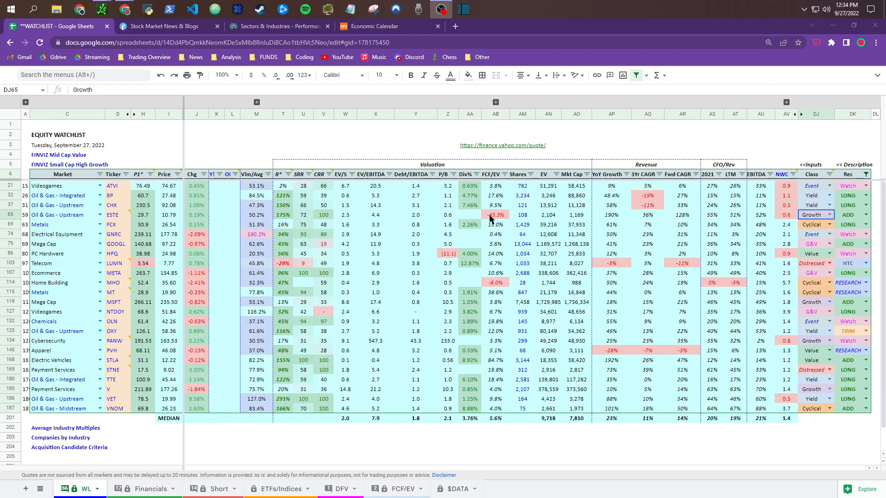
Step: Look over the watchlist's title, Market and Ticker headers, and the filtered company table down to the median row
left_click(66, 137)
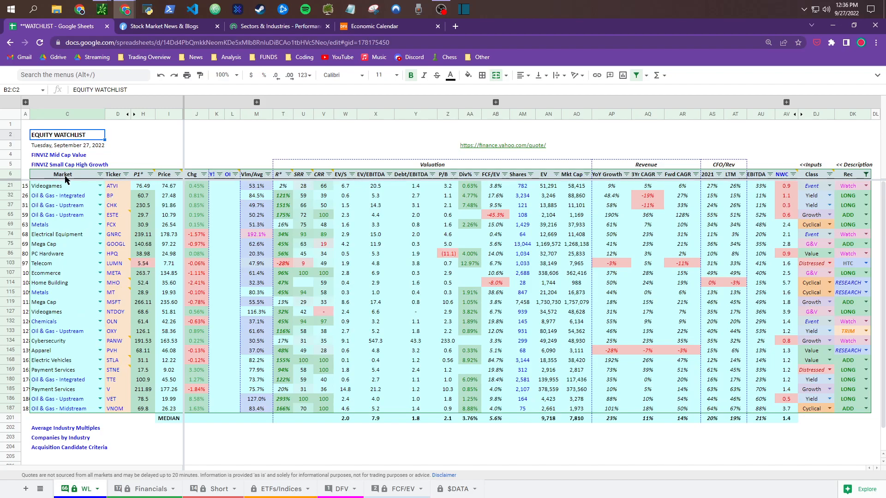
left_click(91, 174)
left_click(113, 174)
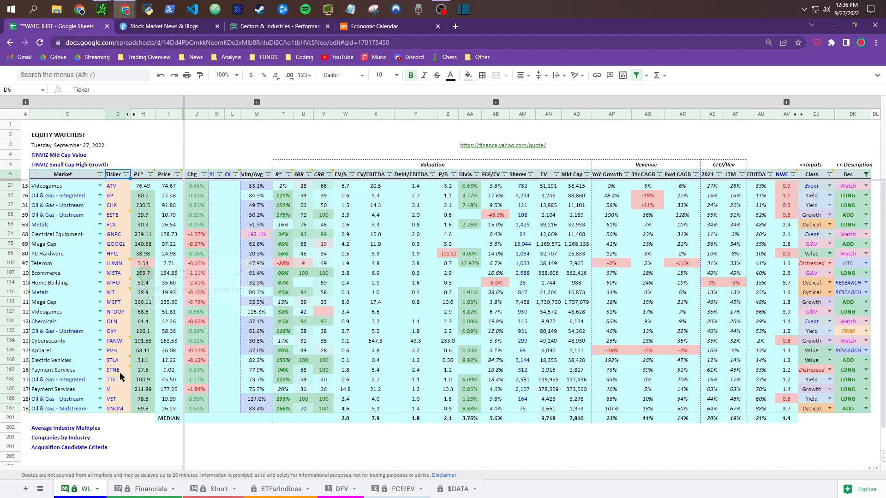
left_click_drag(66, 179, 852, 416)
left_click(823, 421)
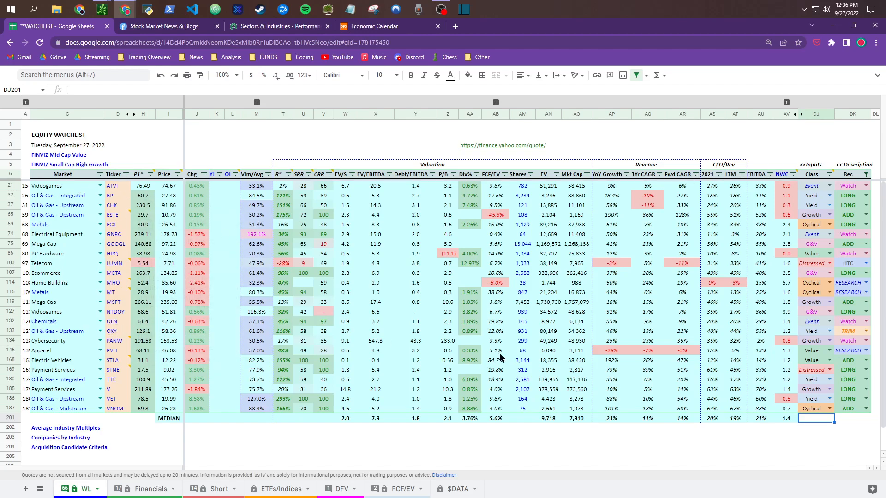
Step: Include the Hold value in the Rec column's filter to show the whole watchlist
left_click(866, 175)
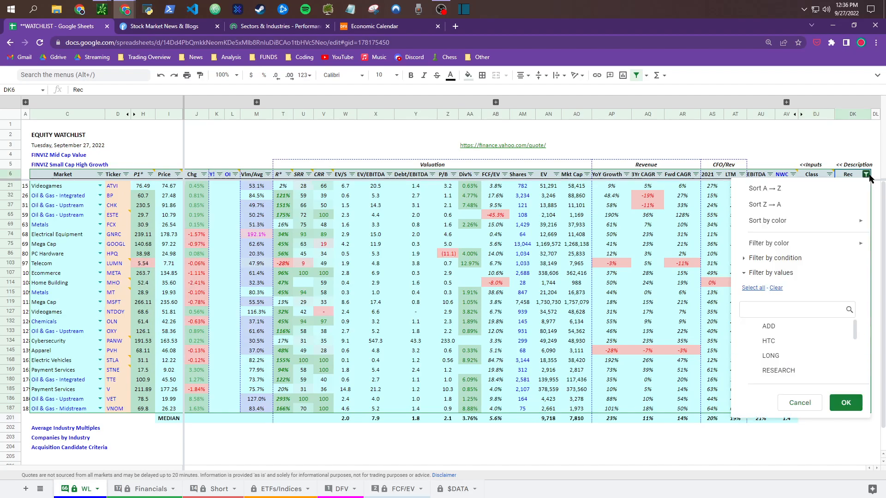
scroll(798, 364, "down", 3)
left_click(845, 403)
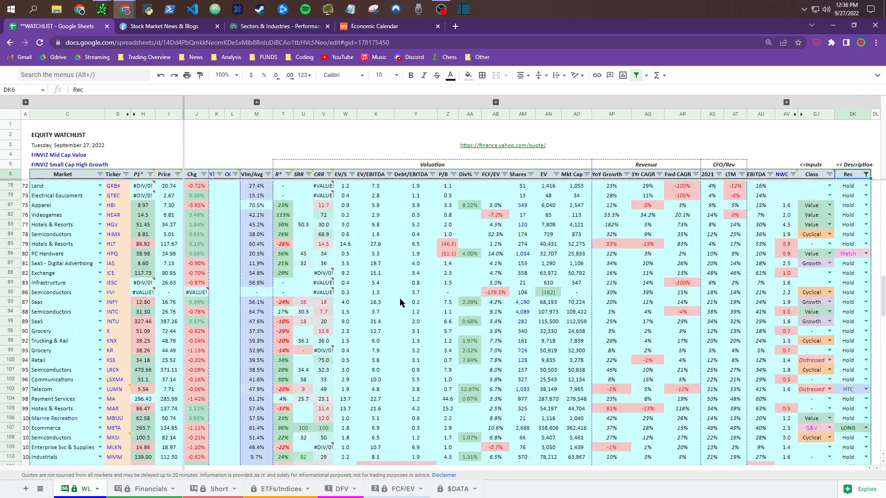
left_click(866, 174)
left_click(787, 341)
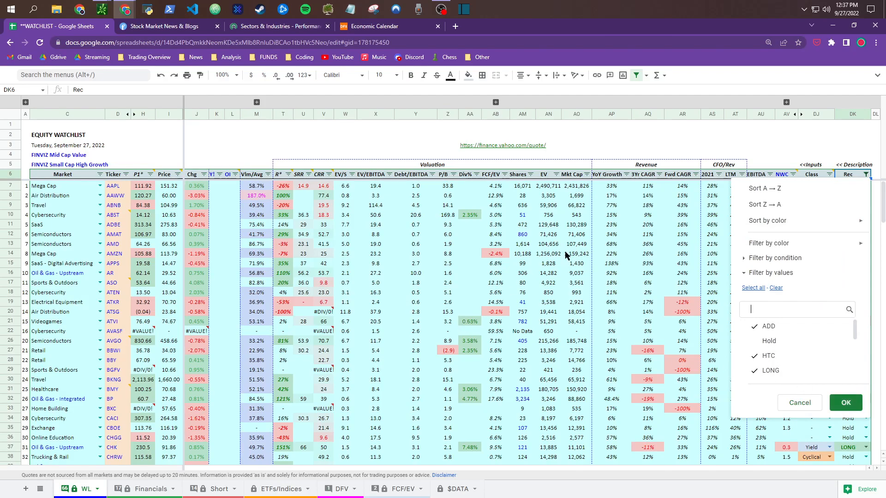
left_click(800, 402)
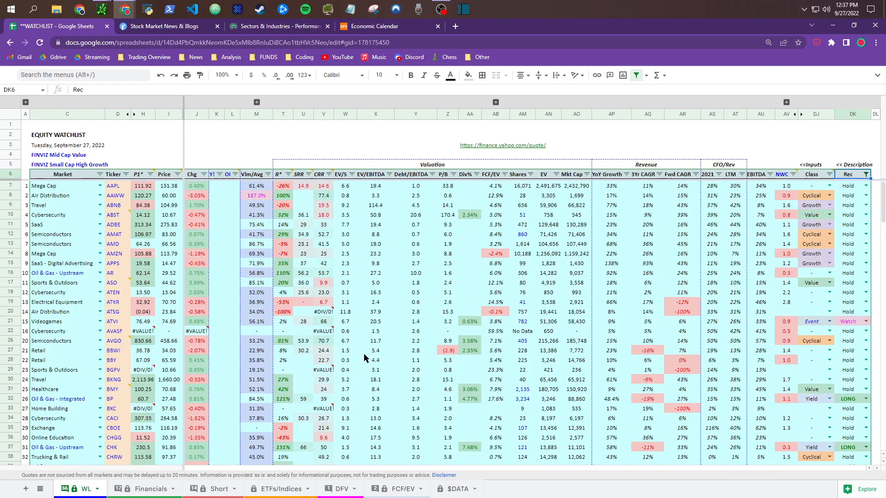
Step: Exclude the Hold value from the Rec column's filter
left_click(866, 175)
left_click(832, 345)
left_click(851, 408)
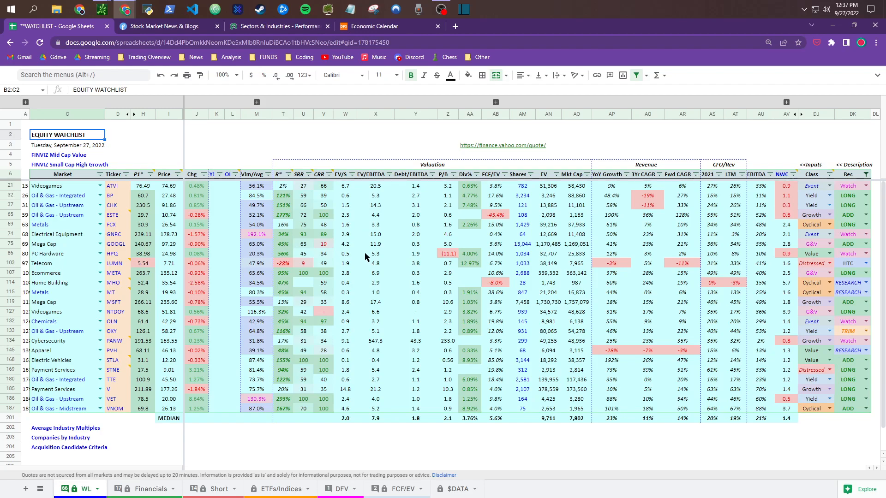
Step: Show the Hold companies through the Rec column's filter and review the full watchlist from its first rows to its last ones
left_click(866, 174)
scroll(824, 365, "down", 2)
scroll(799, 370, "down", 1)
left_click(801, 358)
left_click(846, 405)
scroll(287, 282, "down", 20)
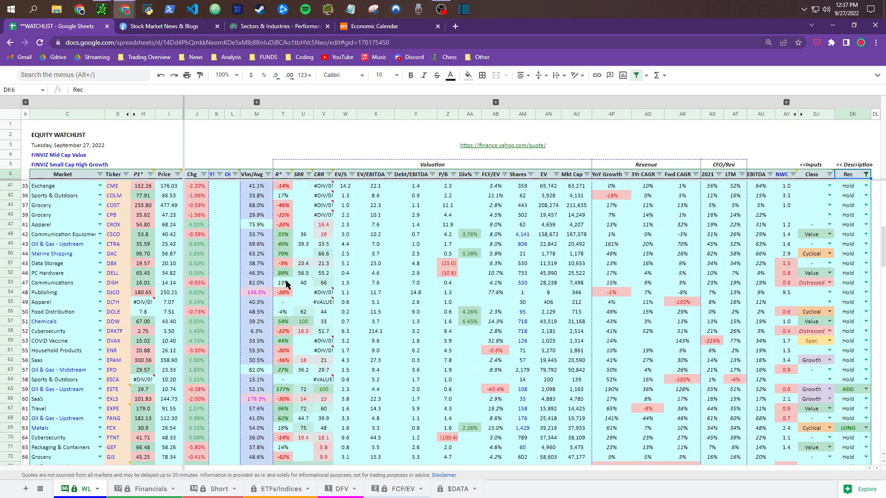
scroll(190, 292, "down", 19)
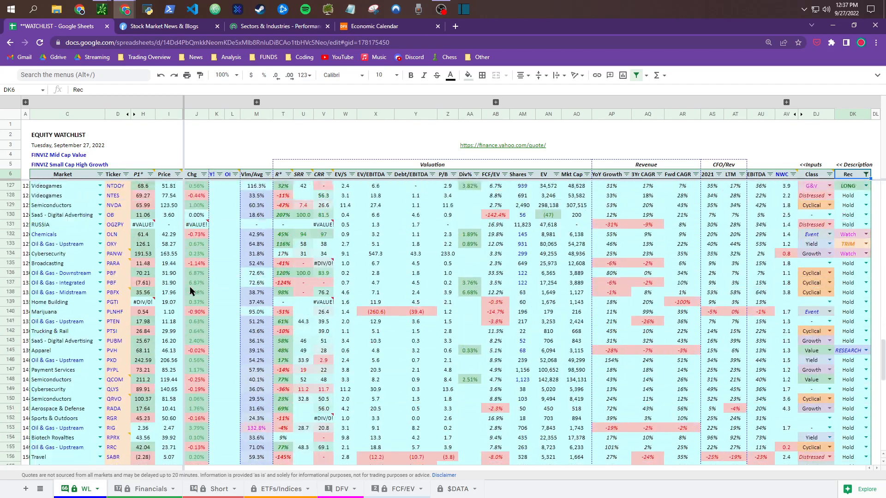
scroll(183, 295, "down", 6)
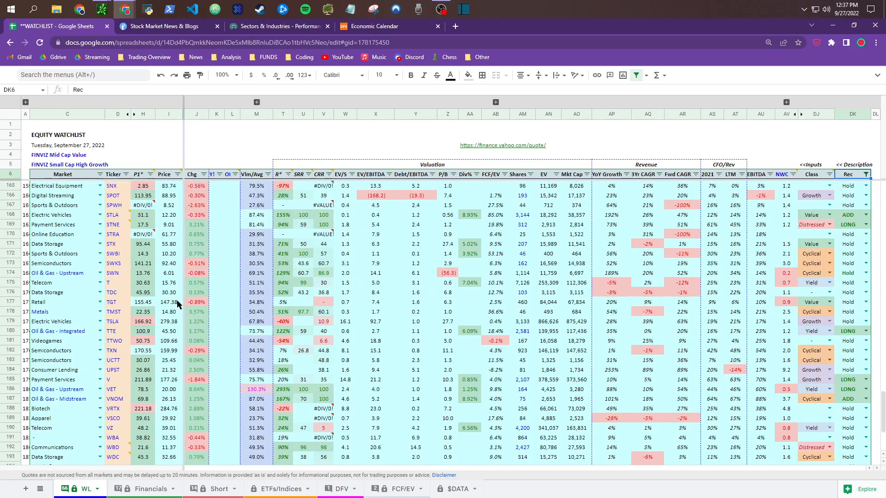
scroll(178, 300, "up", 7)
scroll(180, 300, "up", 20)
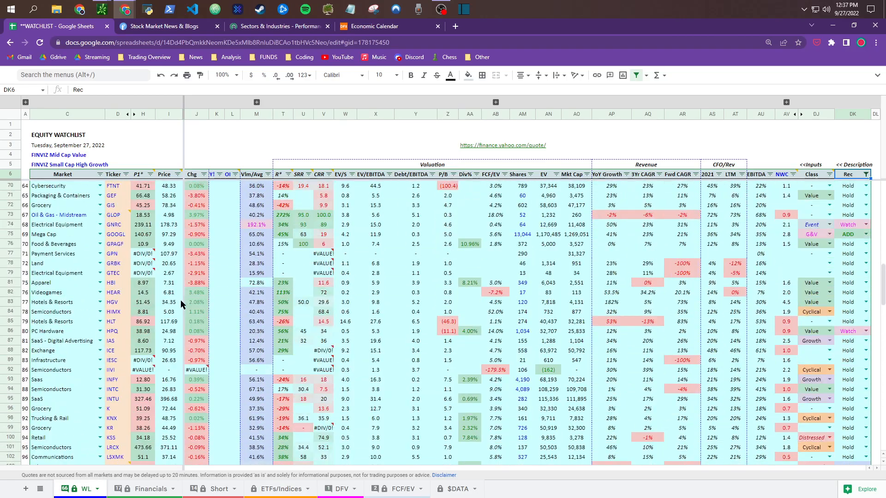
scroll(181, 300, "up", 5)
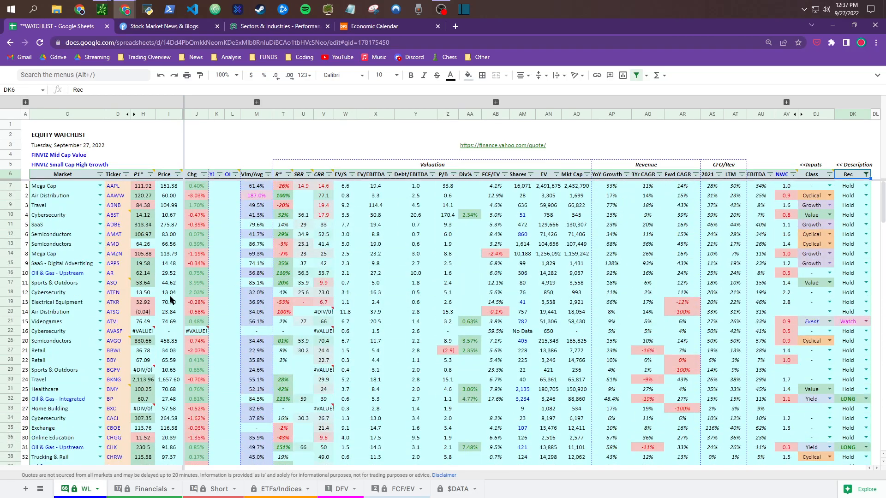
Step: Filter the Rec column to hide the Hold companies and keep the other recommendations
left_click(866, 174)
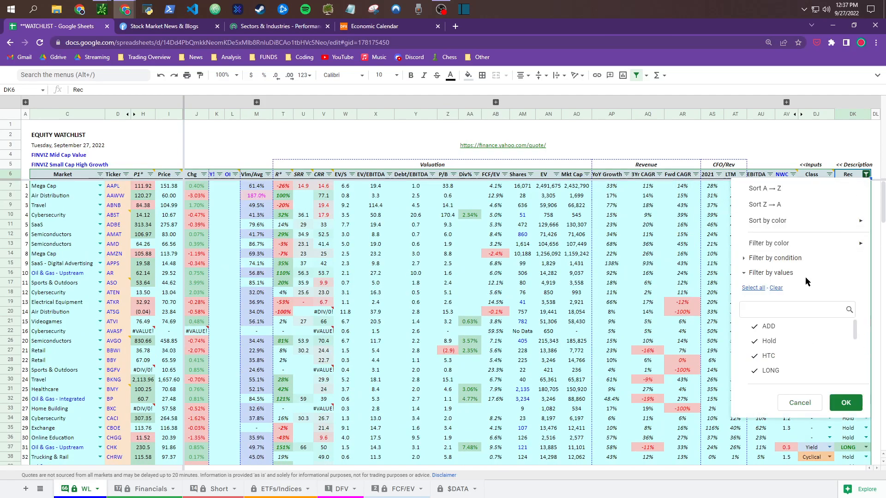
left_click(792, 343)
left_click(846, 403)
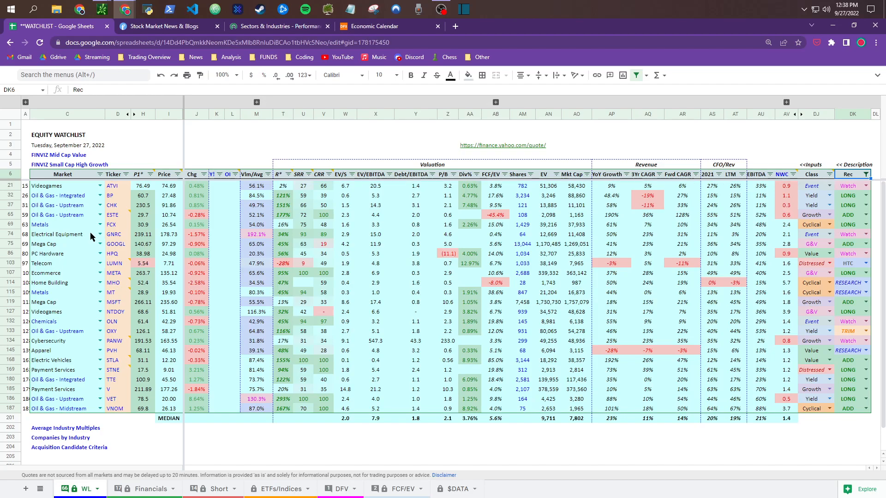
Step: Look at the ATVI and BP tickers and select all visible Ticker cells from ATVI to VNOM
left_click(117, 189)
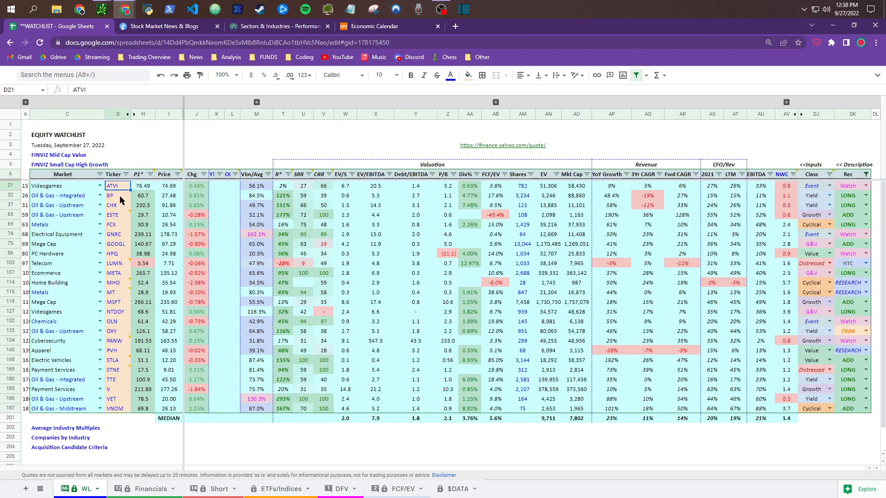
left_click(118, 195)
scroll(72, 349, "down", 1)
scroll(71, 349, "up", 1)
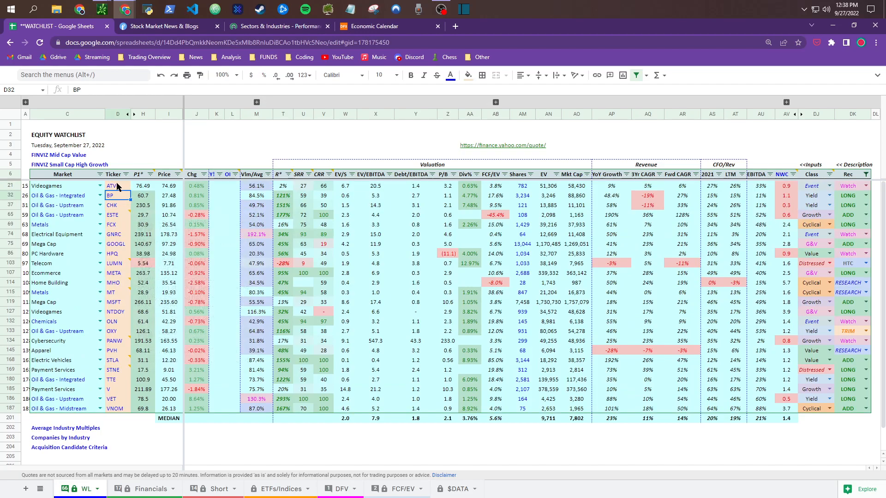
left_click_drag(118, 189, 123, 409)
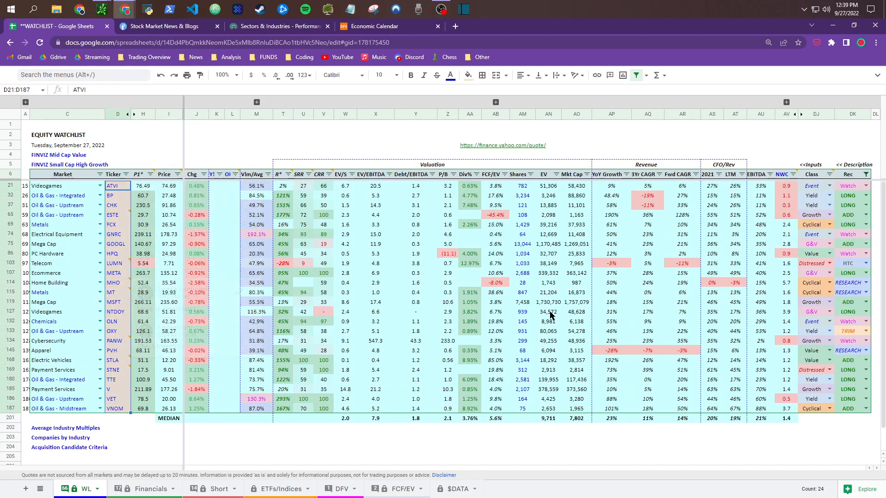
Step: Examine the RESEARCH recommendations in the Rec column for PVH, MT and MHO
left_click(858, 351)
left_click(853, 293)
left_click(853, 284)
left_click(858, 350)
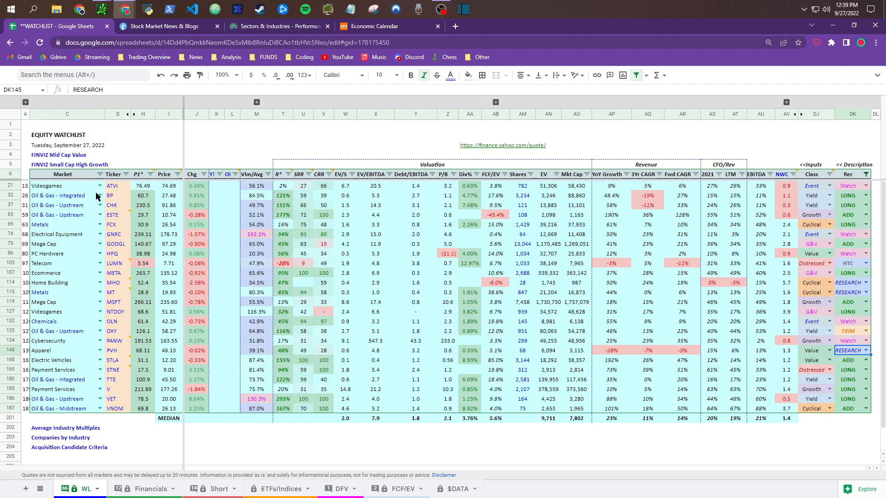
Step: Examine the Market column's header, its Videogames entry, and the Oil & Gas entries for BP, CHK and ESTE
left_click(69, 175)
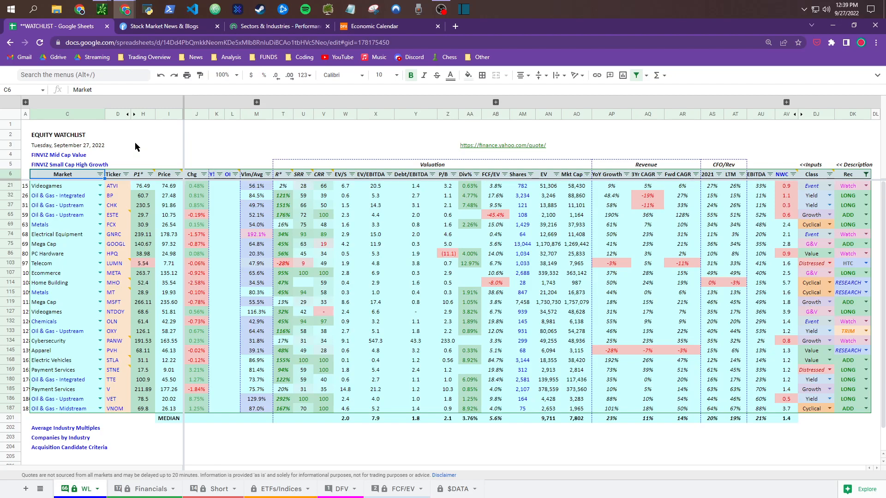
left_click(72, 188)
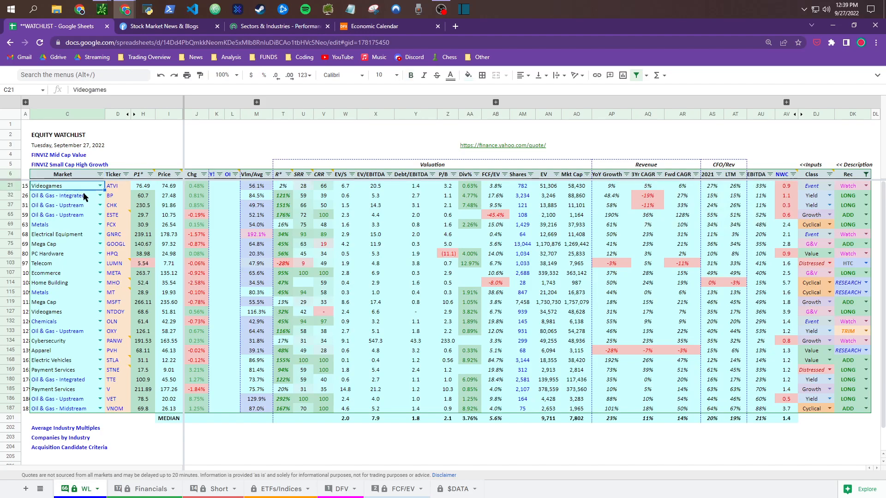
left_click(69, 215)
left_click(67, 206)
left_click(69, 197)
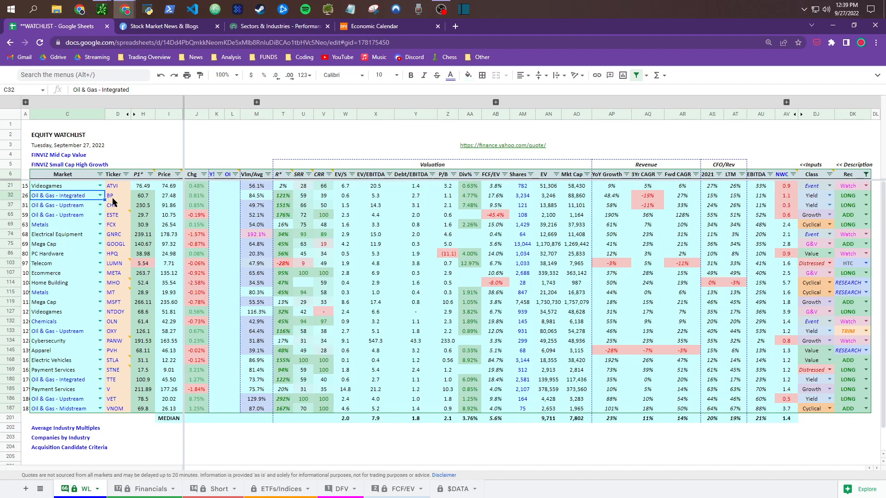
left_click(64, 206)
left_click(68, 215)
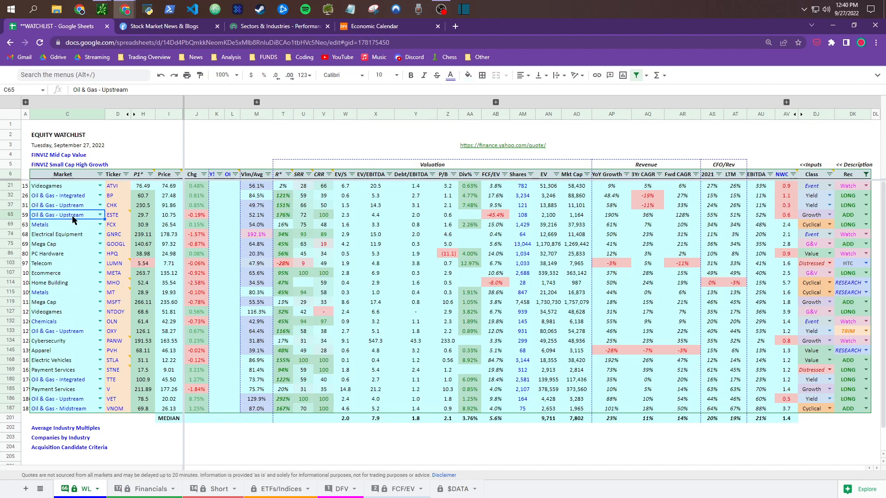
mouse_move(110, 217)
left_click(70, 198)
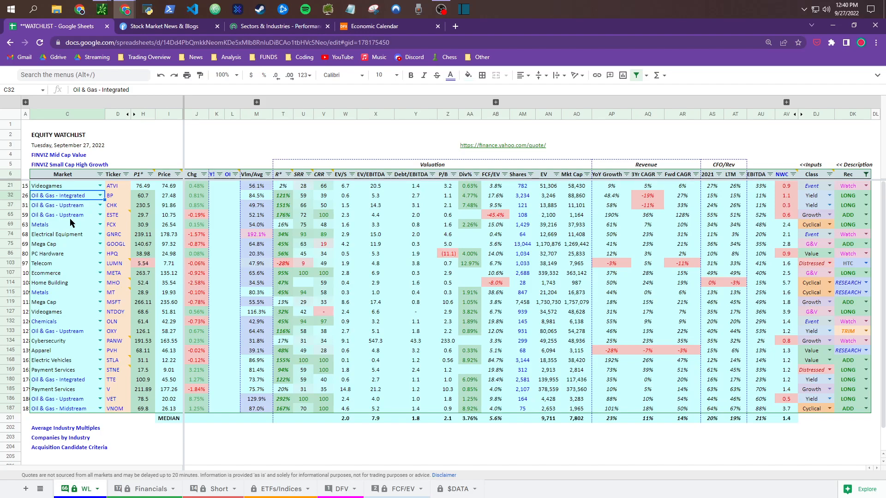
left_click(62, 206)
left_click(64, 215)
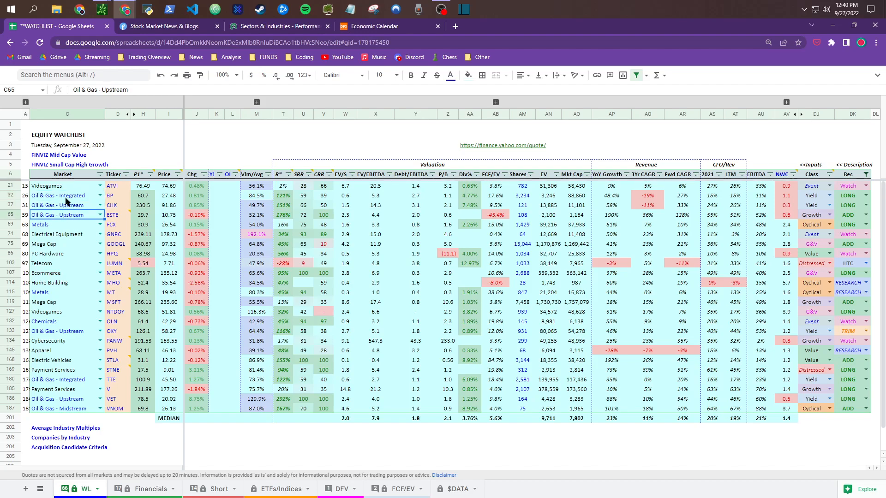
Step: Check the Ecommerce market classification against the META ticker in the same row
left_click(63, 275)
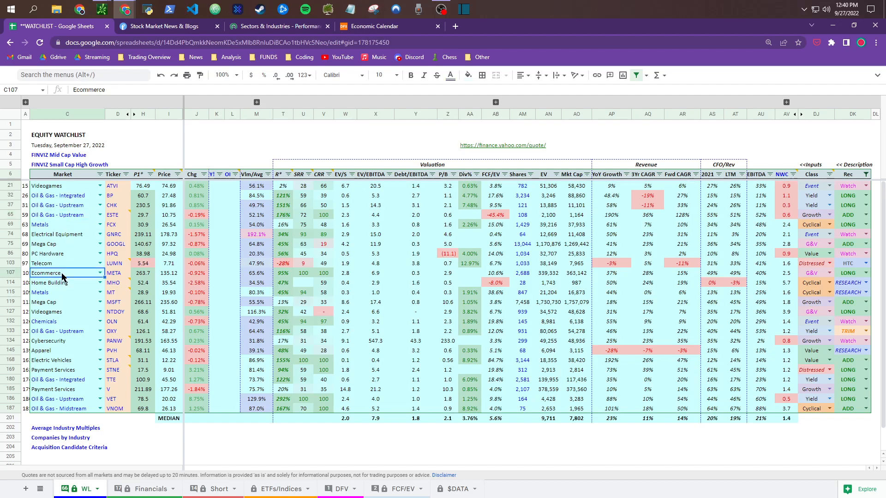
left_click(117, 276)
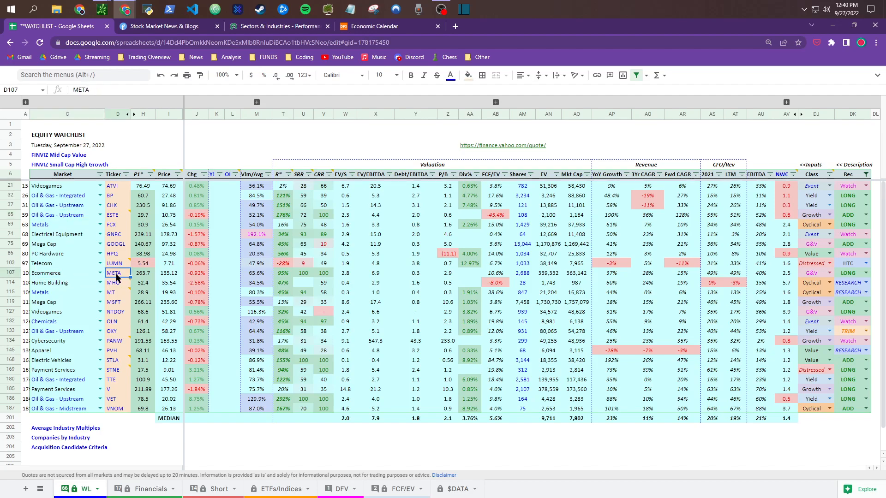
left_click(65, 275)
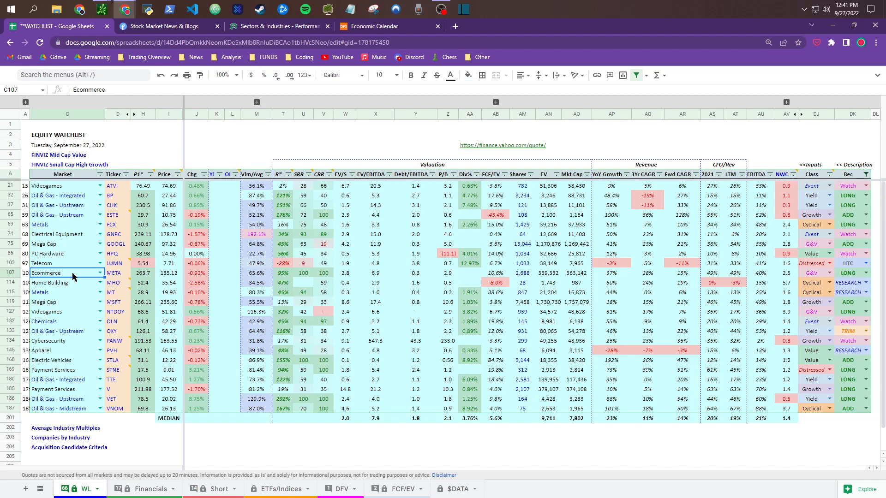
Step: Go through the Market entries one by one from Videogames for ATVI to PC Hardware for HPQ
left_click(66, 188)
left_click(67, 196)
left_click(67, 205)
left_click(67, 217)
left_click(68, 226)
left_click(67, 235)
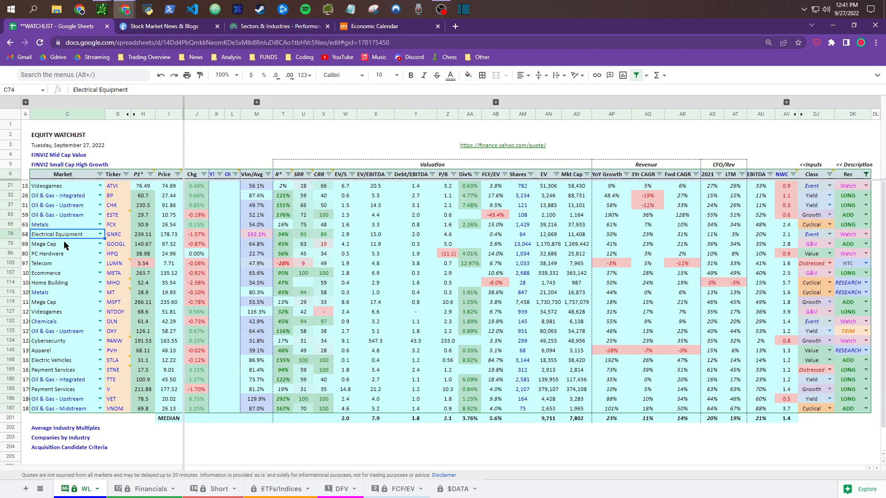
left_click(64, 242)
left_click(65, 255)
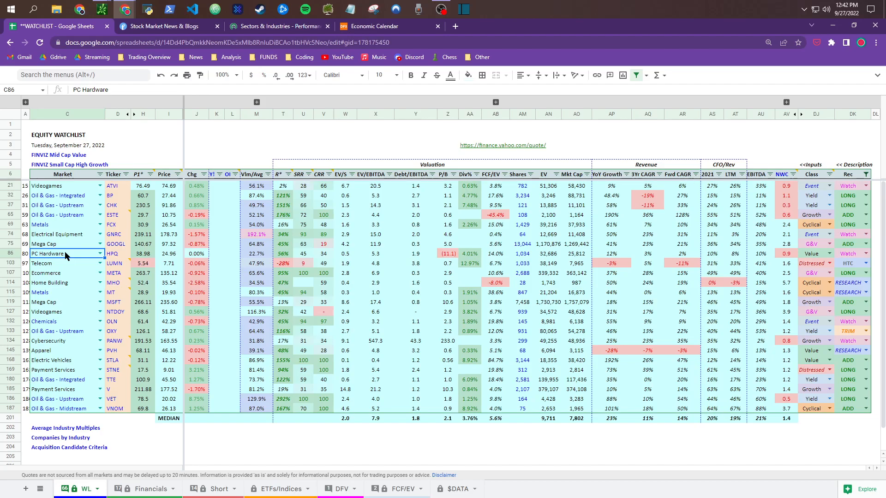
Step: Compare the Market entries down to NTDOY, checking Videogames, Mega Cap for MSFT and Ecommerce for META
left_click_drag(69, 184, 71, 305)
left_click(73, 310)
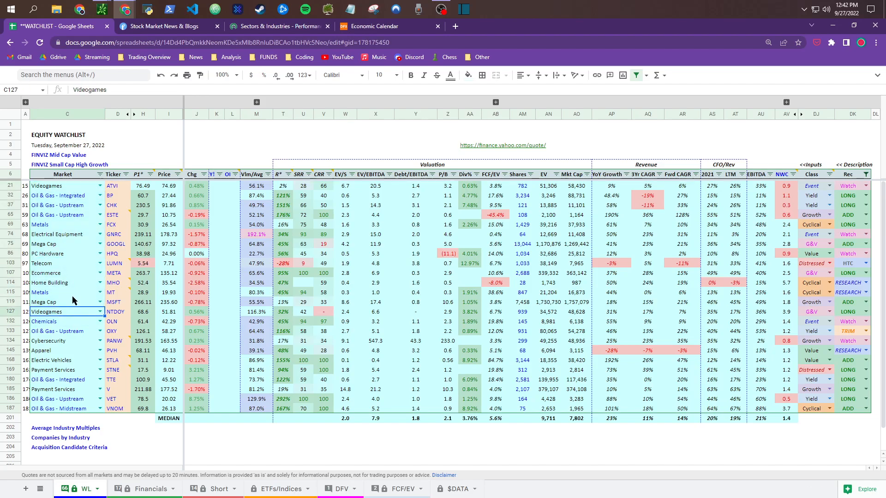
left_click(69, 303)
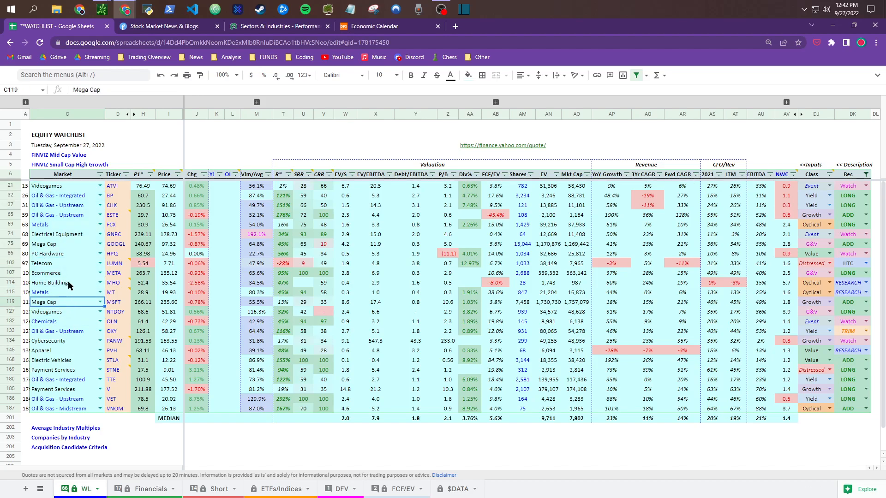
left_click(70, 275)
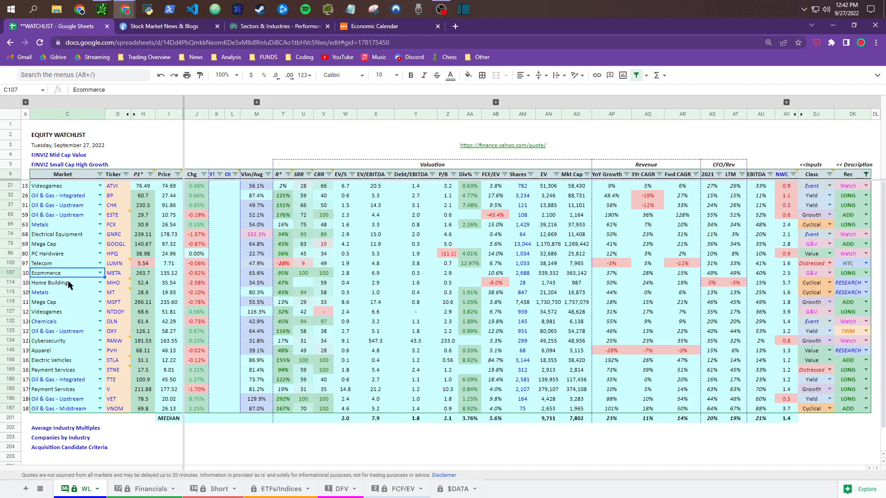
Step: Sort the filtered watchlist by the Market column from A to Z
left_click(99, 174)
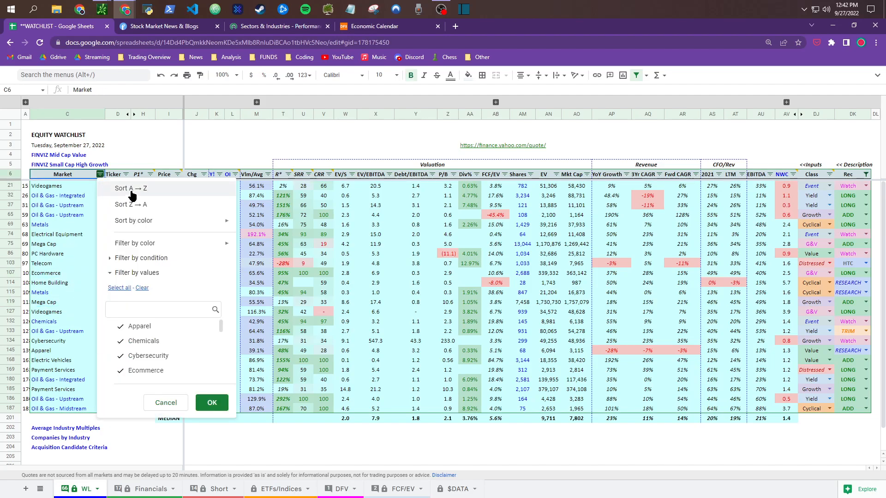
left_click(131, 193)
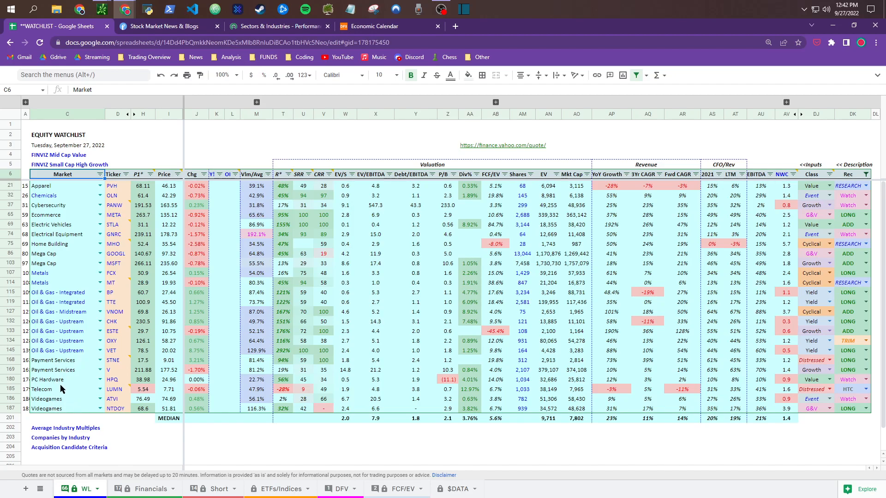
Step: Compare the two Payment Services entries with their tickers STNE and V, reading the comment on STNE
left_click(60, 370)
left_click(60, 361)
mouse_move(127, 365)
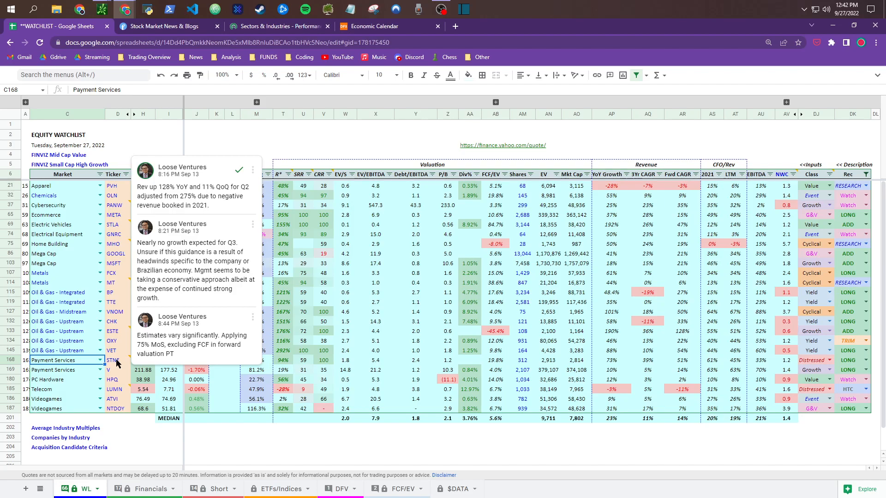
left_click(72, 370)
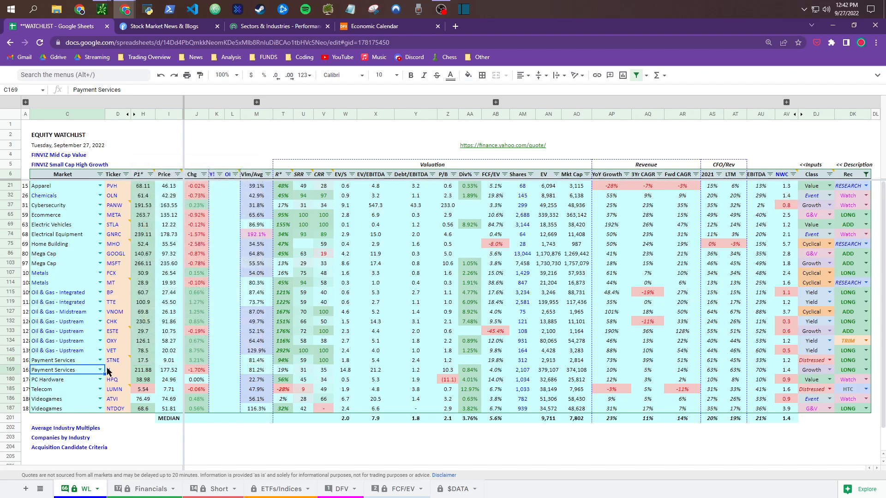
left_click(114, 370)
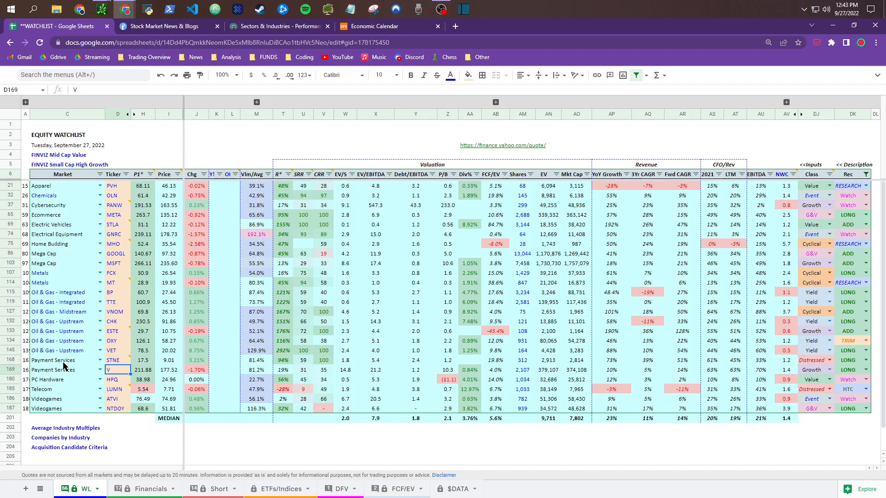
mouse_move(119, 364)
left_click(67, 366)
left_click(67, 361)
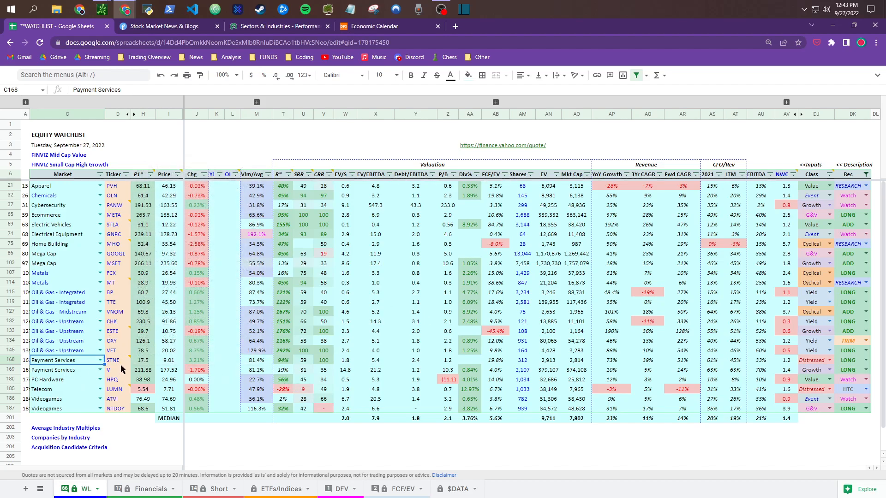
left_click(68, 372)
left_click(68, 363)
mouse_move(62, 364)
left_mouse_down()
mouse_move(65, 377)
mouse_move(69, 361)
left_mouse_up()
Step: Sort the filtered watchlist by the Ticker column from A to Z
left_click(126, 175)
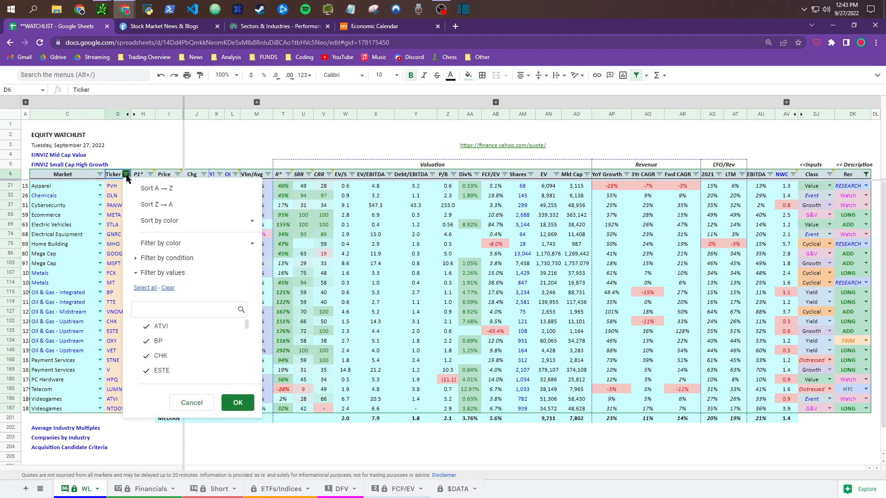
left_click(134, 192)
left_click(113, 187)
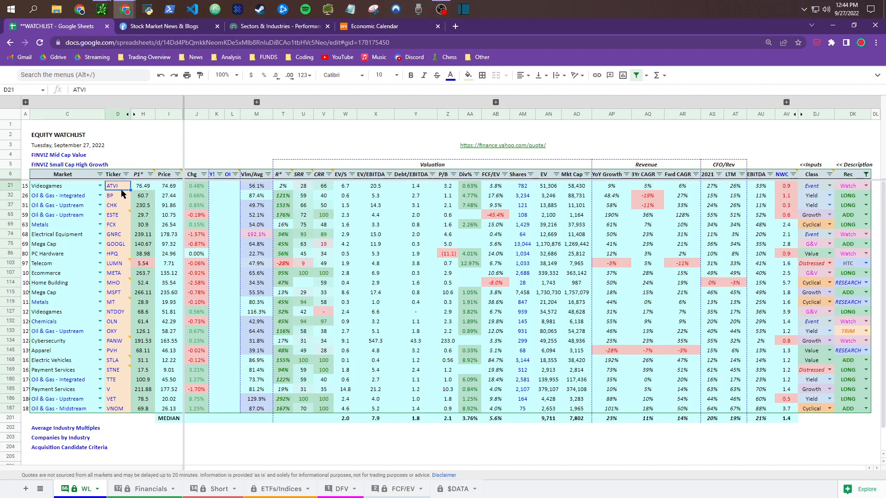
Step: Look over the Ticker list from ATVI to VNOM and view the comments on STNE and ESTE
left_click_drag(119, 187, 126, 413)
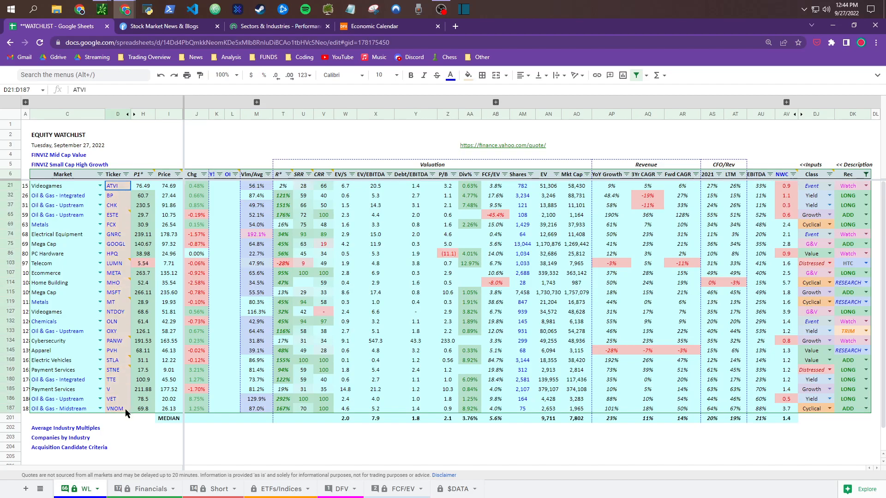
left_click(125, 203)
left_click(116, 187)
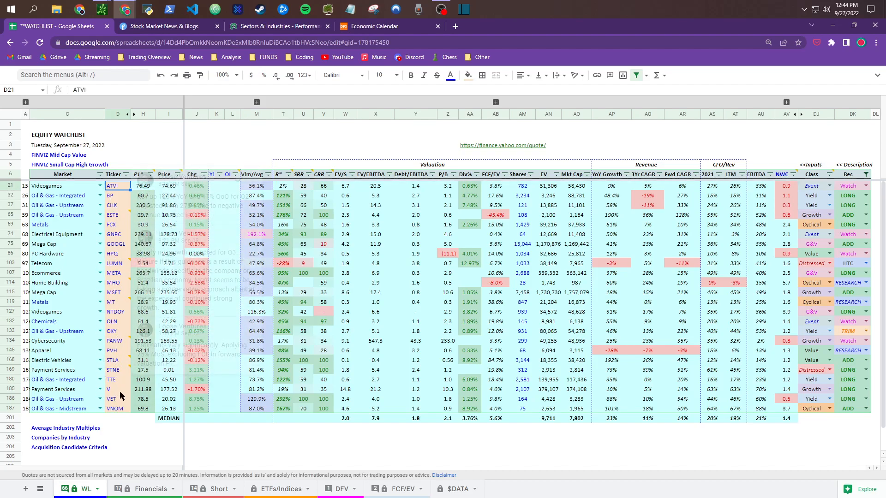
mouse_move(111, 365)
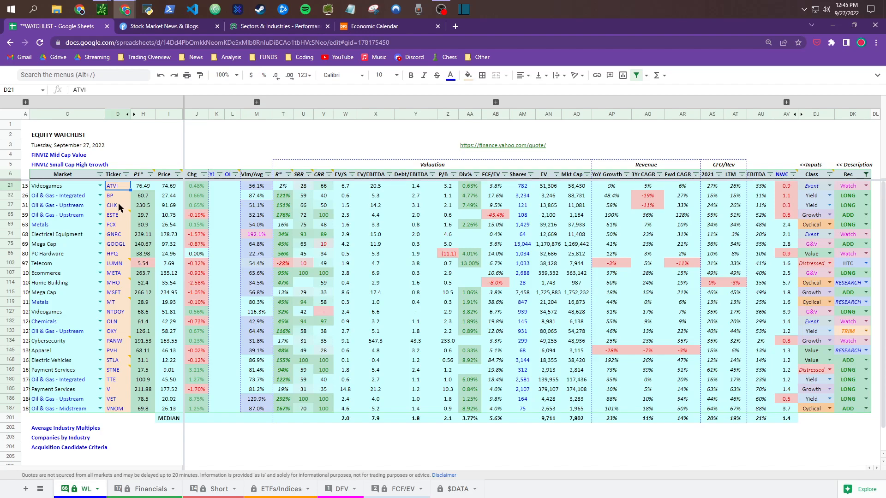
mouse_move(120, 212)
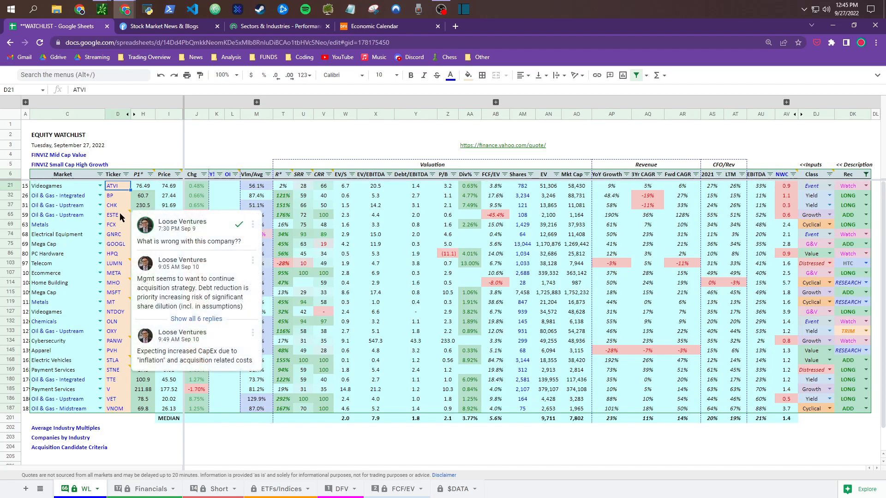
Step: Go through the tickers from CHK down to META, viewing the comments on ESTE and LUMN
left_click(118, 207)
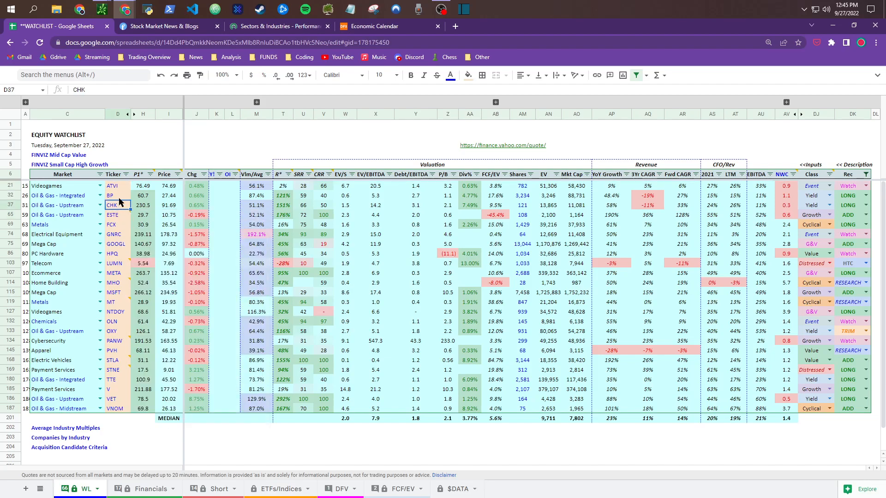
left_click(118, 211)
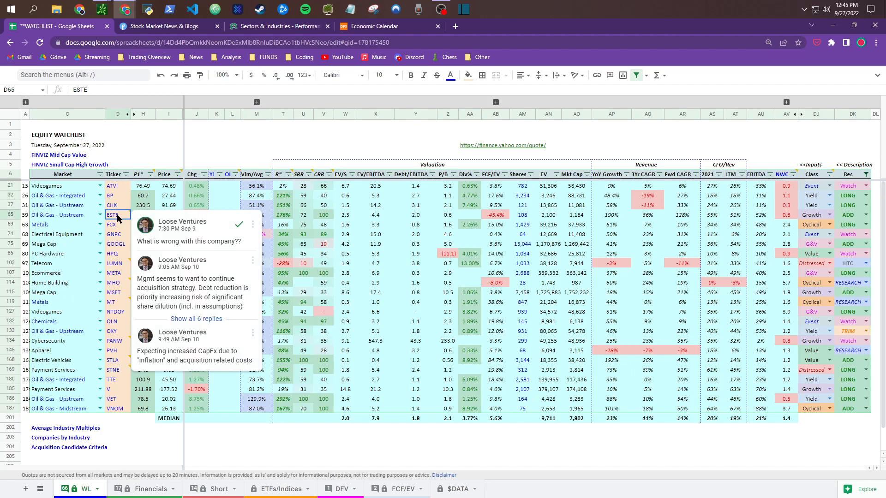
left_click(118, 227)
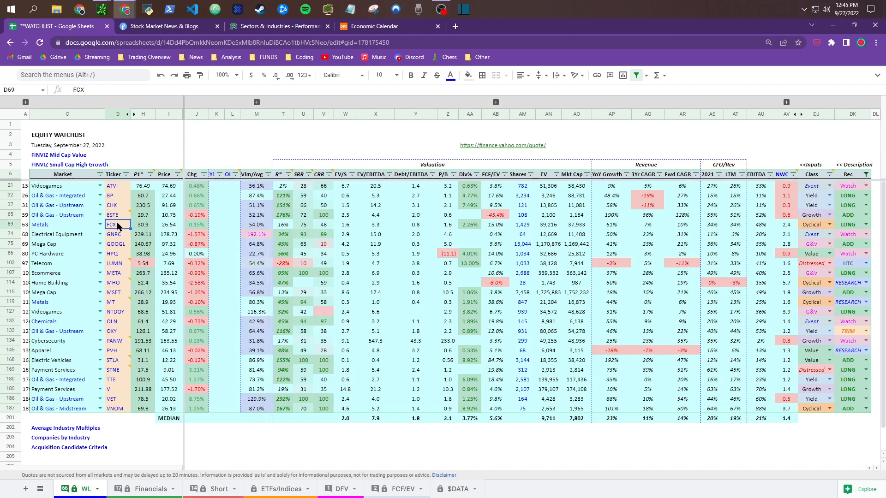
left_click(118, 254)
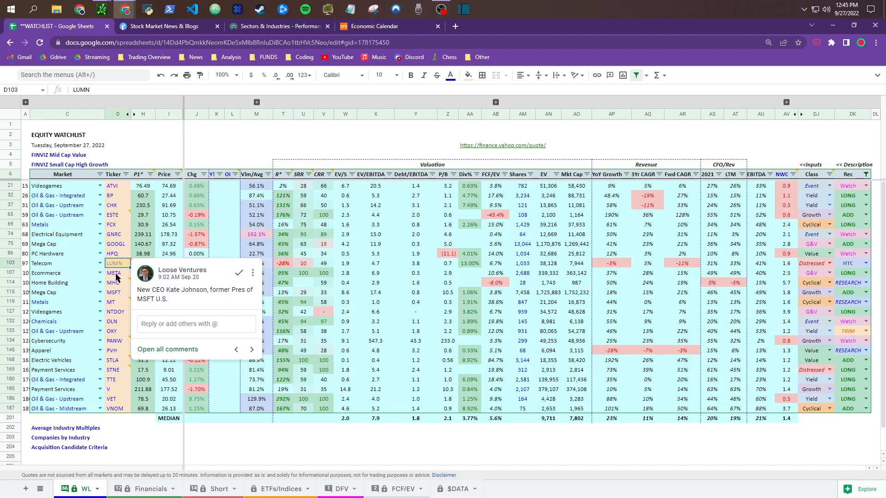
left_click(118, 272)
Step: Highlight the Ticker range from ATVI to VNOM and inspect ATVI's P1* formula
left_click_drag(115, 185, 117, 408)
left_click(143, 185)
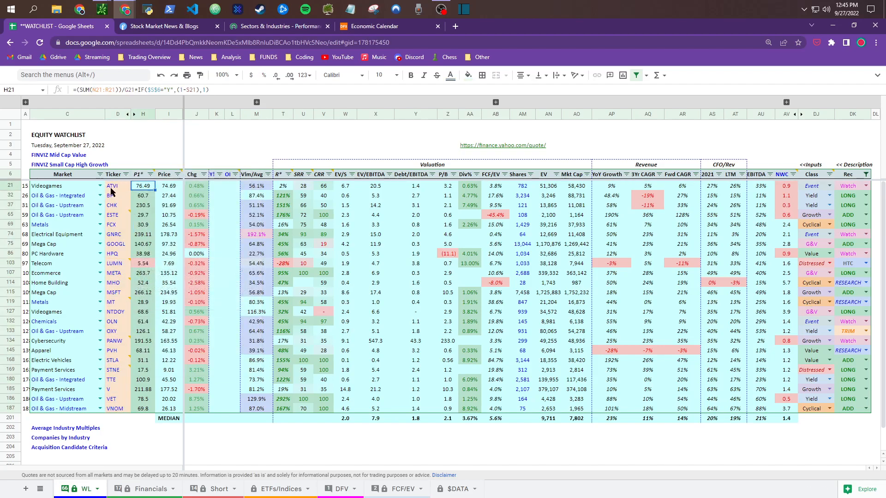
mouse_move(121, 230)
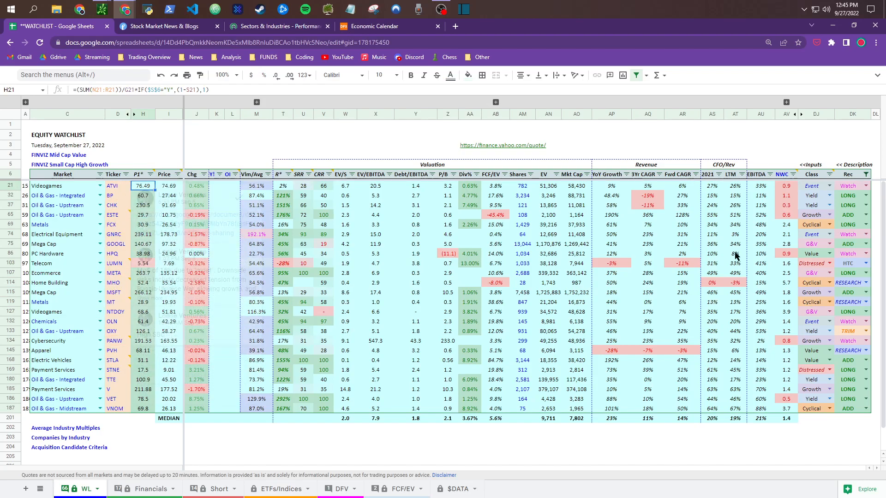
mouse_move(829, 180)
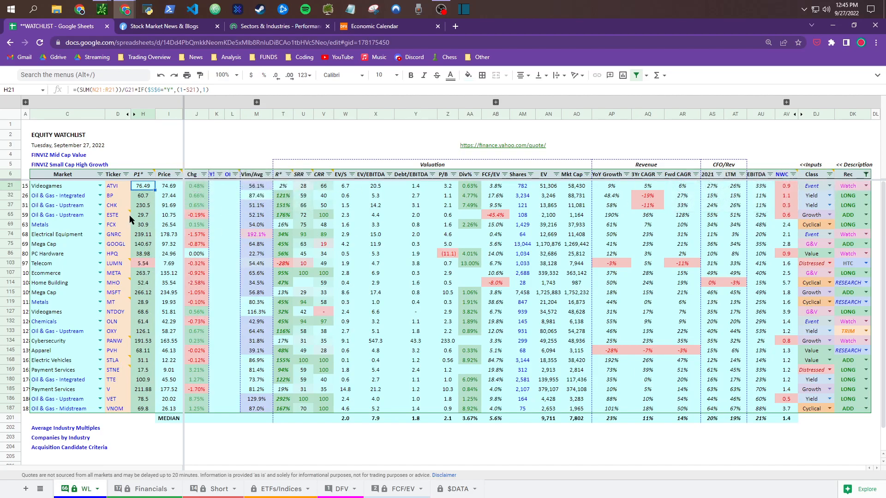
Step: Review the first tickers in the sorted list, moving between ATVI, BP and CHK
left_click(119, 187)
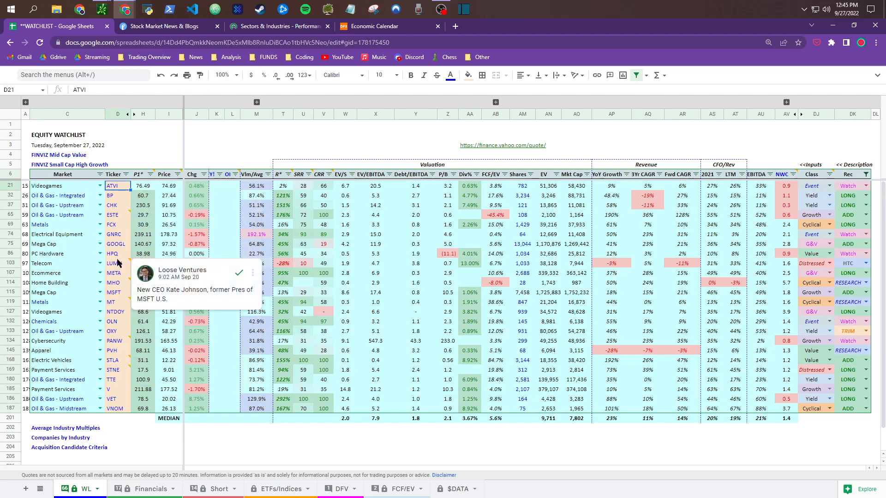
mouse_move(119, 214)
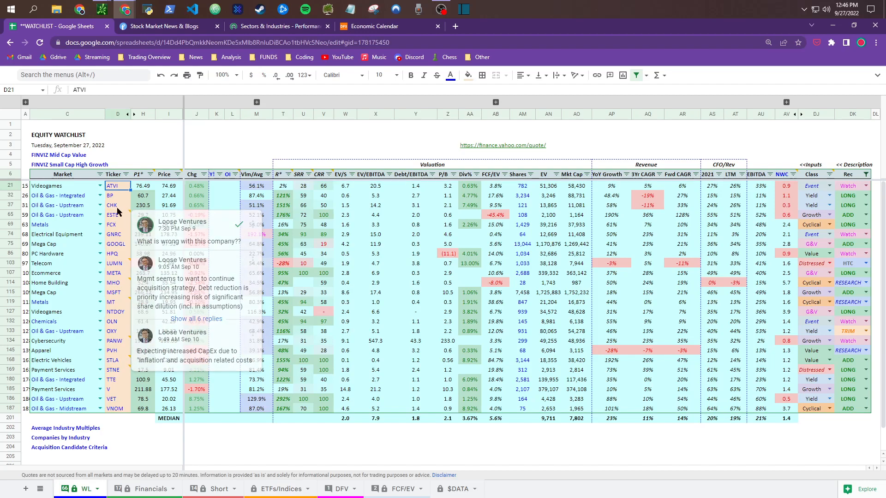
left_click(117, 207)
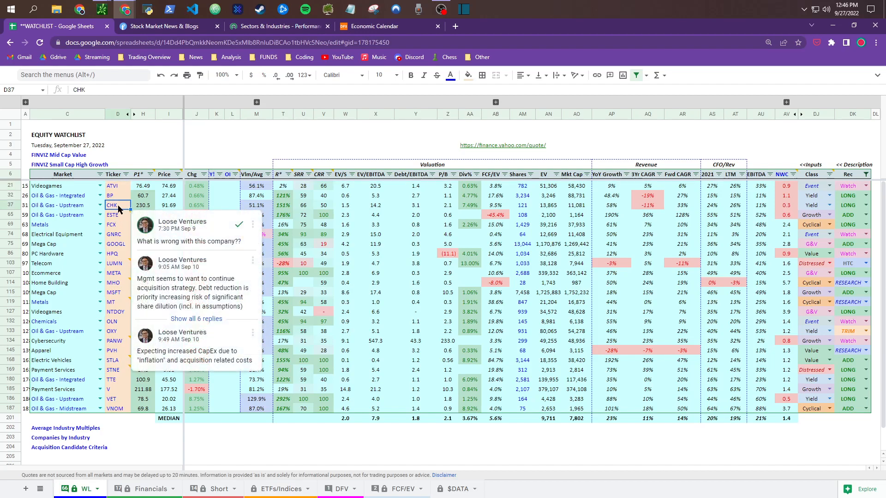
left_click(115, 198)
left_click(116, 187)
left_click(117, 196)
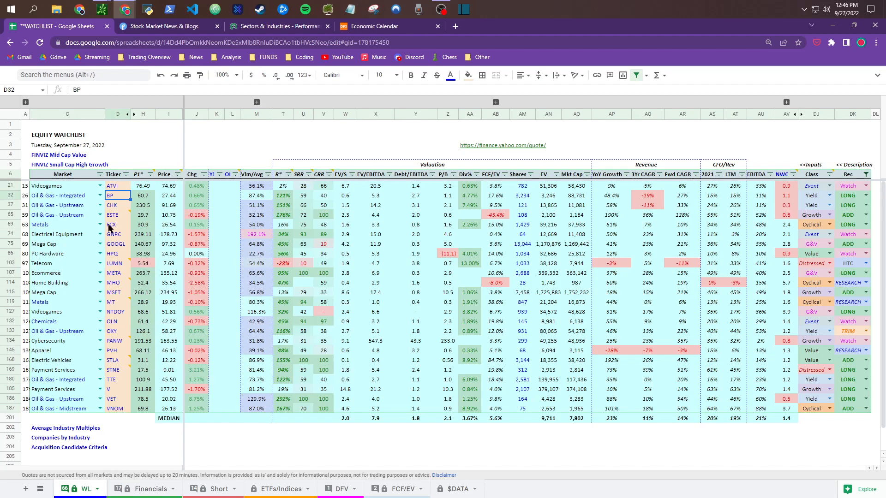
left_click(118, 206)
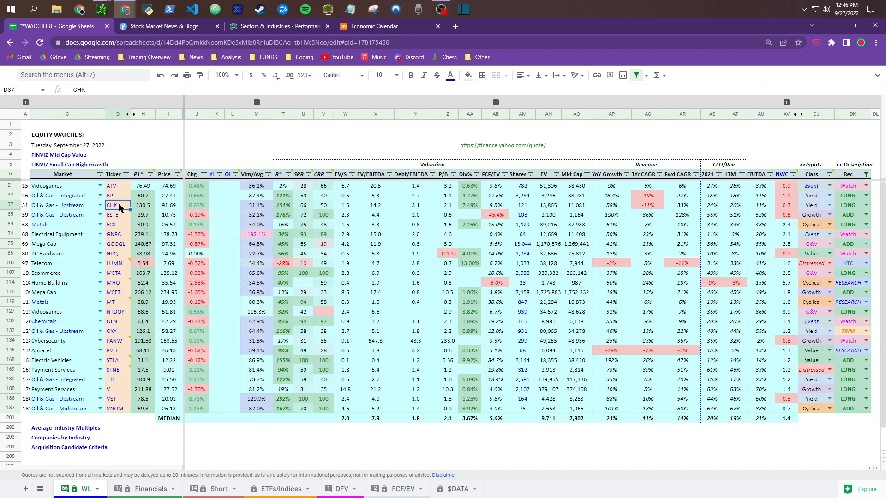
Step: Open the comment thread on the ESTE ticker and read through all its replies on strategy, risks and share issuance
left_click(118, 215)
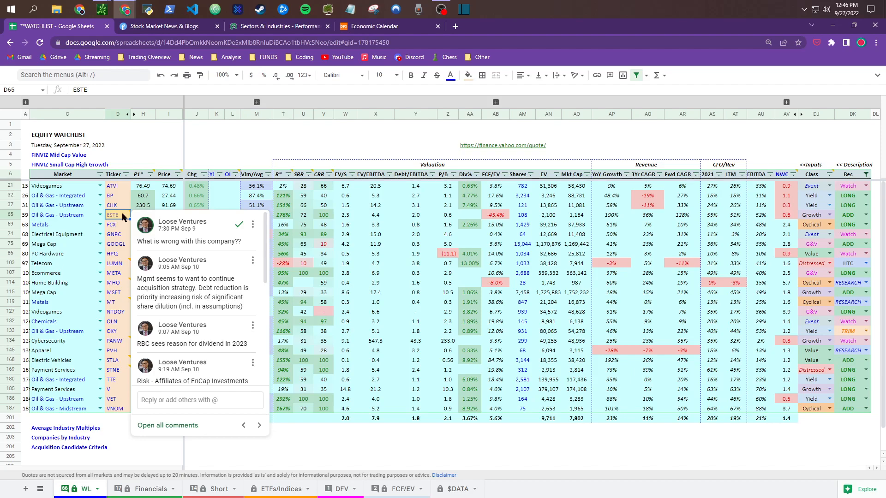
scroll(233, 333, "down", 6)
scroll(222, 337, "up", 6)
scroll(190, 232, "down", 2)
scroll(247, 245, "up", 2)
scroll(201, 245, "down", 1)
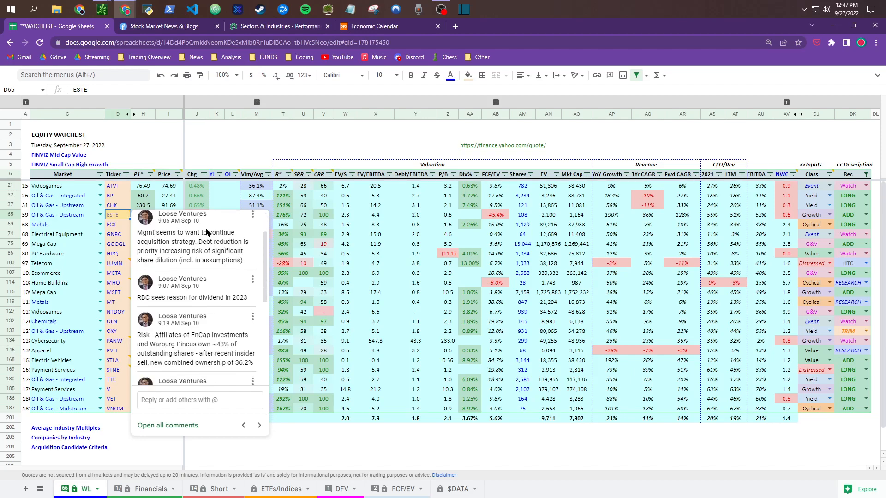
scroll(200, 275, "down", 1)
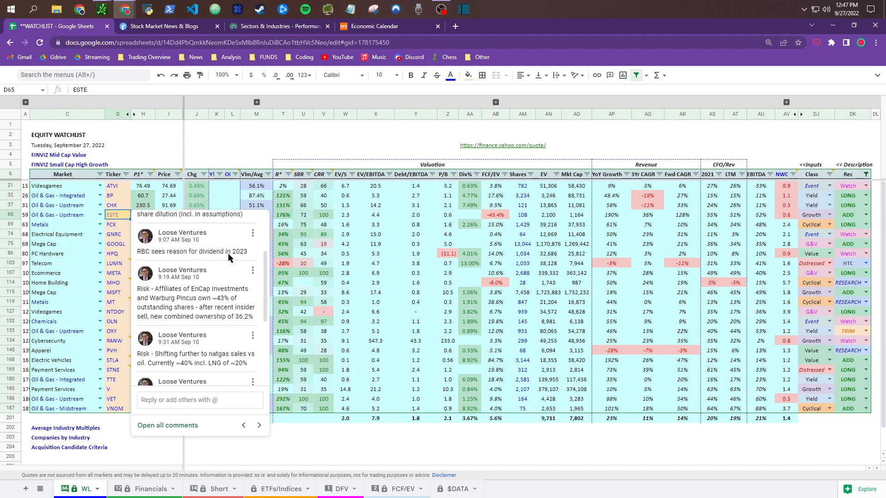
scroll(188, 272, "down", 1)
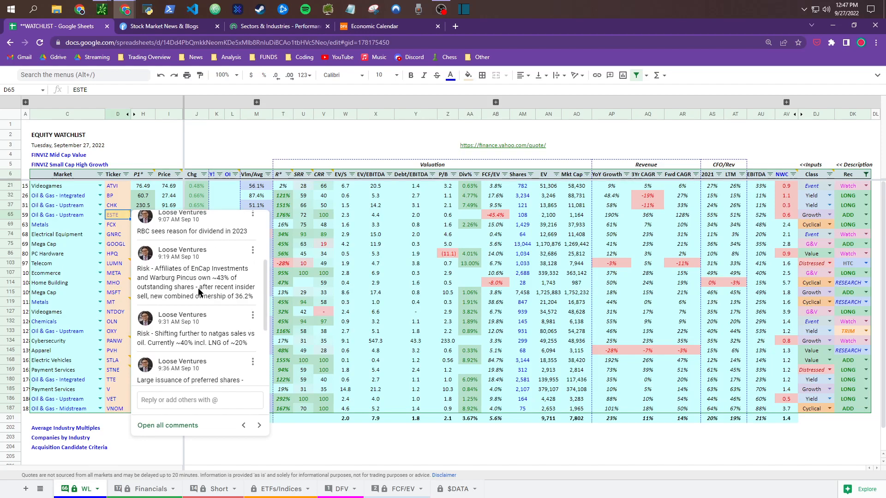
scroll(204, 307, "down", 1)
scroll(205, 308, "up", 2)
scroll(206, 308, "down", 3)
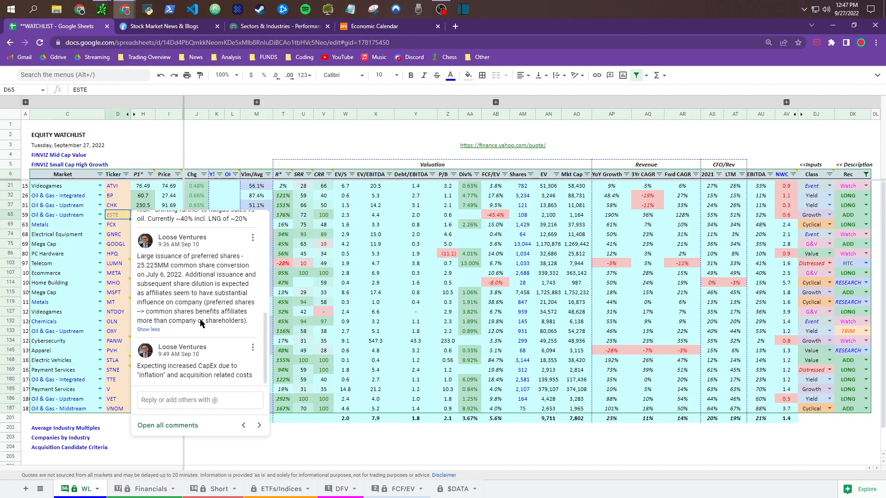
scroll(200, 322, "up", 3)
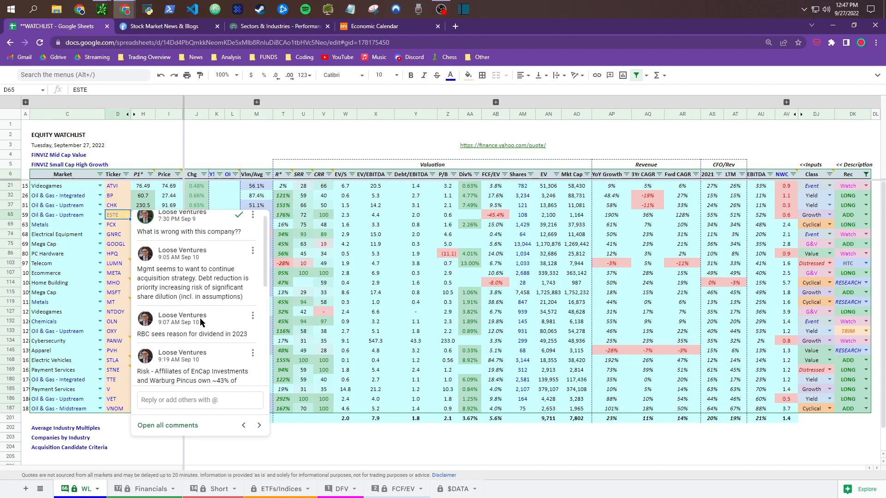
scroll(201, 322, "down", 2)
scroll(201, 321, "down", 1)
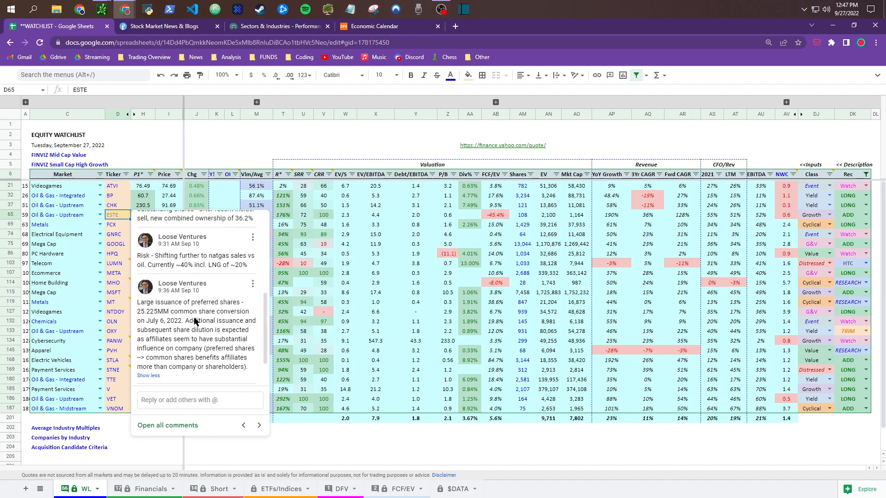
Step: Select the FCX ticker and preview the comments attached to other tickers in the column
left_click(123, 225)
mouse_move(116, 290)
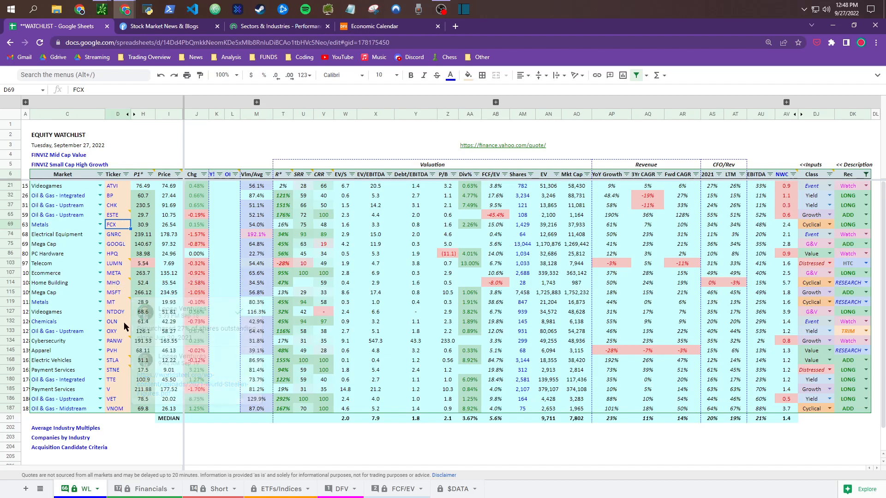
mouse_move(122, 343)
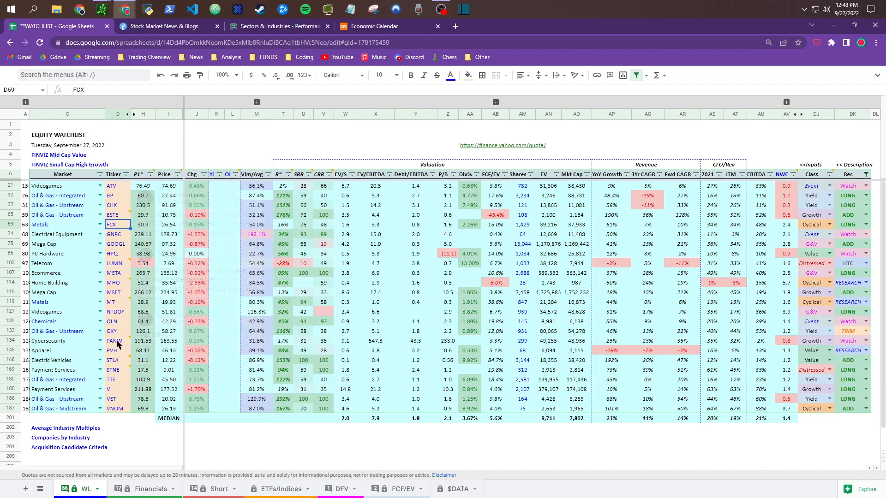
mouse_move(118, 369)
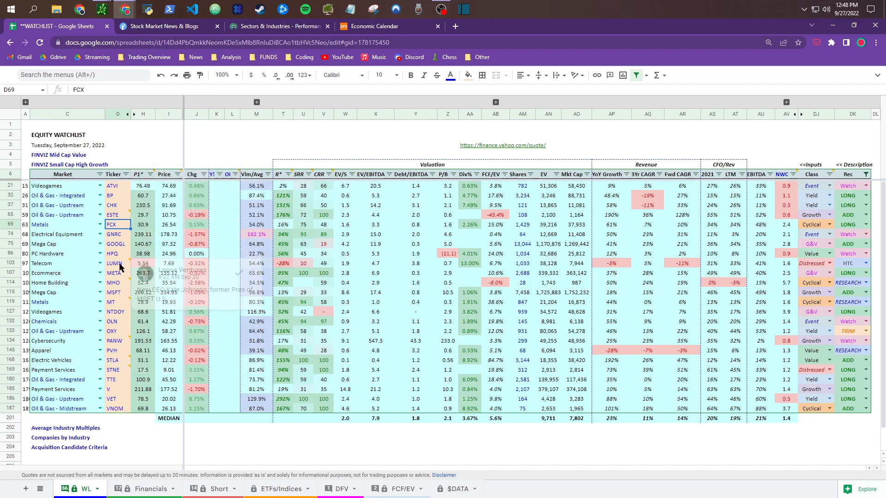
mouse_move(122, 215)
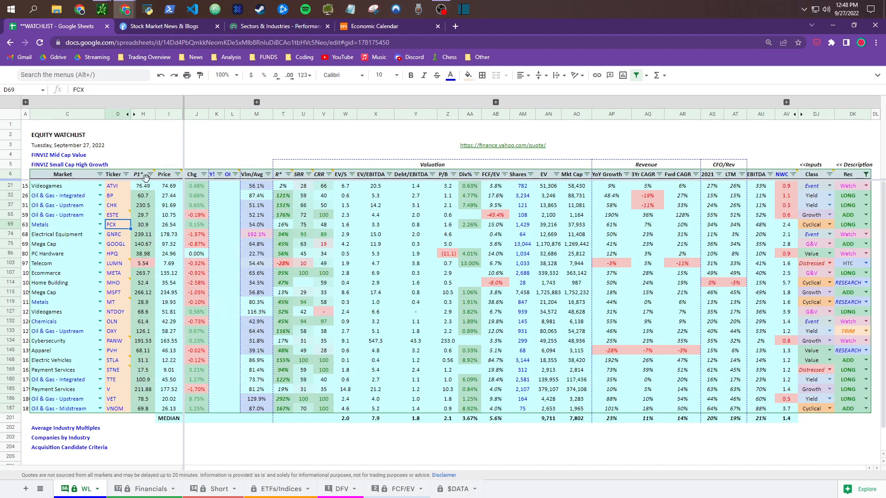
Step: Examine the P1* column, ATVI's Price formula and the comment explaining the P1* header
mouse_move(143, 179)
left_click(145, 118)
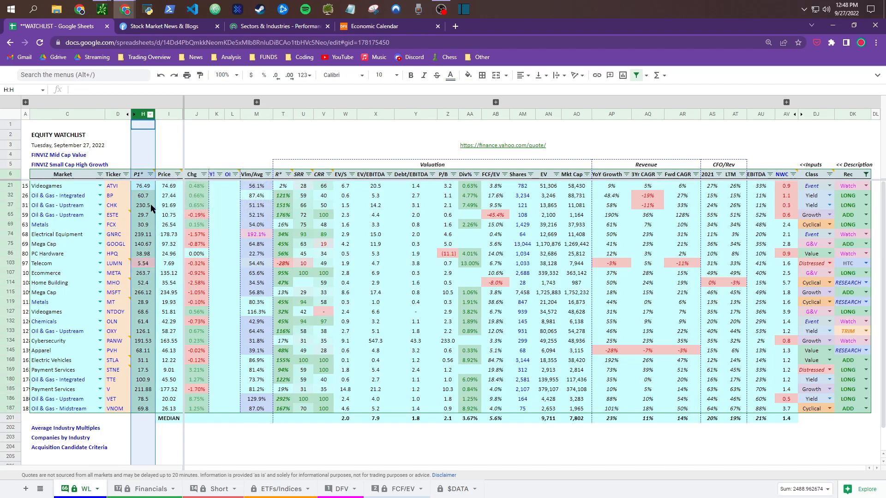
left_click(167, 188)
mouse_move(138, 178)
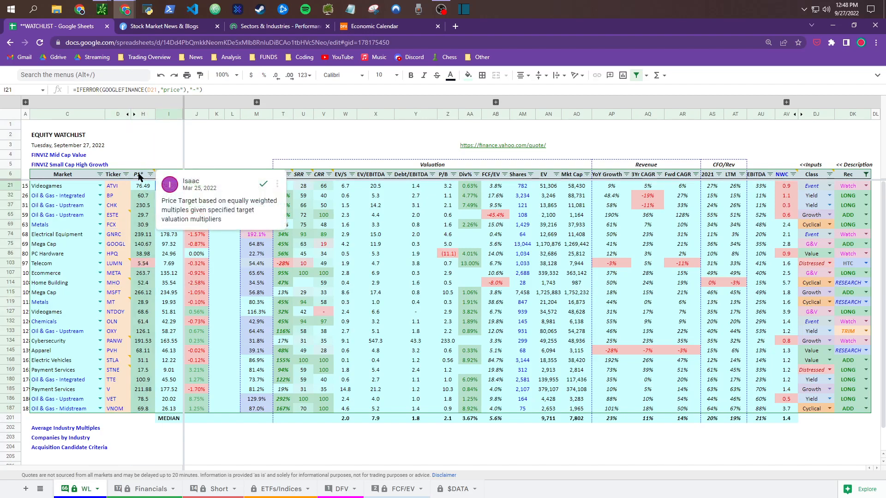
Step: Examine the P1* price targets from ATVI down the list, along with the EV/EBITDA and P/B valuation headers
left_click(143, 187)
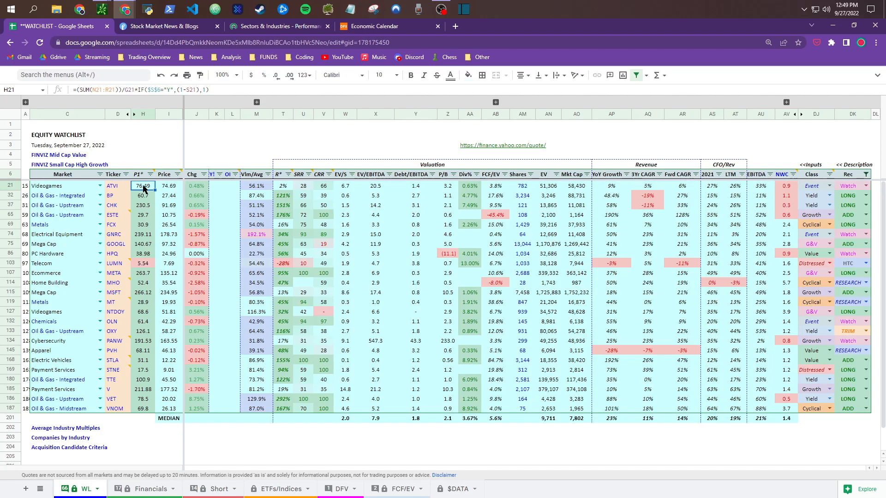
left_click_drag(144, 189, 147, 409)
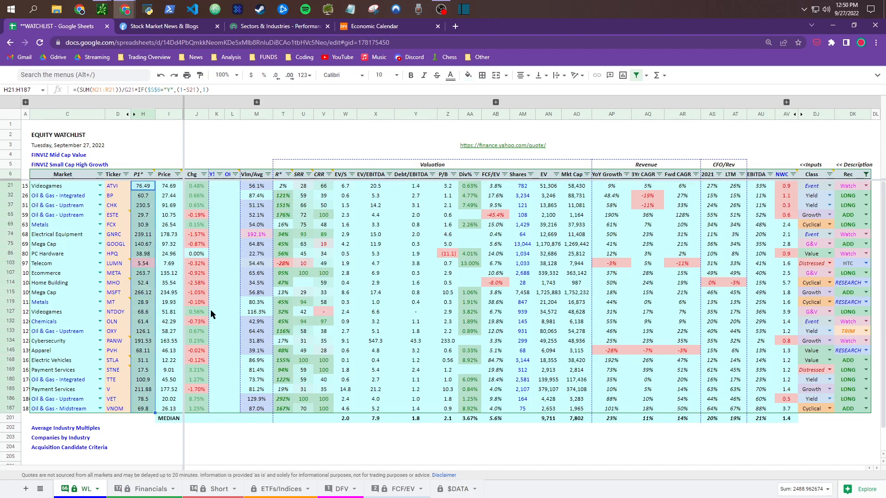
left_click(380, 177)
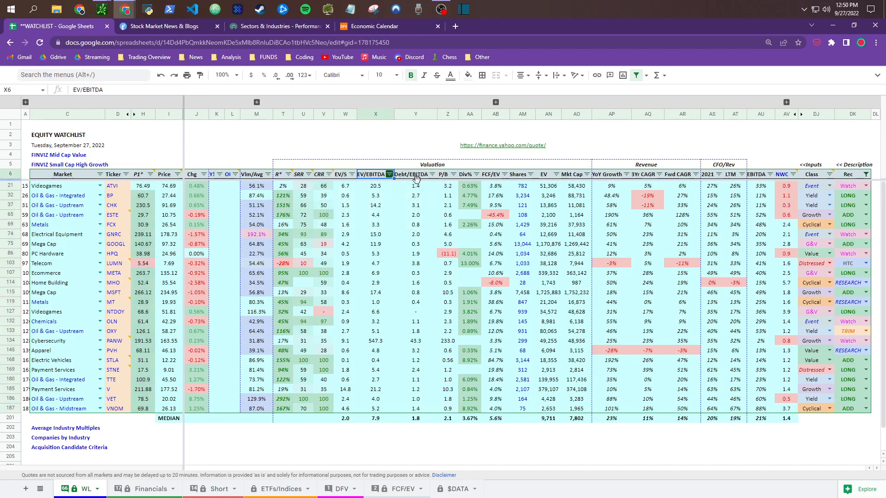
left_click(444, 178)
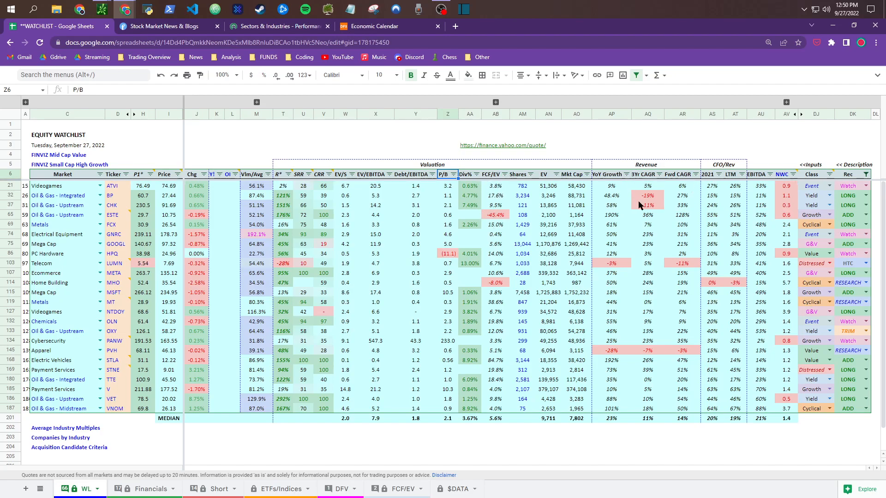
mouse_move(140, 174)
left_click(144, 189)
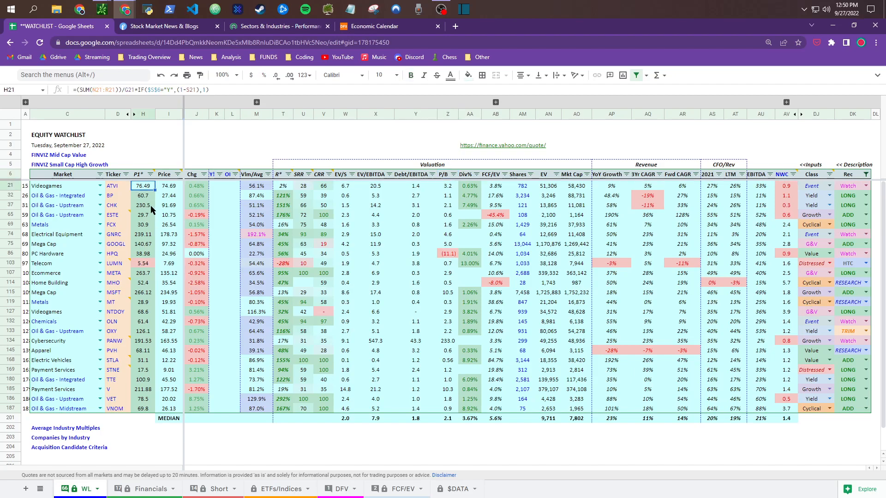
Step: Compare the P1* formulas for FCX, BP and VNOM and read the comment on the P1* header
mouse_move(144, 176)
left_click(143, 226)
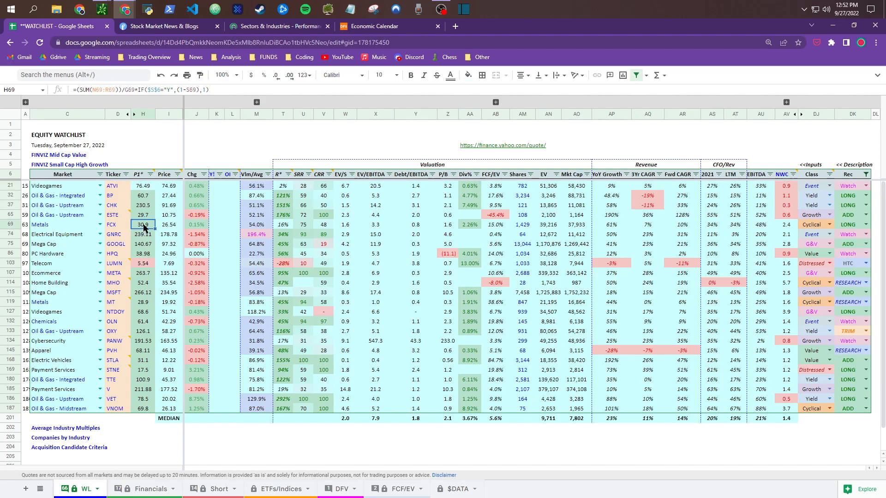
left_click(114, 226)
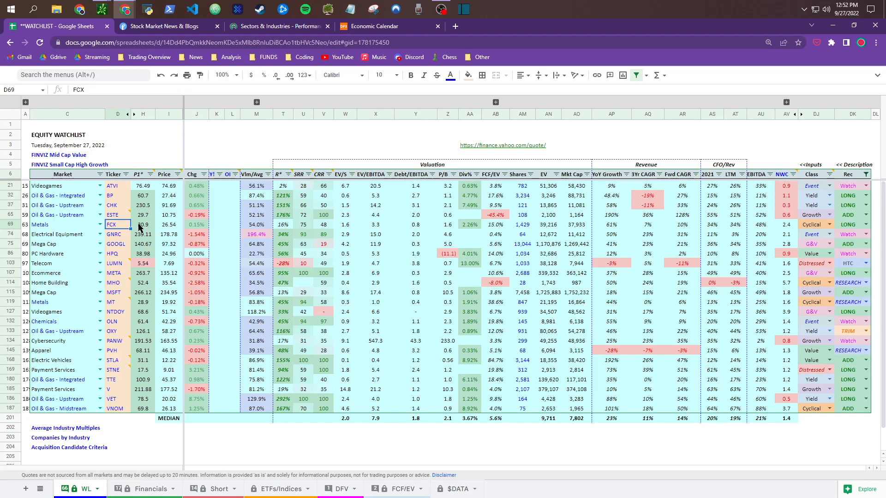
left_click(143, 226)
left_click(145, 198)
mouse_move(143, 180)
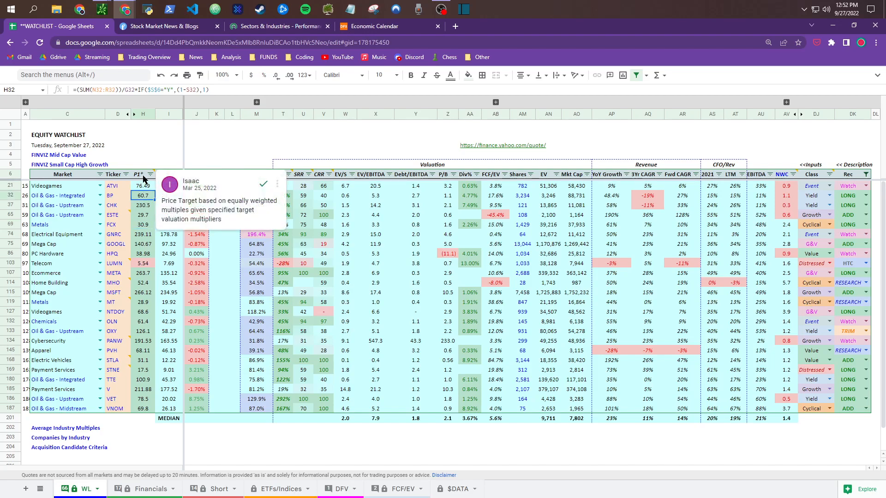
left_click(147, 409)
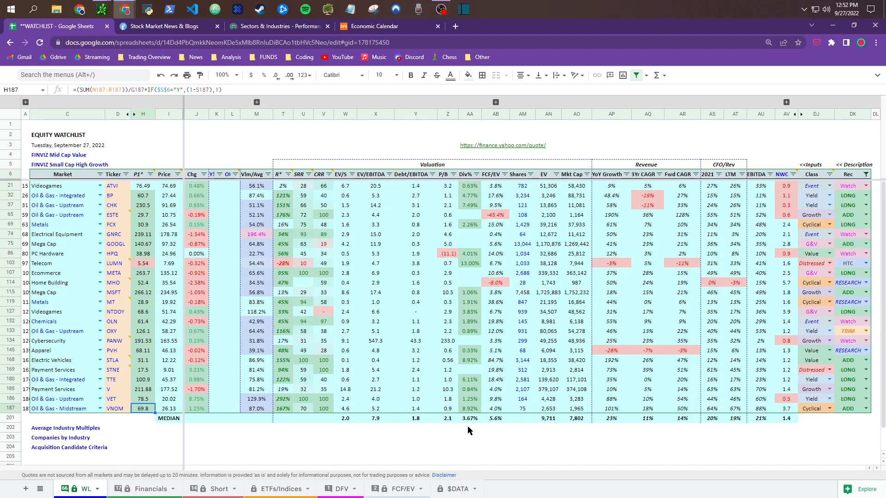
Step: Review the pro forma projection inputs from Rev to FCF and the SBBR comment, then collapse the inputs column group
left_click_drag(348, 469, 554, 468)
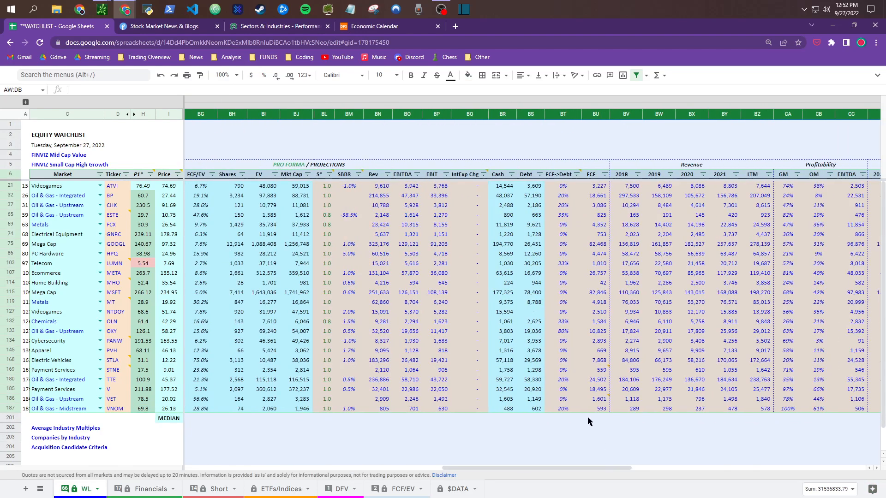
left_click(407, 254)
mouse_move(373, 177)
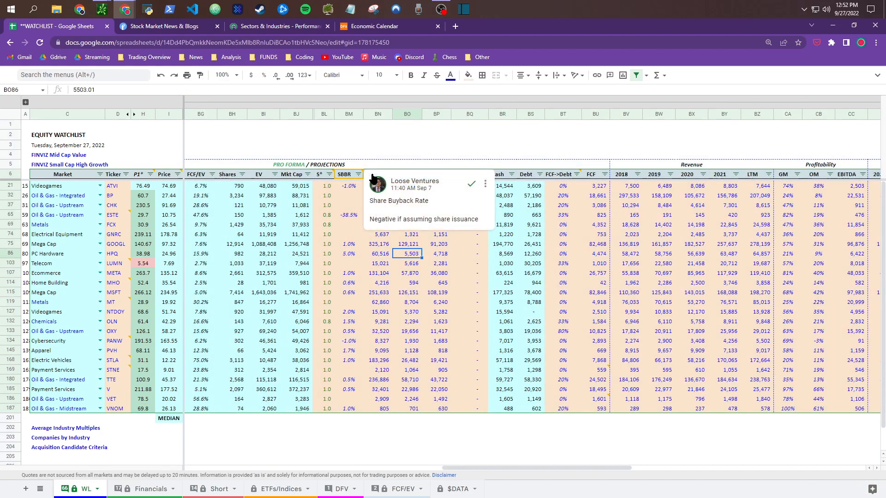
left_click_drag(374, 175, 595, 412)
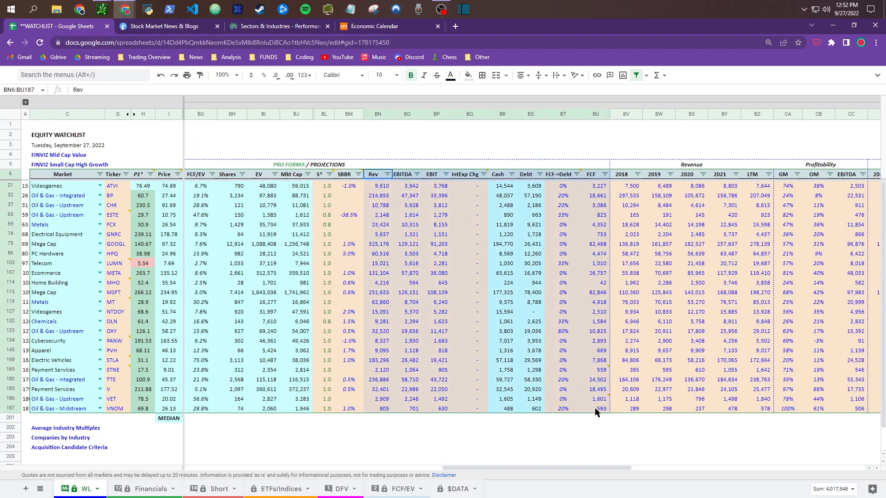
left_click(382, 186)
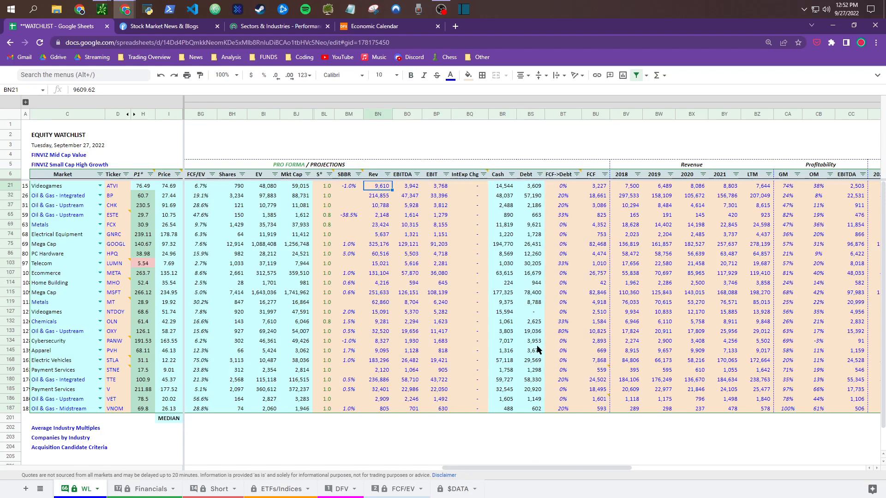
left_click_drag(566, 468, 253, 447)
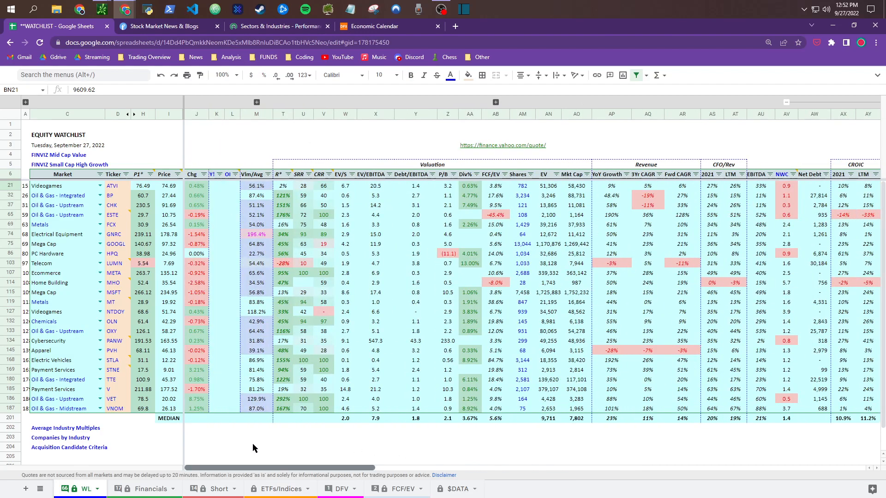
left_click(787, 102)
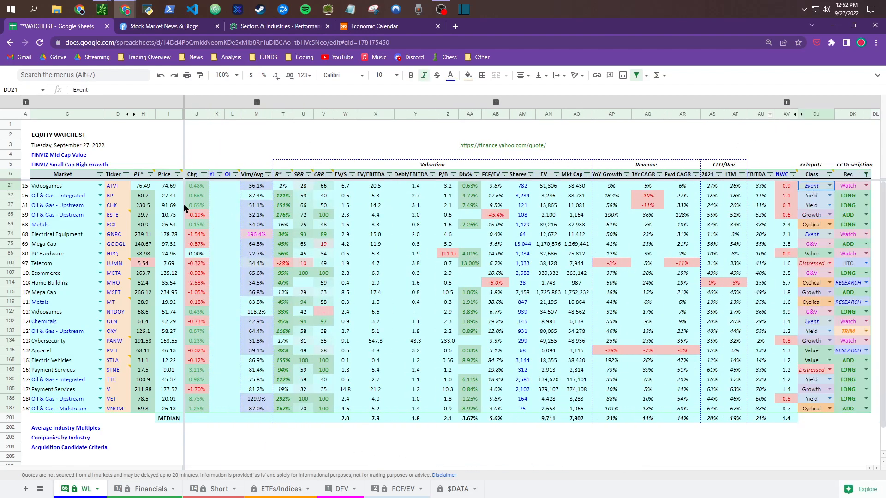
Step: Select the P1* column and expand the grouped columns holding the valuation multipliers and price targets
left_click(165, 115)
left_click(140, 112)
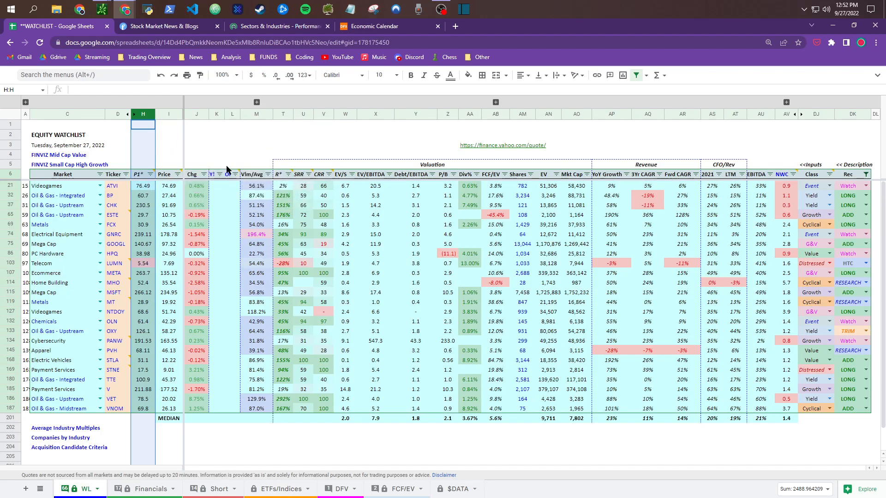
left_click(257, 102)
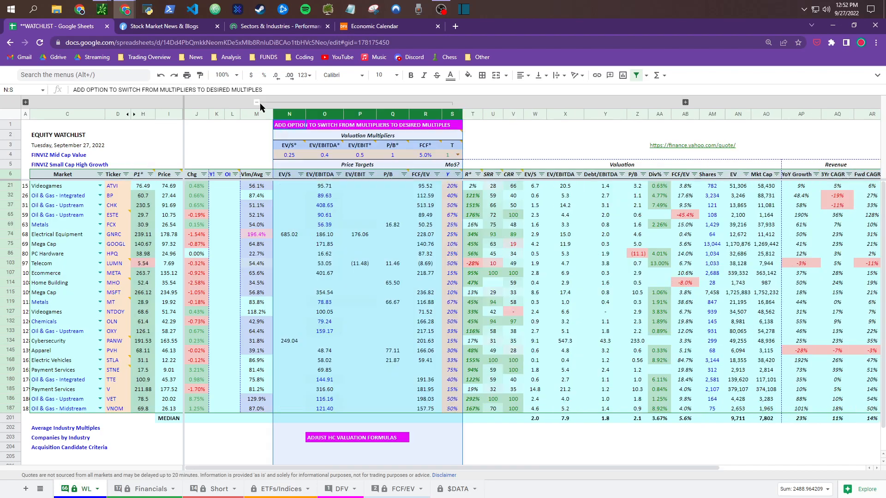
Step: Examine the EV/S, EV/EBITDA, EV/EBIT, P/B and FCF/EV price target columns, including LUMN's EV/EBIT and P/B targets
left_click(323, 186)
left_click(301, 187)
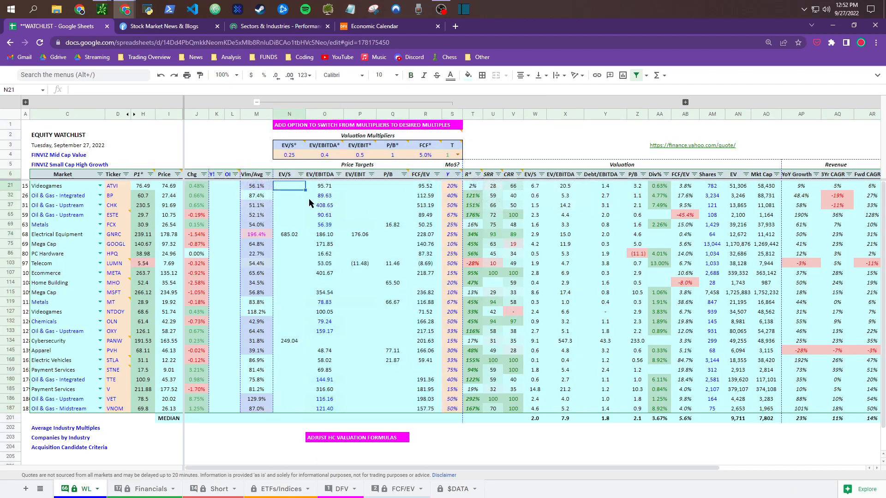
left_click(290, 175)
left_click(326, 176)
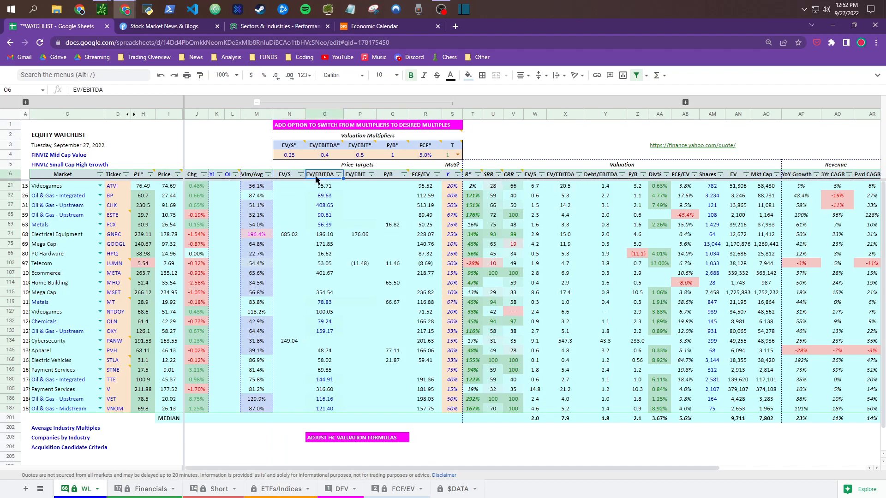
key("Right")
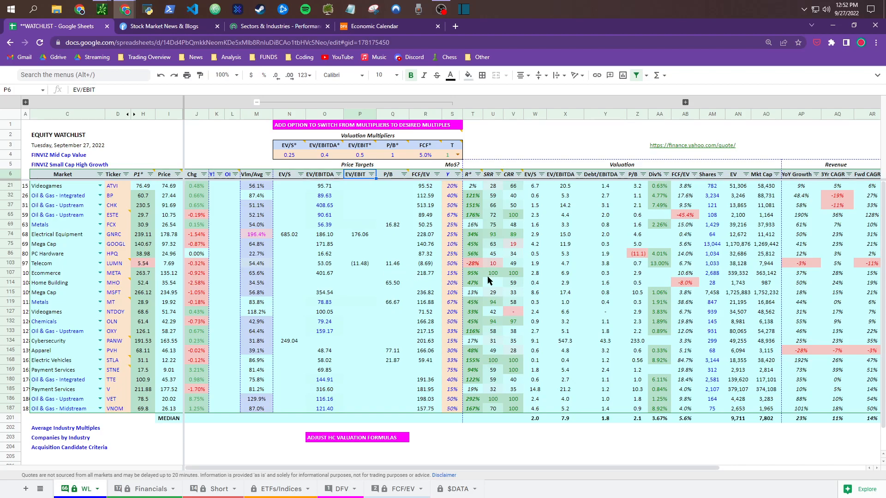
left_click(362, 265)
left_click(395, 265)
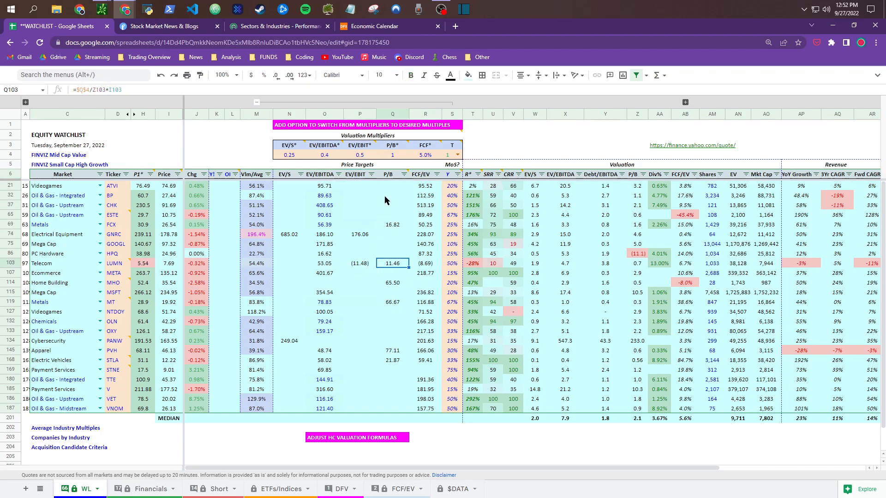
mouse_move(397, 180)
left_click(426, 173)
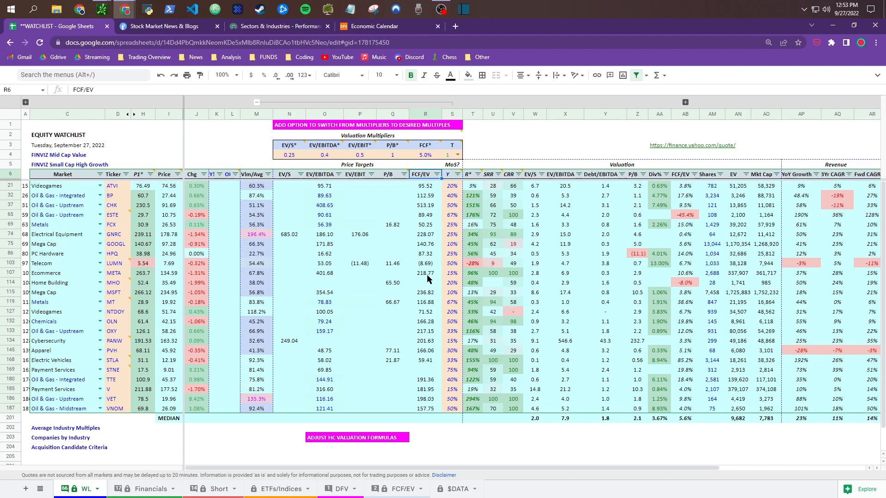
Step: Inspect the valuation multipliers from EV/S* to FCF* and read the comment on the P/B* multiplier
left_click(432, 157)
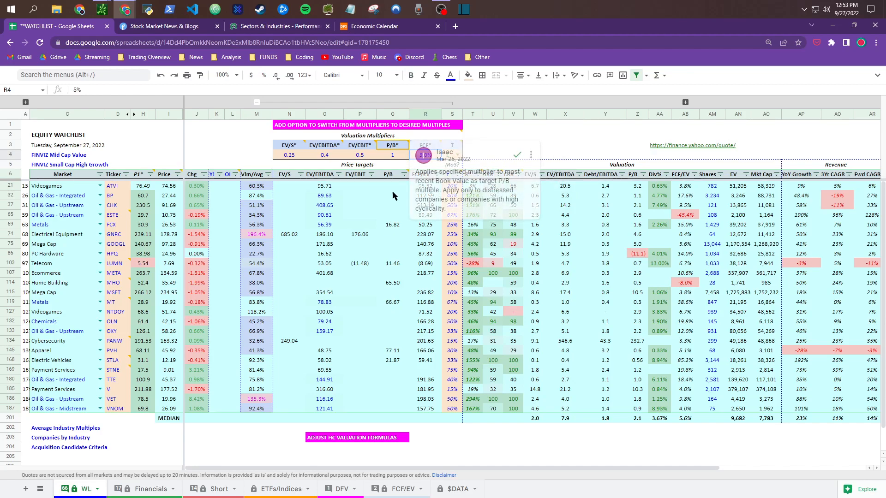
key("ctrl+Left")
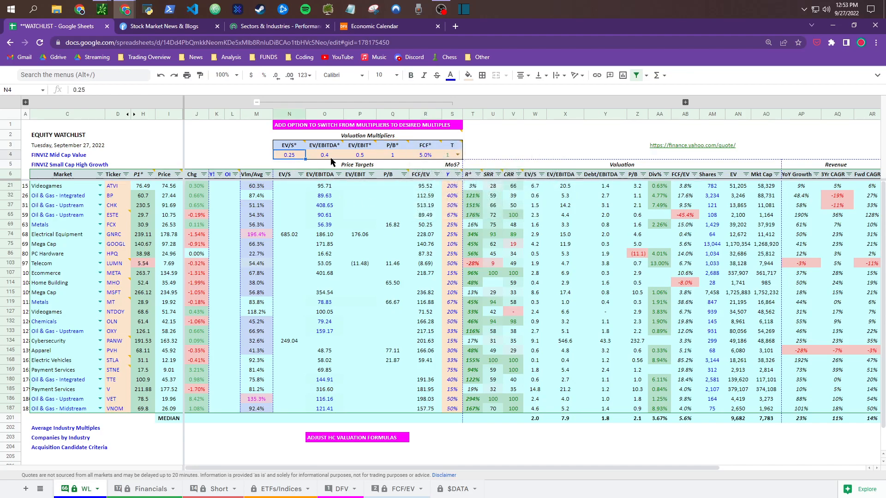
left_click(425, 157)
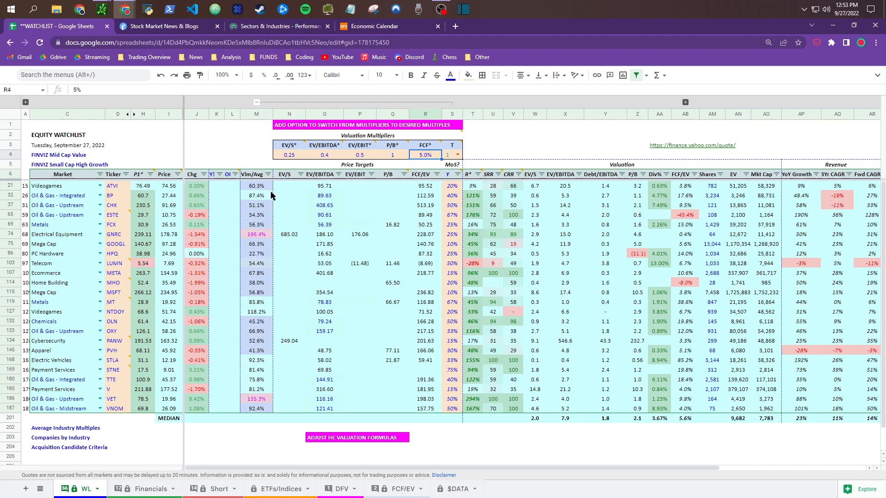
Step: Compare the formulas behind ATVI's EV/EBITDA and FCF/EV price targets
left_click(114, 187)
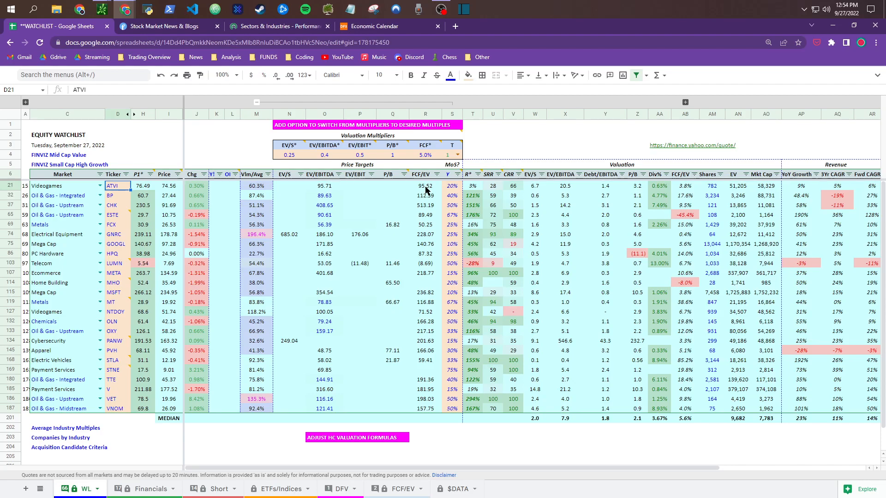
left_click(422, 186)
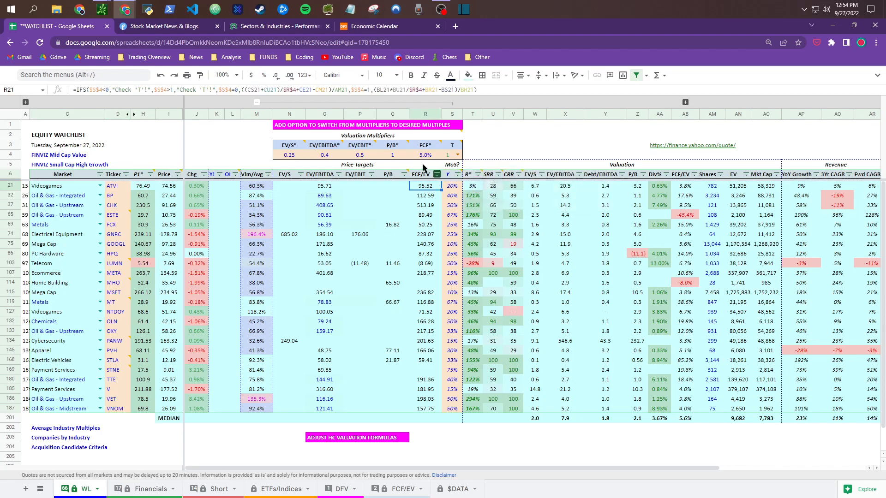
left_click(333, 187)
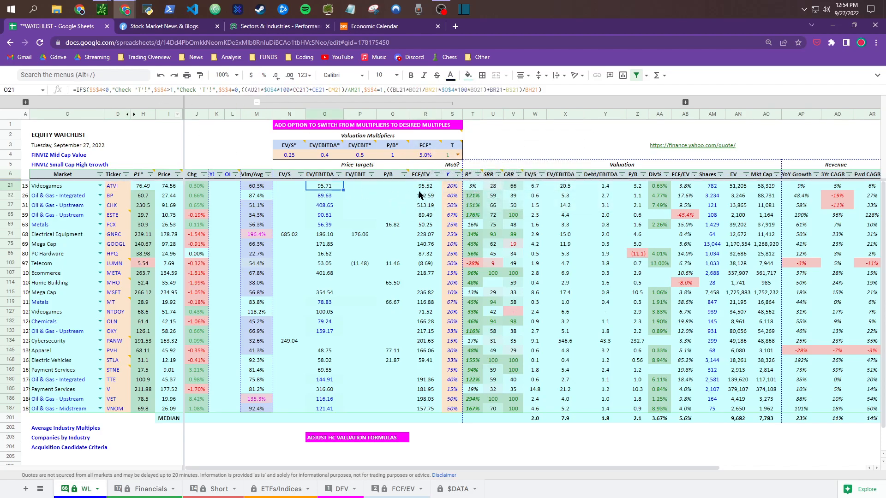
left_click(433, 188)
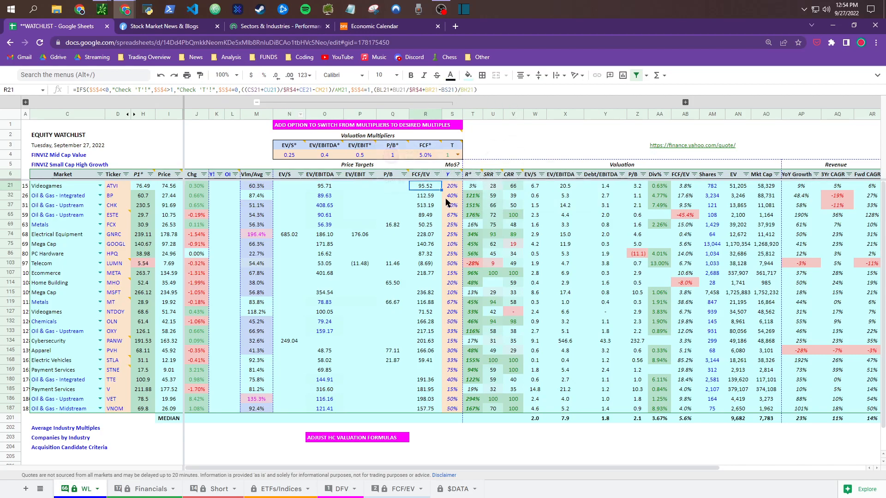
left_click(327, 190)
left_click(427, 189)
Step: Move back and forth across ATVI's row to review its price target and valuation cells, ending on its Price
key("Right")
key("Right")
key("Right")
key("Left")
key("Left")
key("Left")
key("Left")
key("Left")
key("Left")
key("Left")
key("Right")
key("Right")
key("Right")
key("Right")
key("Right")
key("Right")
key("Right")
key("Right")
key("Right")
key("Right")
key("Right")
key("Right")
key("Right")
key("Right")
key("Left")
key("Left")
key("Left")
key("Left")
key("Left")
key("Left")
key("Left")
key("Left")
key("Left")
key("Left")
left_click(171, 188)
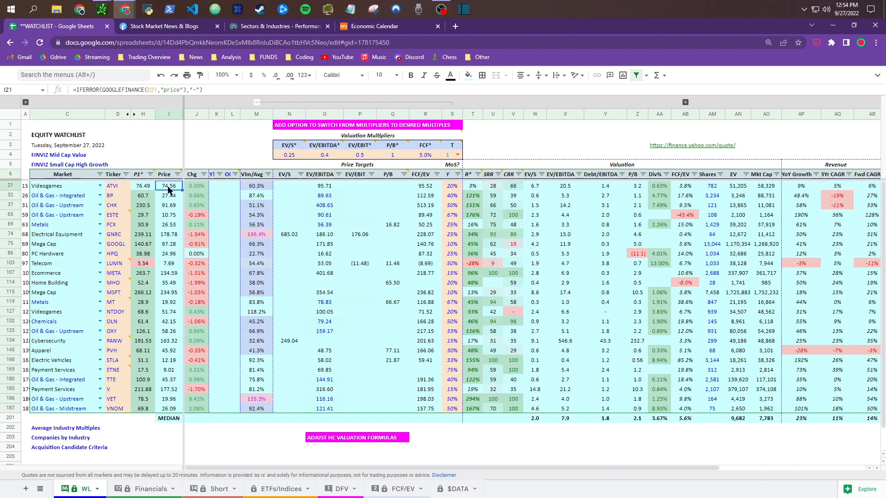
Step: Check ATVI's FCF/EV price target formula, then set the FCF* valuation multiplier to 10%
left_click(427, 186)
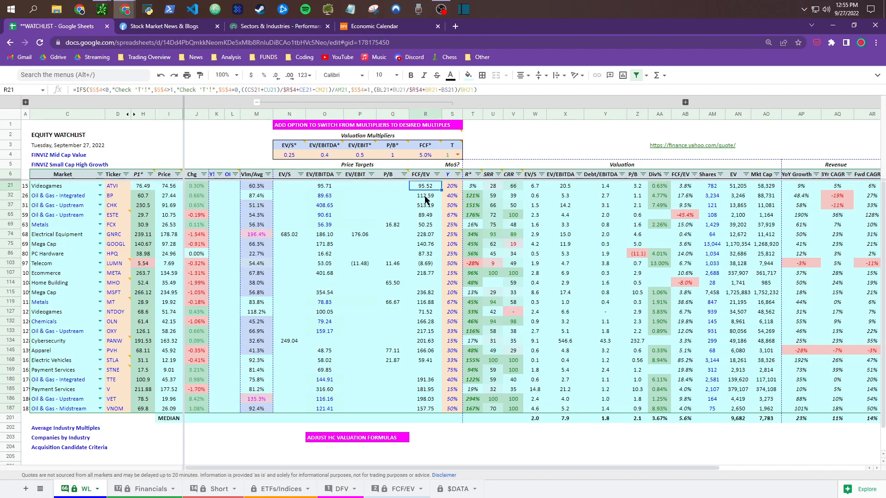
left_click(428, 156)
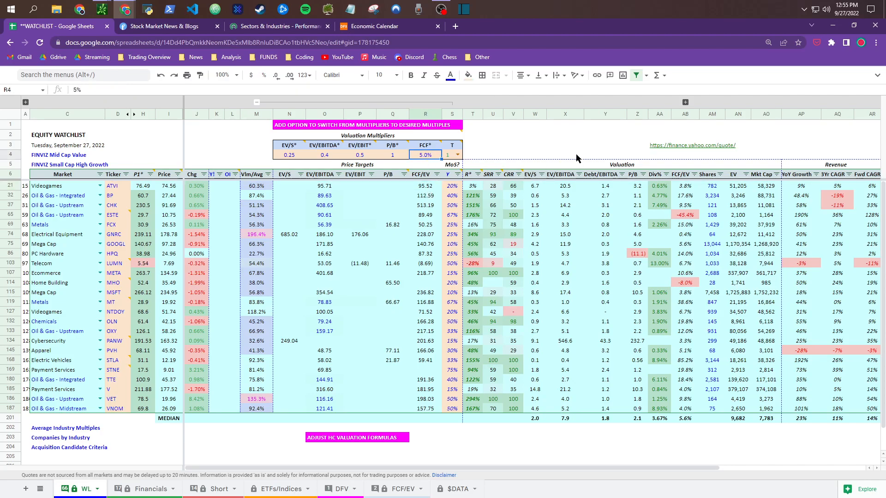
type("10")
key("Return")
key("Up")
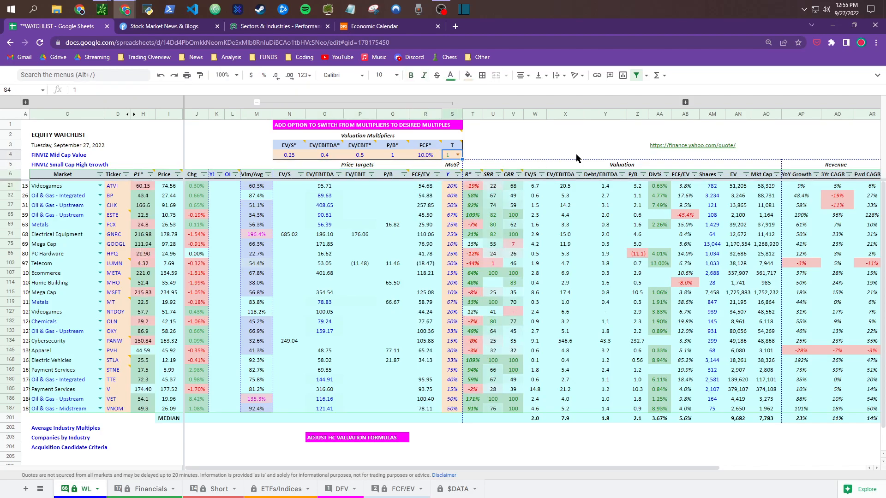
Step: Examine the FCF/EV price targets of ATVI and BP under the new FCF* multiplier
key("Down")
key("Down")
key("Down")
key("Down")
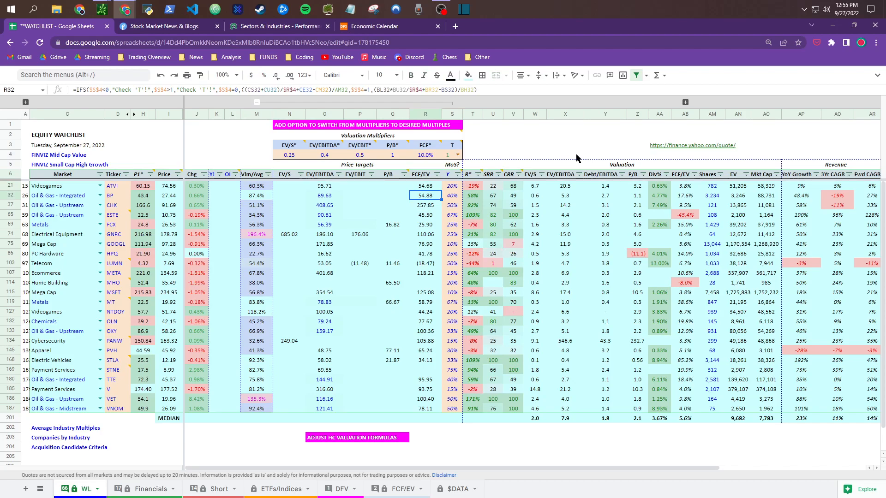
key("Up")
key("Up")
key("Up")
key("Down")
key("Down")
key("Down")
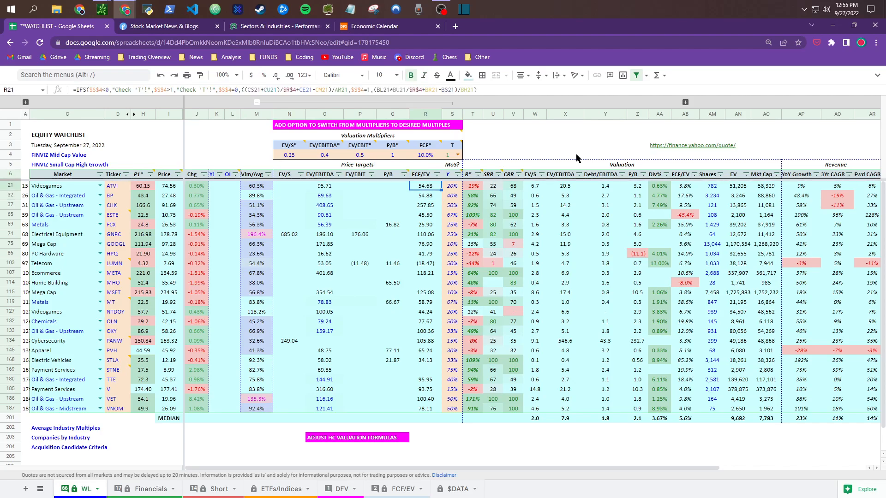
Step: Trace ATVI's row from its FCF/EV price target to its P1* price target under the 10% FCF* multiplier
key("Up")
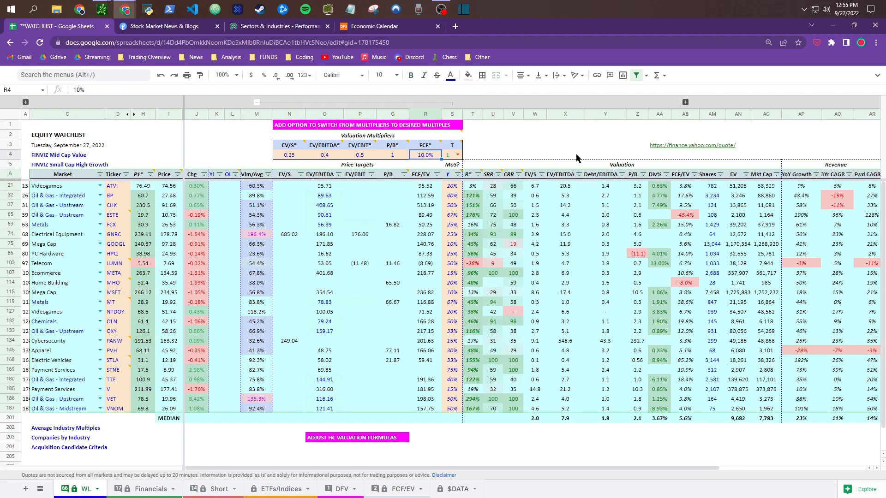
key("Left")
key("Left")
key("Left")
key("Left")
key("Left")
key("Left")
key("Left")
key("Left")
key("Left")
key("Left")
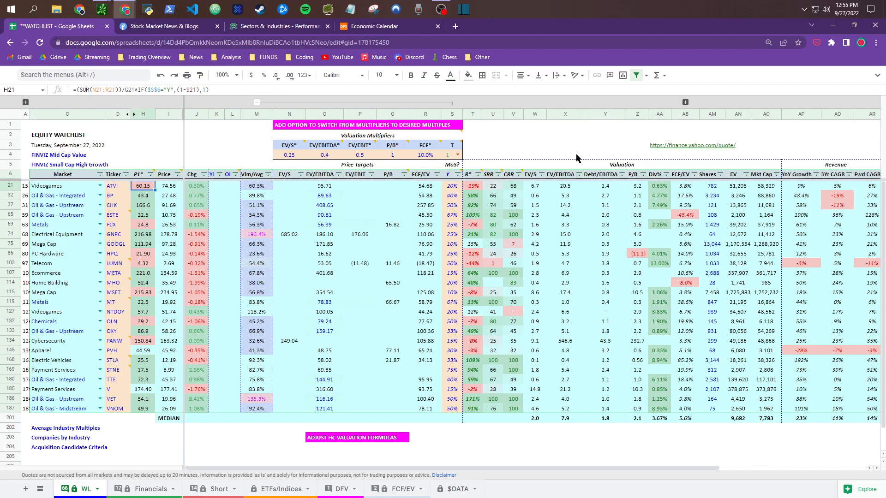
Step: Undo and redo the 10% FCF* multiplier, and follow ATVI's row across to its P1* price target
key("ctrl+z")
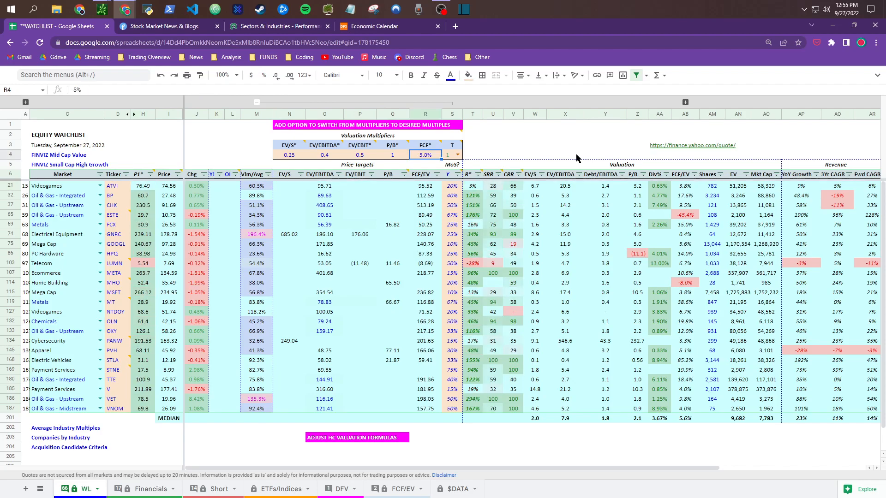
key("ctrl+y")
key("Down")
key("Down")
key("Down")
key("Left")
key("Left")
key("Left")
key("Left")
key("Left")
key("Left")
key("Left")
key("Left")
key("Left")
Step: Move back across ATVI's row from P1* to review its FCF/EV price target
key("Right")
key("Right")
key("Right")
key("Right")
key("Right")
key("Right")
key("Right")
key("Right")
key("Right")
key("Up")
key("Up")
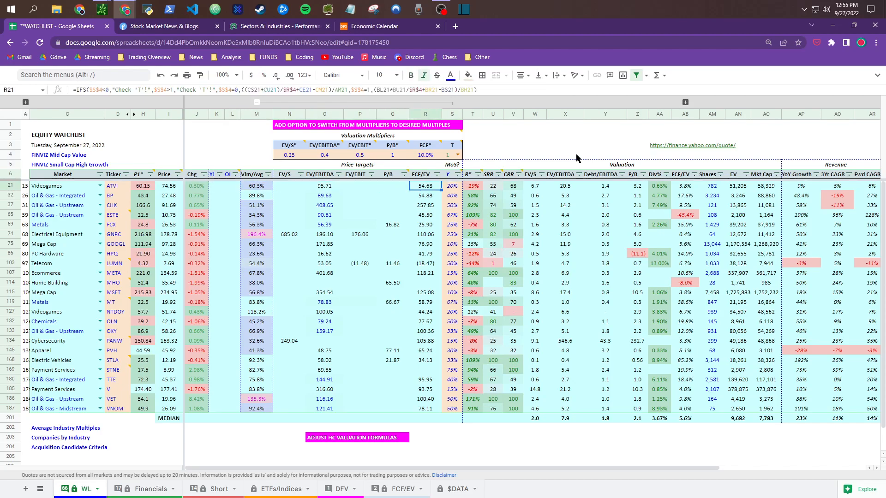
Step: Try FCF* valuation multipliers of 6% and 8%, checking ATVI's FCF/EV price target
key("ctrl+z")
key("ctrl+z")
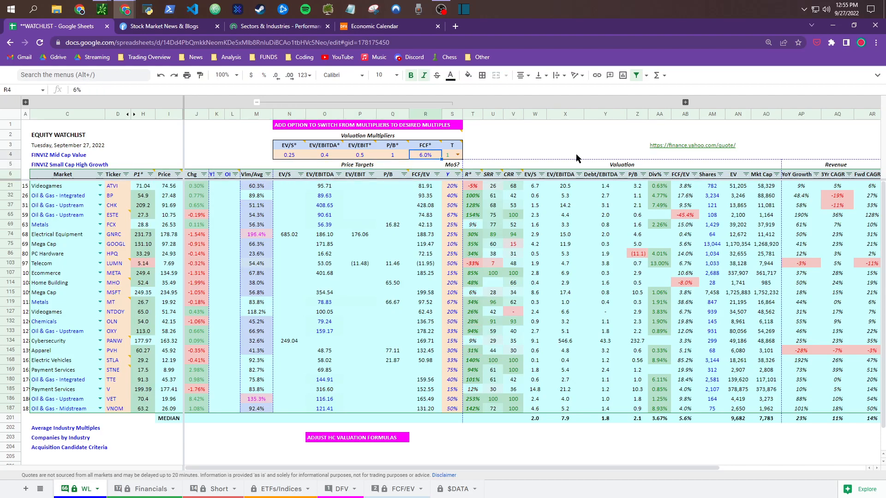
key("Down")
key("Down")
key("Down")
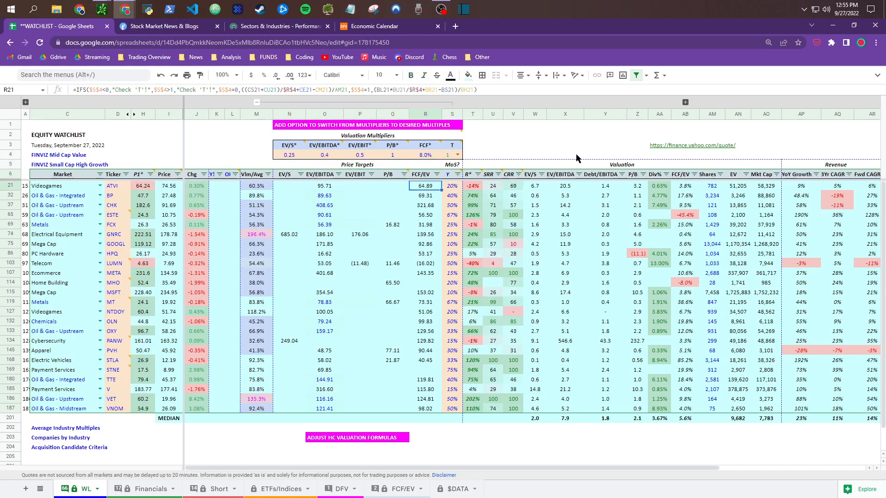
Step: Restore the FCF* valuation multiplier to 5% and check BP's FCF/EV price target formula
key("ctrl+z")
key("ctrl+z")
key("ctrl+z")
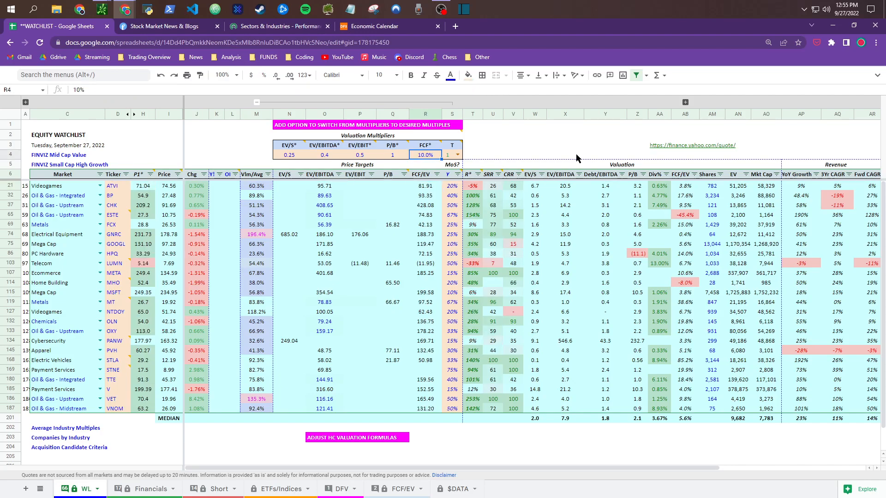
key("Down")
key("Down")
key("Down")
key("Down")
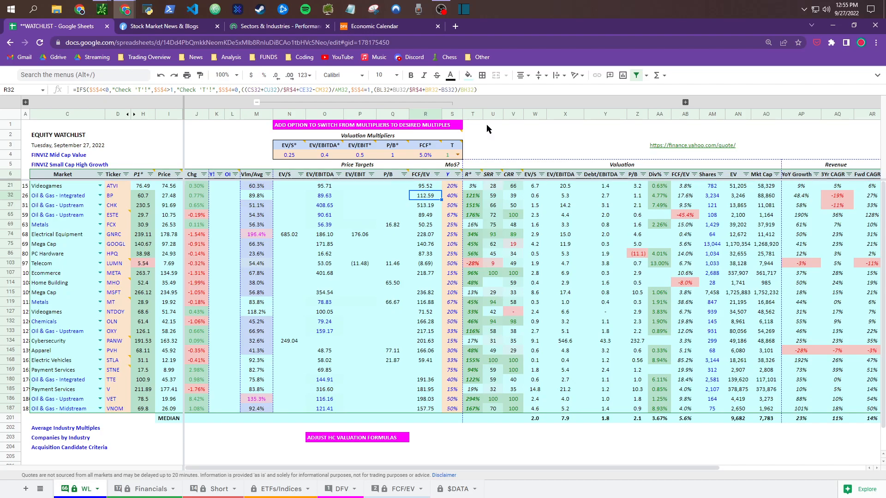
Step: Review the note about switching to desired multiples, the EV/S* to P/B* multipliers, and ATVI's FCF/EV price target
left_click(346, 127)
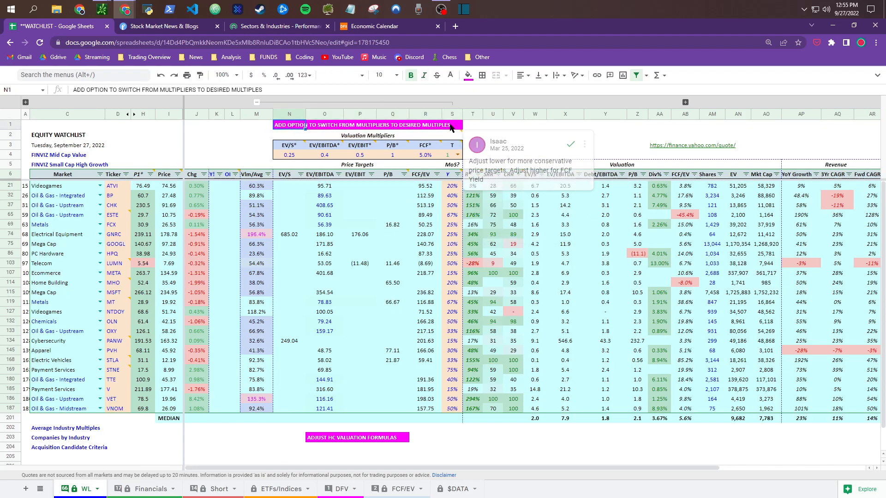
left_click(296, 158)
left_click(332, 157)
left_click(365, 157)
left_click(401, 158)
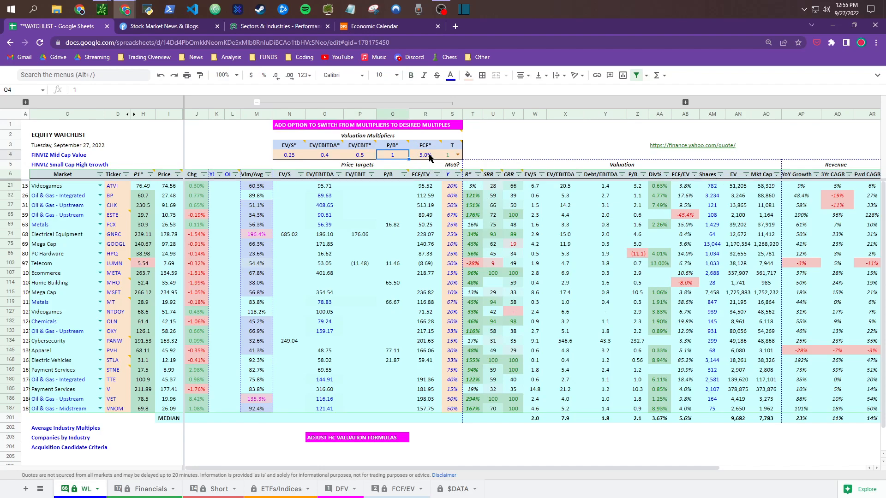
left_click(429, 187)
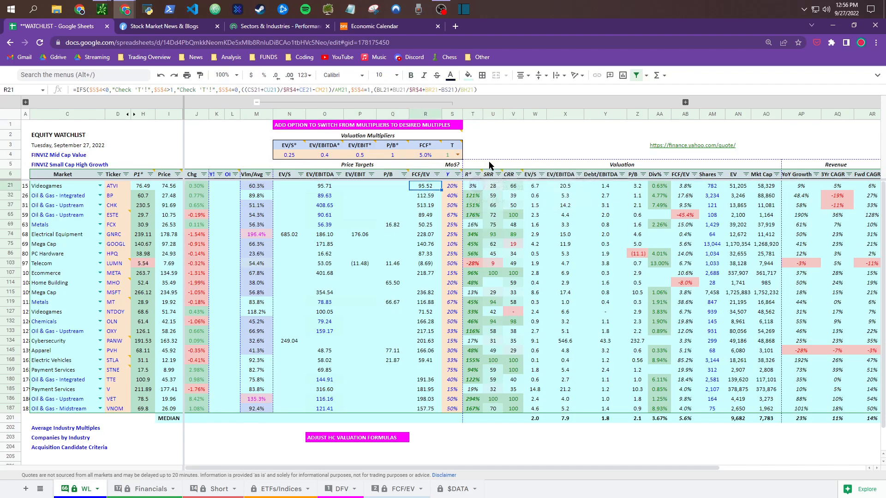
Step: Try an FCF* valuation multiplier of 10% and undo the change
left_click(428, 157)
type("10")
key("Return")
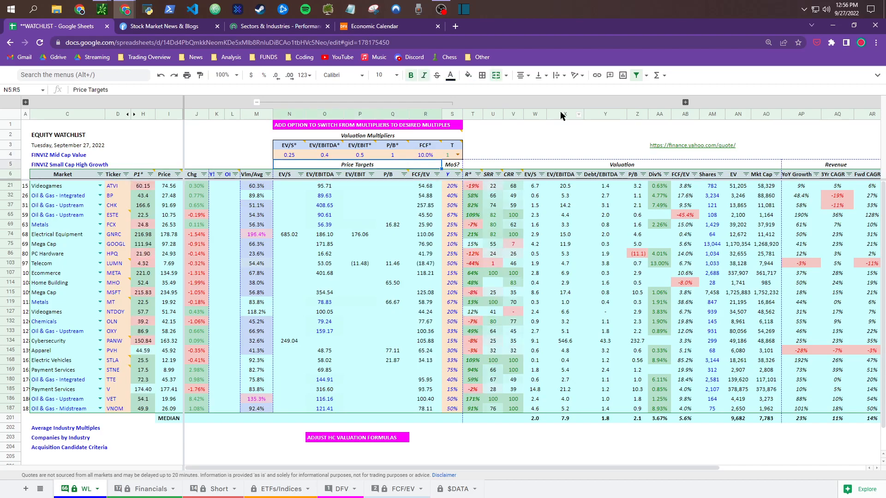
key("ctrl+z")
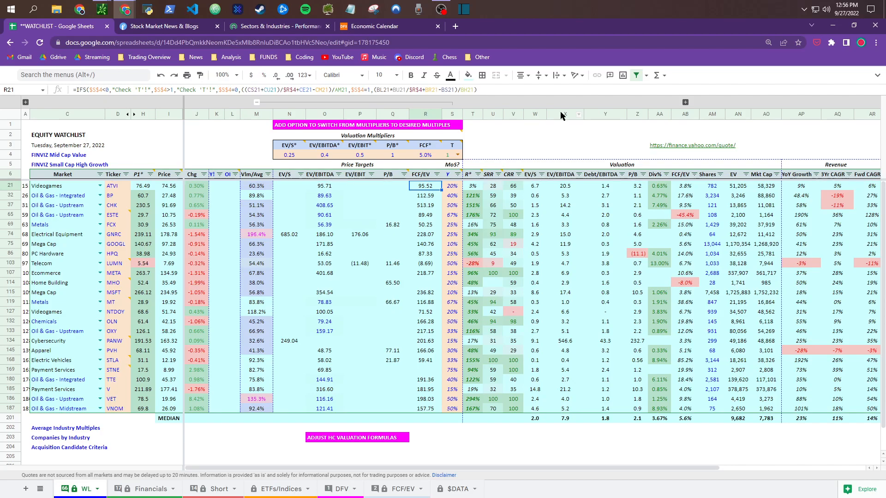
Step: Examine the FCF/EV price target formulas down the column from ATVI to GOOGL
key("Down")
key("Down")
key("Down")
key("Up")
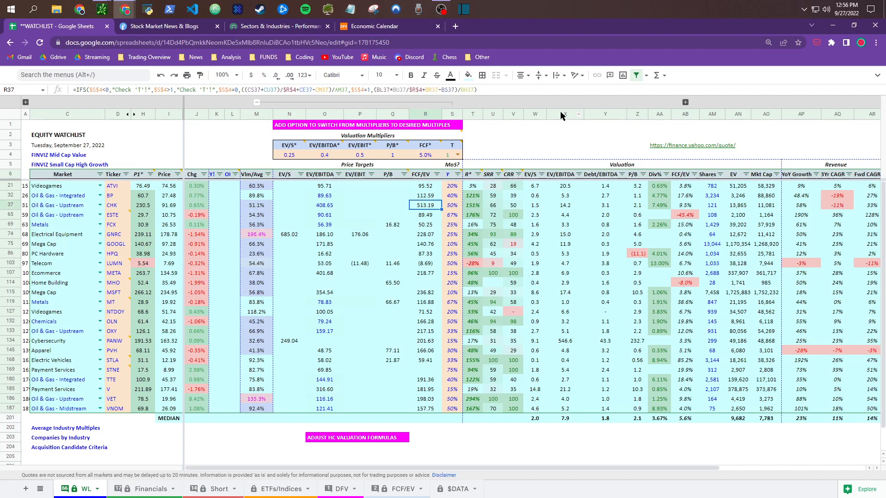
key("Down")
key("Down")
key("Down")
key("Down")
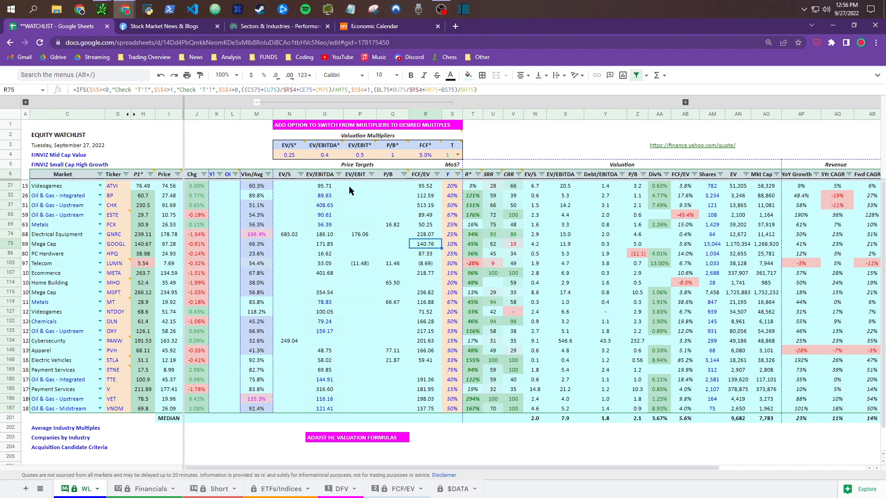
Step: Compare ATVI's FCF/EV and EV/EBITDA price target formulas, and check the EV/EBITDA* and EV/EBIT* multipliers
left_click(425, 190)
left_click(427, 194)
left_click(429, 188)
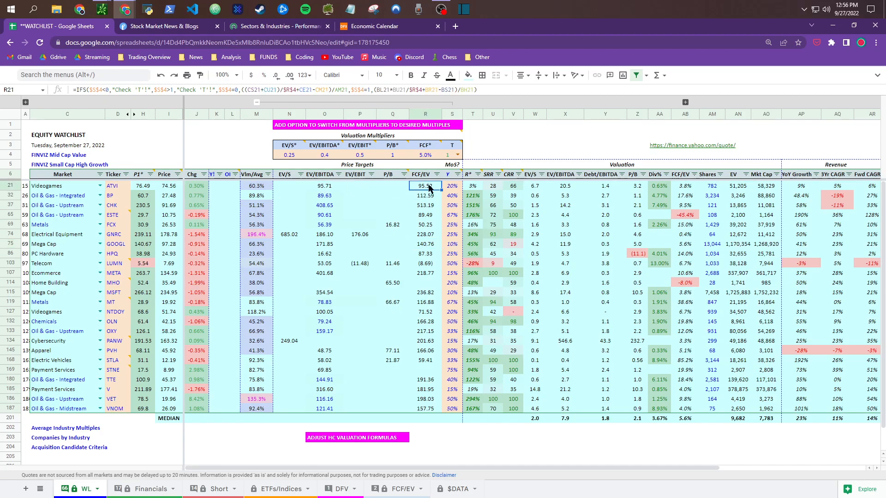
left_click(330, 189)
mouse_move(322, 145)
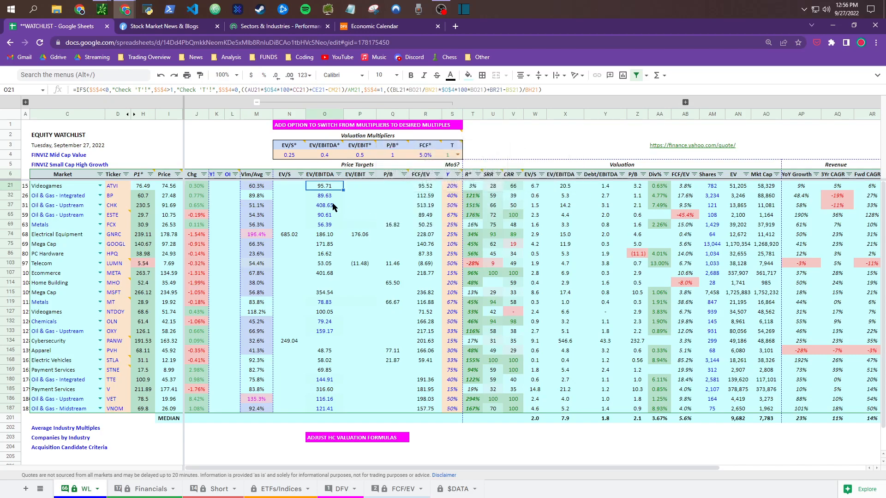
left_click(325, 156)
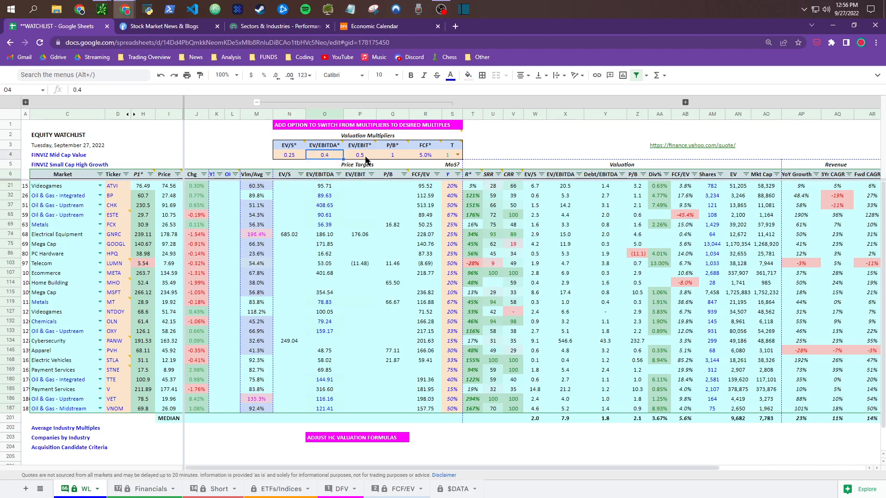
left_click(359, 158)
left_click(333, 159)
Step: Check the P/B* multiplier and trace FCX's P/B price target formula to its P/B ratio and Price
left_click(394, 157)
left_click(394, 185)
left_click(391, 225)
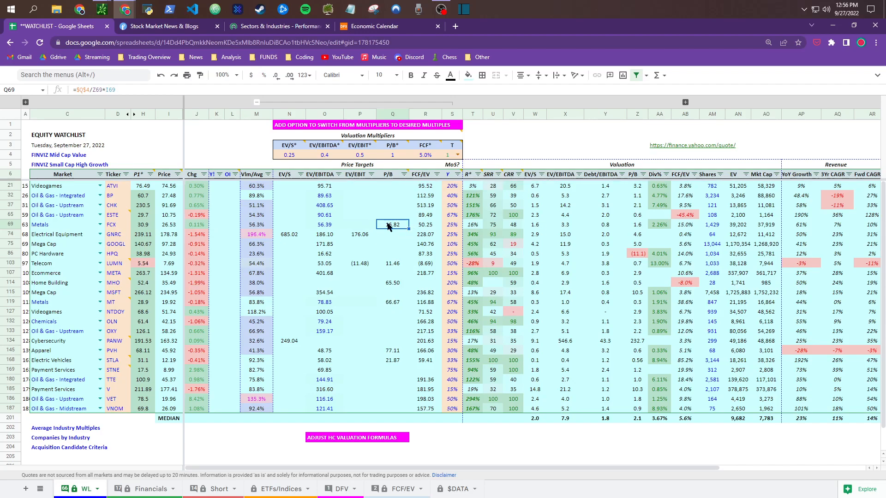
left_click(638, 226)
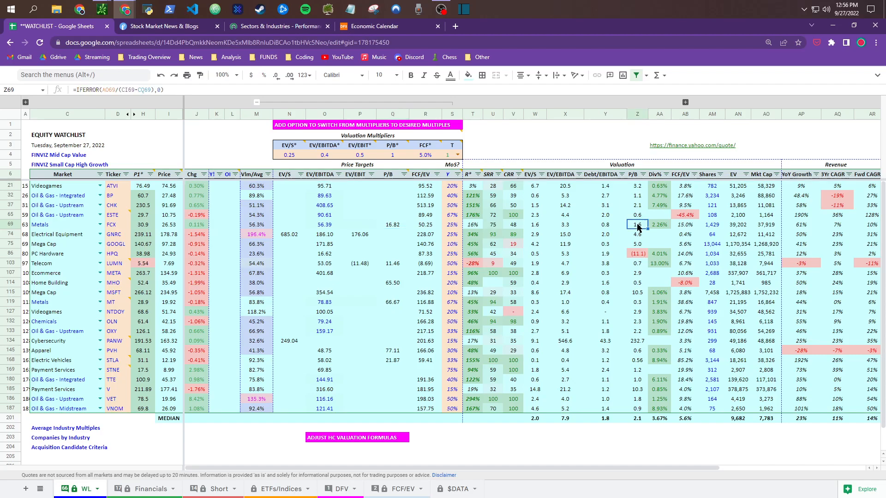
left_click(401, 229)
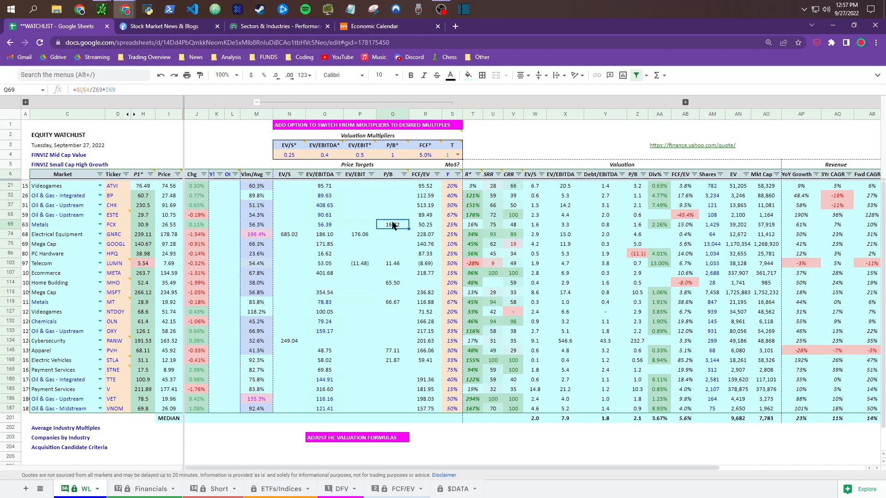
left_click(168, 225)
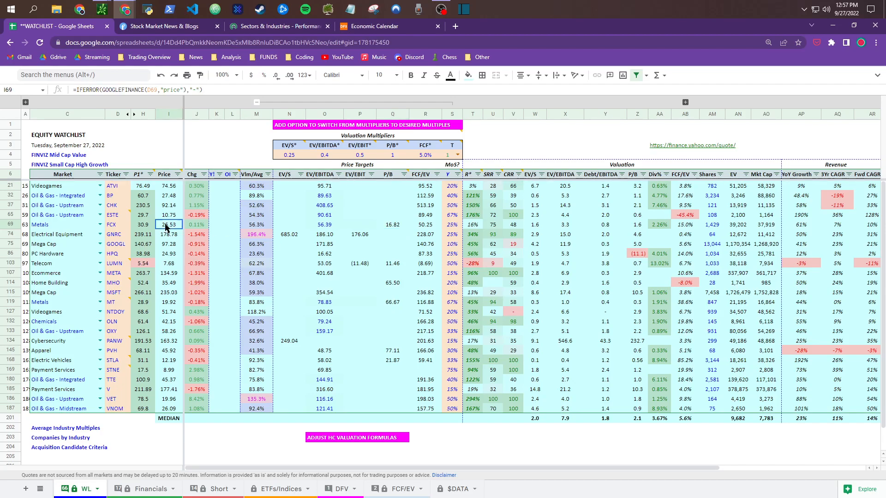
left_click(396, 226)
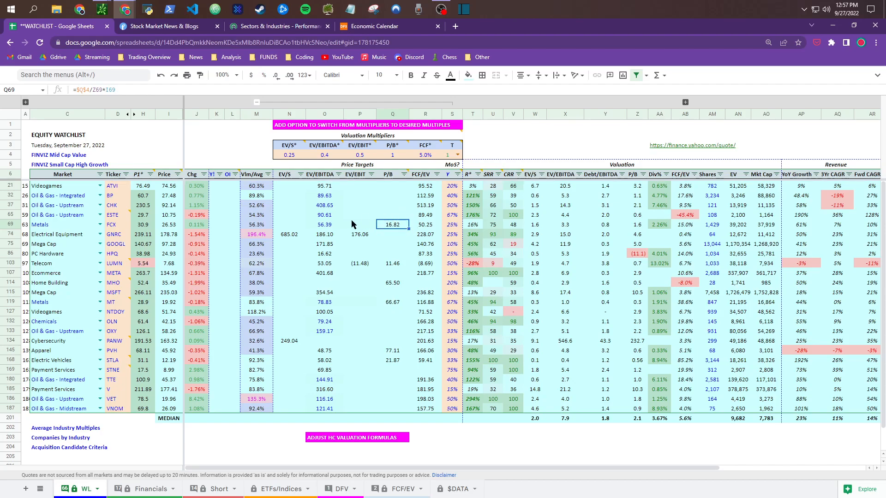
Step: Compare ATVI's EV/EBITDA and FCF/EV price targets with FCX's EV/EBITDA and P/B price targets
left_click_drag(329, 190, 421, 185)
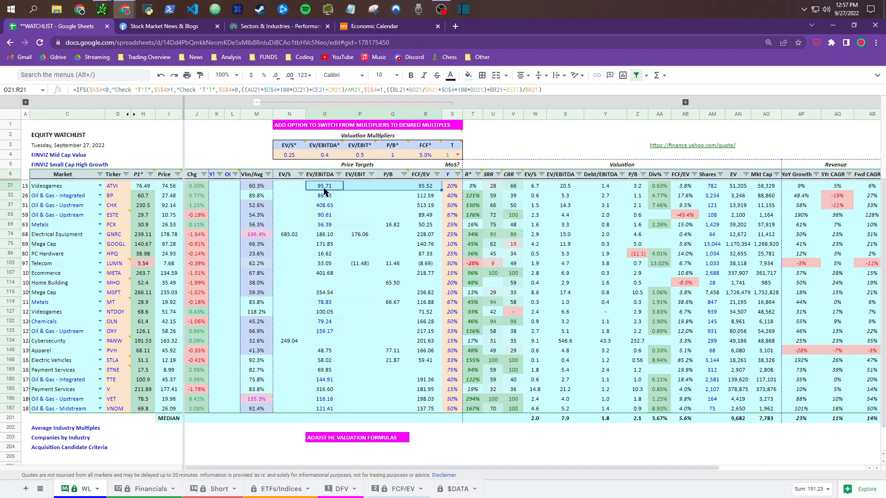
left_click(409, 188)
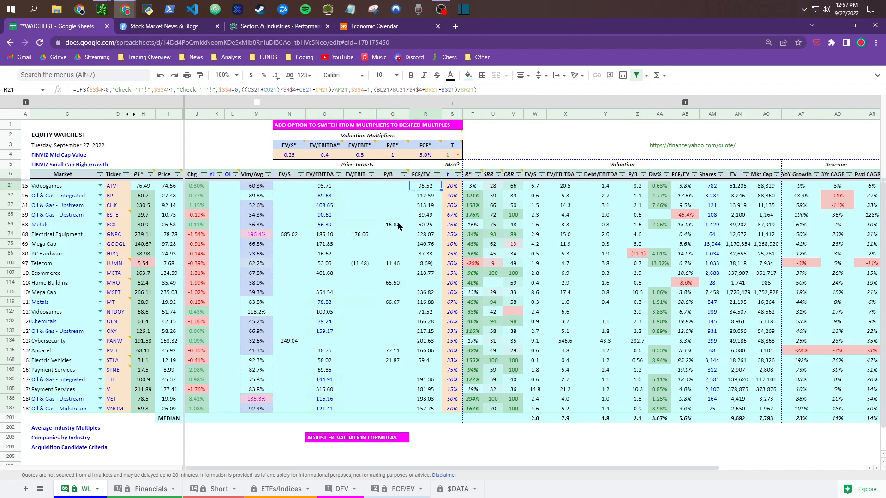
left_click(336, 227)
left_click(404, 224)
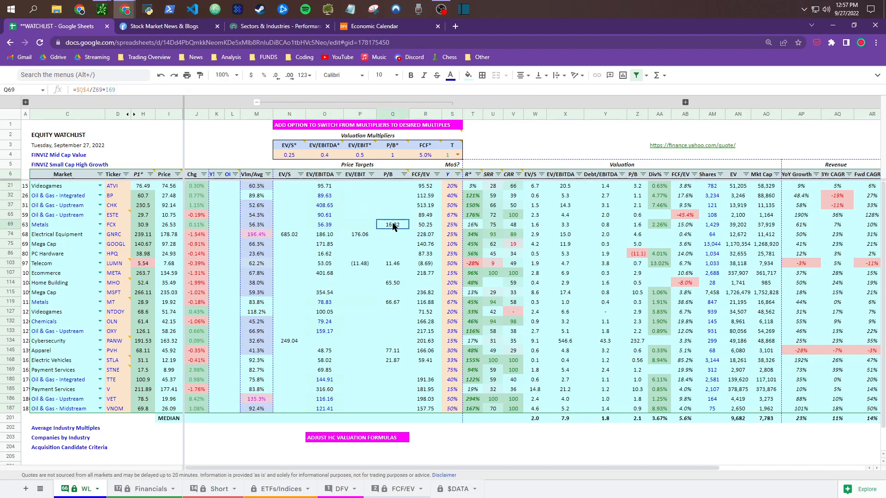
Step: Check FCX's ticker, its P/B price target formula and its FCF/EV formula against the FCF* multiplier
left_click(111, 227)
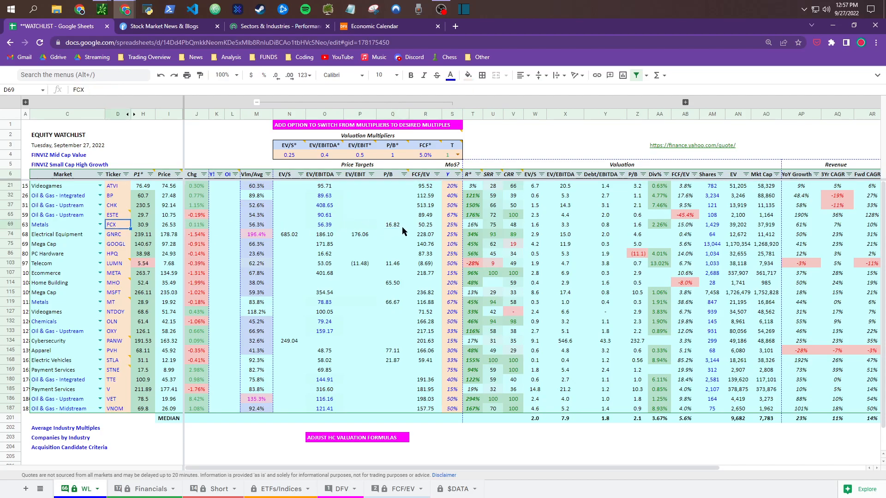
left_click(387, 223)
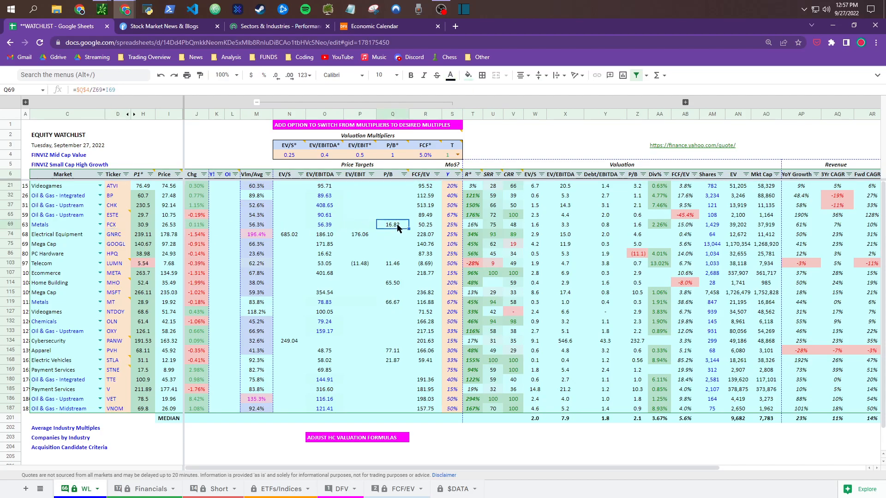
left_click(427, 226)
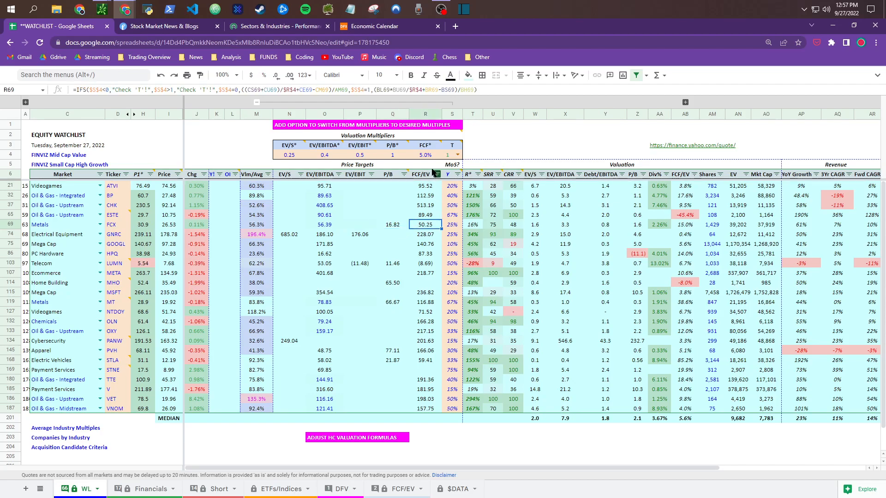
left_click(427, 157)
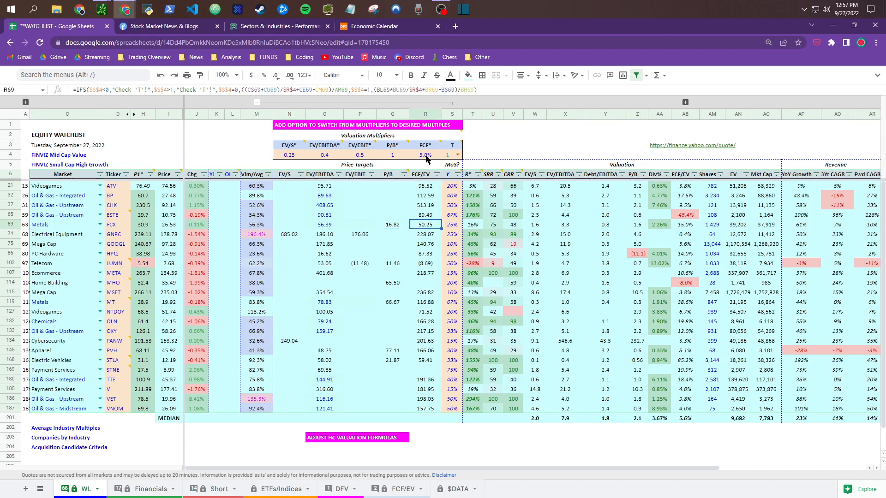
left_click(429, 225)
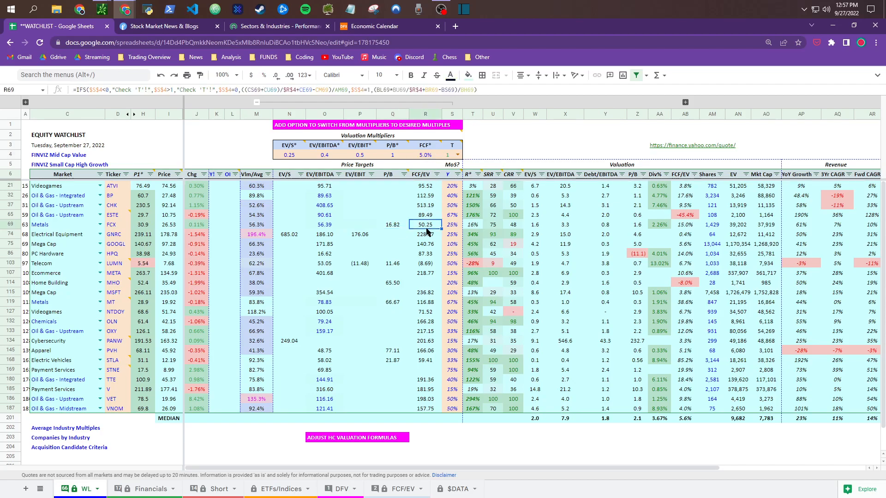
Step: Inspect the hardcoded 7.6 multiple in FCX's EV/EBITDA formula without editing it, and return to ATVI's FCF/EV price target
left_click(330, 226)
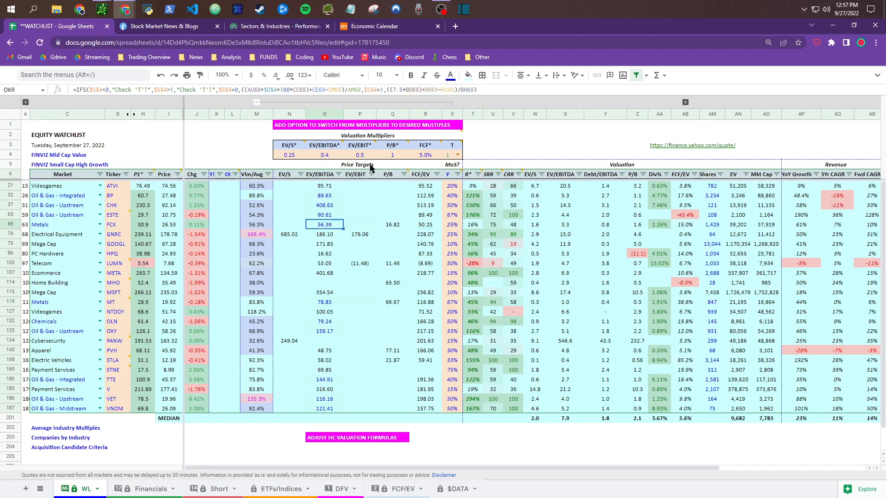
double_click(396, 89)
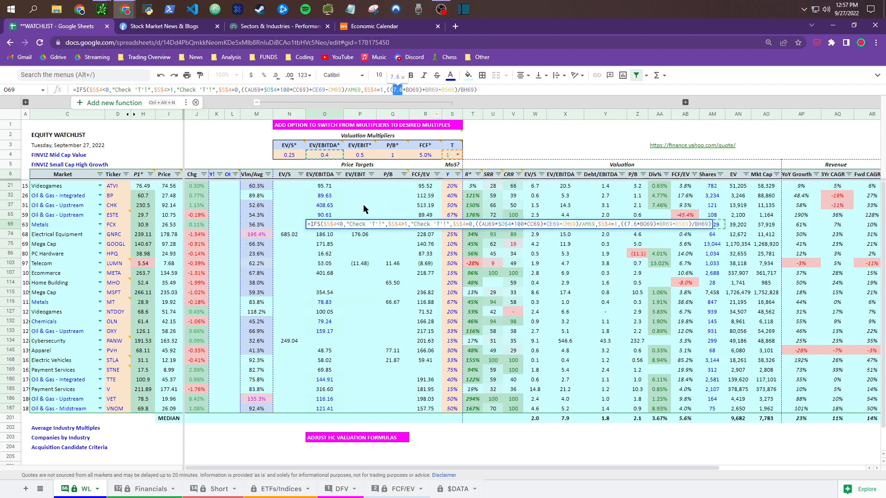
key("Escape")
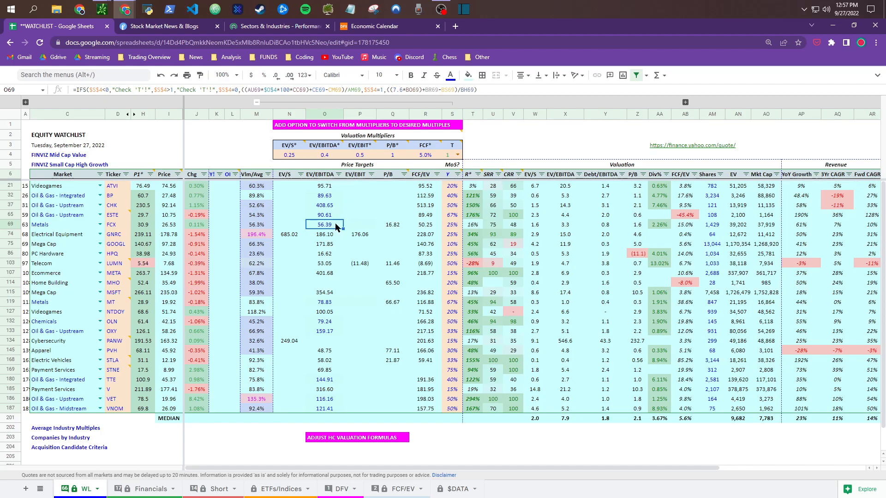
left_click(426, 187)
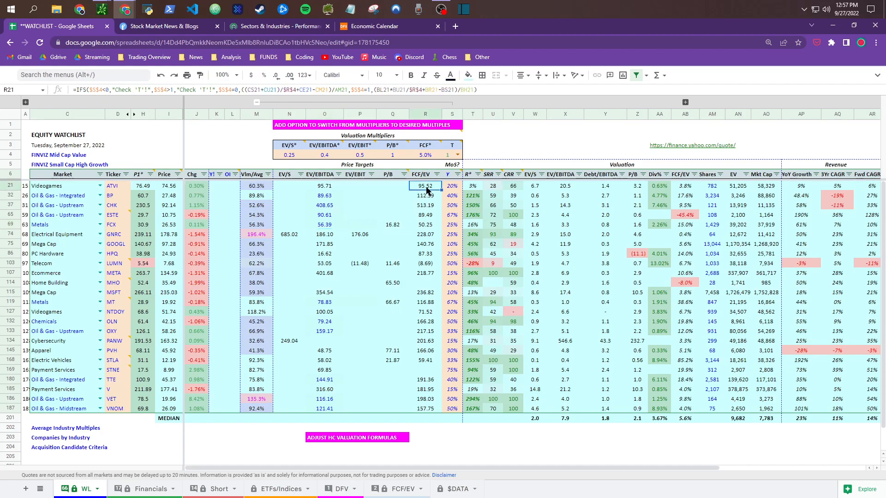
Step: Review FCX's FCF/EV, EV/EBITDA and P/B price targets and check how its P1* formula combines them
left_click(425, 225)
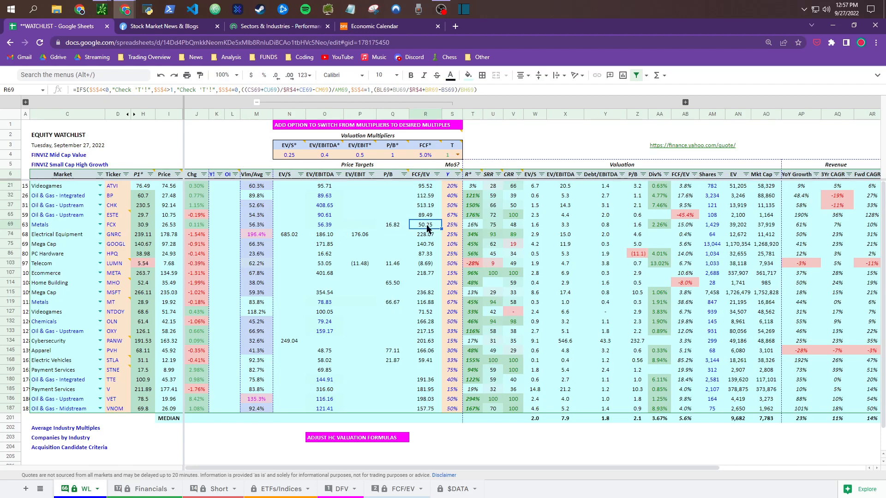
left_click(329, 227)
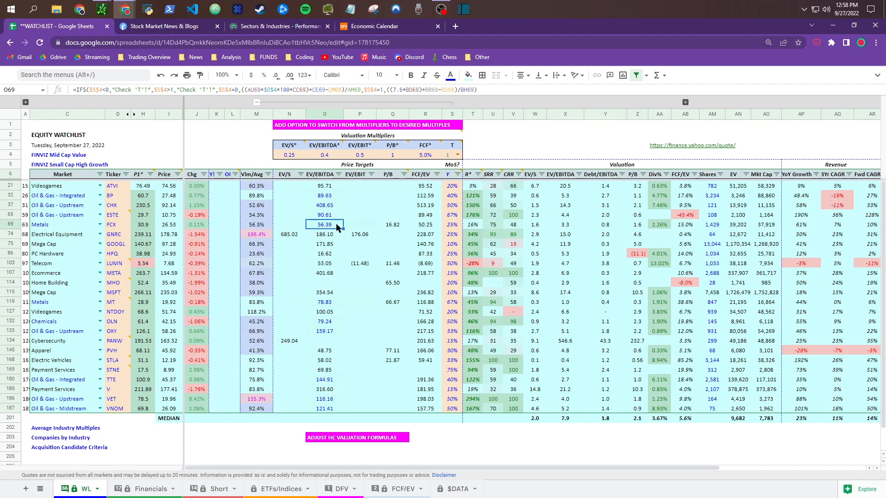
left_click(398, 229)
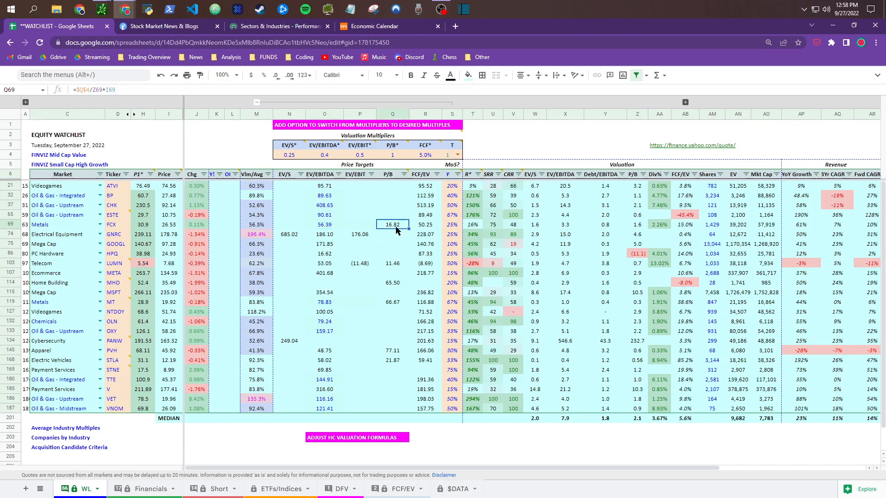
left_click(429, 230)
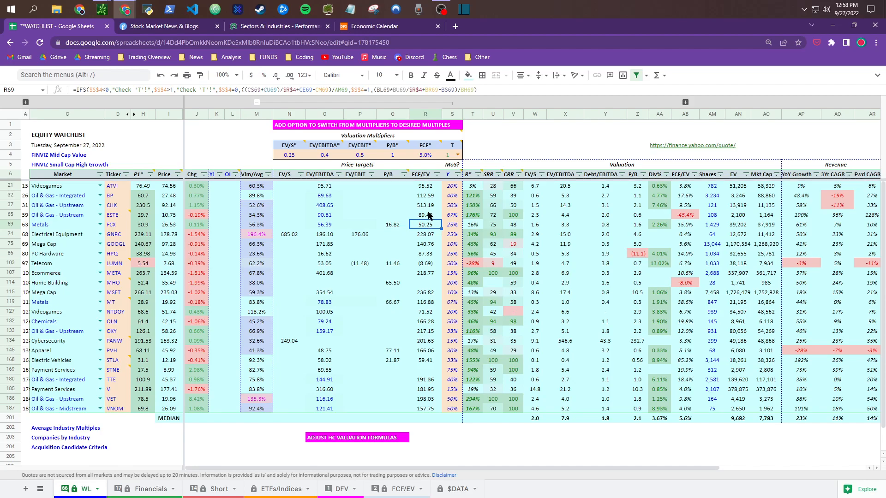
left_click_drag(326, 230, 422, 229)
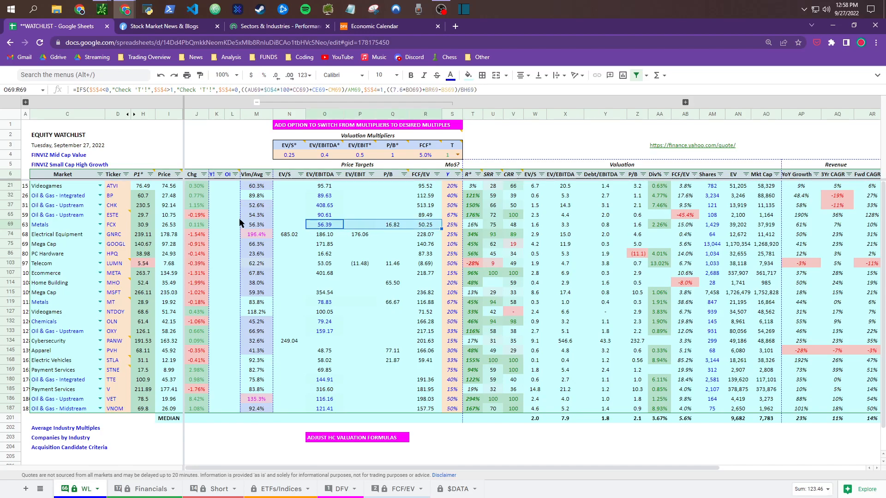
left_click(145, 225)
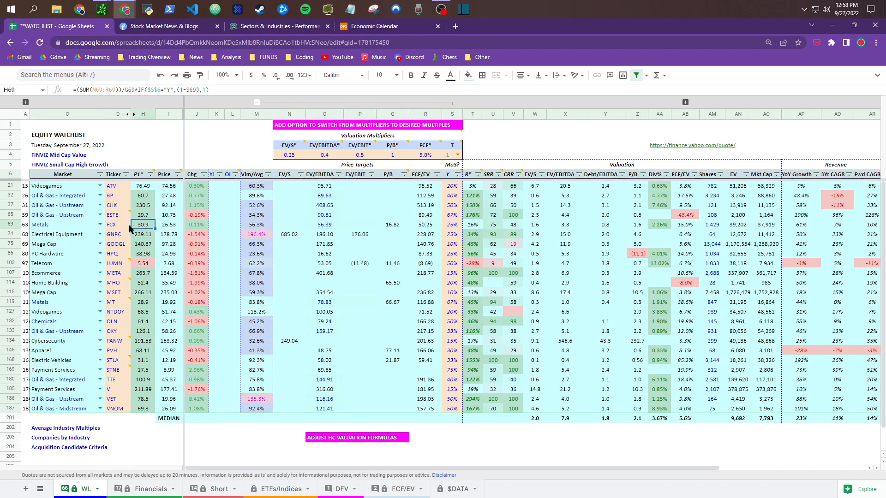
Step: Step across FCX's price target cells, comparing the EV/EBITDA target with the P/B target
left_click(323, 227)
key("Right")
key("Right")
key("Right")
left_click(323, 224)
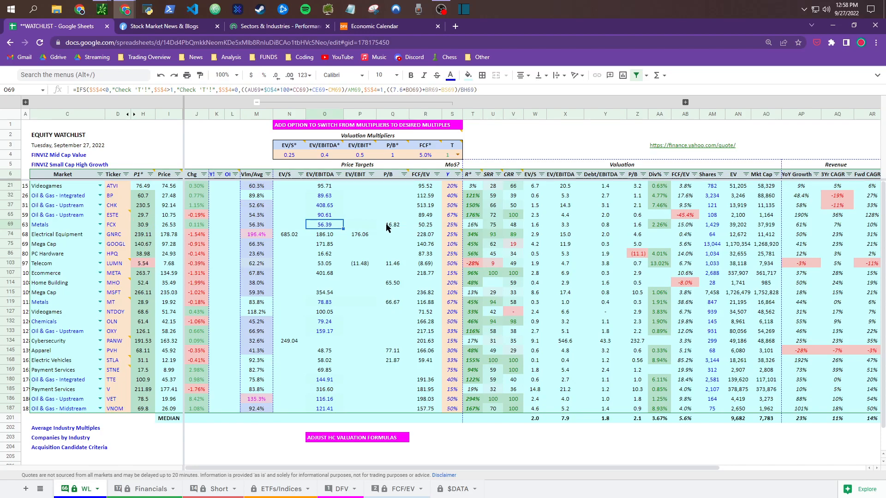
left_click(394, 226)
key("Left")
key("Left")
left_click(412, 230)
left_click(400, 228)
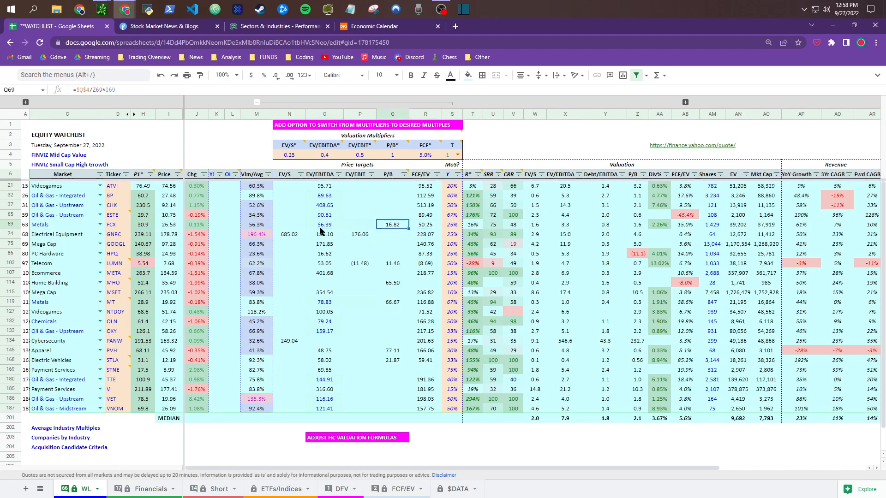
Step: Examine the individual formulas behind FCX's EV/EBITDA, P/B and FCF/EV price targets
left_click(327, 227)
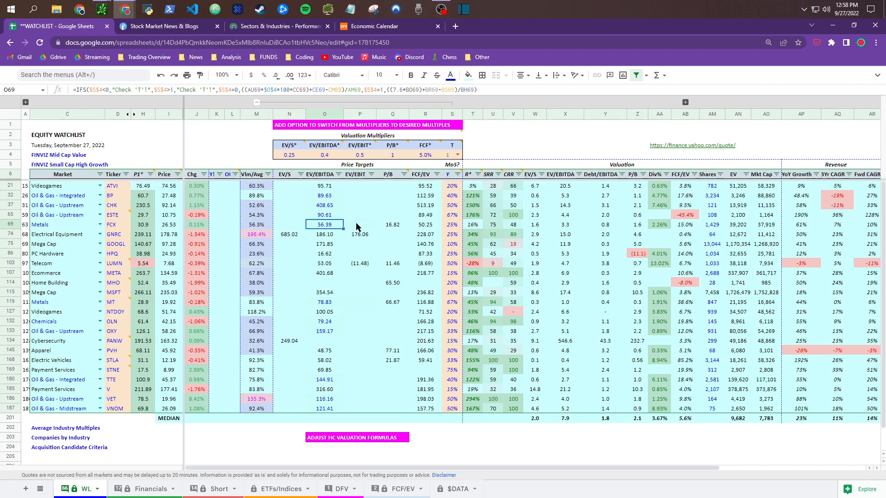
left_click(396, 226)
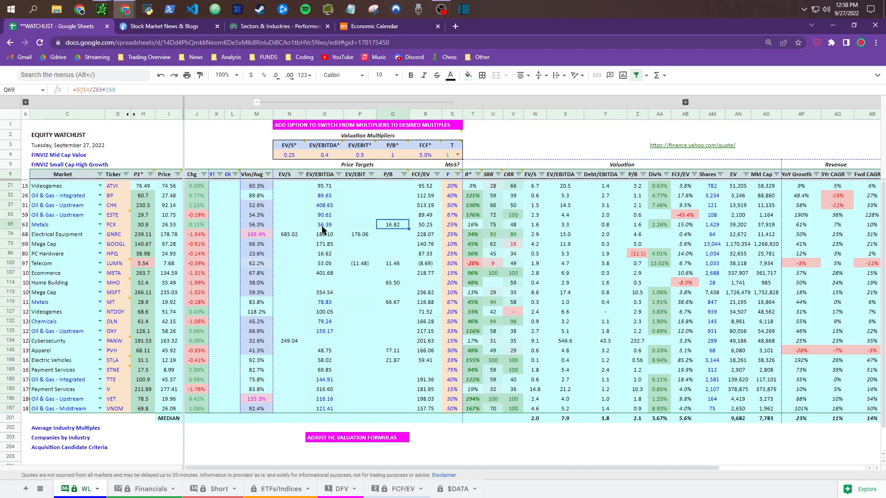
left_click(429, 226)
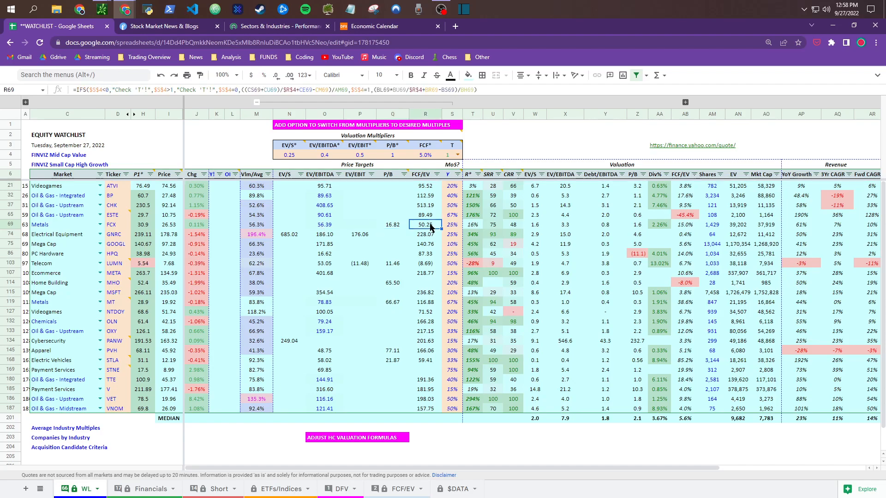
left_click(395, 228)
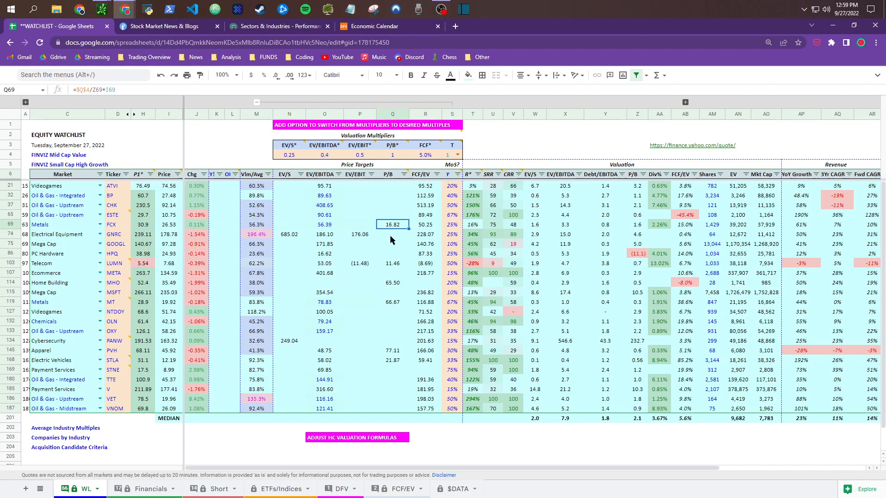
left_click(421, 225)
left_click(334, 227)
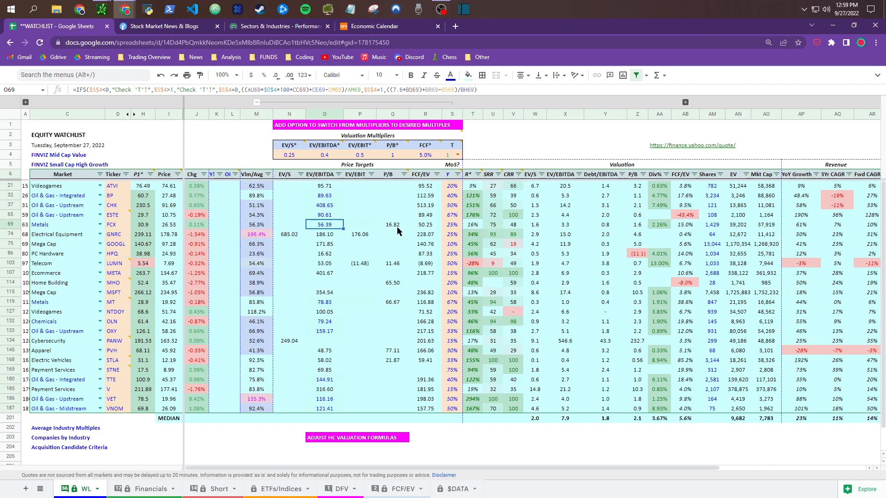
left_click(418, 226)
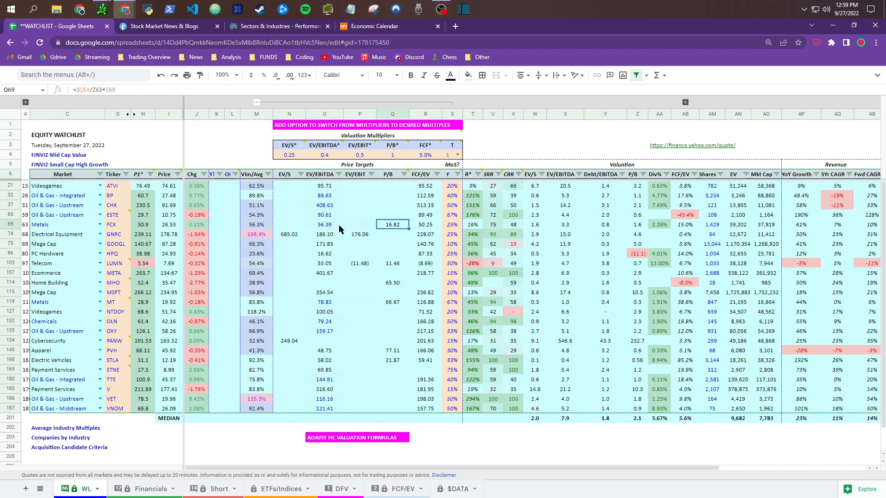
Step: Review the MoS percentages for all listed companies, checking ATVI, BP, CHK, ESTE and FCX individually
left_click(450, 226)
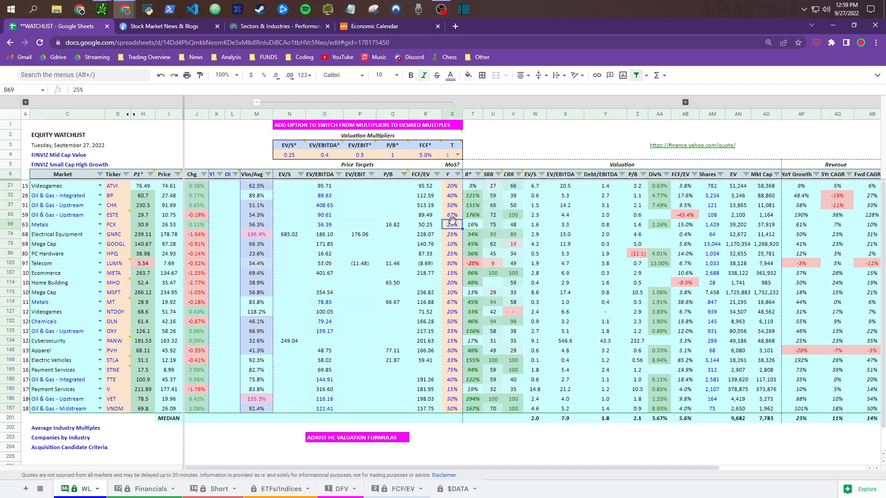
left_click_drag(453, 187, 455, 408)
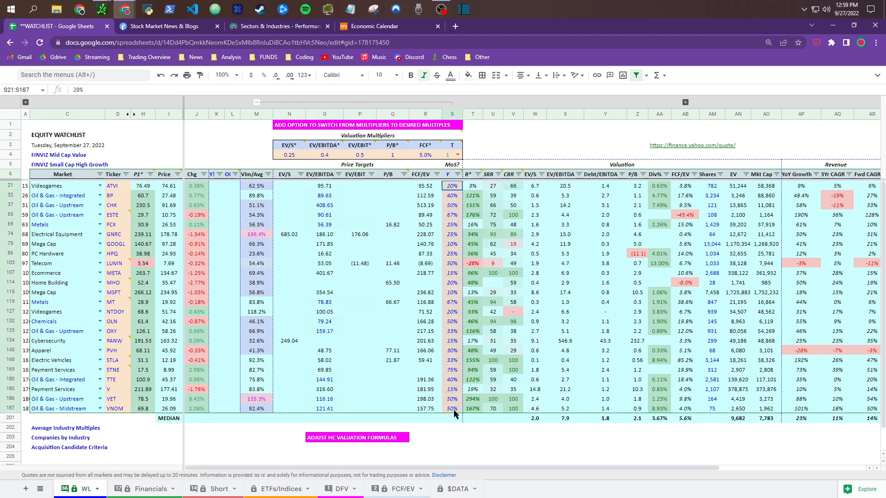
left_click(453, 189)
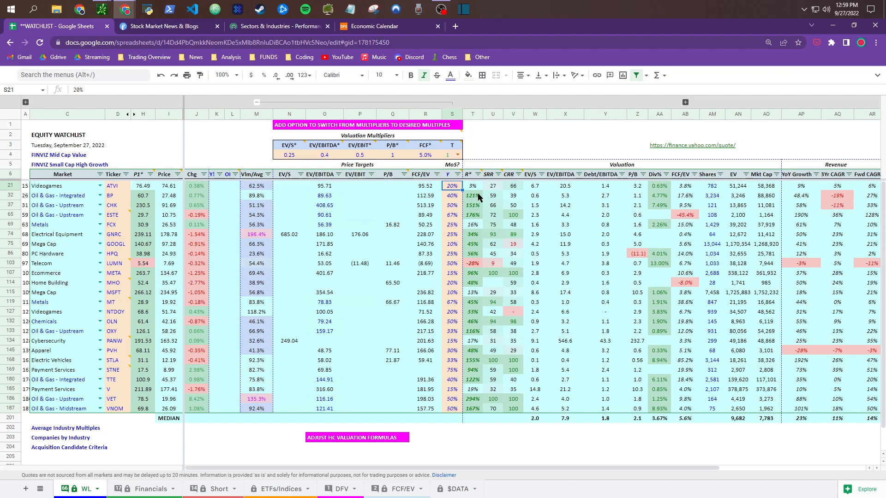
key("Down")
key("Down")
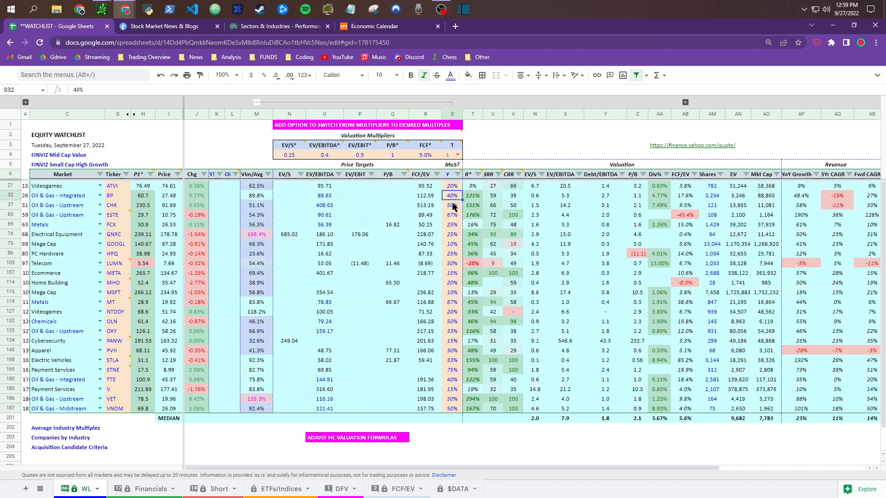
key("Down")
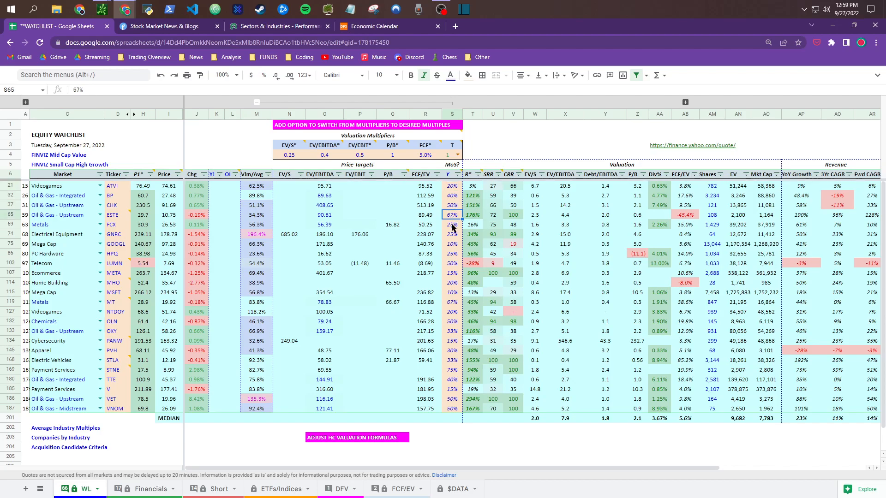
left_click(453, 227)
left_click(452, 216)
Step: Compare ESTE's P1* target with its Price and check how its MoS percentage feeds the P1* formula
left_click(144, 215)
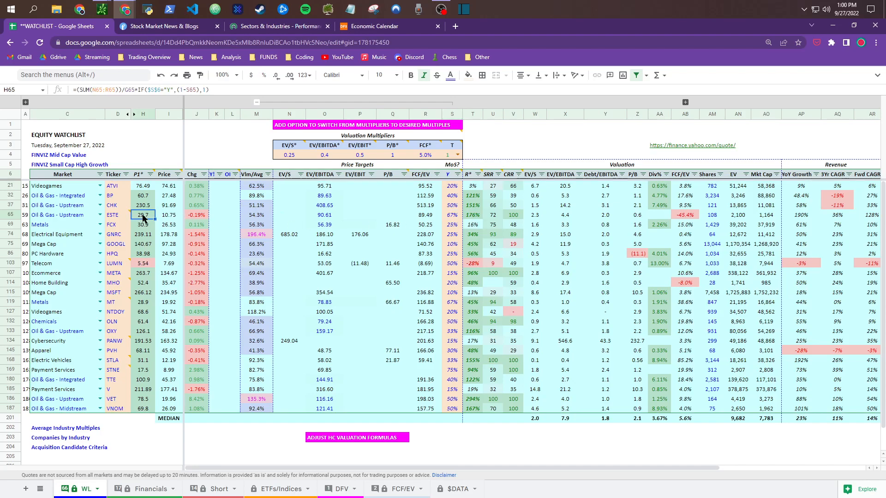
left_click(452, 216)
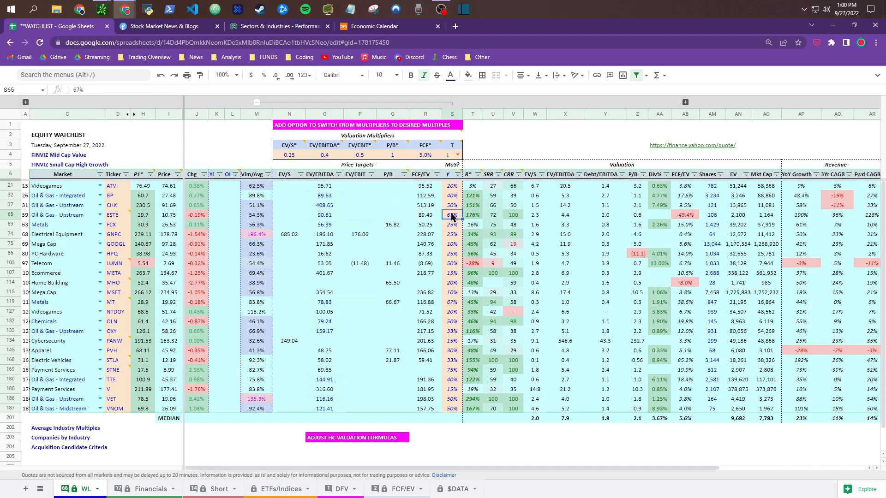
left_click(173, 216)
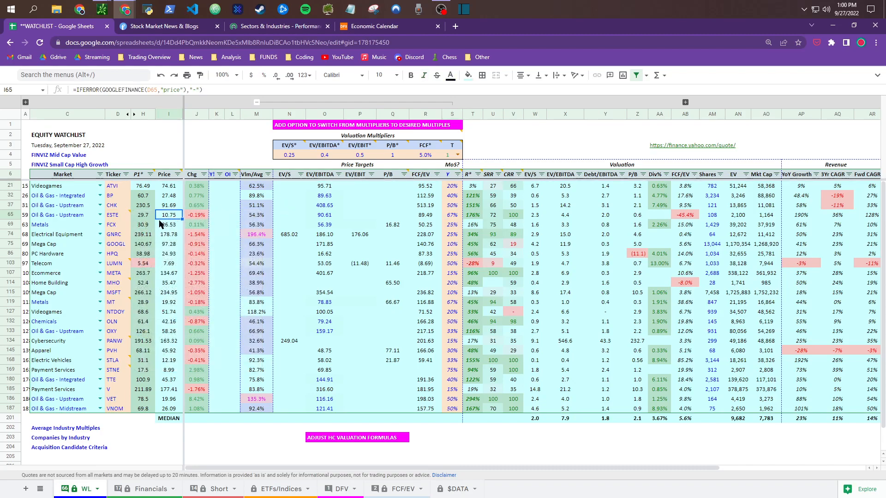
left_click(145, 217)
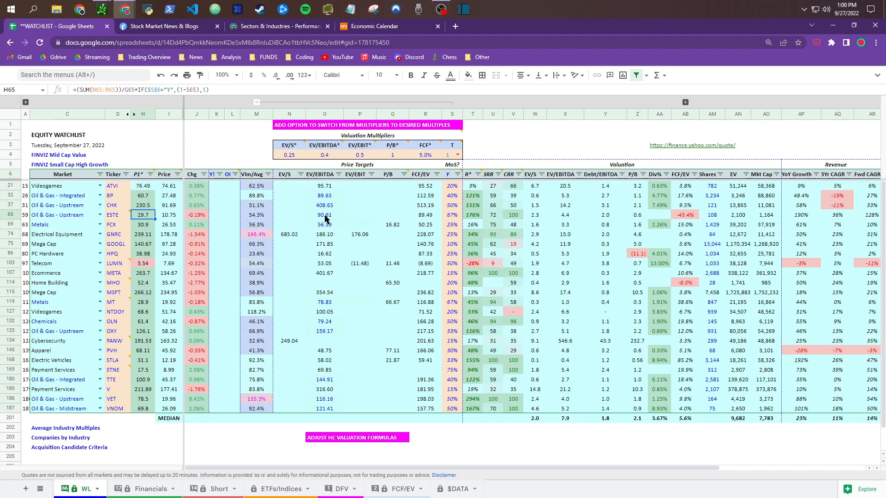
left_click(74, 216)
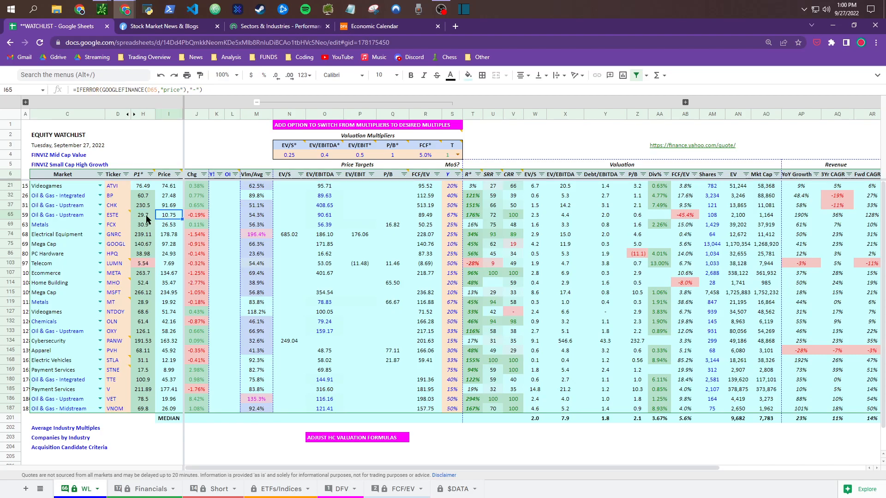
left_click(167, 216)
left_click(456, 218)
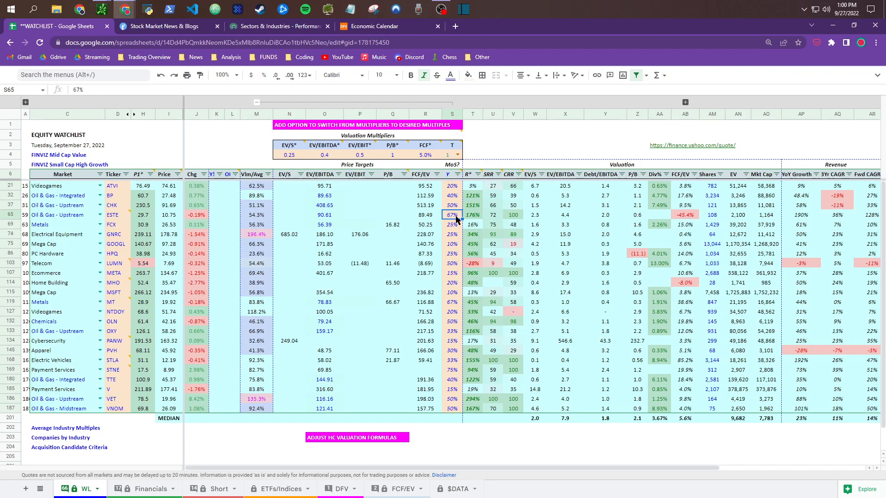
left_click_drag(147, 217, 450, 222)
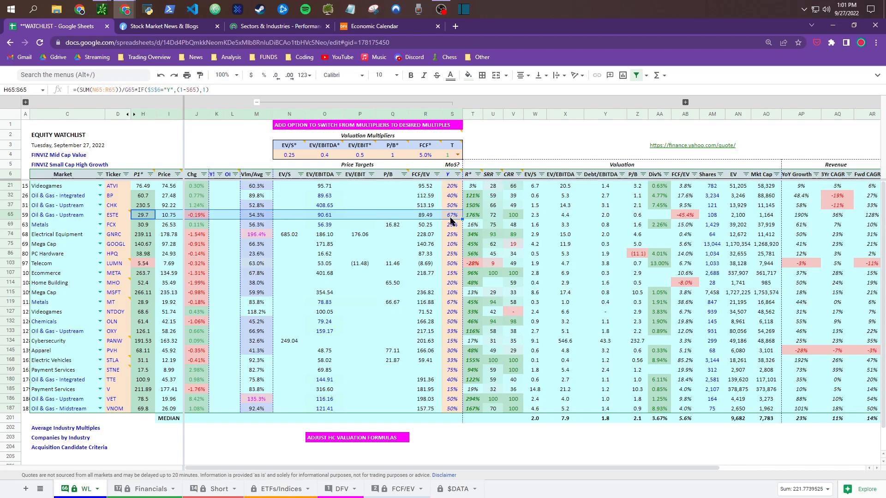
left_click(452, 219)
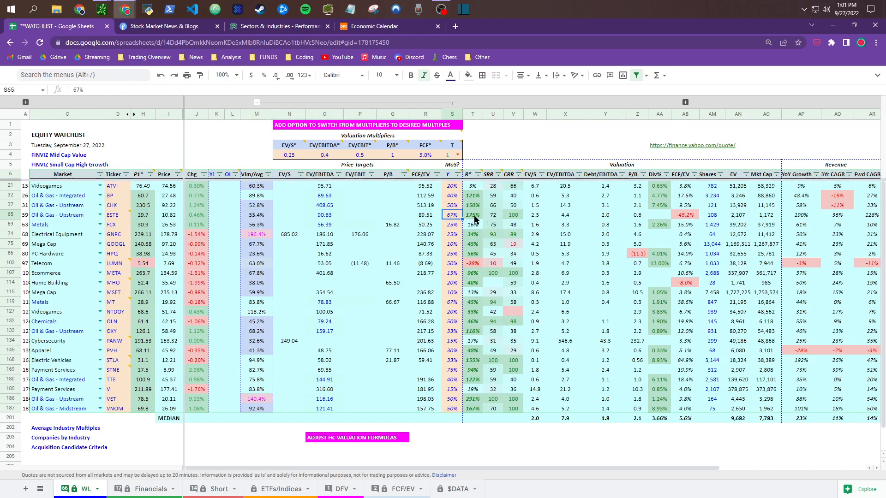
Step: Read the R* header note and inspect ESTE's R* formula without editing it, comparing it with the MoS percentage
mouse_move(471, 176)
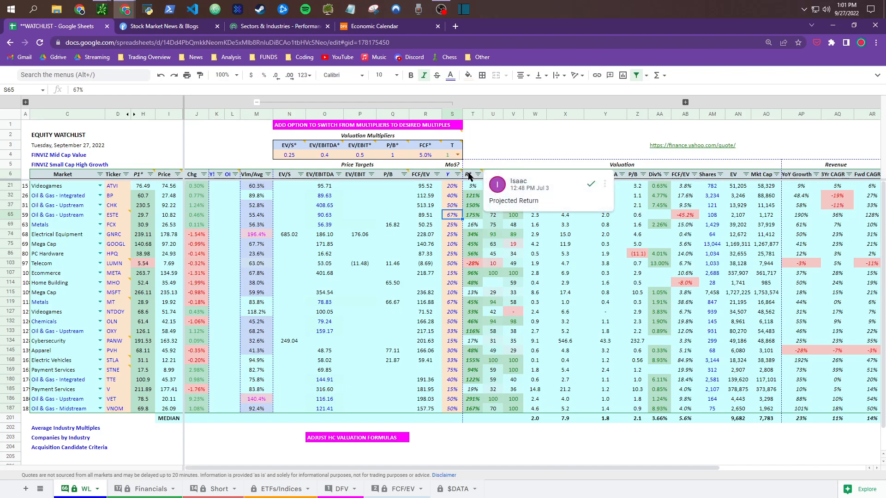
left_click(473, 217)
key("F2")
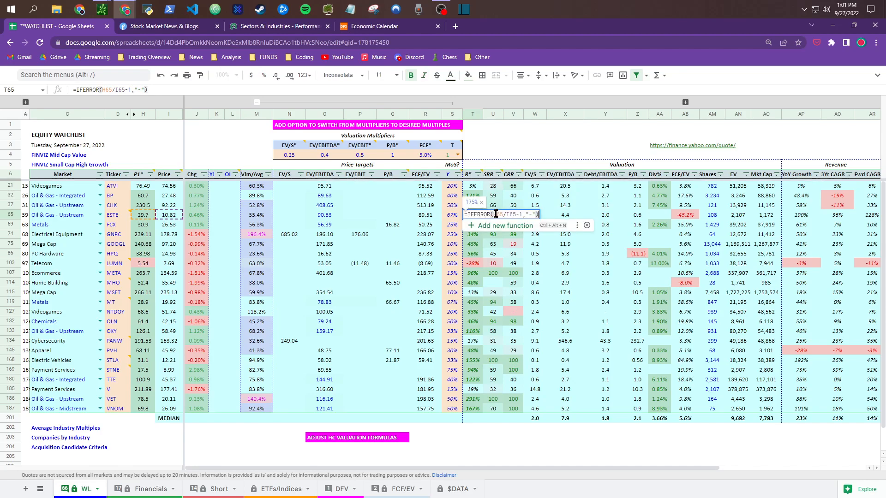
key("Escape")
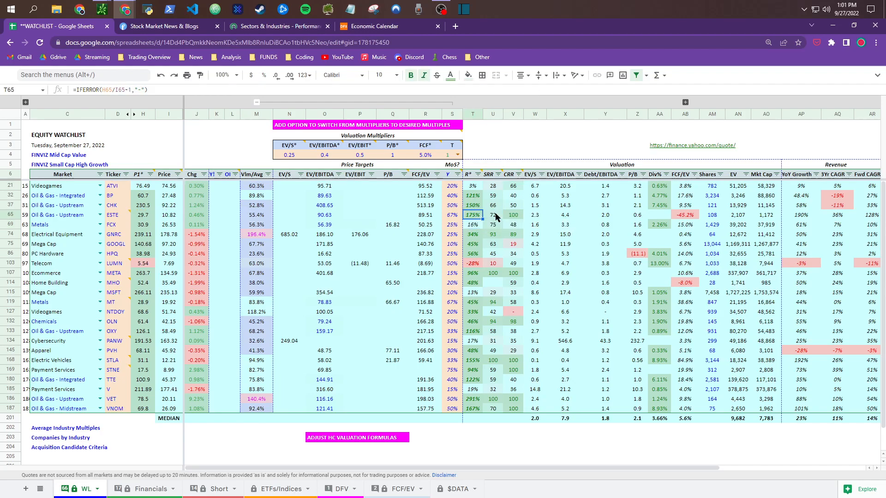
key("Left")
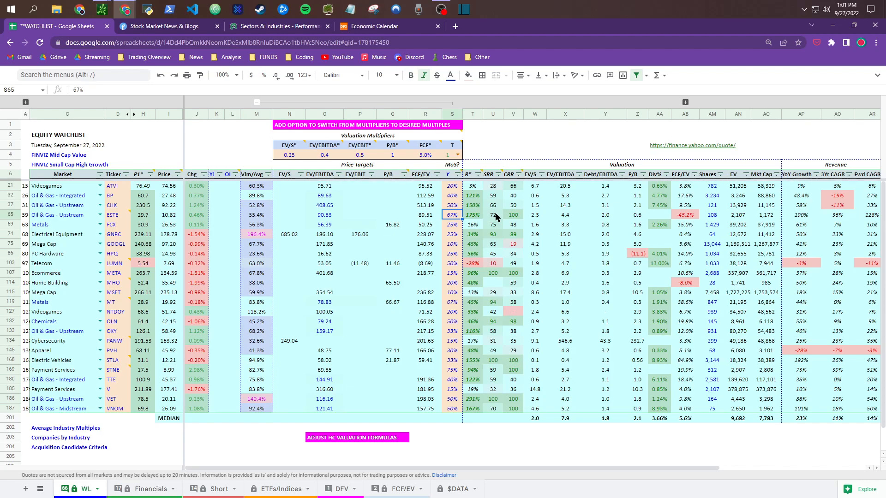
key("Right")
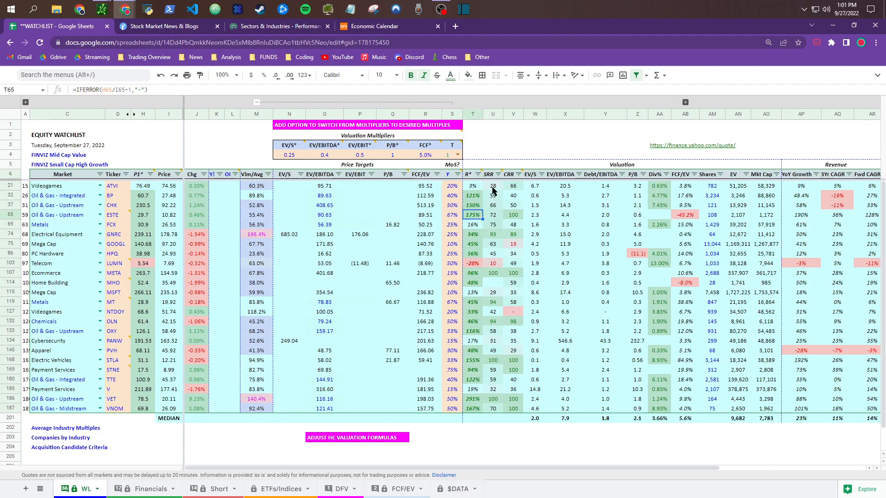
Step: Review the R* projected returns for all listed companies from ATVI to VNOM, checking VET's formula
left_click(474, 186)
left_click_drag(468, 175, 473, 409)
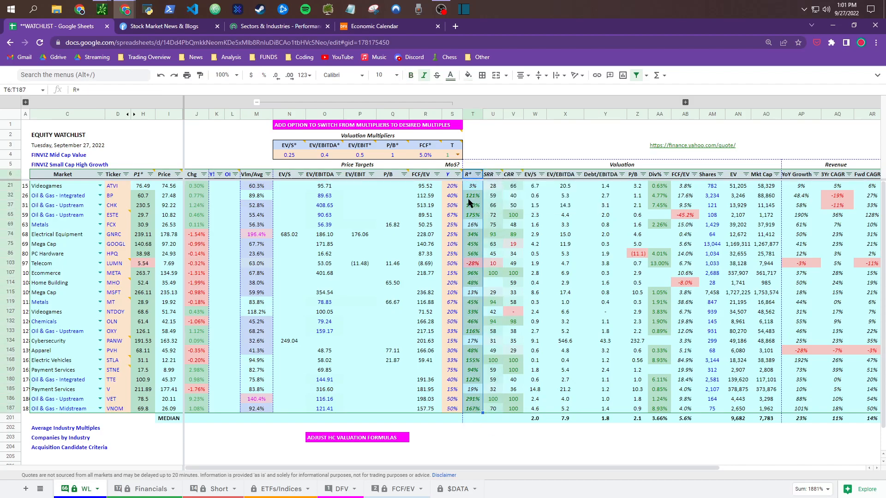
left_click(471, 398)
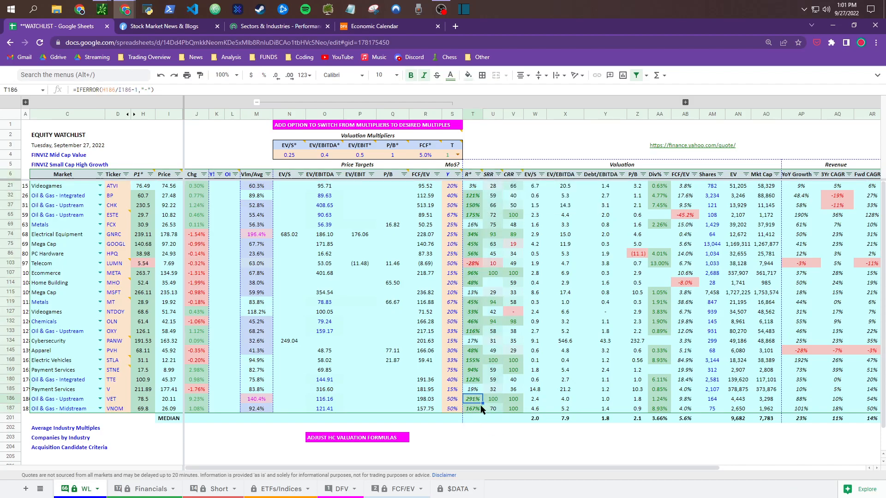
left_click_drag(474, 407, 474, 189)
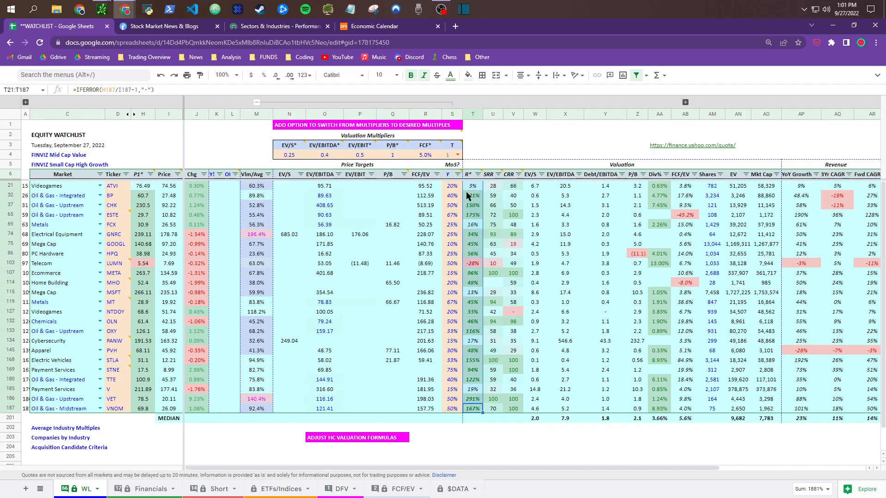
Step: Check the R* projected return formulas for BP, CHK and ESTE
left_click(472, 196)
left_click(473, 205)
left_click(473, 215)
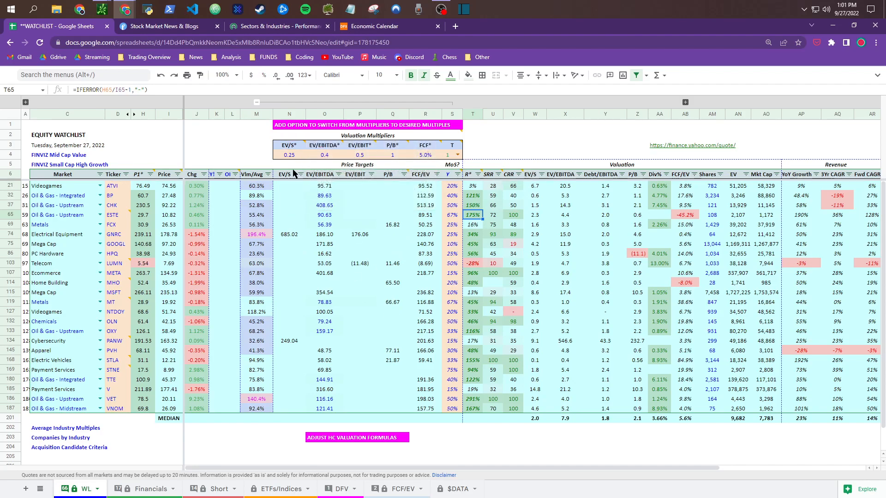
Step: Compare the EV/S* and EV/EBITDA* multipliers with GNRC's matching price target formulas, and inspect MSFT's FCF/EV target formula
left_click(293, 156)
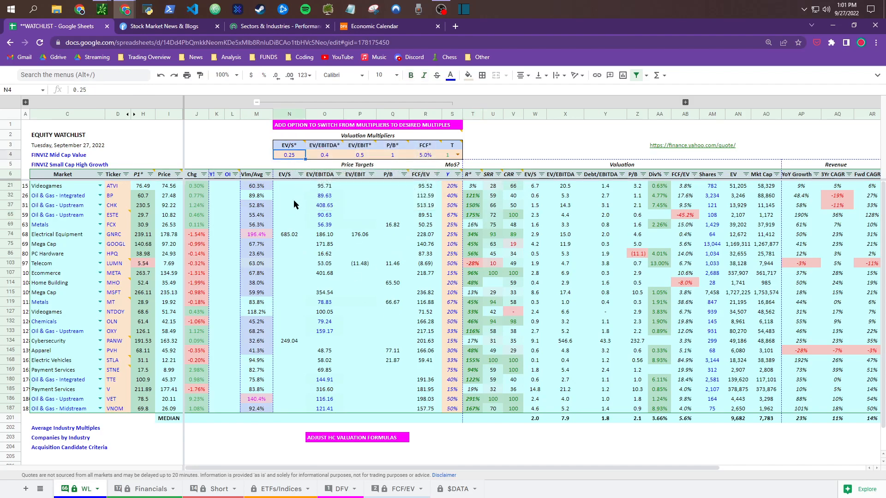
left_click(290, 236)
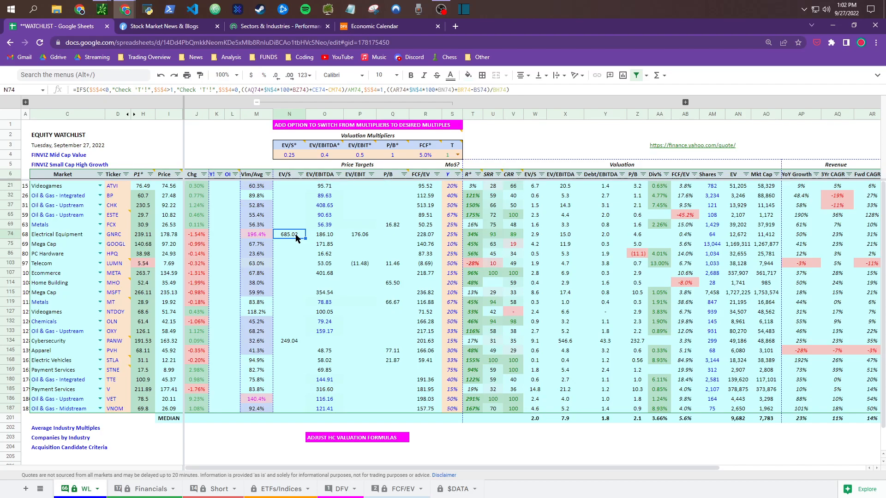
left_click(328, 157)
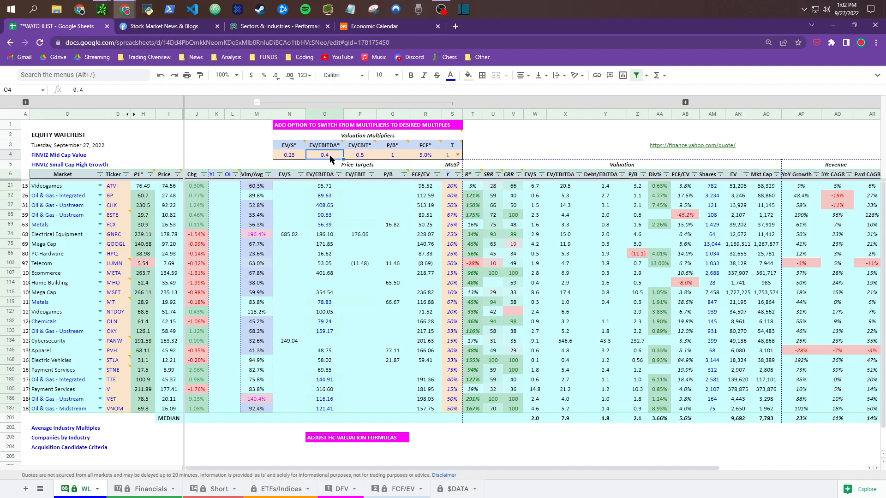
left_click(328, 235)
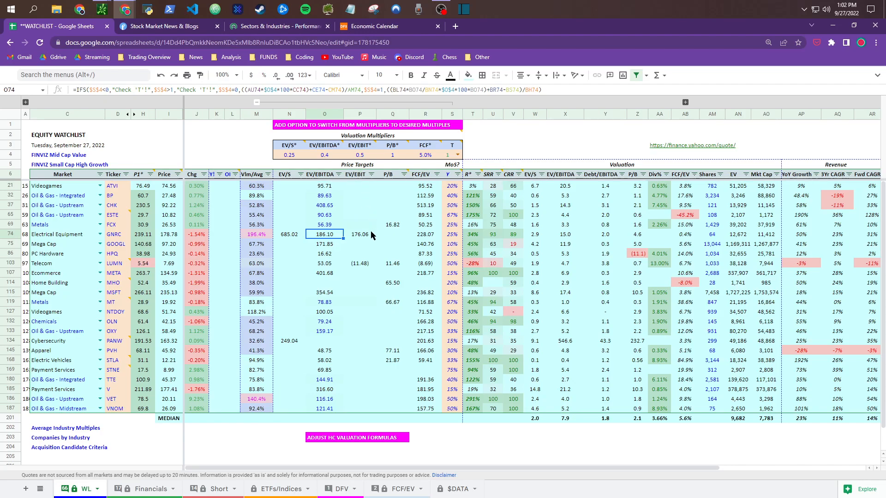
left_click(431, 294)
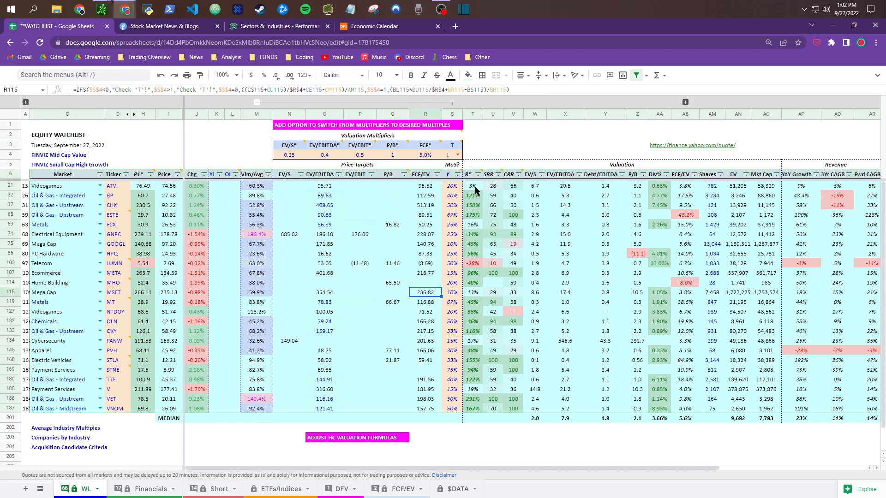
Step: Collapse the column group holding the valuation multipliers and price targets, and inspect the Vlm/Avg header and ATVI's formula below it
mouse_move(281, 151)
left_click(257, 103)
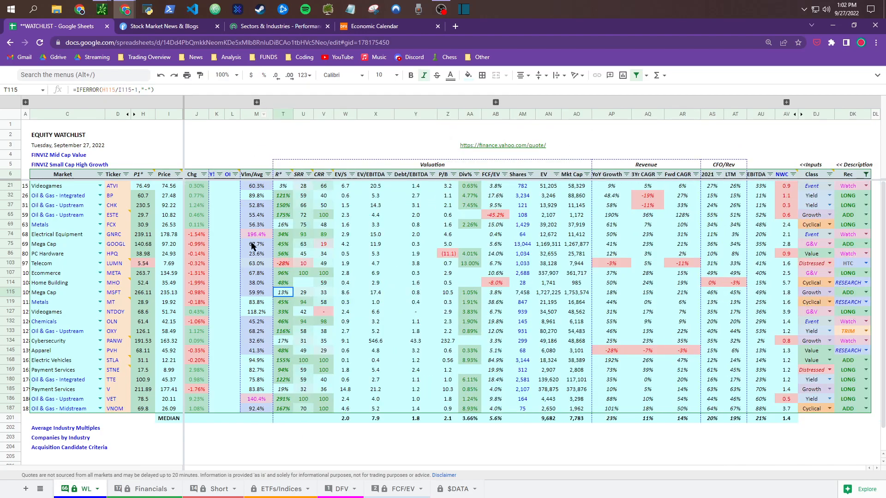
left_click(254, 179)
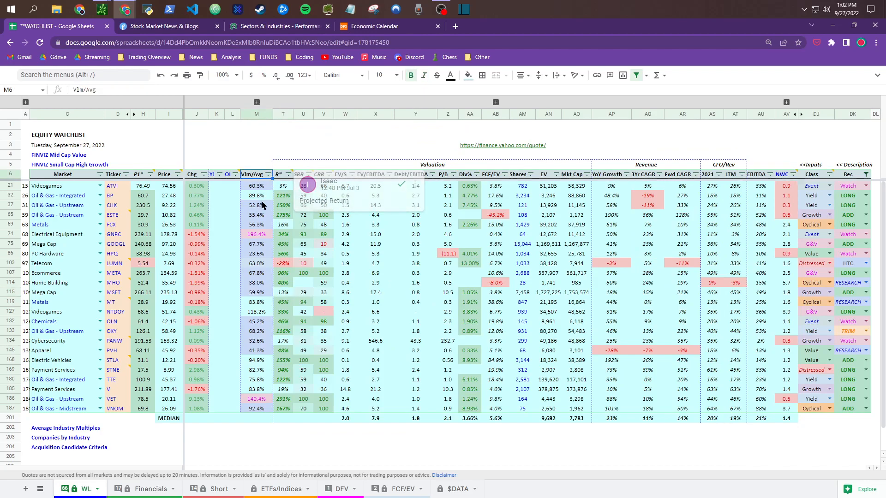
left_click(257, 187)
left_click(255, 176)
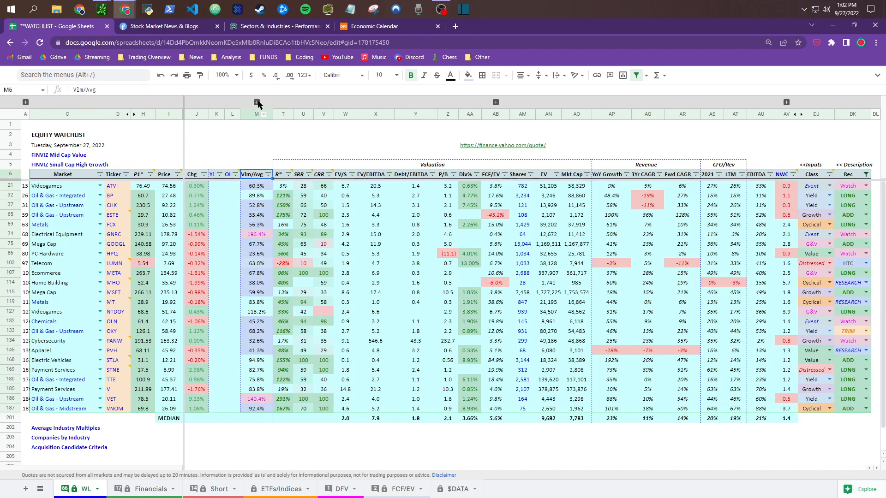
left_click(257, 187)
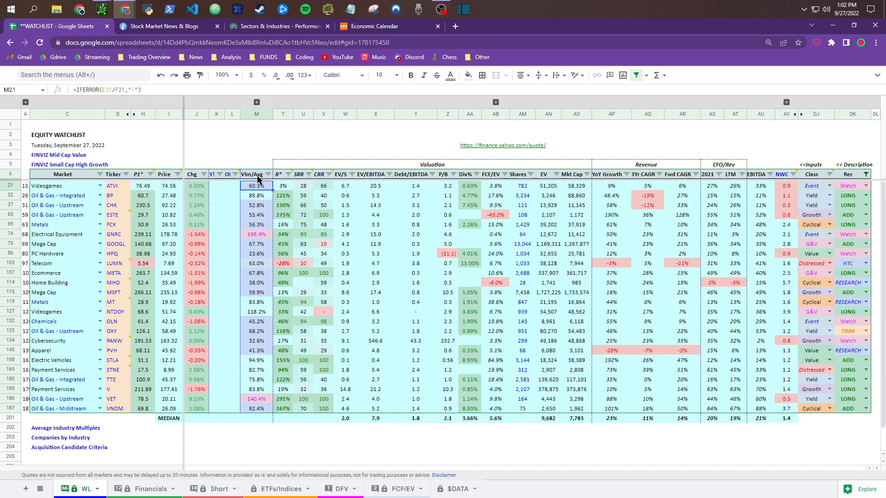
Step: Check Vlm/Avg for CHK, ESTE, GNRC and GOOGL, and compare VET's Vlm/Avg with its Chg percentage
left_click(256, 206)
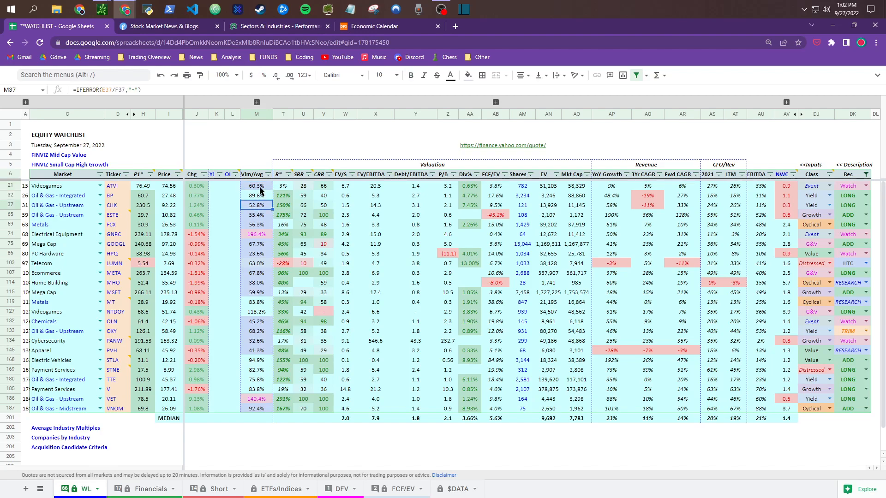
left_click(257, 216)
left_click(258, 236)
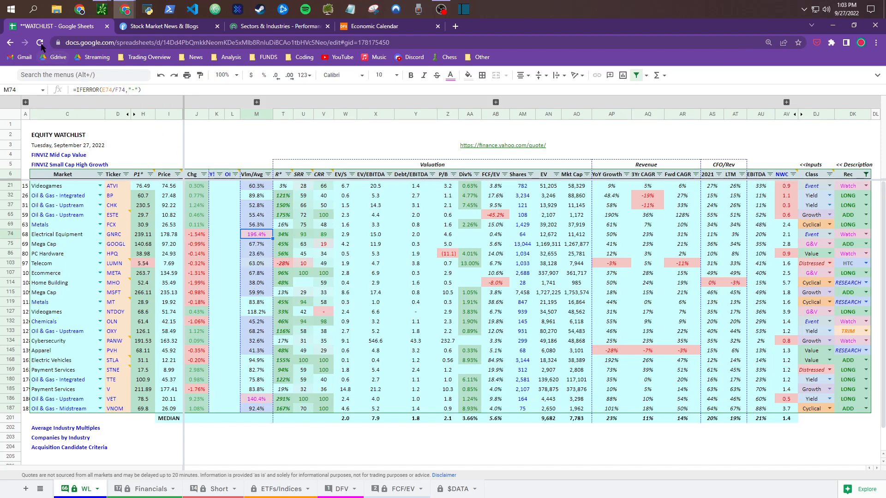
left_click(259, 246)
left_click(261, 400)
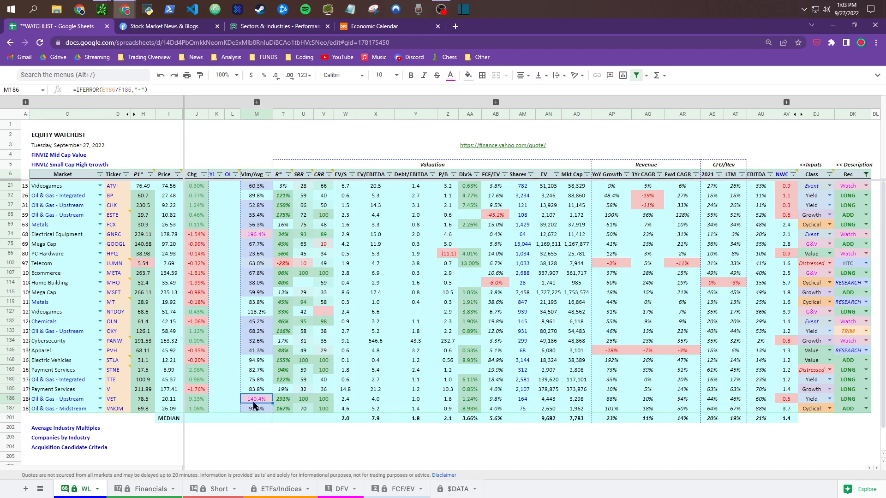
left_click(202, 400)
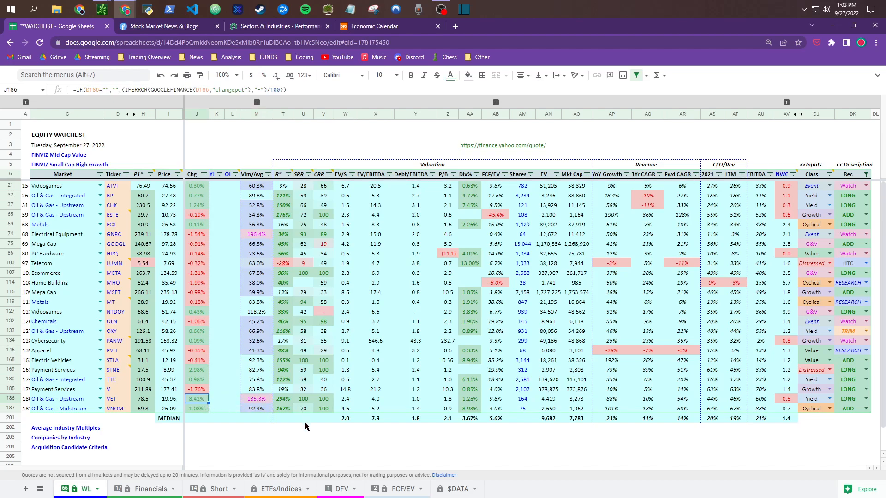
left_click(260, 399)
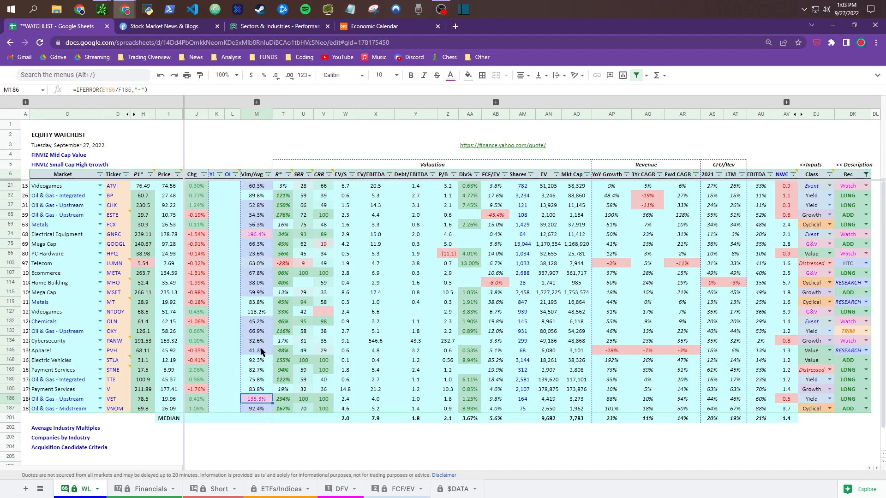
Step: Check the Vlm/Avg percentages for MSFT, MHO, META, HPQ and BP
left_click(263, 293)
left_click(262, 283)
left_click(264, 274)
left_click(264, 255)
left_click(261, 198)
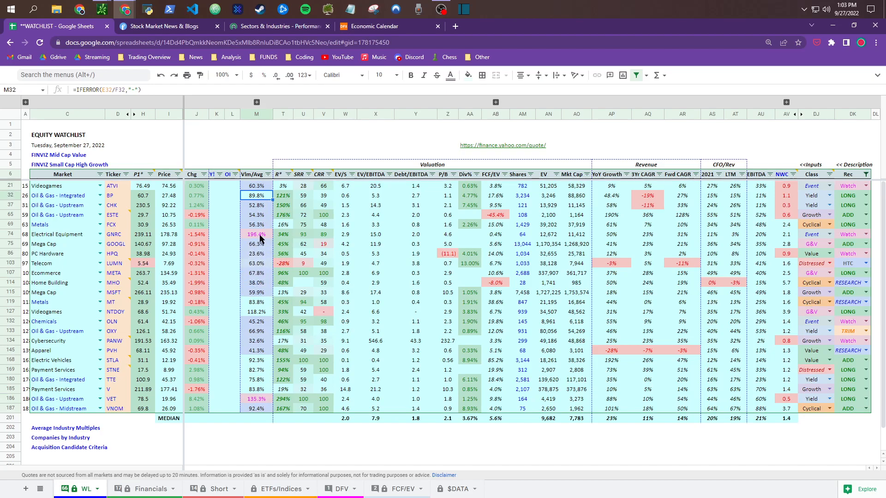
Step: Compare the Vlm/Avg shading and percentages of GOOGL and HPQ with those of BP, CHK and ESTE
left_click(267, 244)
left_click(270, 254)
left_click(268, 243)
left_click(269, 254)
left_click(268, 244)
left_click(269, 254)
left_click(268, 244)
left_click(267, 195)
left_click_drag(266, 203, 265, 215)
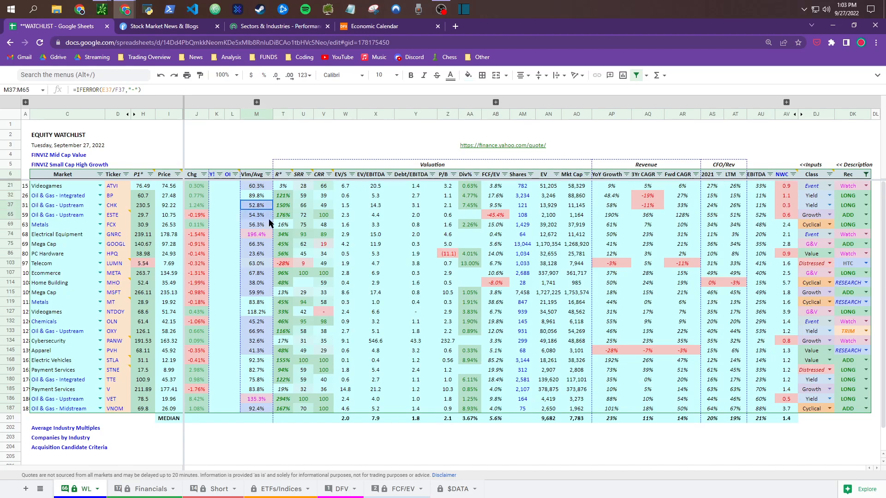
left_click(263, 245)
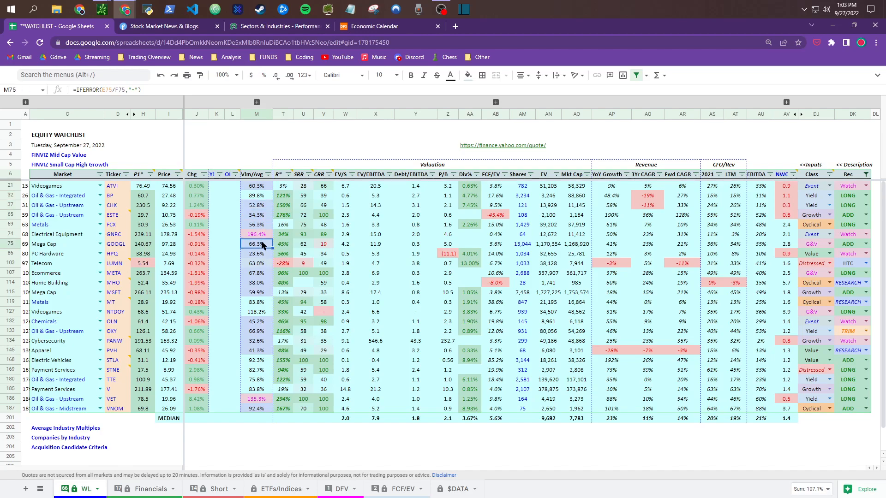
Step: Compare the Vlm/Avg cells of BP, MT and NTDOY with the highlighted cells of GNRC and VET
left_click(263, 195)
left_click(260, 303)
left_click(262, 313)
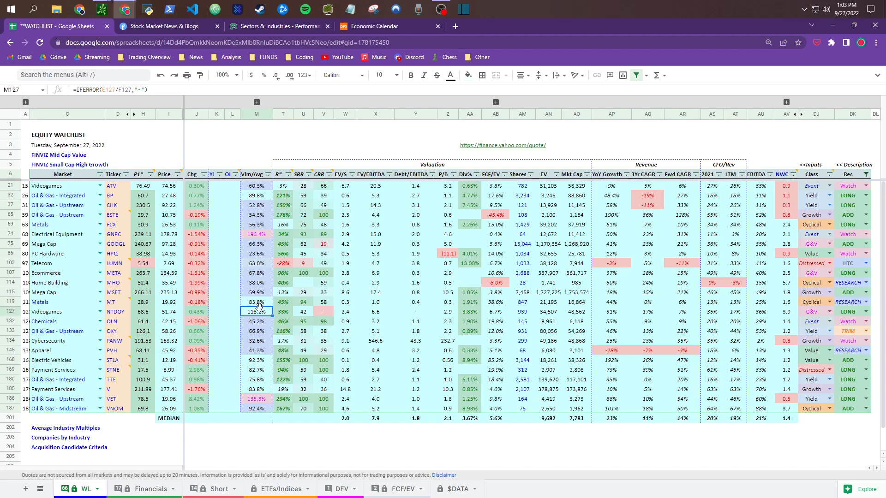
left_click(265, 236)
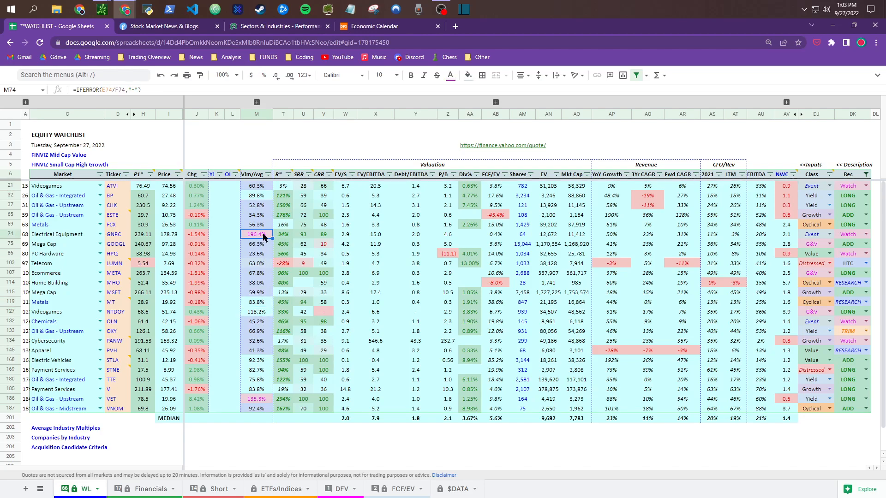
left_click(260, 401)
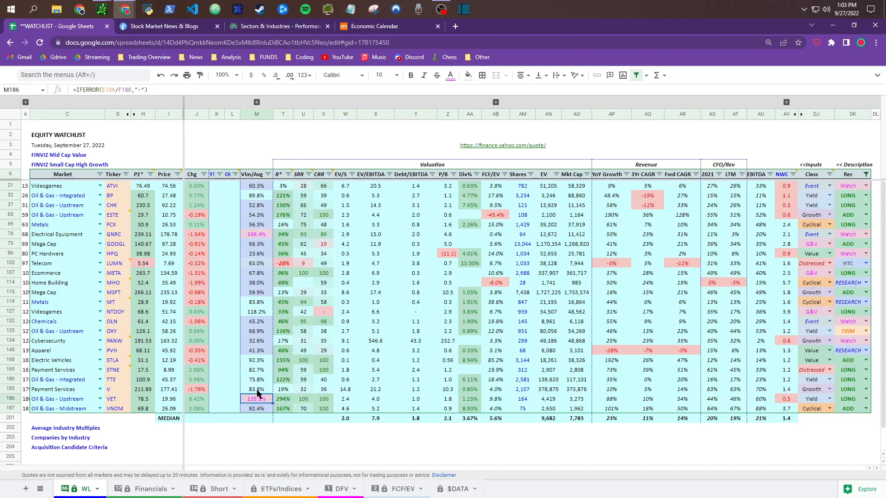
left_click(257, 236)
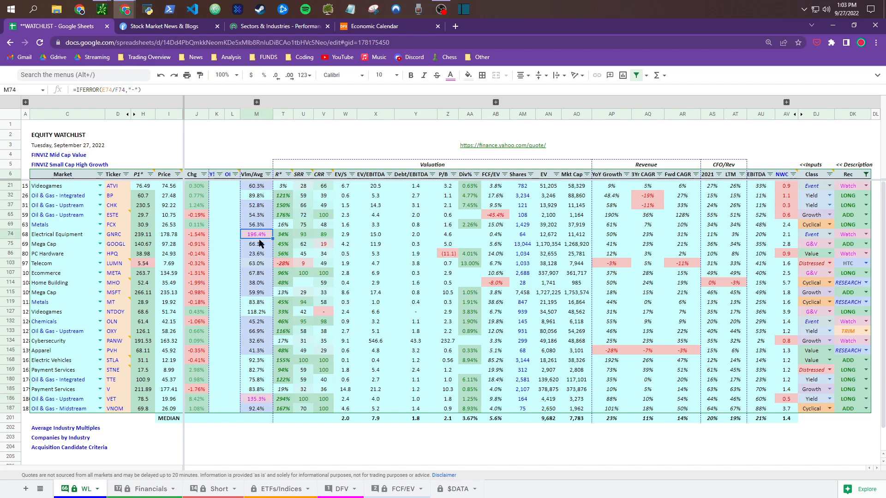
Step: Examine GNRC's market and ticker cells alongside its Vlm/Avg formula
left_click(54, 236)
left_click(116, 236)
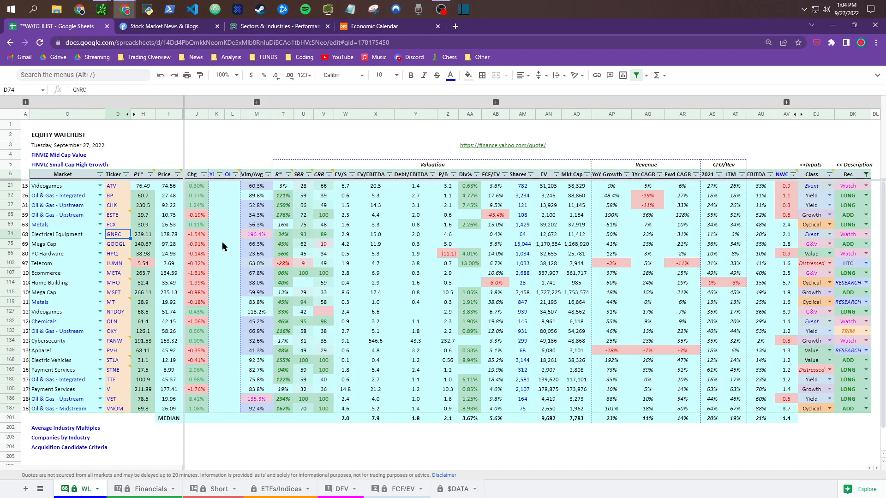
left_click(260, 236)
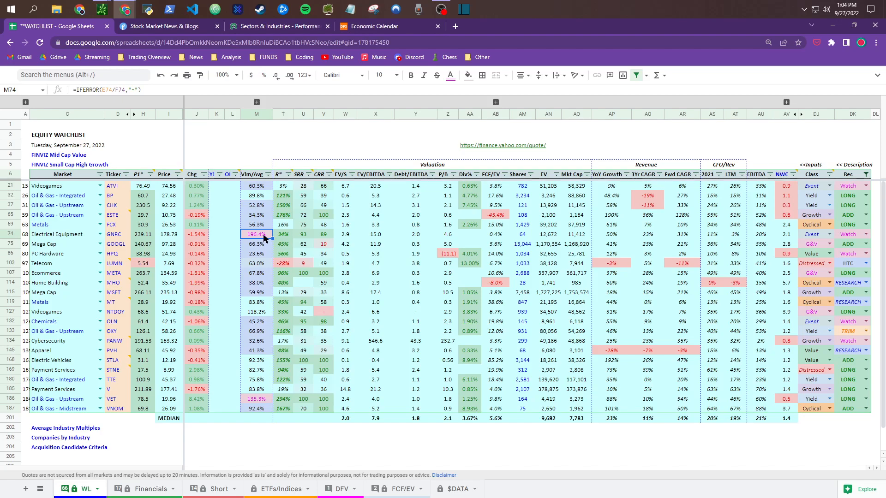
left_click(121, 234)
left_click(255, 238)
left_click(119, 235)
left_click(256, 239)
left_click(118, 238)
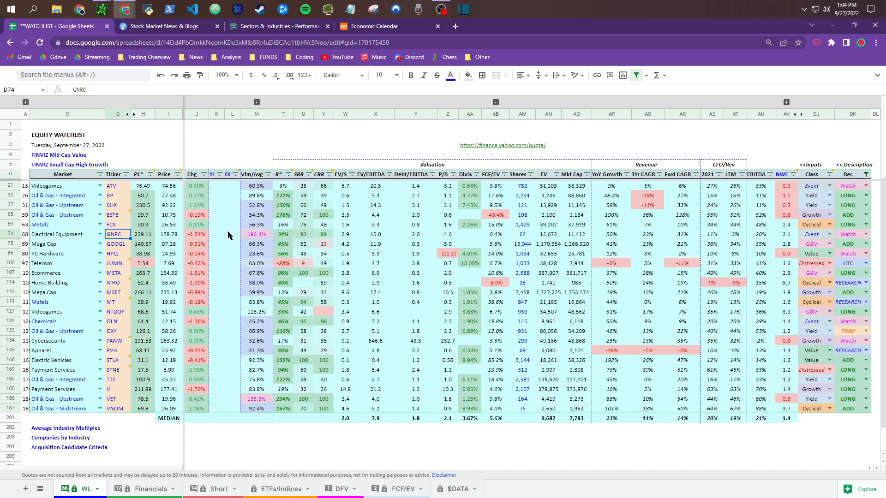
left_click(257, 238)
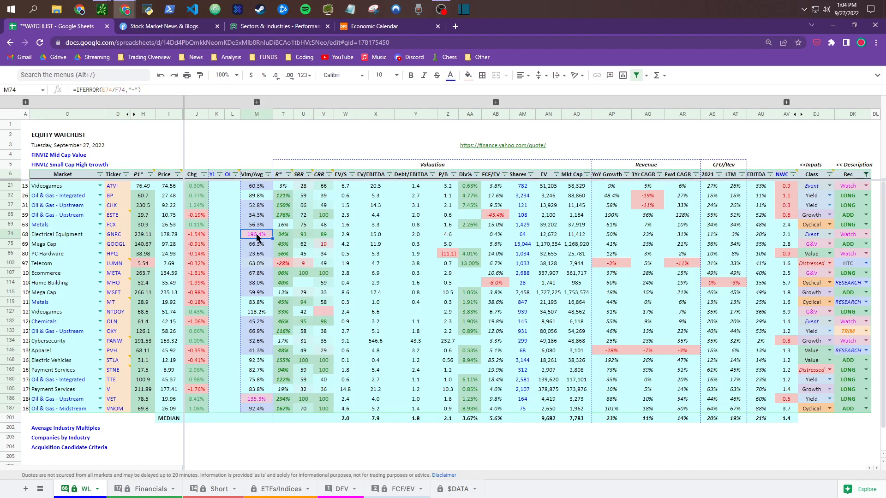
Step: Check the Vlm/Avg percentages for NTDOY, STLA, STNE, TTE, V and VNOM
left_click(257, 312)
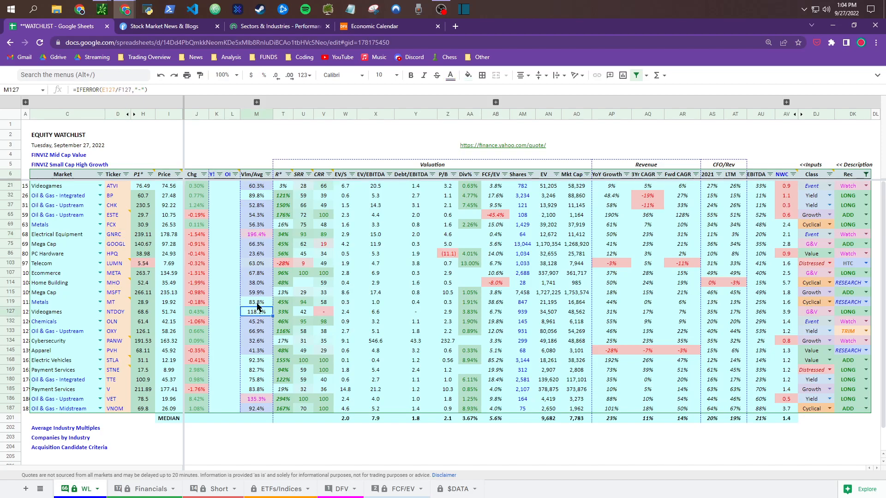
left_click(256, 362)
left_click(256, 371)
left_click(256, 379)
left_click(257, 390)
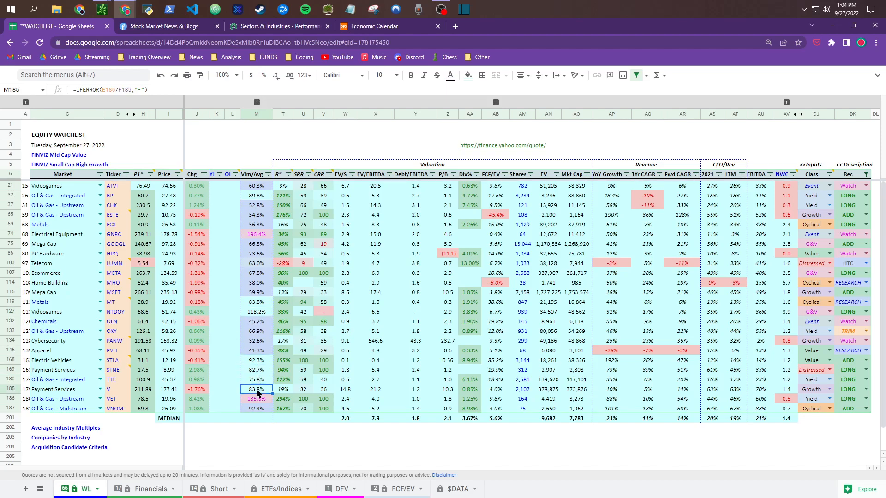
left_click(258, 409)
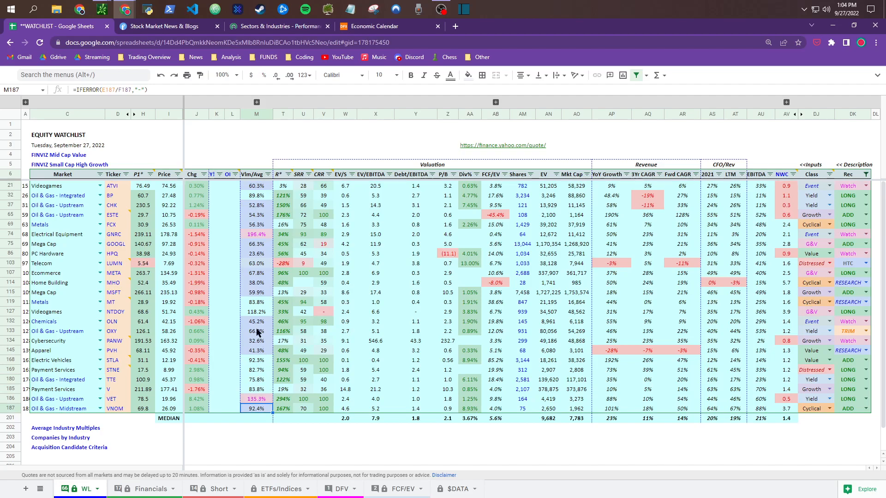
Step: Scan the Vlm/Avg column from ATVI to VNOM, examining NTDOY and GNRC individually
left_click_drag(258, 189, 257, 349)
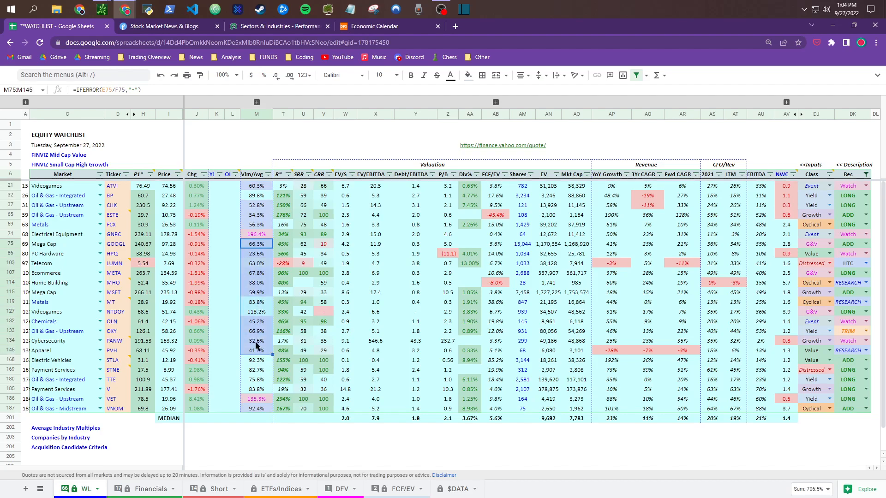
left_click(256, 313)
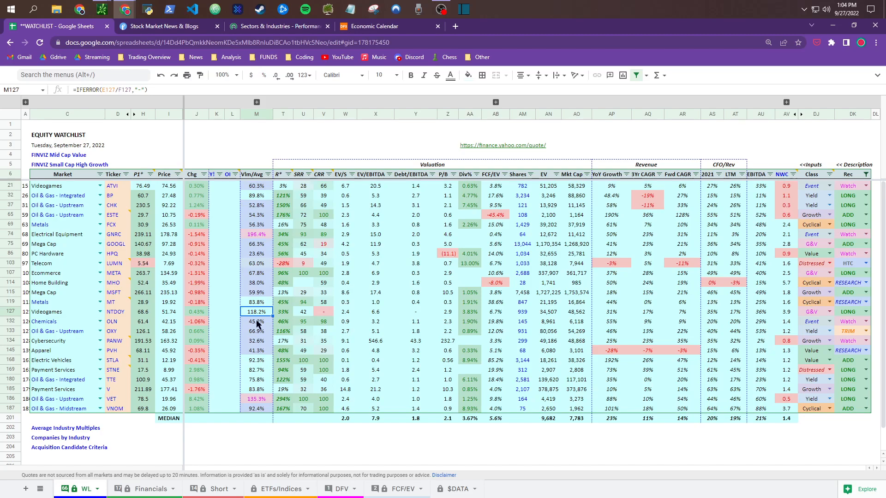
left_click_drag(256, 186, 254, 409)
left_click(257, 234)
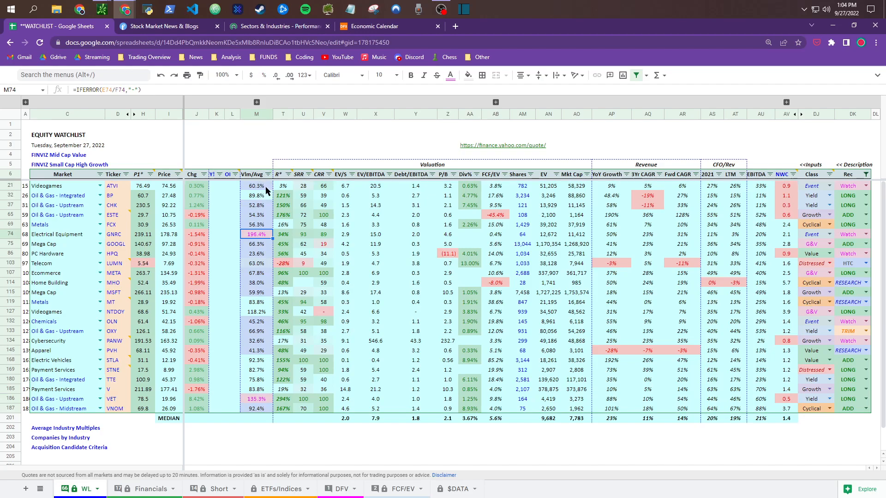
Step: Preview the Yahoo Finance link in the Y! header and select the whole Y! column
mouse_move(209, 192)
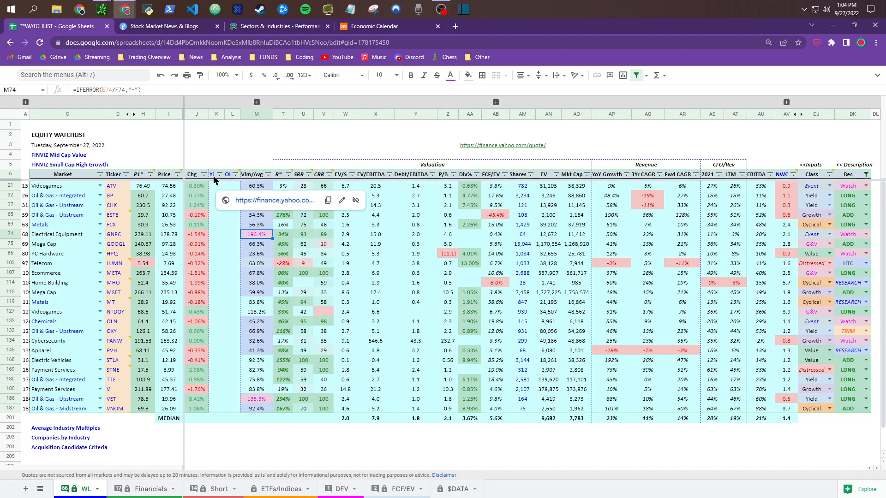
left_click(216, 114)
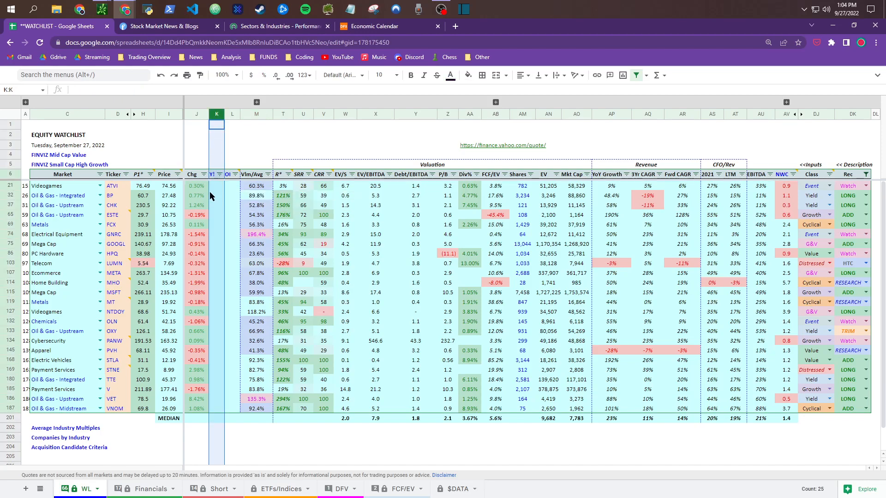
mouse_move(214, 189)
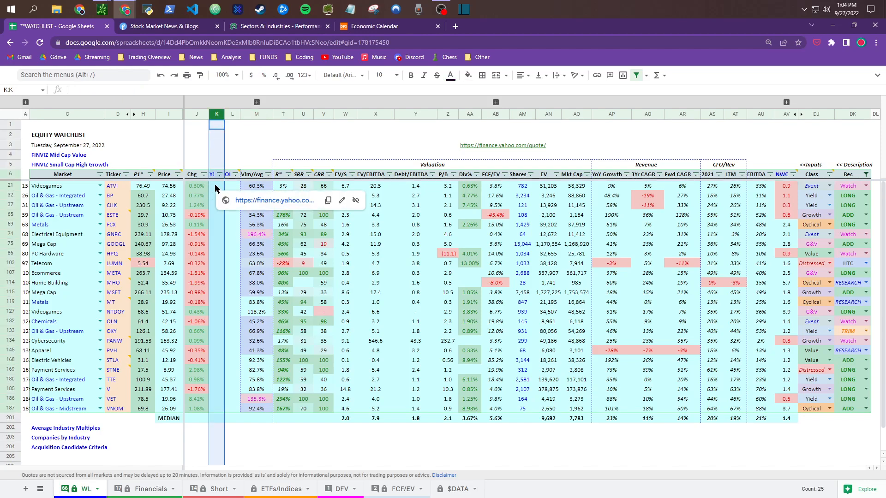
Step: Try resetting the text color of ATVI's hidden link in the Y! column to the default
left_click(215, 185)
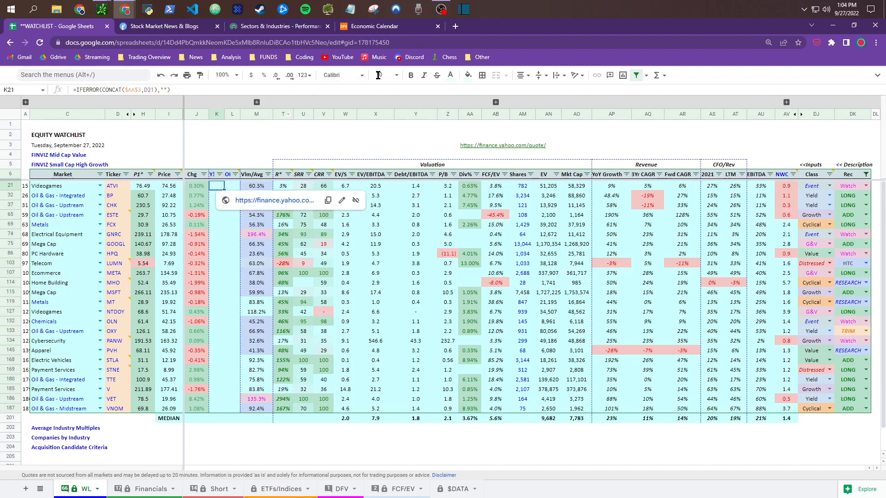
left_click(451, 75)
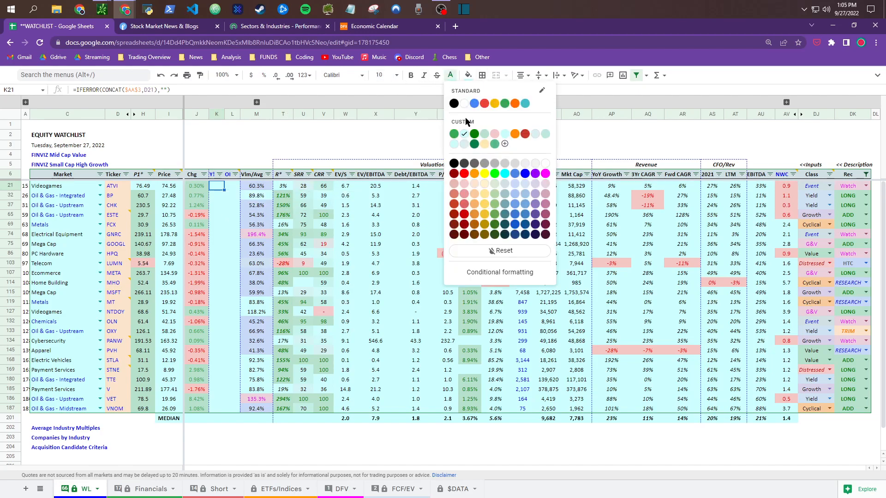
left_click(498, 251)
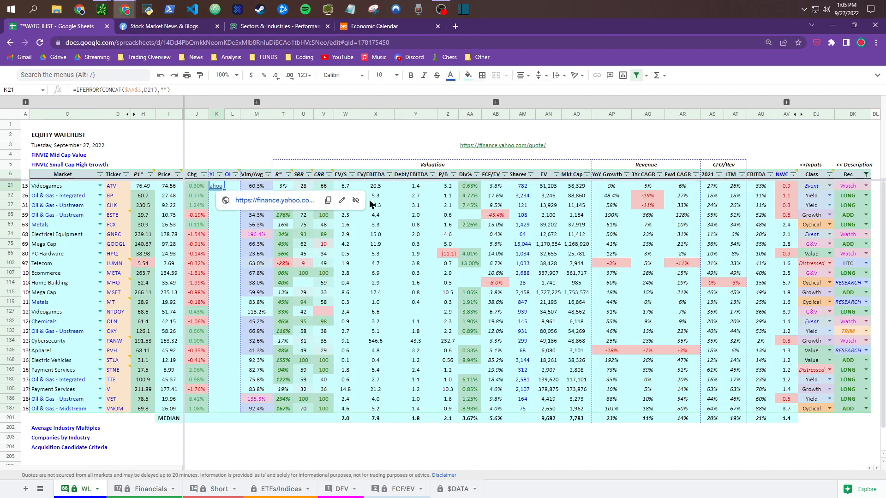
key("Right")
key("Down")
key("Left")
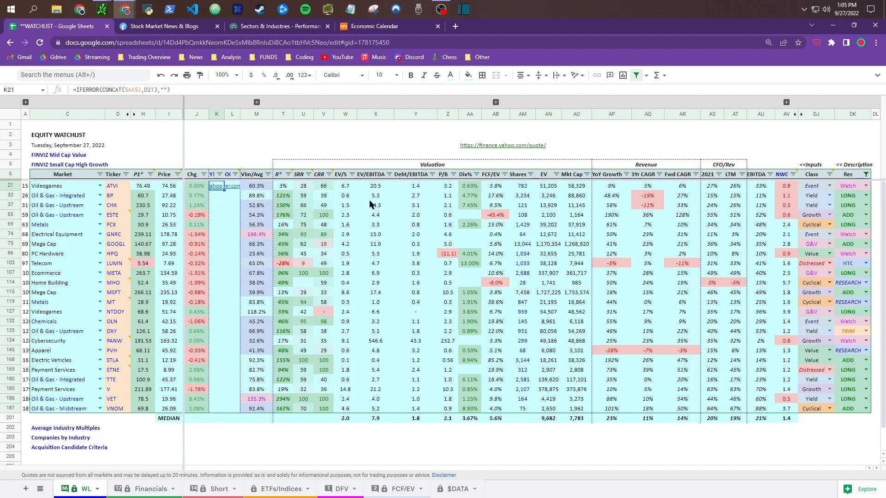
key("Up")
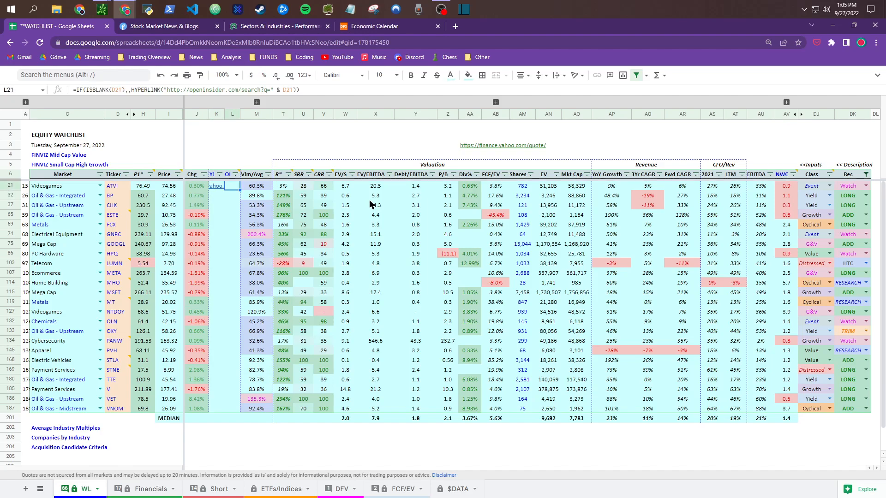
Step: Preview ATVI's Yahoo Finance link and open GNRC's Yahoo Finance quote page from the Y! column
left_click(220, 196)
left_click(217, 187)
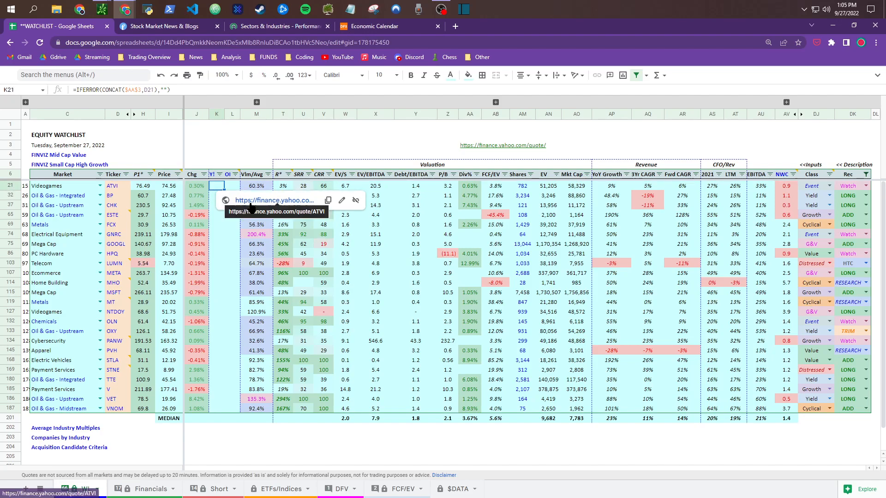
left_click(213, 196)
left_click(218, 186)
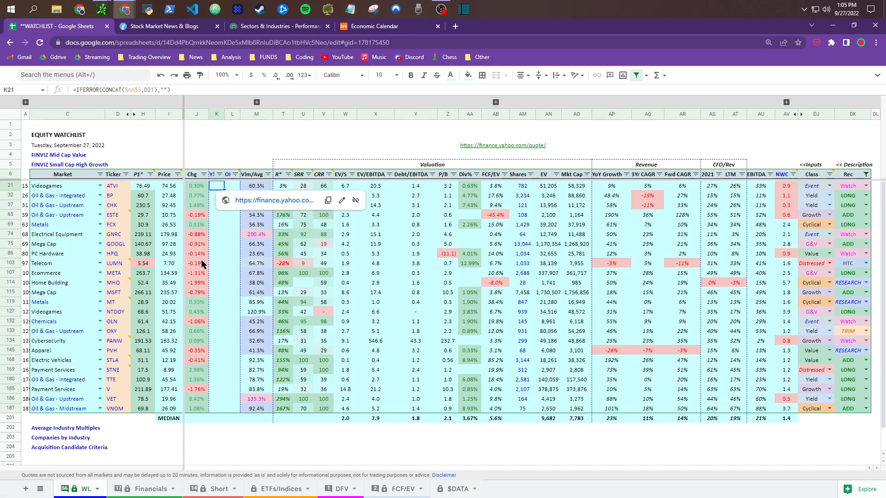
left_click(218, 234)
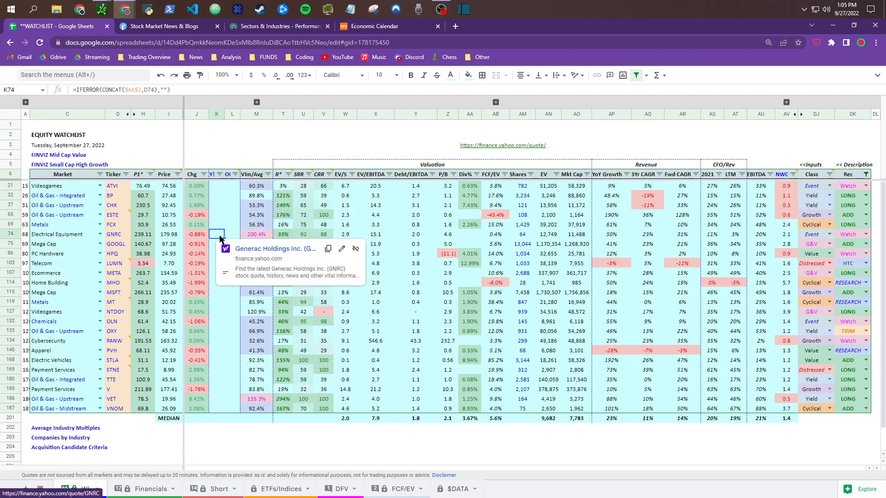
left_click(268, 250)
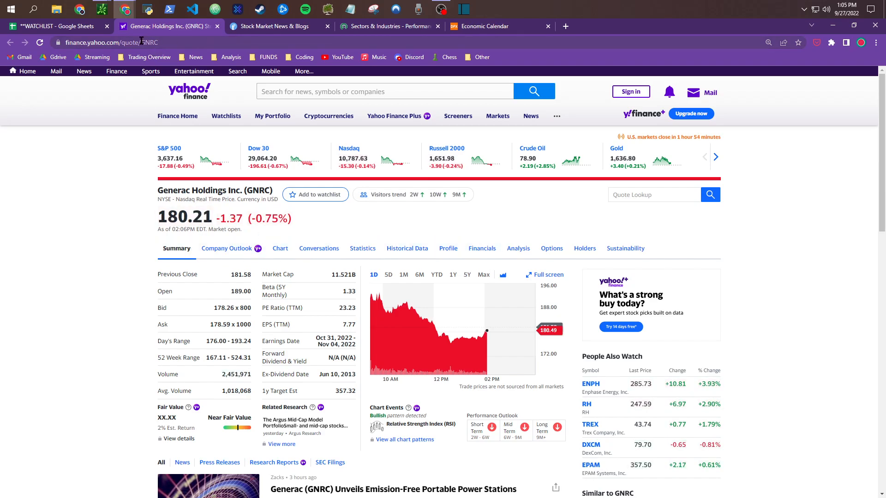
Step: Return to the watchlist sheet and check the Y! link cells from GOOGL to MHO, plus STLA and ATVI
left_click(57, 26)
left_click(220, 247)
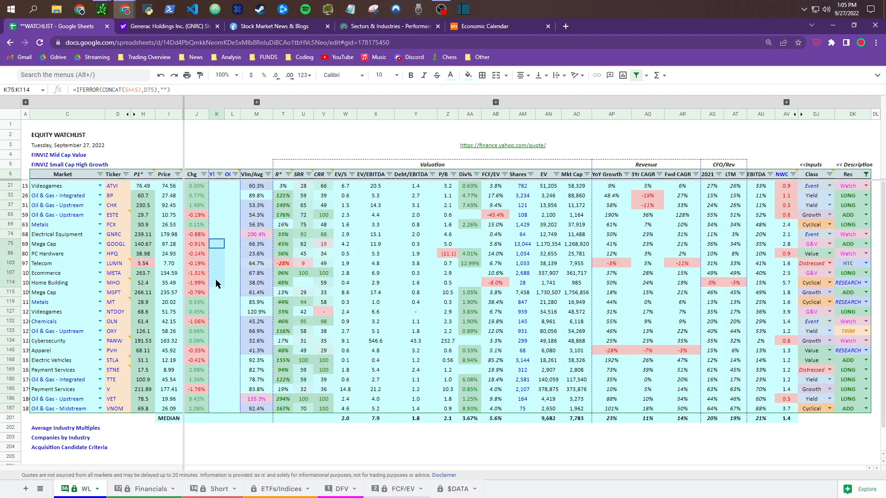
left_click_drag(220, 251, 264, 265)
left_click_drag(216, 352, 220, 361)
left_click(218, 361)
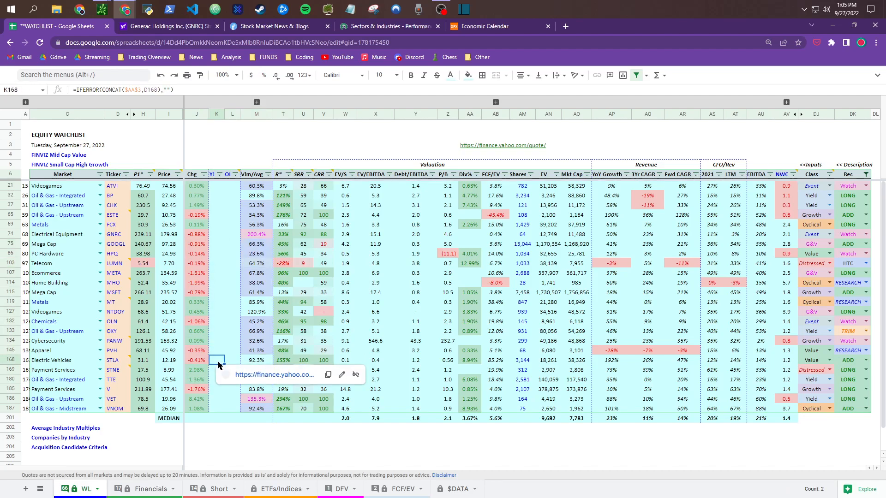
left_click(221, 186)
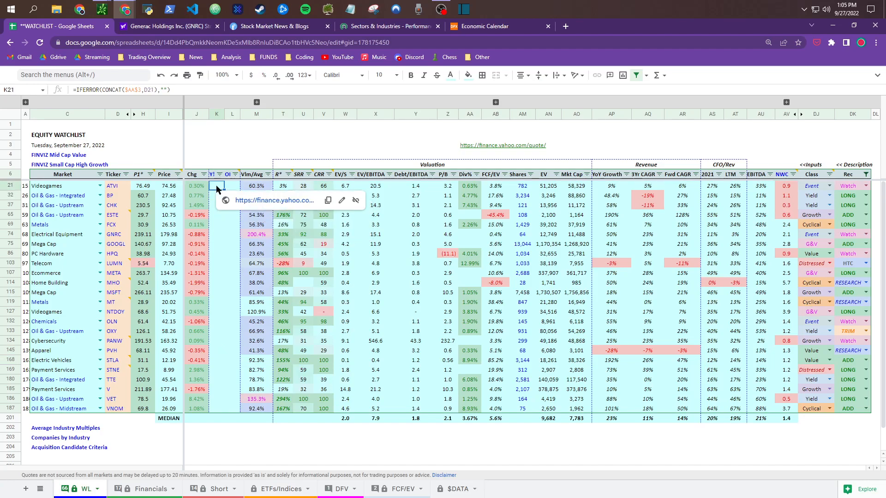
Step: Compare the Y! and OI link cells for ATVI and BP, and open GNRC's OpenInsider page from the OI column
left_click(233, 188)
left_click(218, 190)
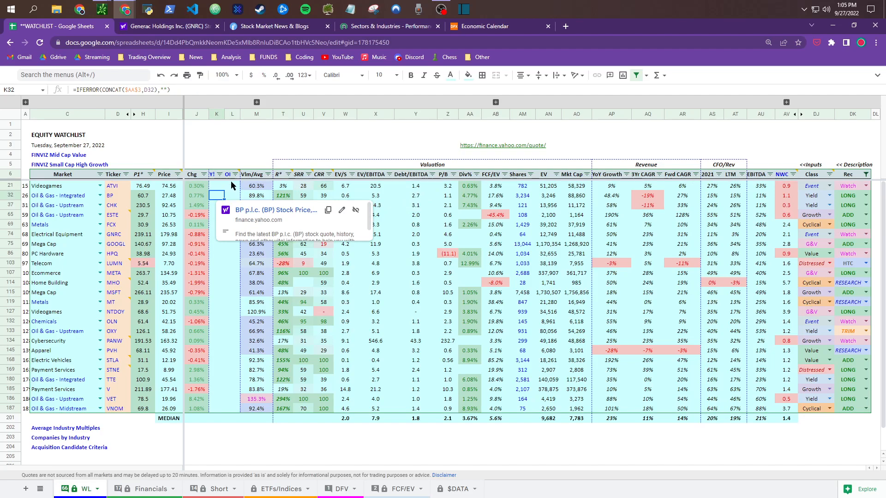
left_click(228, 175)
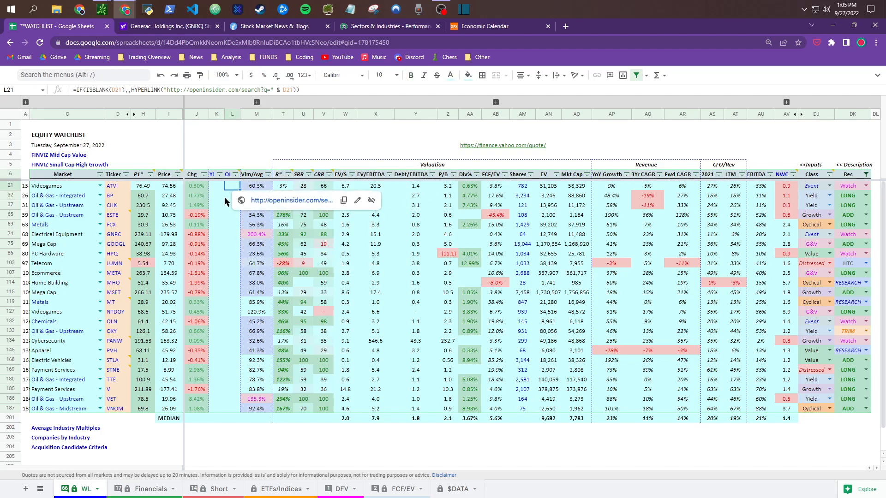
left_click(222, 197)
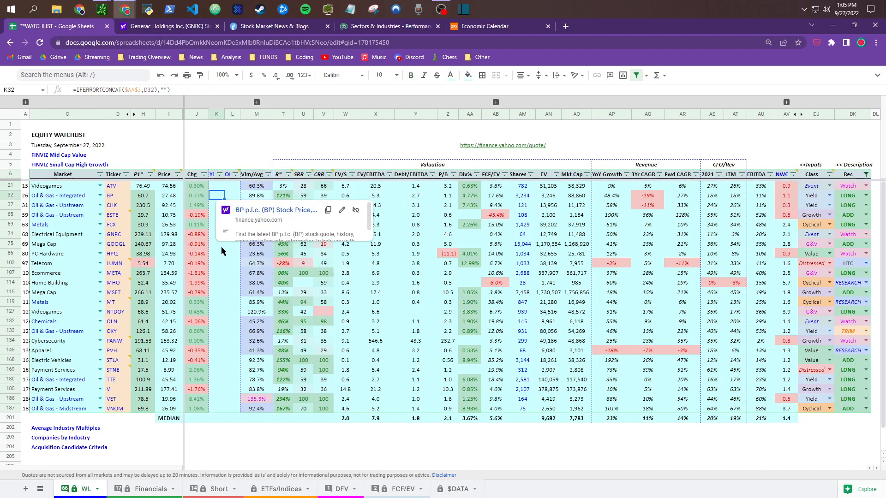
left_click(229, 236)
left_click(277, 245)
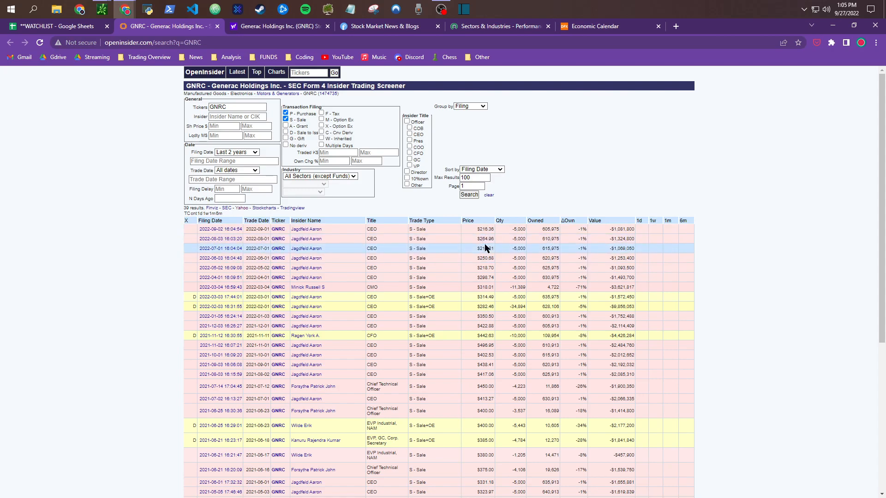
Step: Examine GNRC's list of insider trades on OpenInsider and close that page
scroll(351, 295, "down", 5)
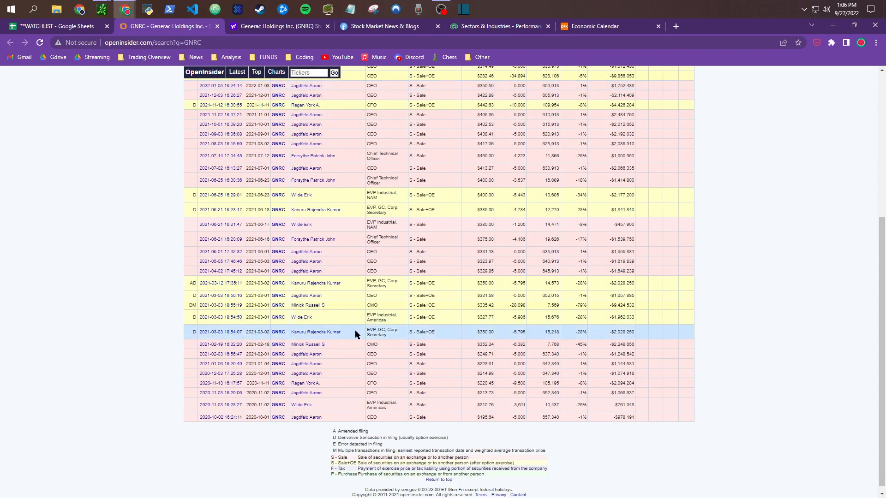
scroll(356, 333, "up", 5)
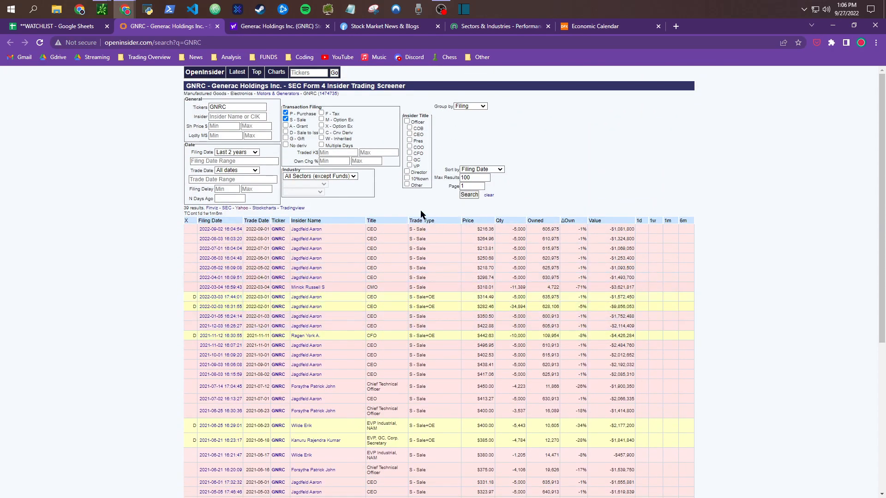
left_click(218, 26)
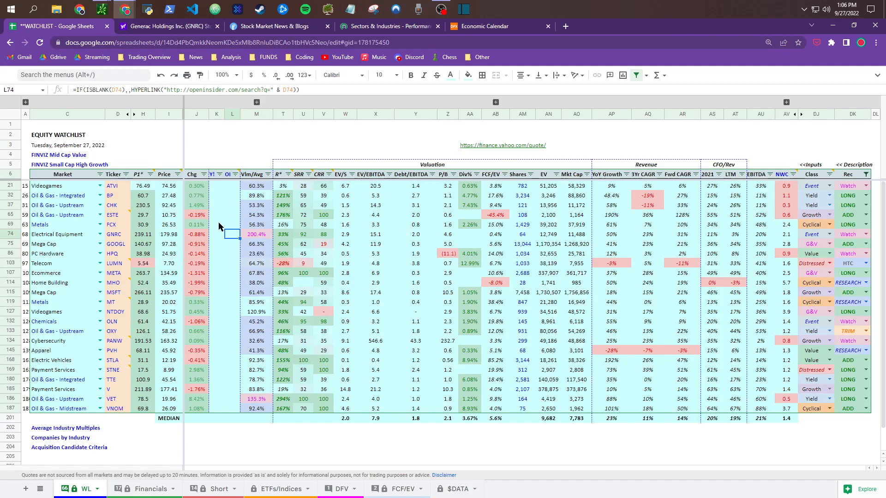
Step: Step through the OI link cells from ATVI to GNRC, and back up the Y! link cells to ATVI
mouse_move(228, 178)
left_click(232, 187)
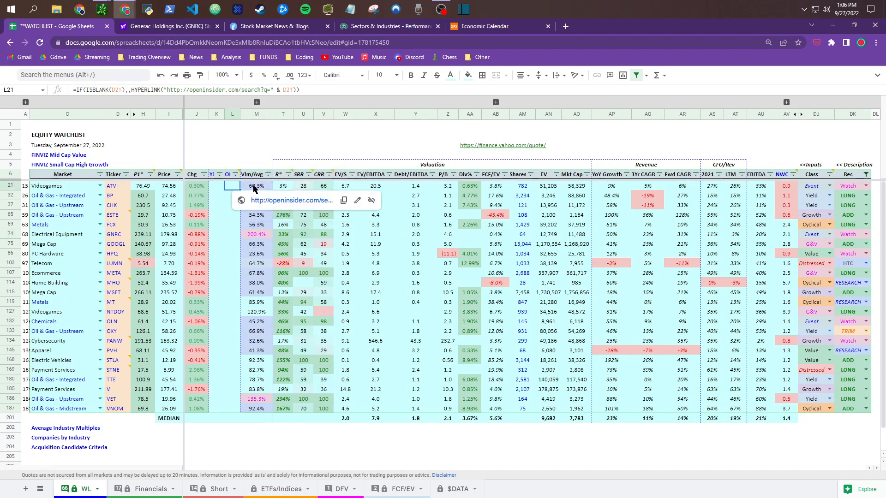
key("Right")
left_click(231, 187)
key("Down")
key("Down")
key("Down")
key("Down")
key("Down")
key("Left")
key("Up")
key("Up")
key("Up")
key("Up")
key("Up")
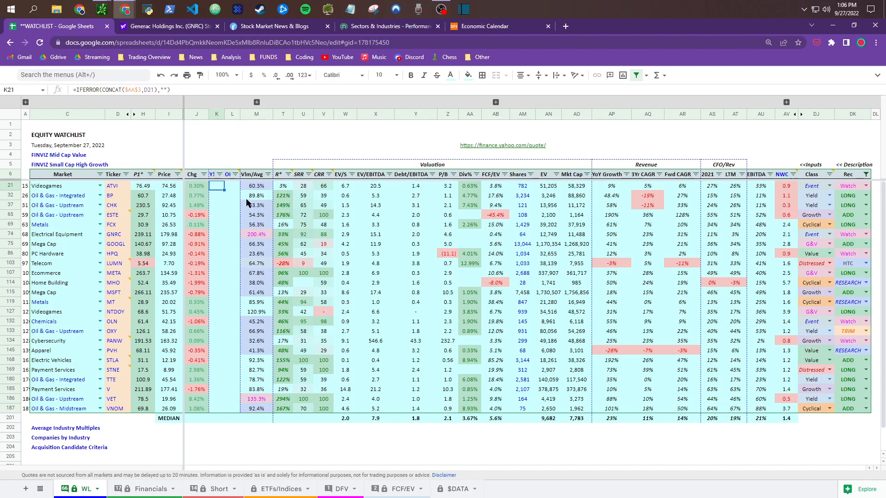
Step: Preview the OpenInsider links for ATVI, BP and CHK in the OI column
left_click(234, 187)
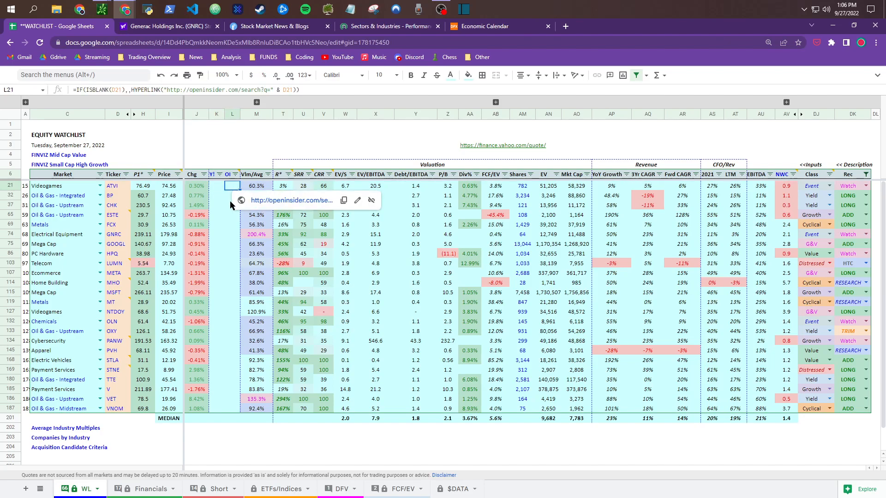
left_click(228, 195)
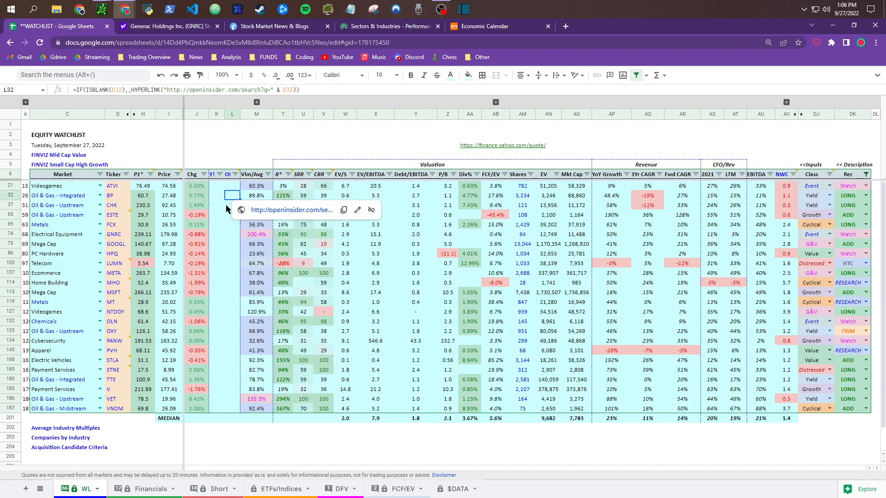
mouse_move(218, 207)
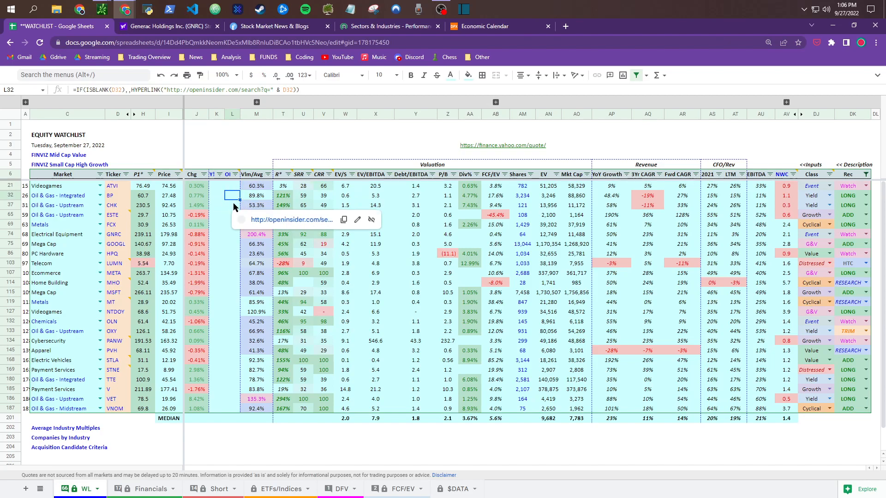
left_click(217, 205)
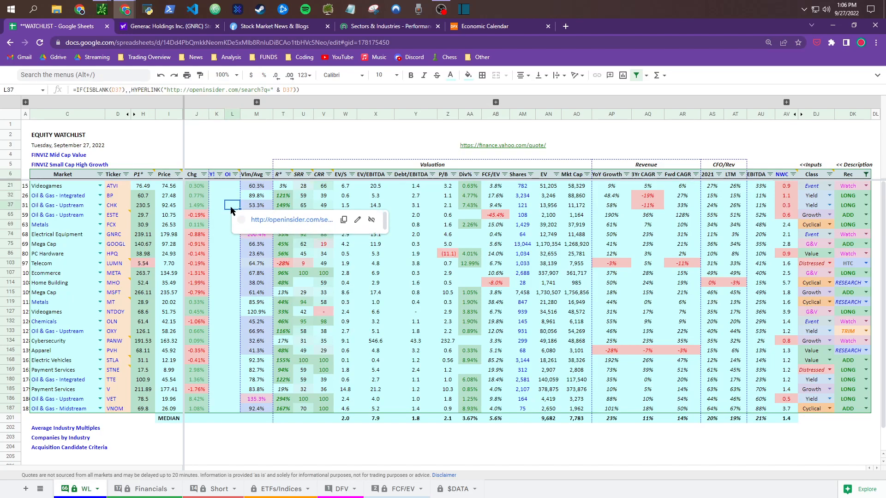
Step: Read the comment on the R* header and select the column's values from ATVI down to the MEDIAN row
left_click(57, 134)
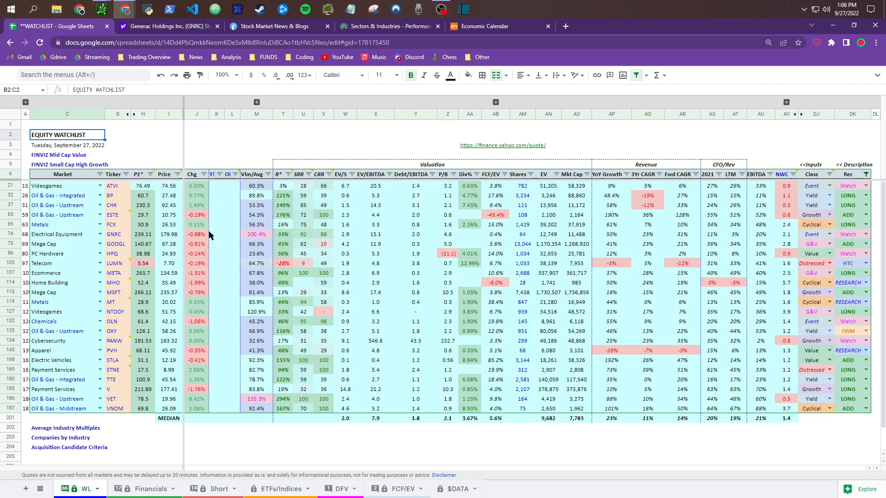
left_click(257, 198)
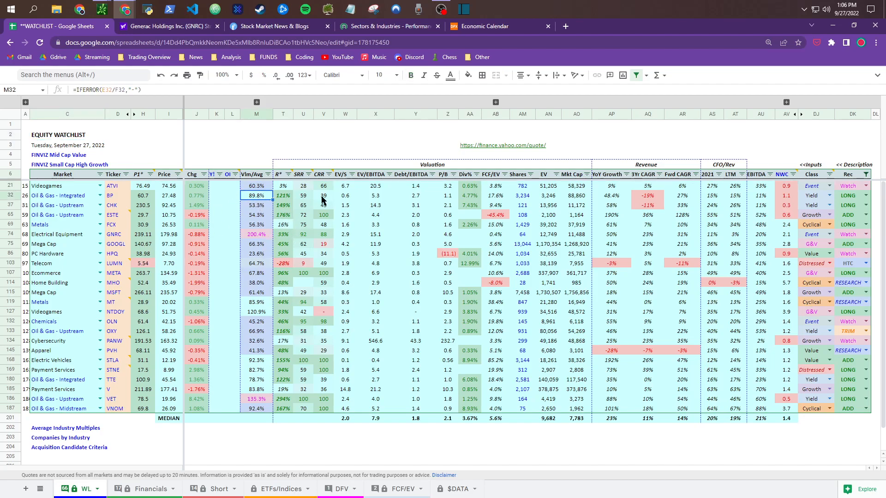
left_click(283, 176)
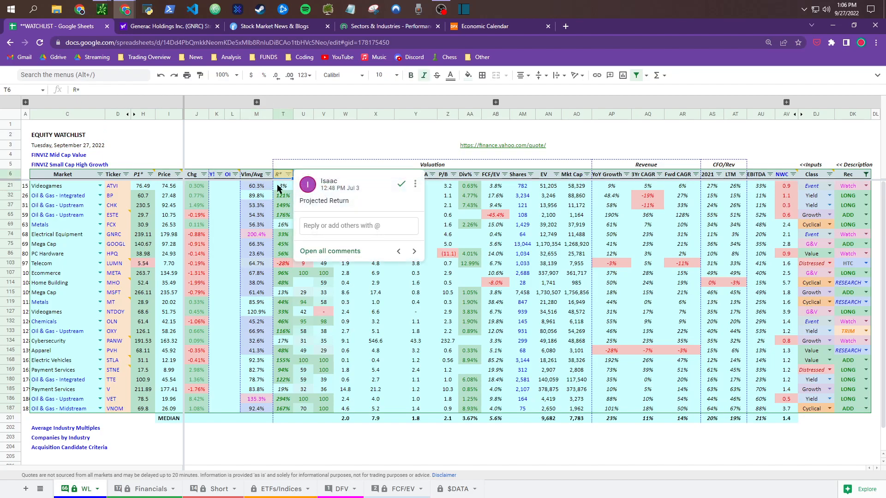
left_click(280, 196)
left_click_drag(285, 186, 282, 419)
Step: Check the R* projected returns for META, LUMN, ESTE, GOOGL, HPQ, VNOM, VET, V, PANW and MSFT
left_click(283, 272)
left_click(284, 263)
left_click(284, 216)
left_click(283, 244)
left_click(284, 256)
left_click(285, 264)
left_click(284, 276)
left_click(284, 409)
left_click(283, 399)
left_click(282, 390)
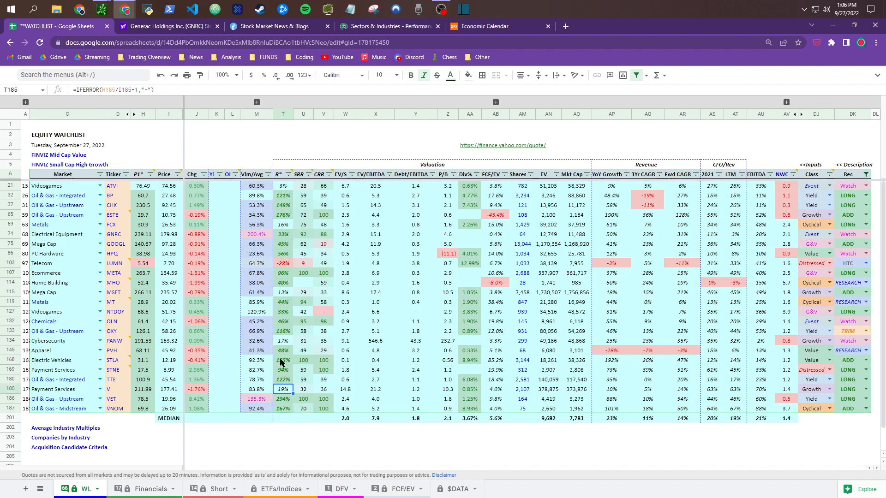
left_click(282, 342)
left_click(284, 293)
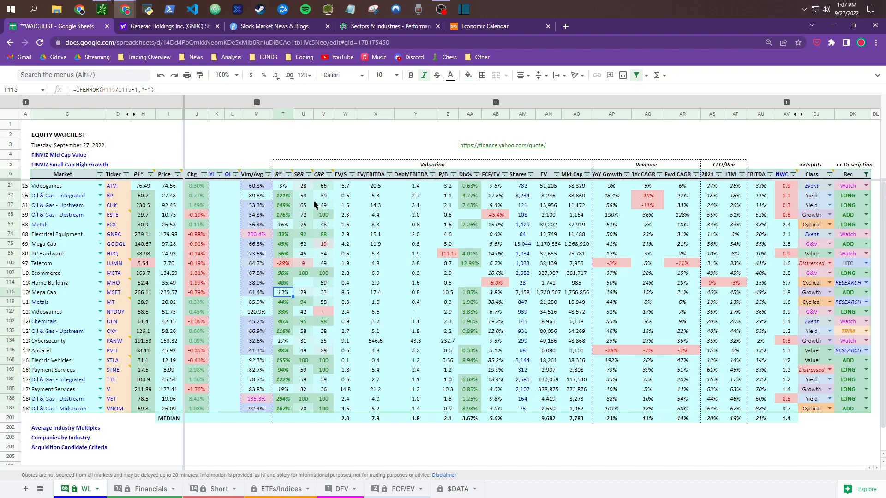
Step: Read the comment on the SRR header, and highlight the SRR and CRR columns together, finishing with SRR alone
left_click(300, 177)
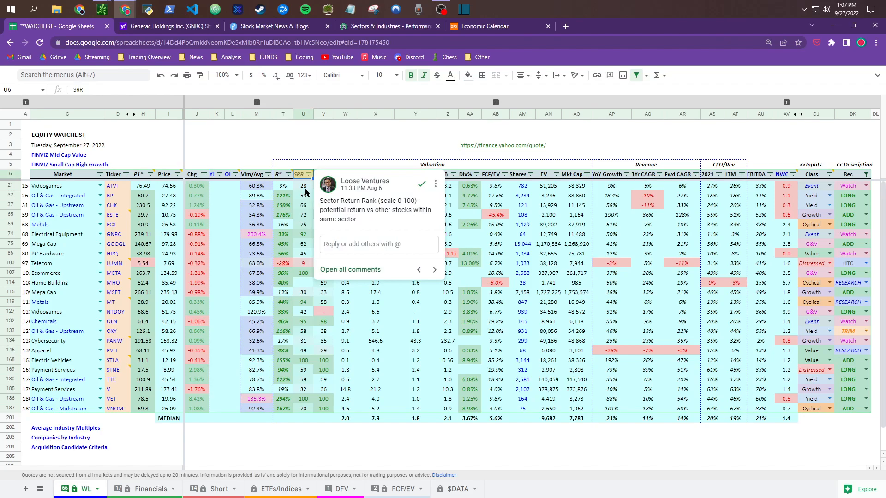
left_click_drag(303, 114, 323, 114)
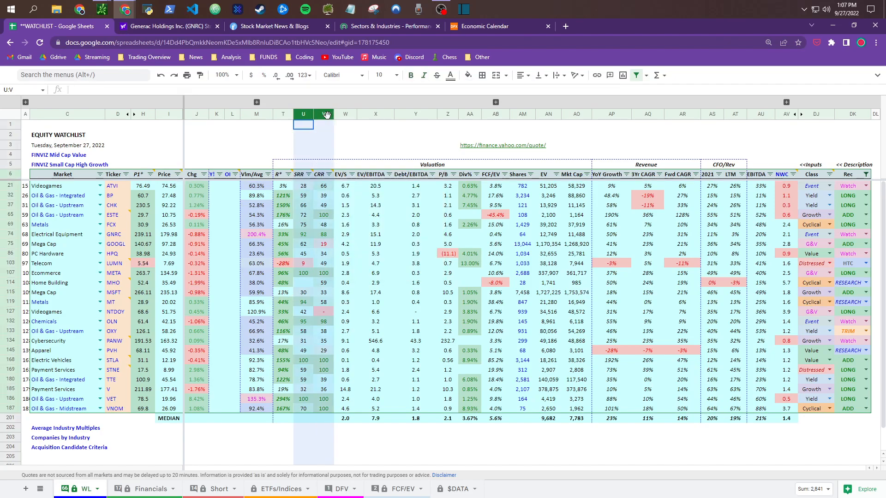
mouse_move(279, 180)
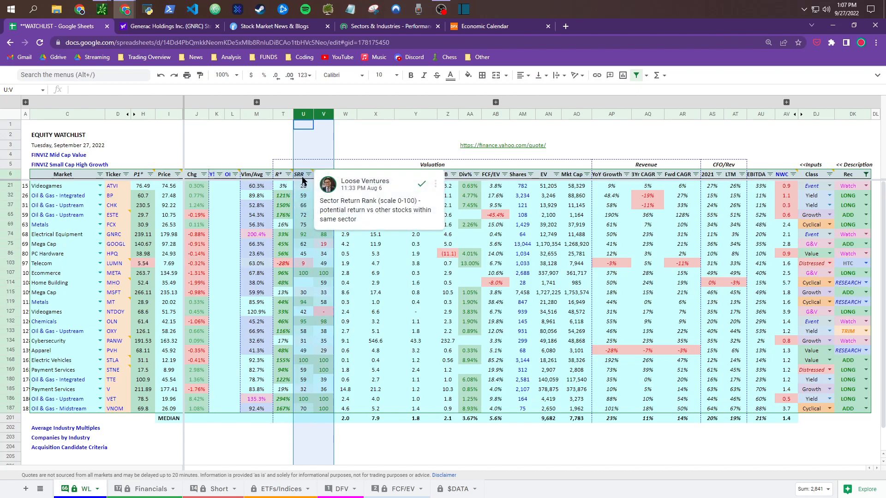
left_click(303, 179)
left_click(302, 113)
mouse_move(301, 176)
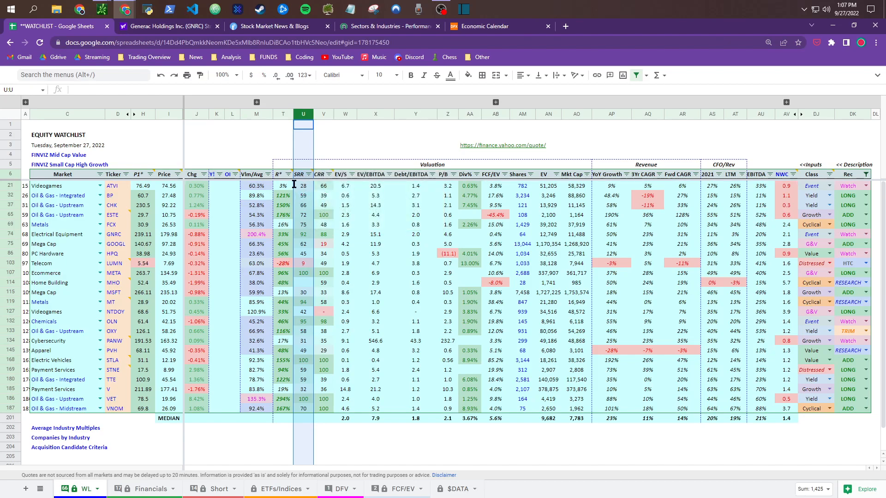
Step: Sort the watchlist rows by the Market column in ascending alphabetical order
left_click(56, 198)
left_click(101, 176)
left_click(114, 188)
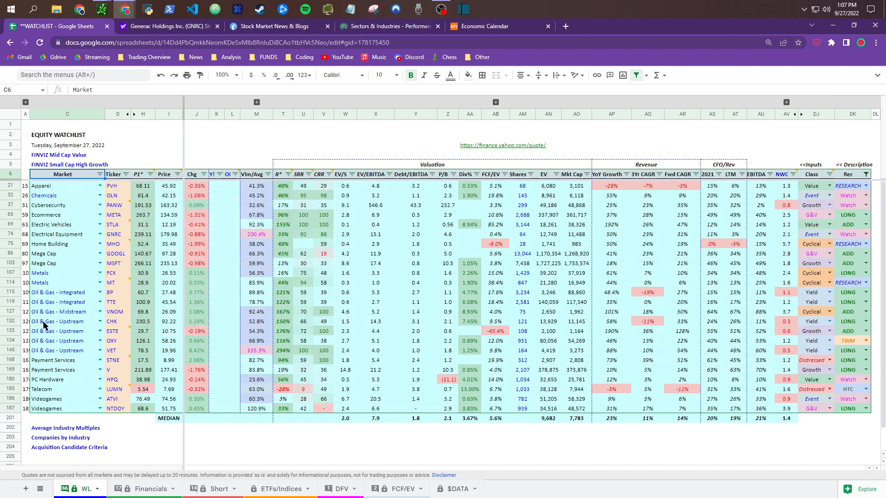
Step: Highlight the Oil & Gas rows' markets, SRR values and tickers from BP to VET, and check CHK's R* and SRR
left_click_drag(56, 295, 57, 352)
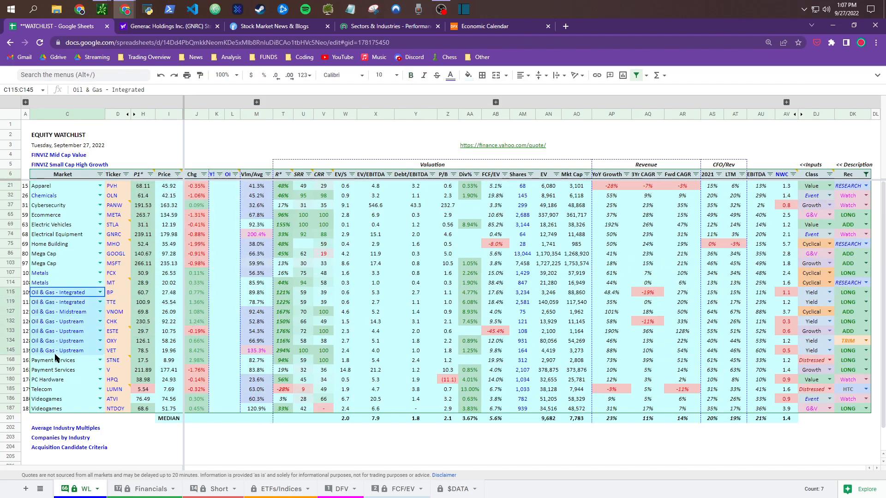
left_click_drag(304, 294, 300, 355)
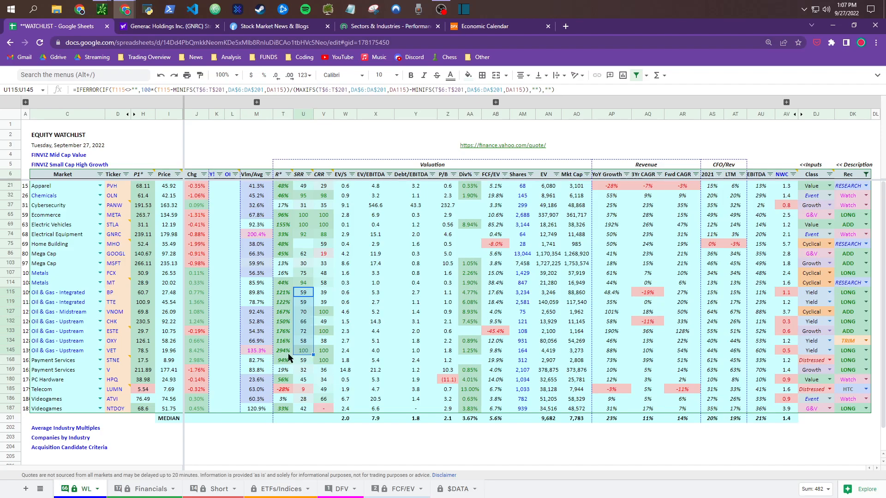
left_click(283, 323)
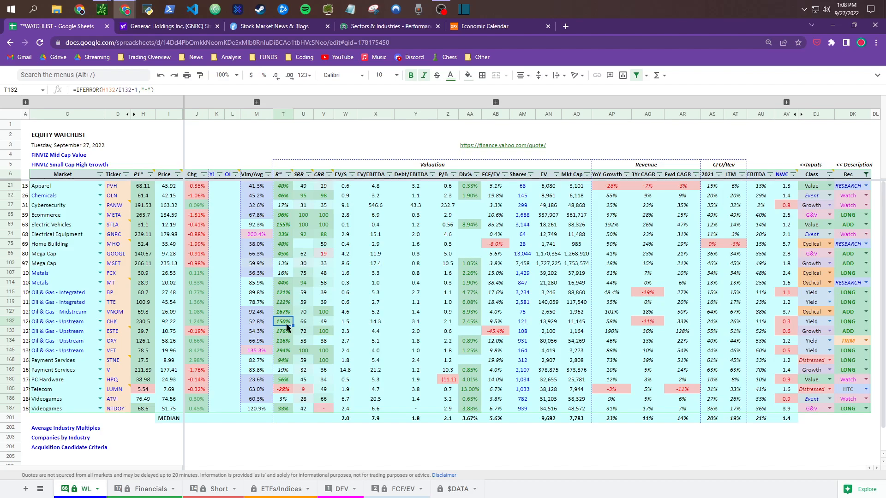
left_click(305, 325)
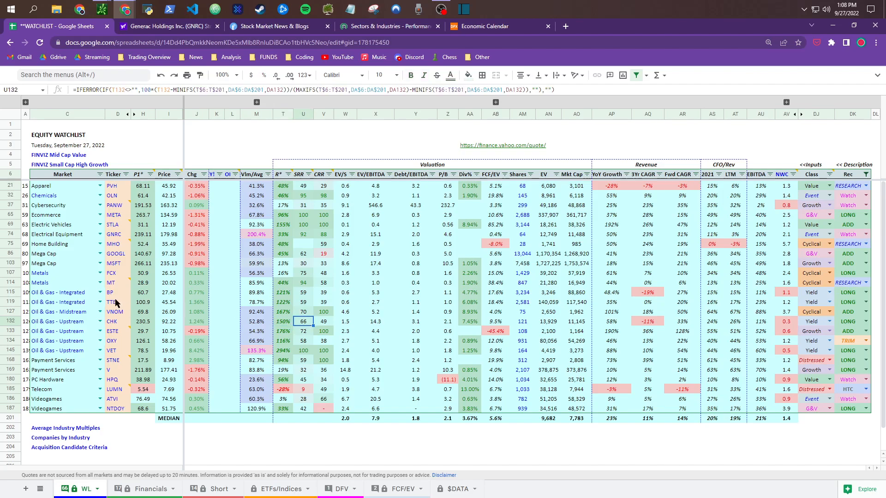
left_click_drag(111, 292, 115, 352)
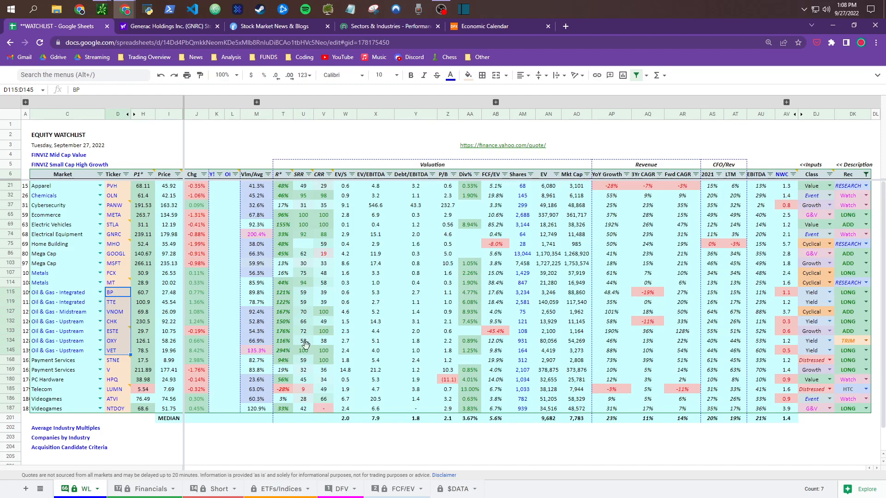
left_click(308, 324)
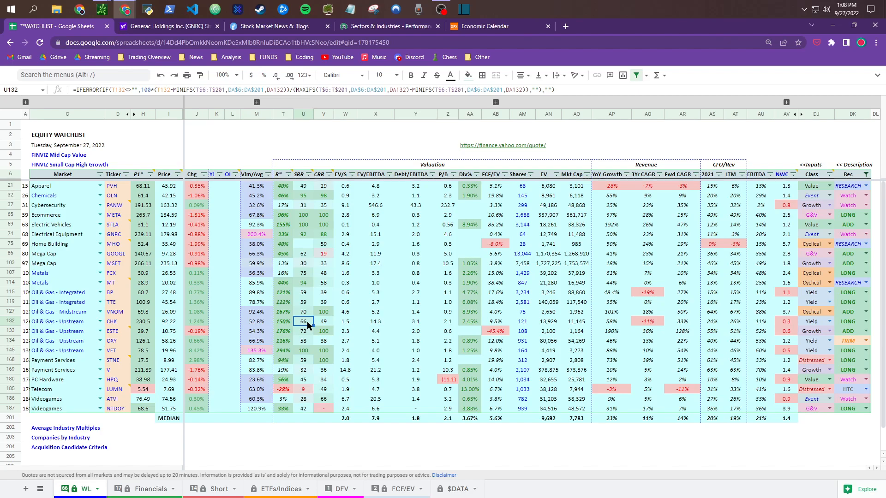
Step: Compare the SRR values across the Oil & Gas rows, checking VET, ESTE, BP, VNOM and CHK
left_click(303, 352)
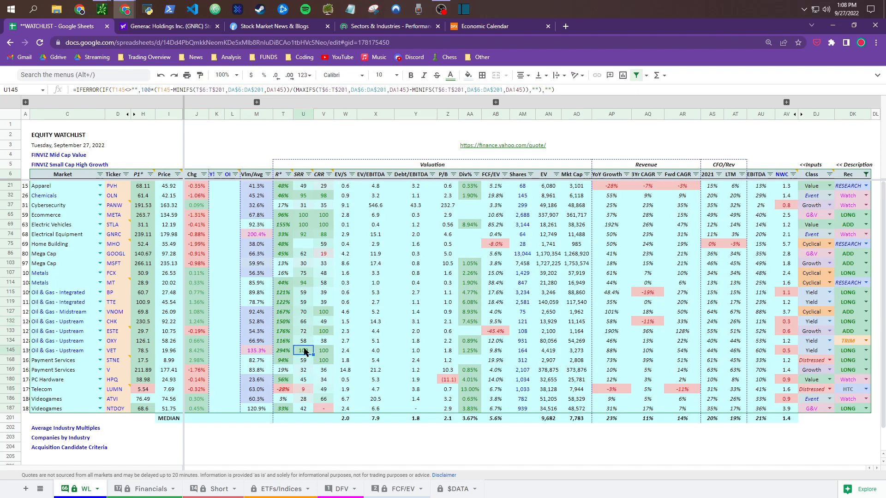
left_click(304, 335)
left_click(303, 352)
left_click_drag(303, 293, 302, 353)
left_click(301, 351)
left_click(306, 295)
left_click(303, 313)
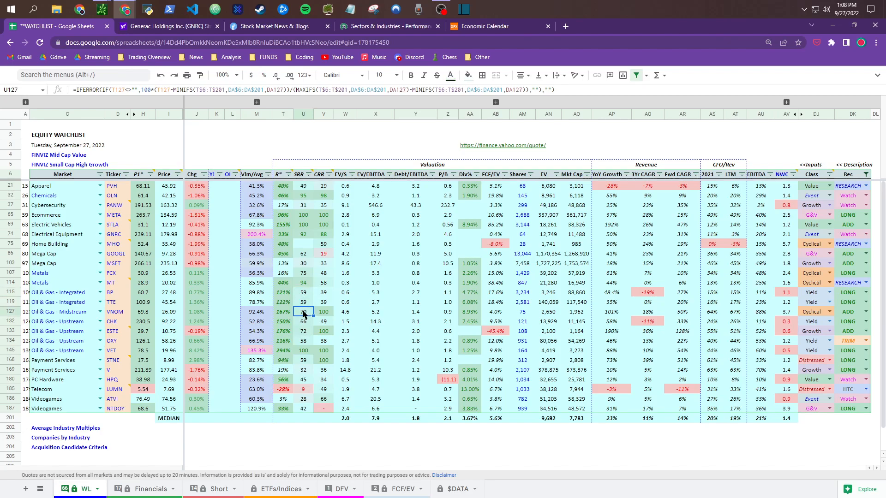
left_click(303, 322)
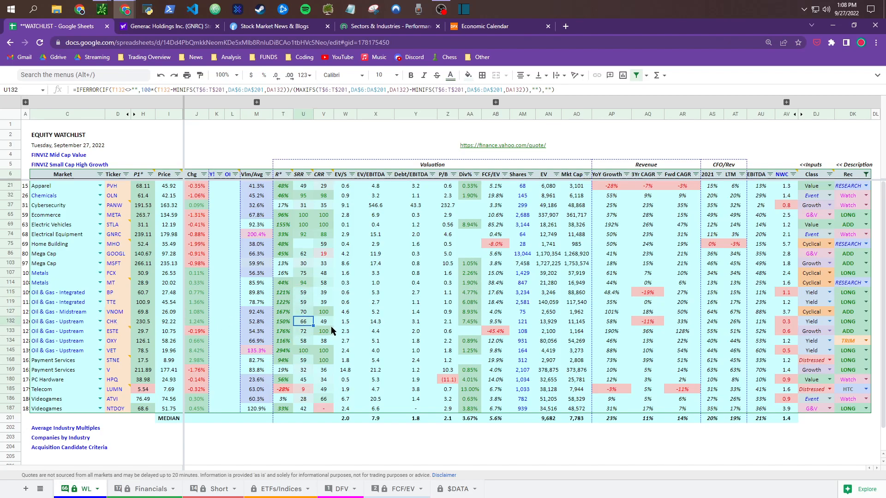
Step: Inspect CHK's R* and SRR formulas, and check the SRR values of NTDOY, ATVI, HPQ and V
left_click(284, 323)
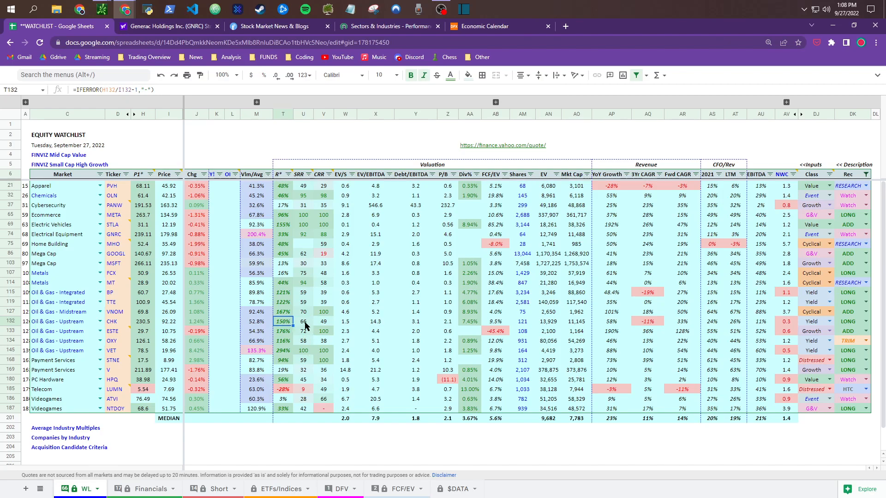
left_click(309, 319)
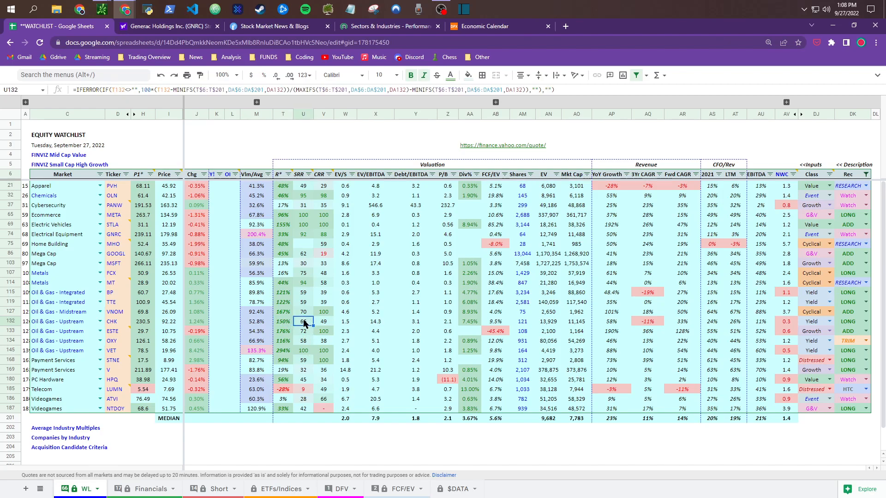
left_click(303, 411)
left_click(303, 400)
left_click(302, 380)
left_click(303, 370)
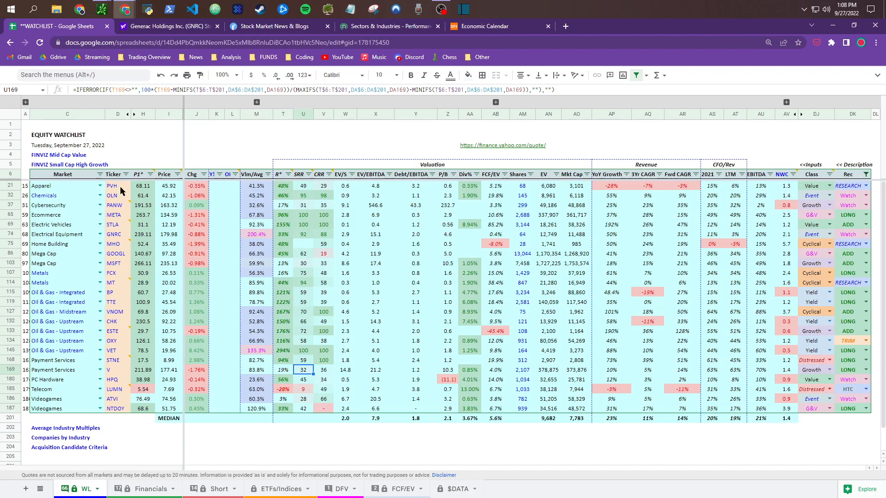
Step: Review the SRR header comment and PVH's SRR value, and highlight the CRR column to read its header comment
left_click(298, 176)
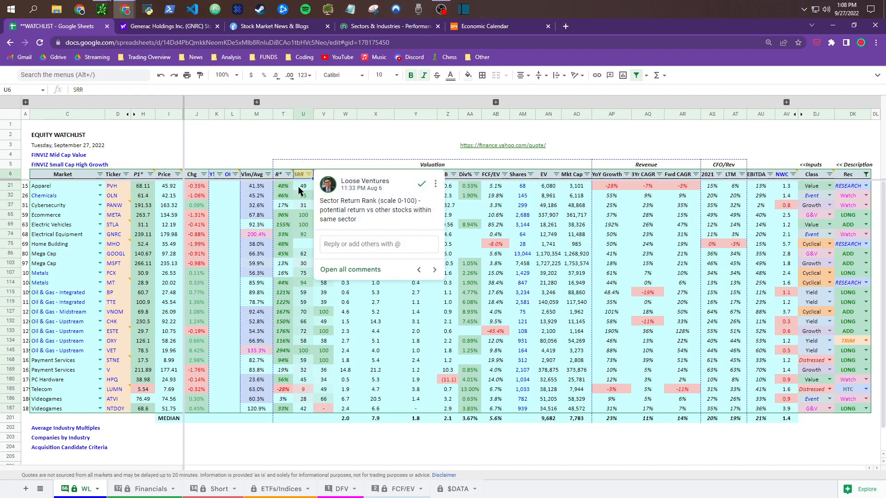
left_click(300, 187)
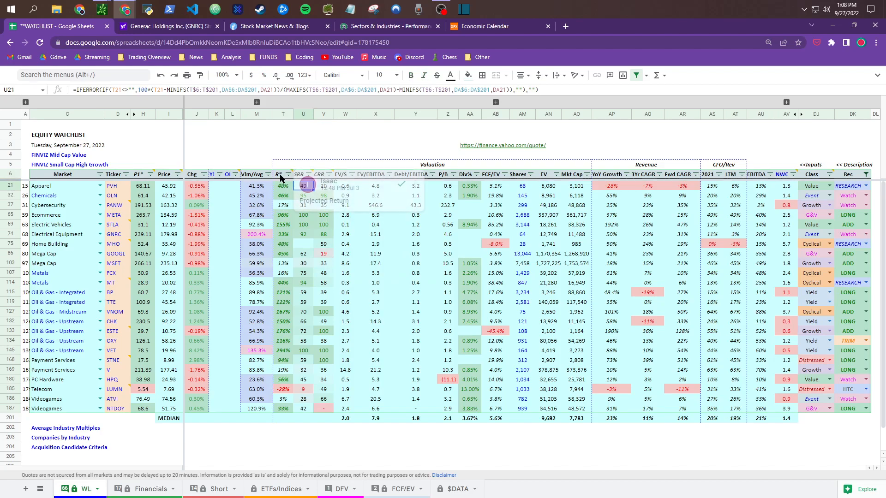
left_click(322, 114)
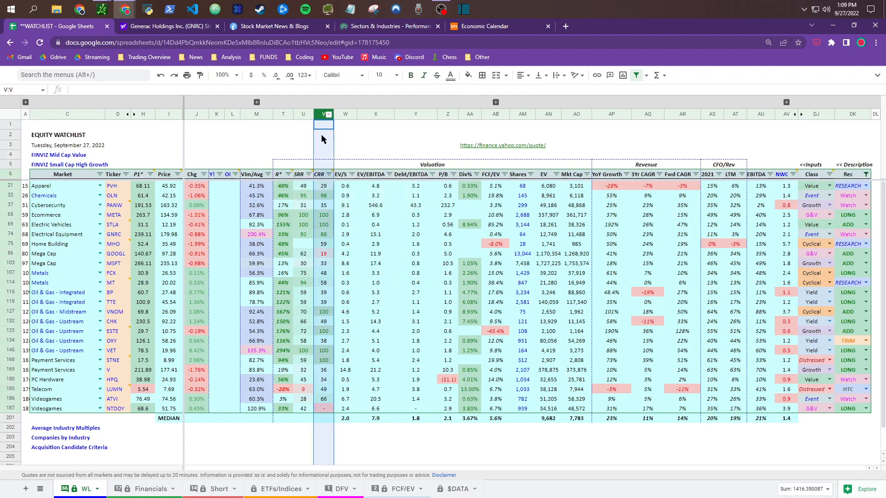
mouse_move(319, 177)
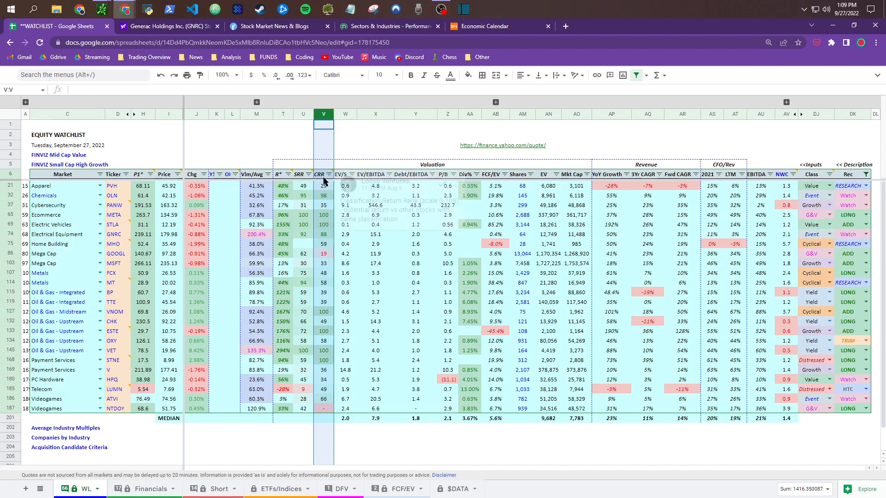
Step: Read the comment on the Class header and list the classification options available for PVH
left_click(812, 175)
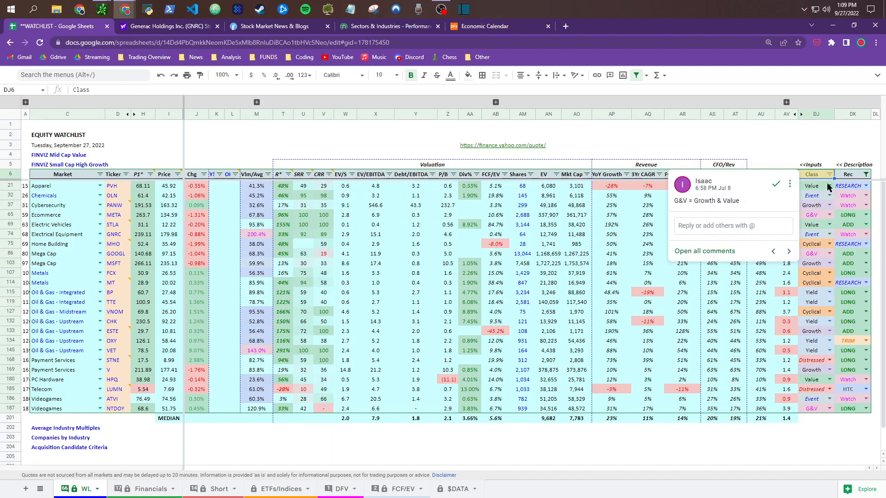
left_click(819, 188)
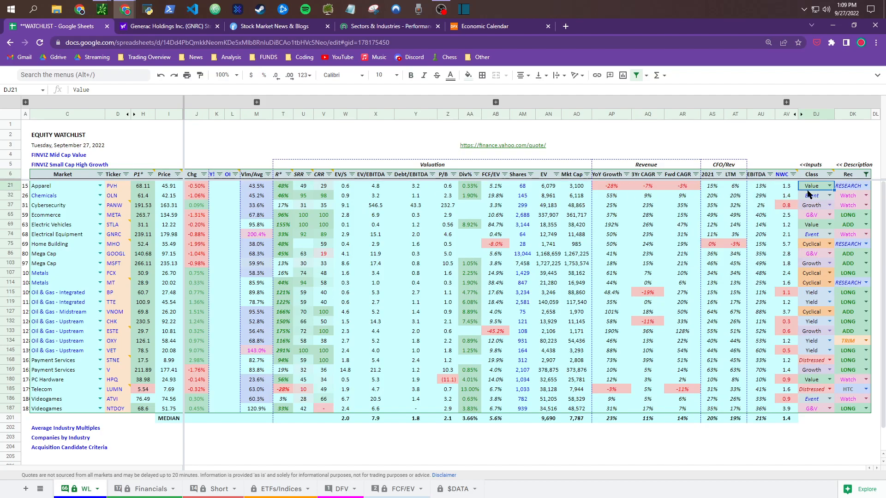
left_click(829, 185)
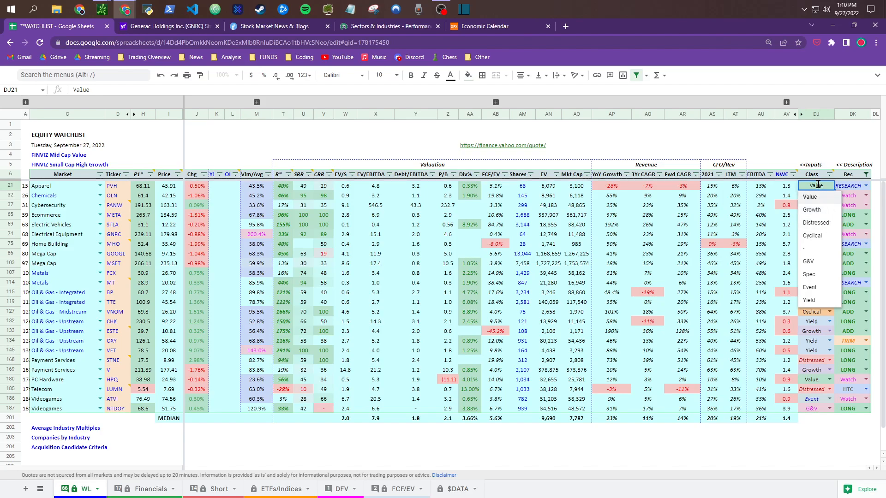
Step: Examine the Distressed stocks STNE and LUMN, checking LUMN's Debt/EBITDA, Div% and Price cells
left_click(822, 363)
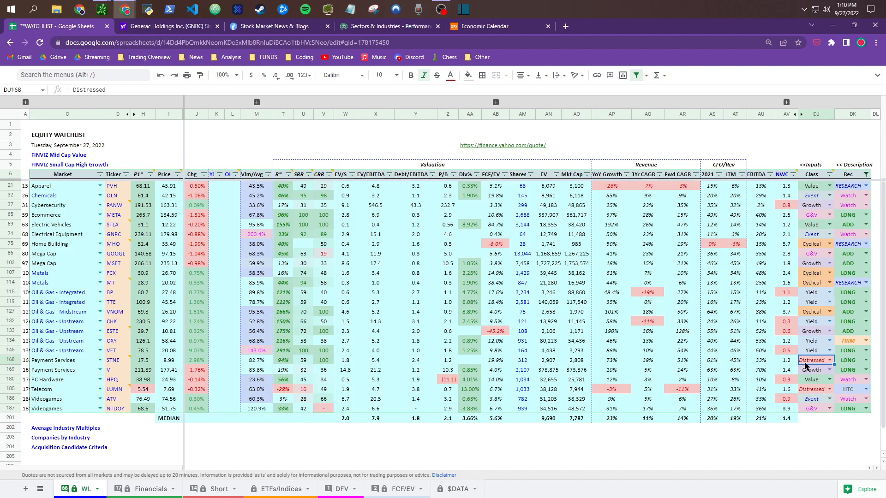
left_click(816, 390)
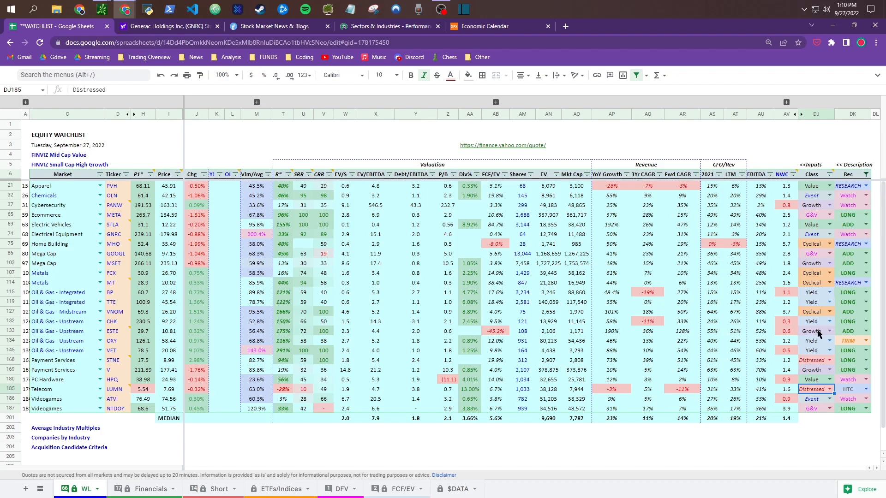
left_click(420, 390)
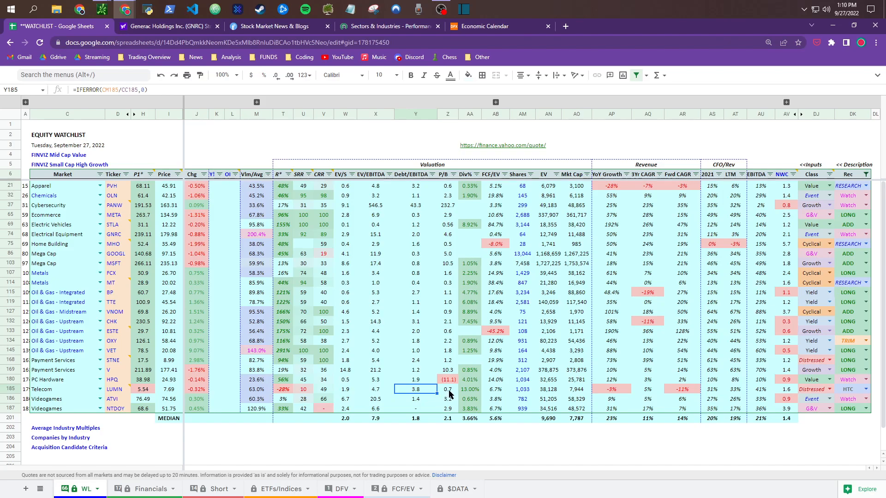
left_click(469, 390)
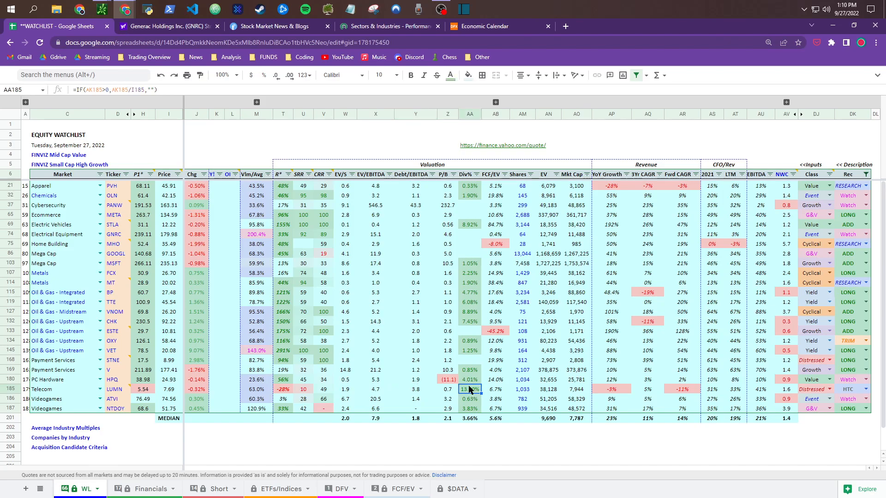
left_click(415, 392)
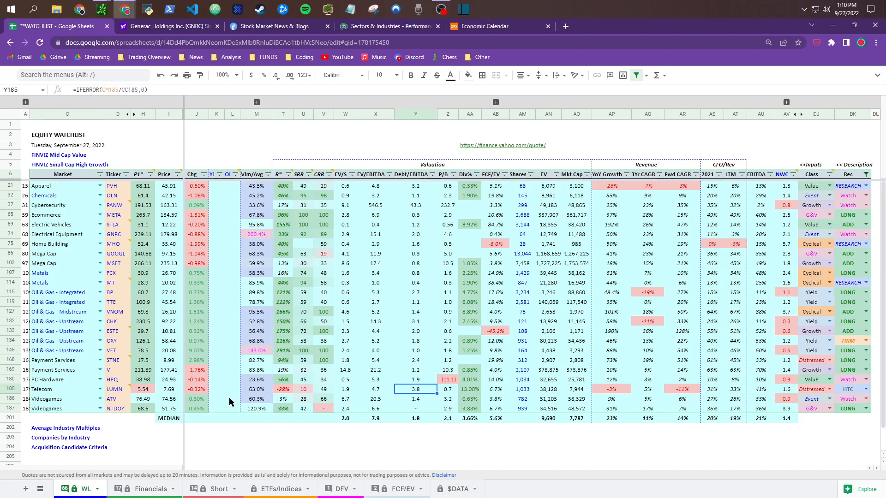
left_click(168, 391)
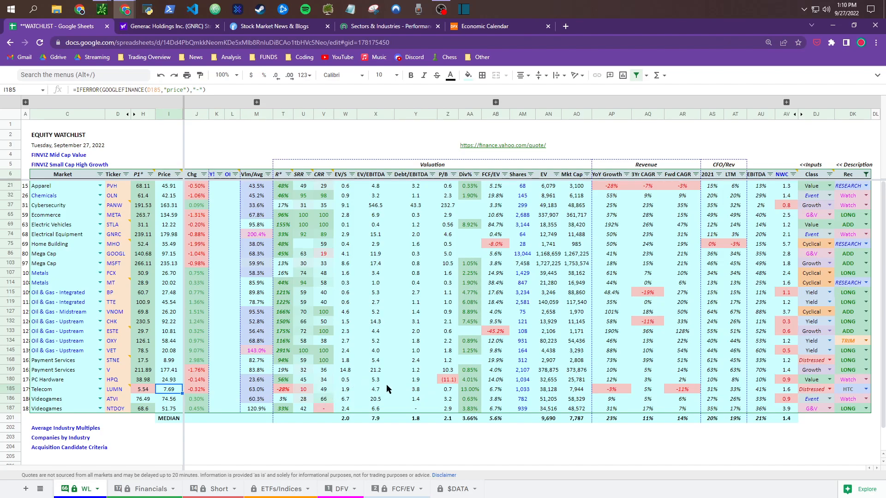
left_click(465, 390)
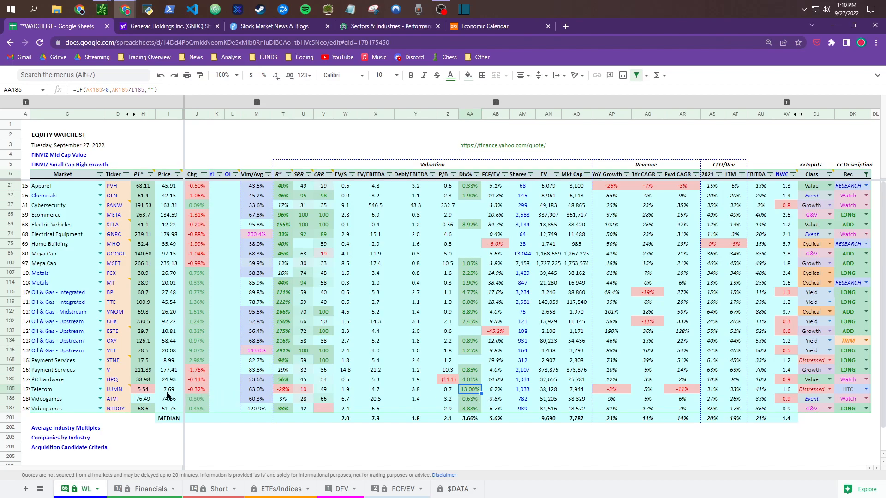
Step: Read the comment on the LUMN ticker and check the stock's SRR, Price, Rec and Class cells
mouse_move(115, 392)
left_click(121, 391)
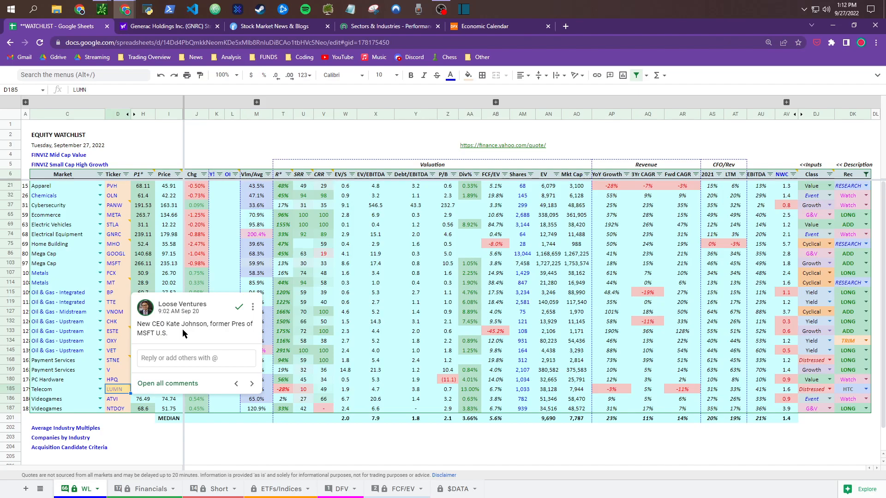
left_click(304, 390)
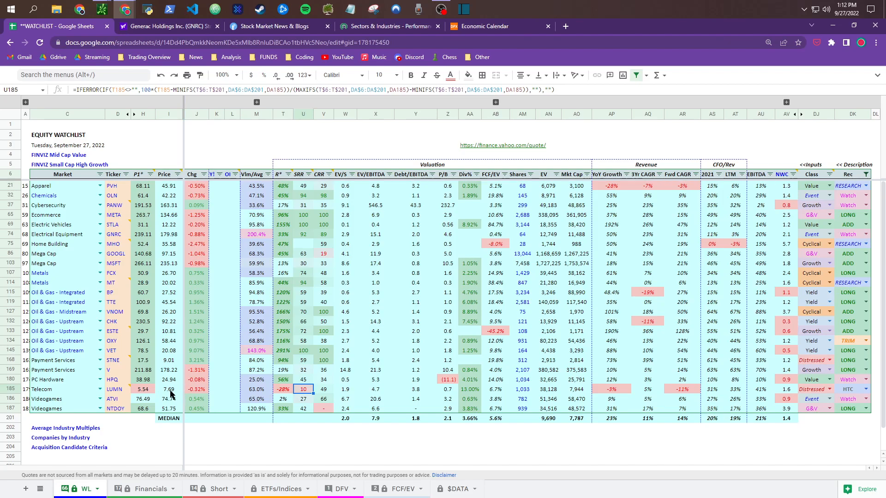
left_click(170, 391)
mouse_move(125, 389)
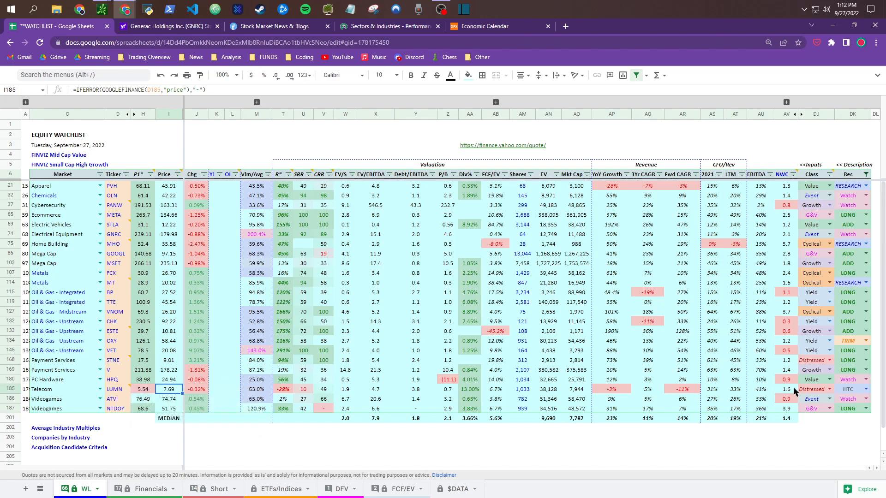
left_click(853, 391)
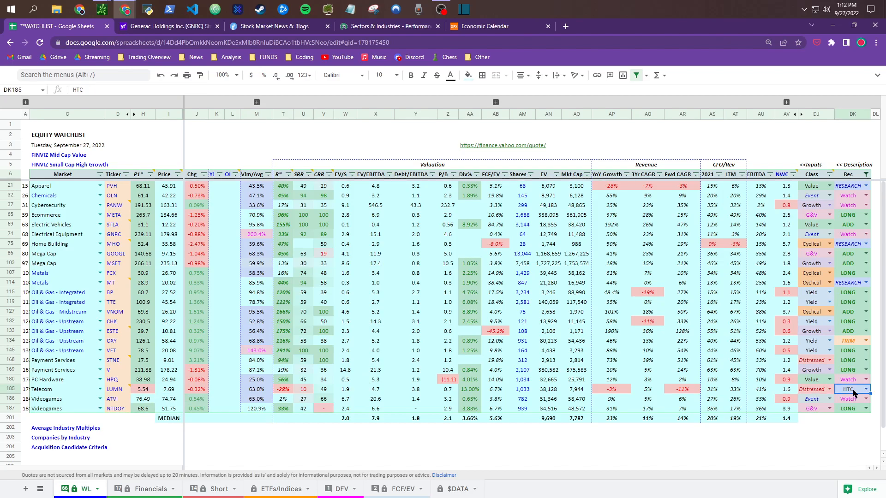
left_click(814, 390)
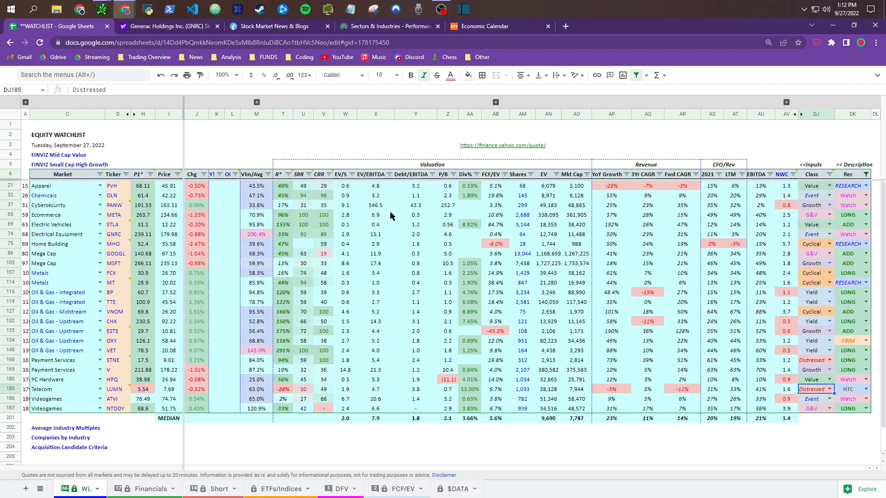
mouse_move(123, 390)
Step: Compare the Class cells of the Distressed stocks STNE and LUMN
left_click(815, 363)
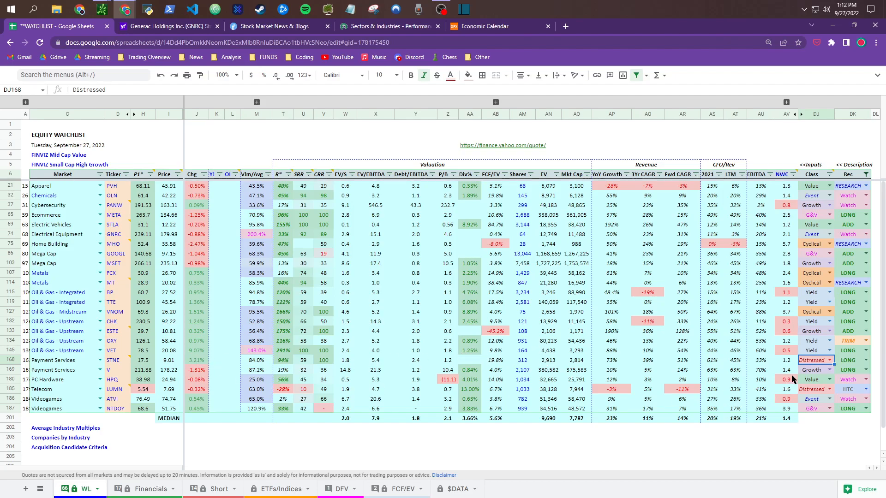
left_click(816, 391)
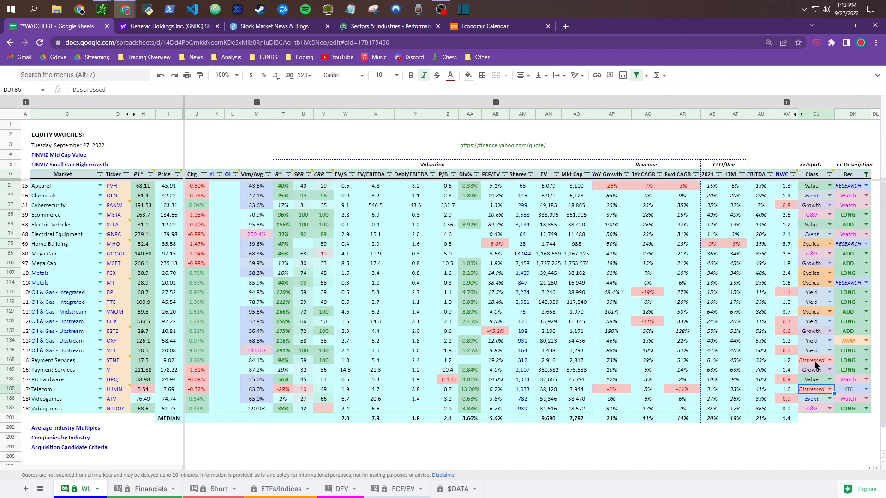
left_click(816, 362)
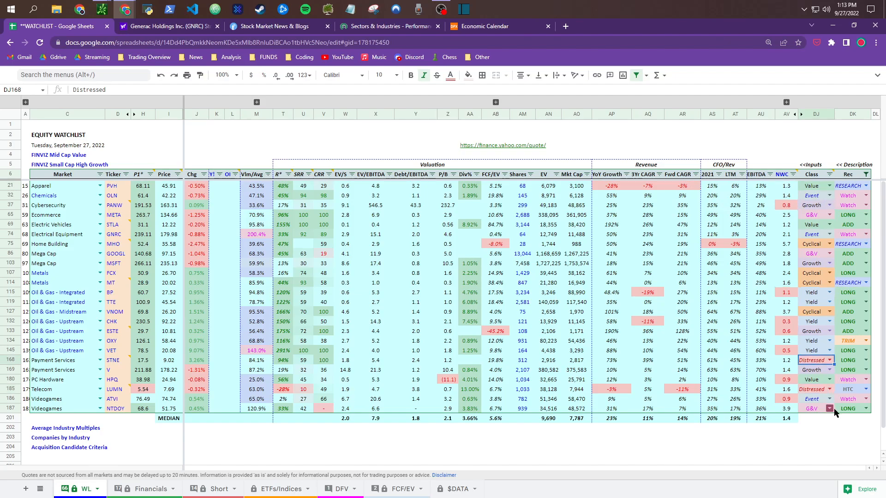
Step: Find G&V among PVH's Class options and examine the G&V stocks NTDOY, GOOGL and META, including GOOGL's Fwd CAGR and Debt/EBITDA
left_click(829, 186)
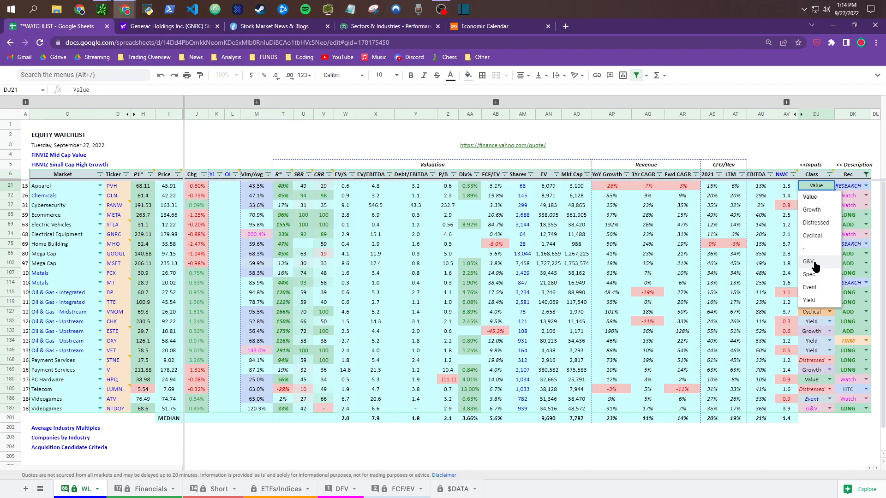
left_click(816, 409)
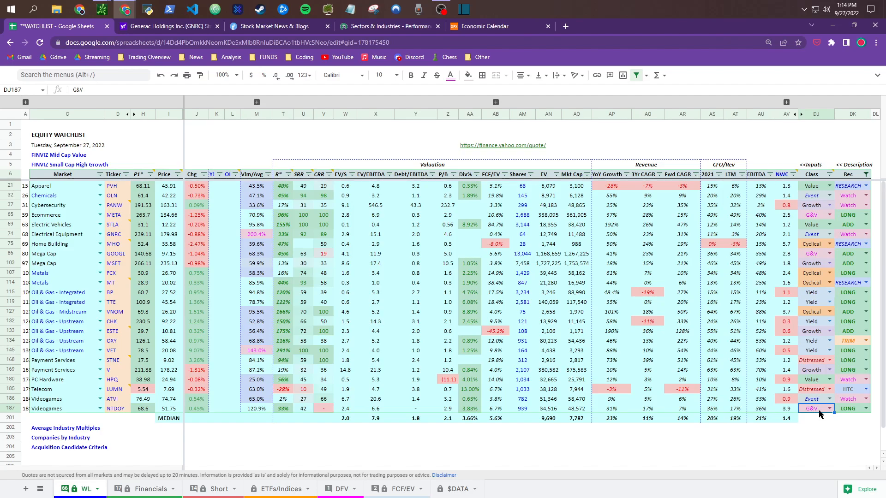
left_click(817, 256)
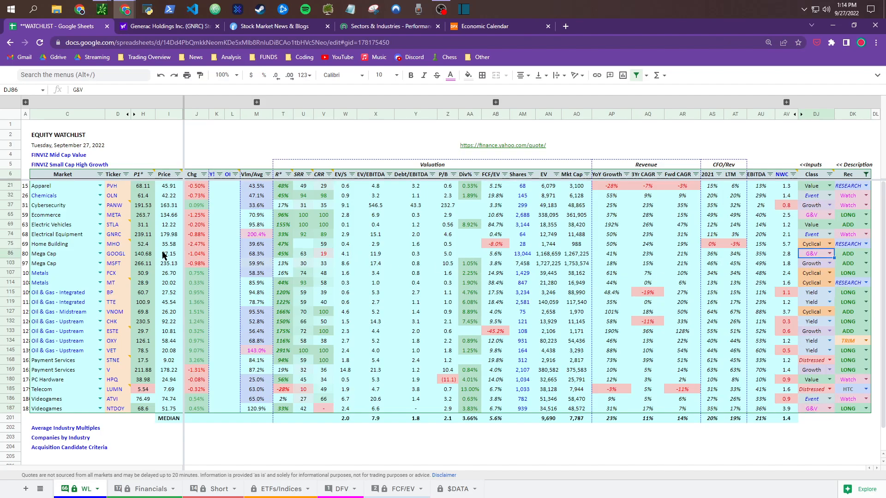
left_click(680, 255)
key("ctrl+i")
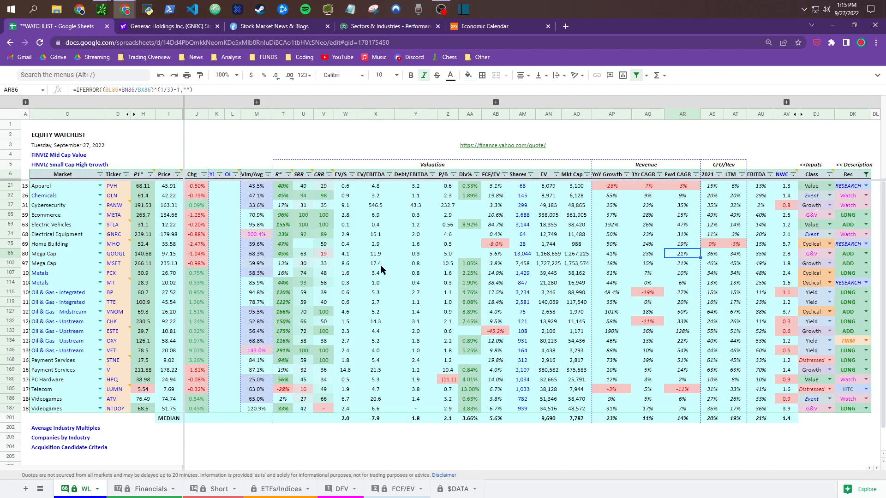
left_click(419, 255)
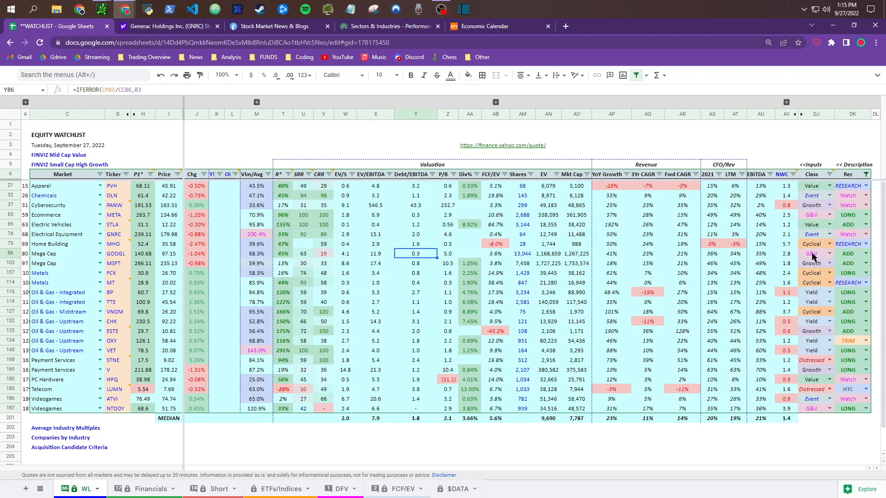
left_click(814, 257)
left_click(810, 217)
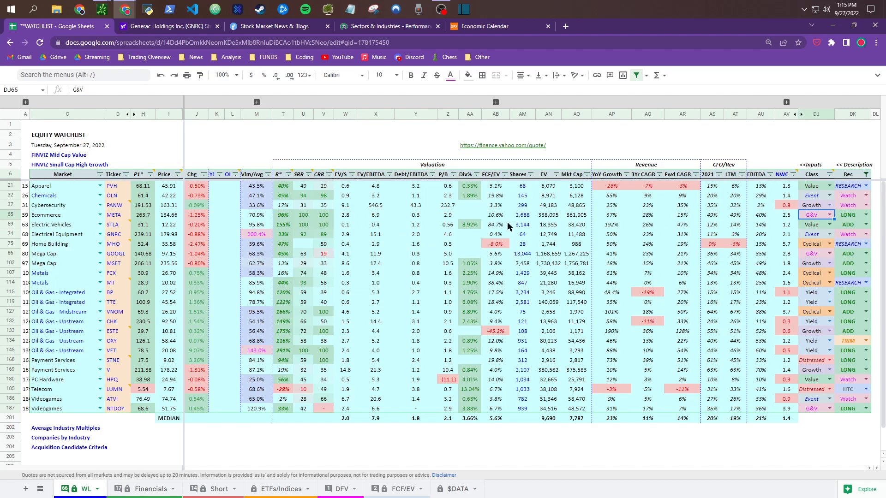
Step: Switch META's Class to Value and restore it to G&V
left_click(829, 215)
left_click(816, 237)
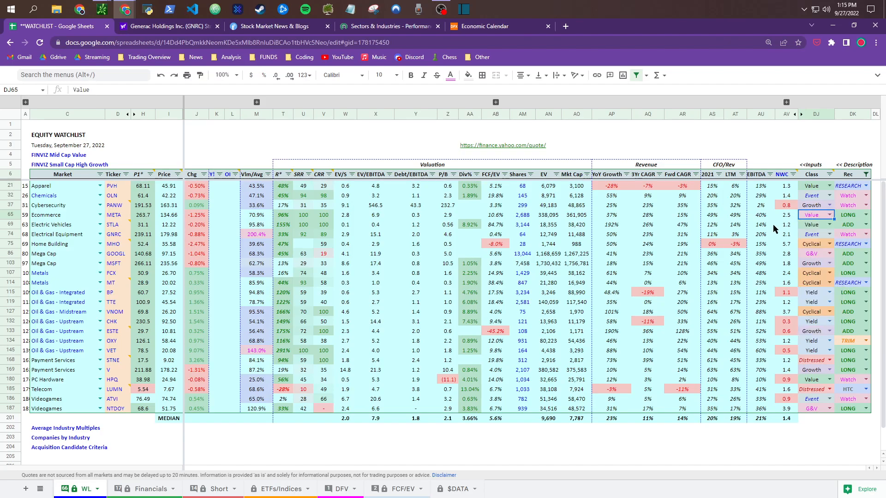
left_click(829, 215)
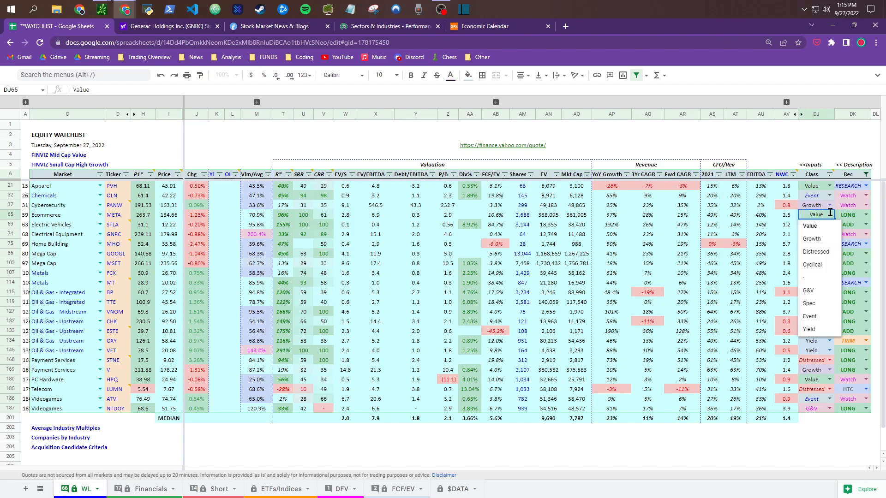
left_click(814, 290)
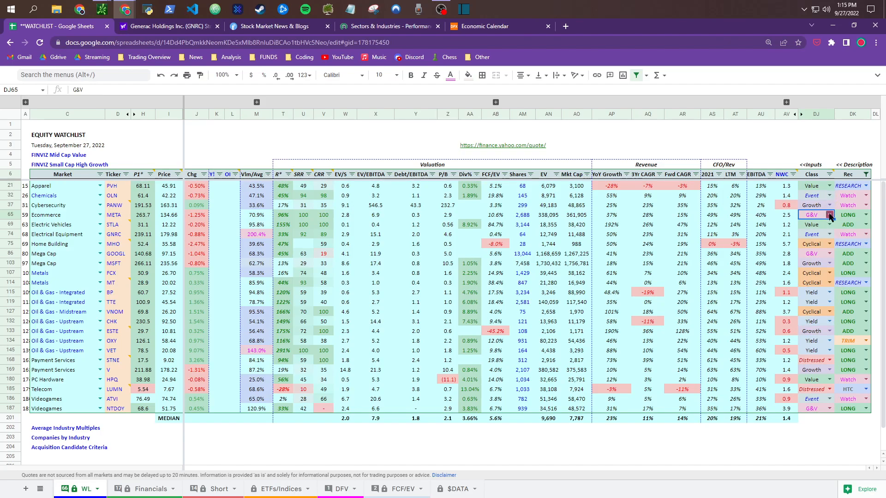
Step: Review the Class options for META and MHO, highlight the Class cells from PVH to ATVI, and check OLN's Class
left_click(829, 215)
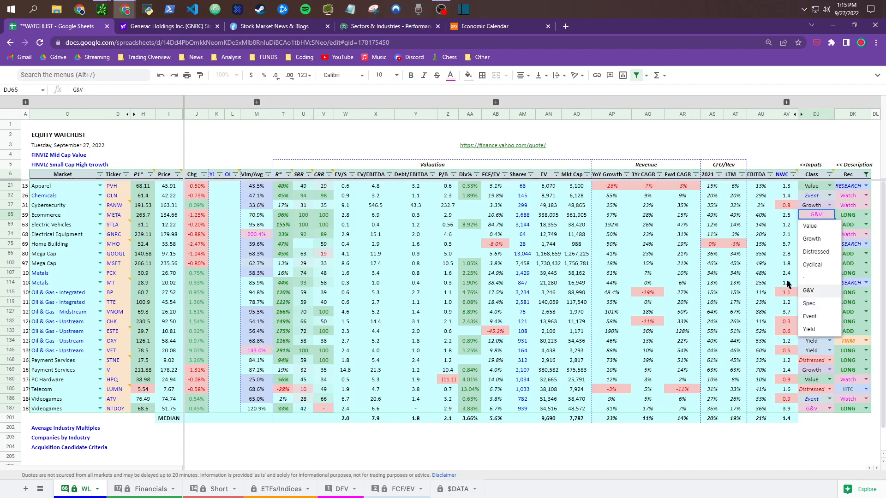
left_click(761, 245)
left_click(809, 186)
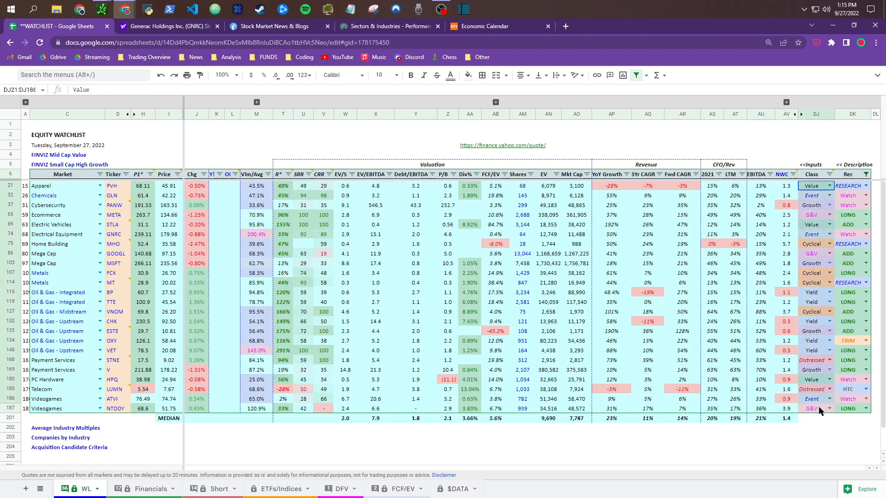
left_click(817, 245)
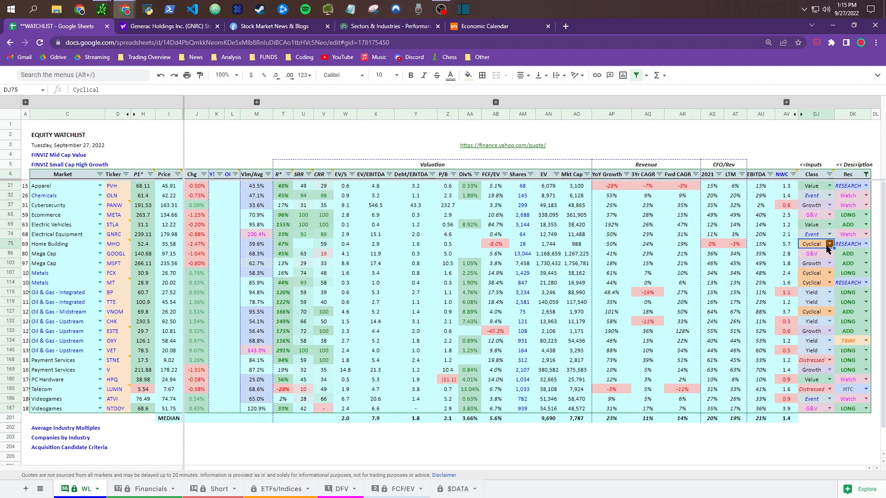
left_click(829, 245)
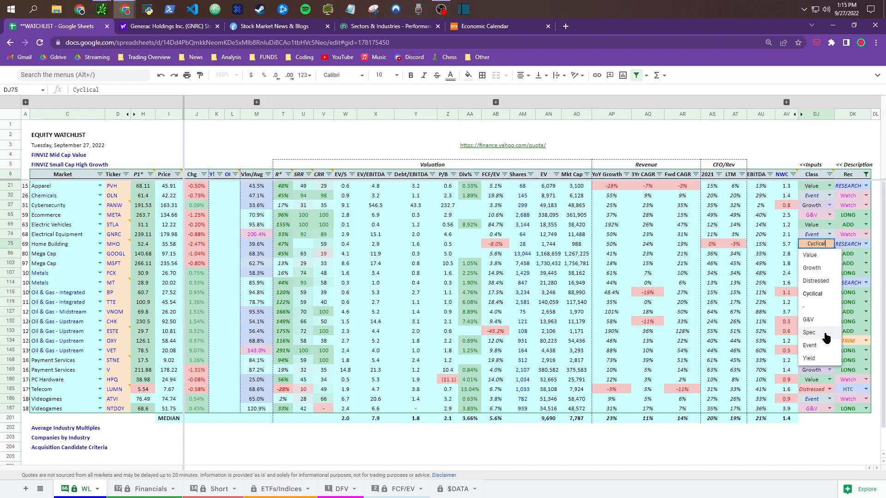
left_click(817, 215)
left_click(812, 195)
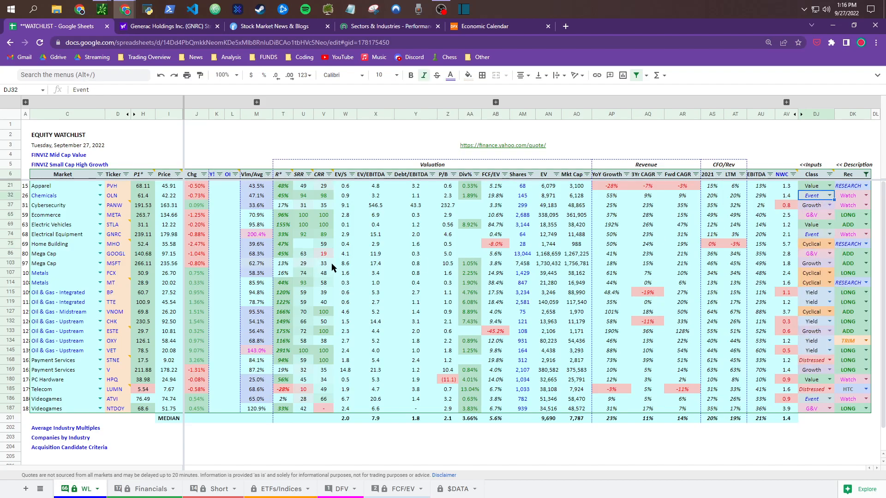
Step: Sort the watchlist by Ticker from A to Z and select the ATVI ticker
left_click(126, 174)
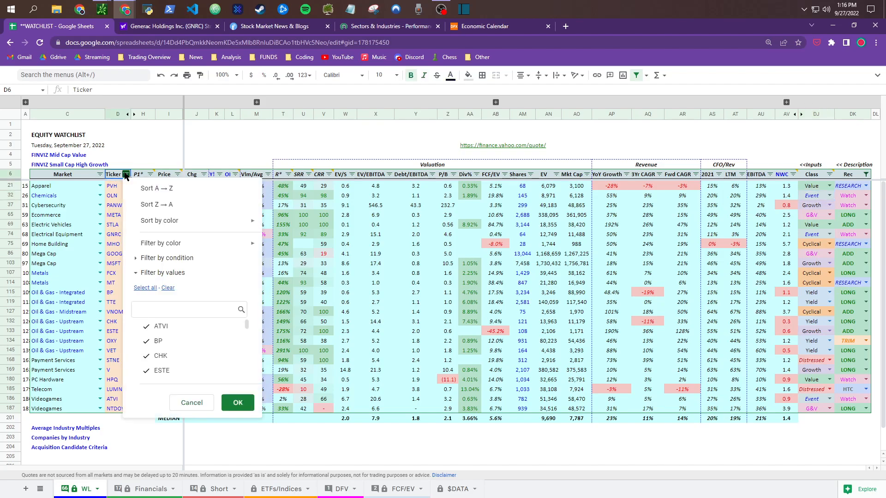
left_click(159, 189)
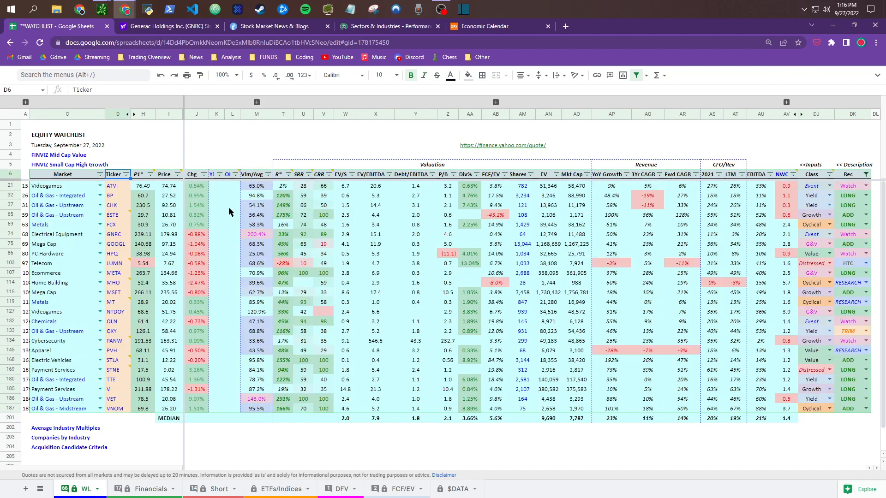
left_click(120, 187)
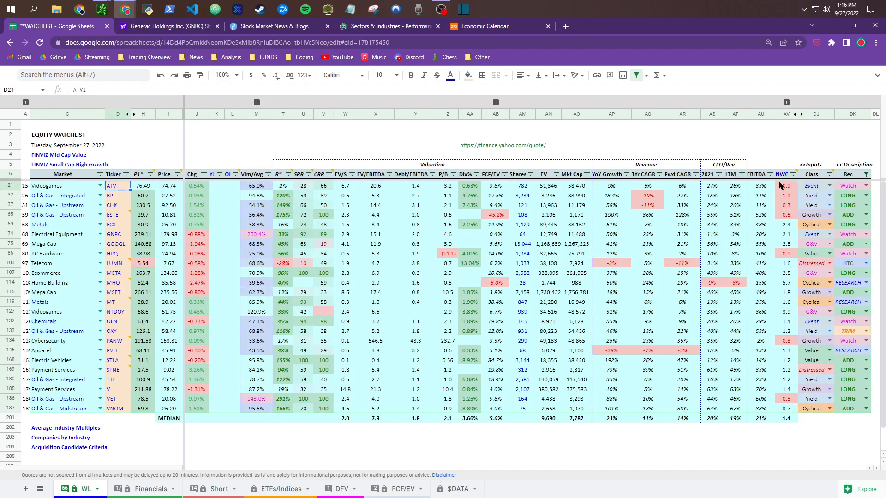
Step: Examine ATVI's Event classification together with its Price cell
left_click(816, 186)
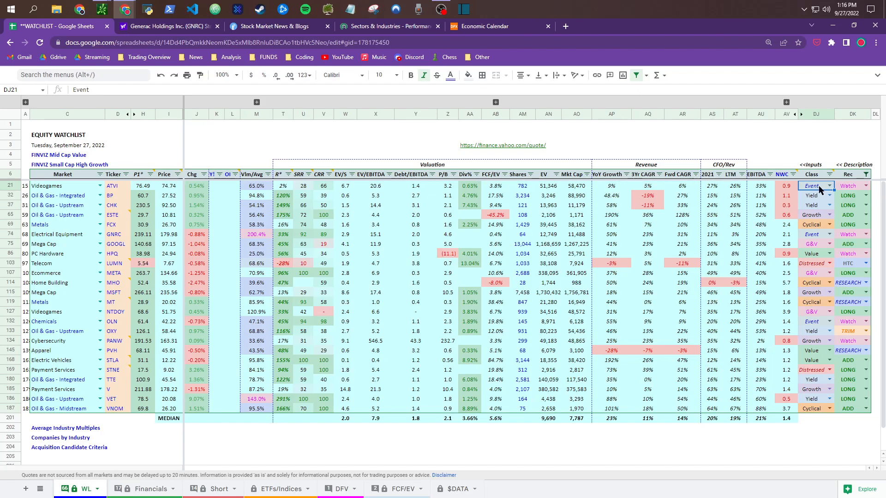
left_click(172, 189)
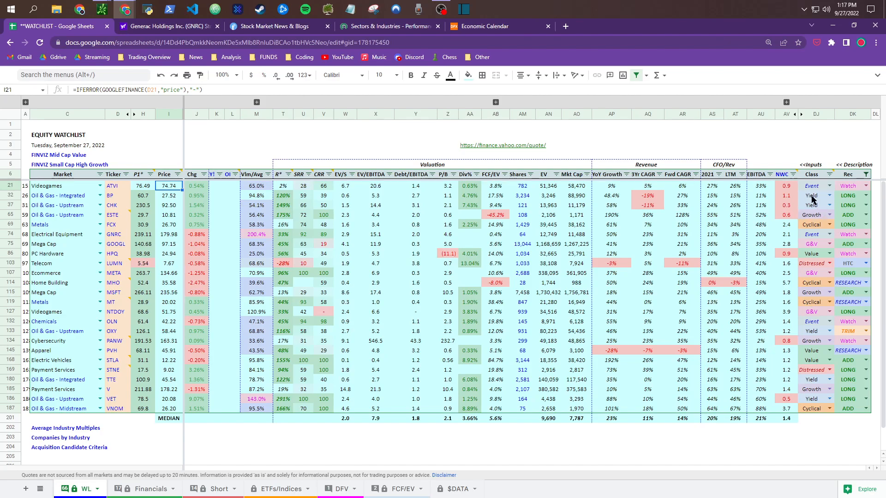
left_click(815, 187)
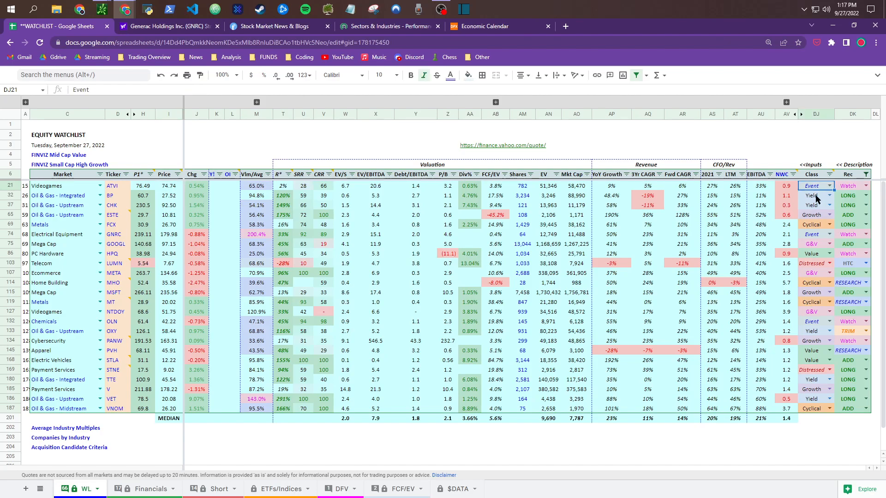
Step: Compare the Class cells of the Event stocks GNRC, OLN and ATVI
left_click(814, 235)
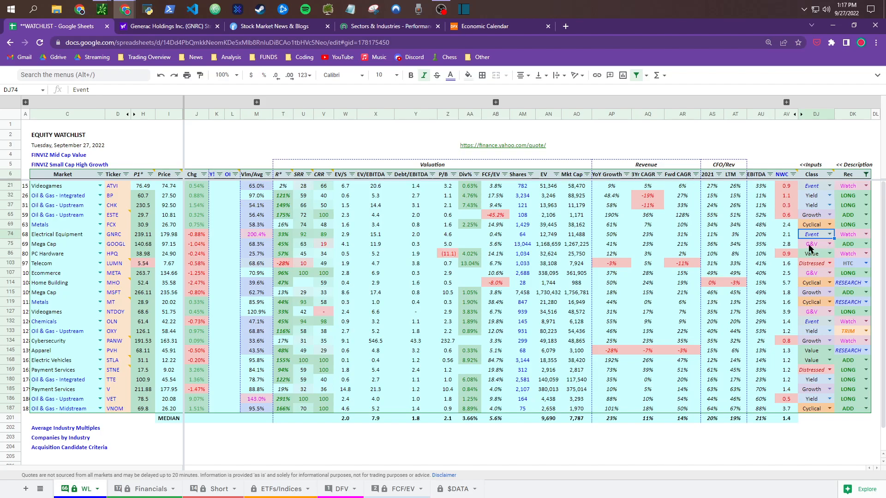
left_click(815, 323)
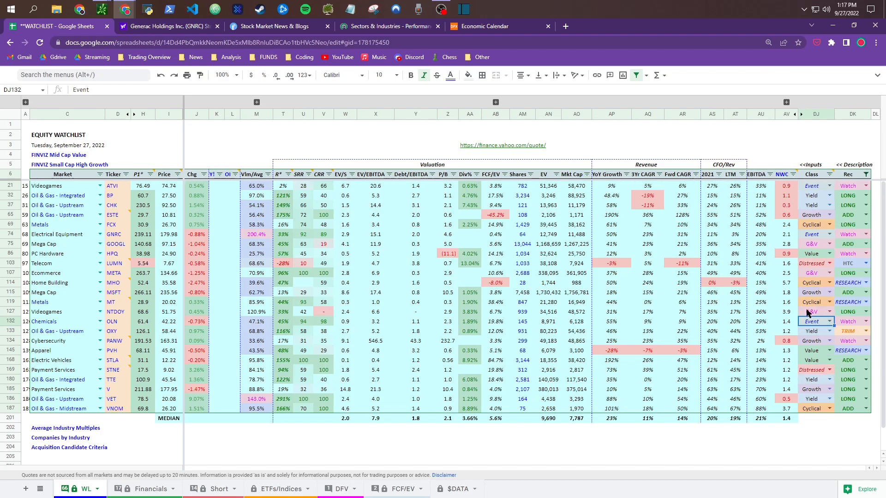
left_click(813, 186)
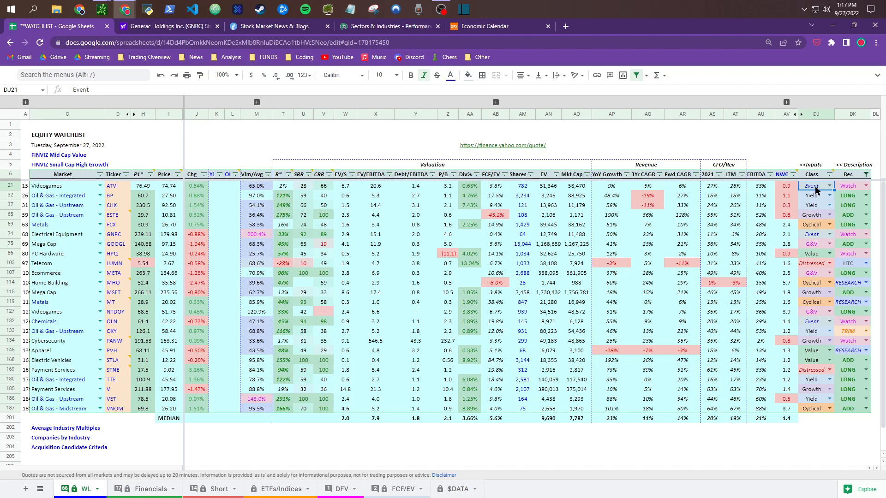
left_click(817, 235)
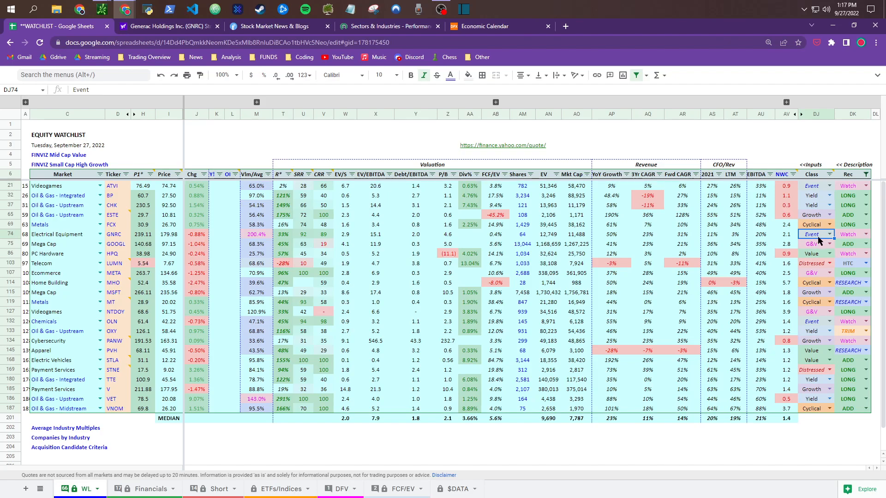
left_click(815, 321)
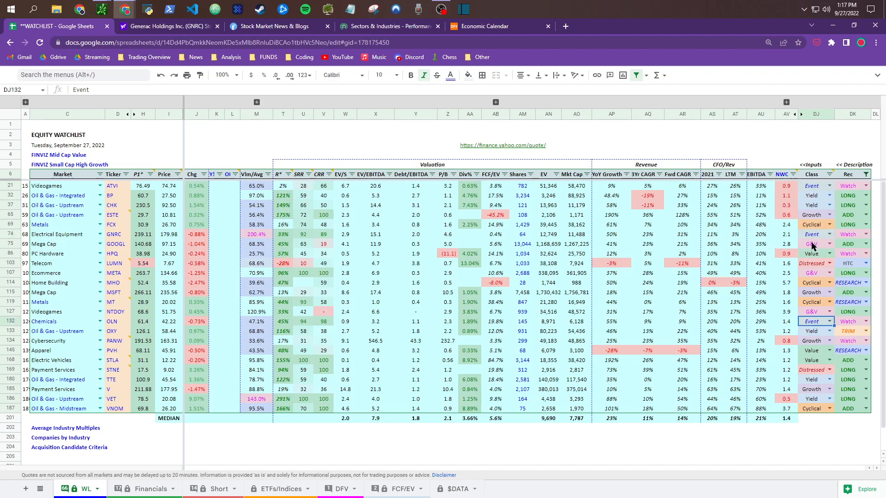
left_click(817, 238)
Step: Recheck ATVI's Class and Price cells and GNRC's Event classification
left_click(818, 186)
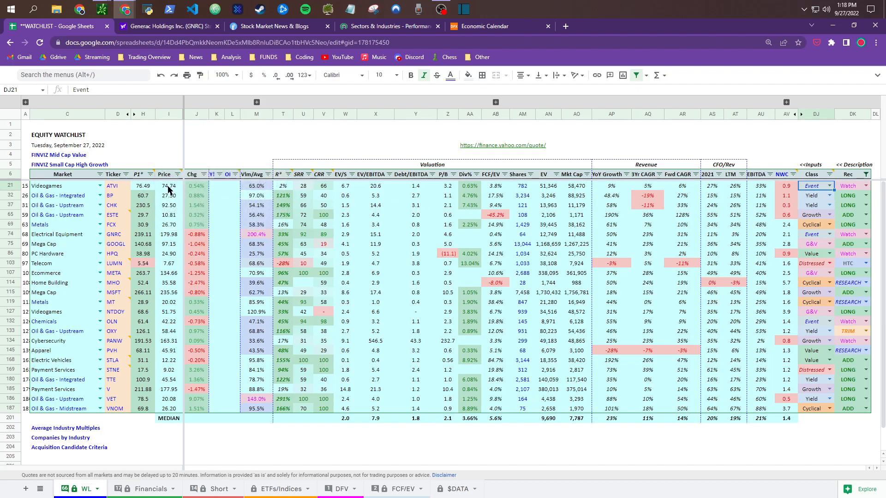
left_click(168, 187)
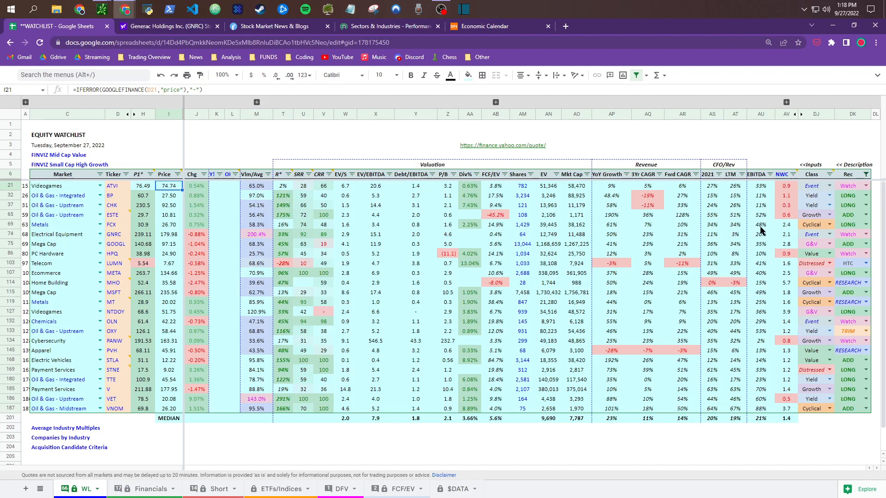
left_click(815, 187)
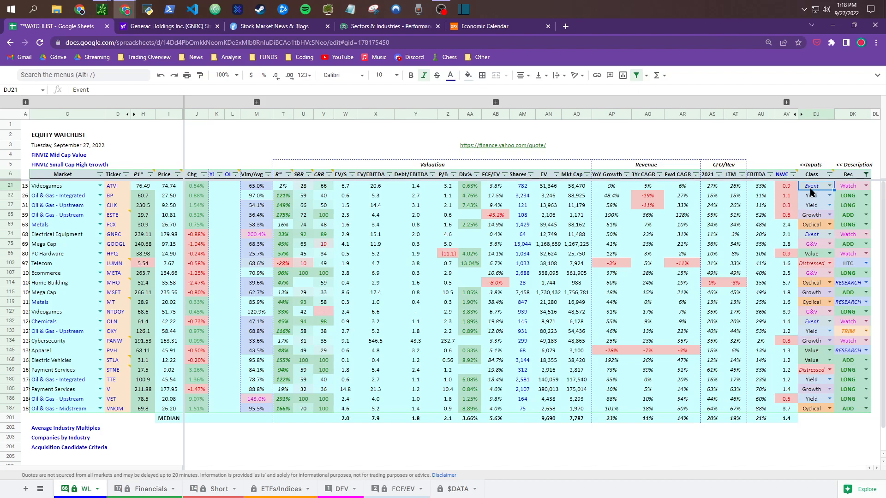
left_click(816, 237)
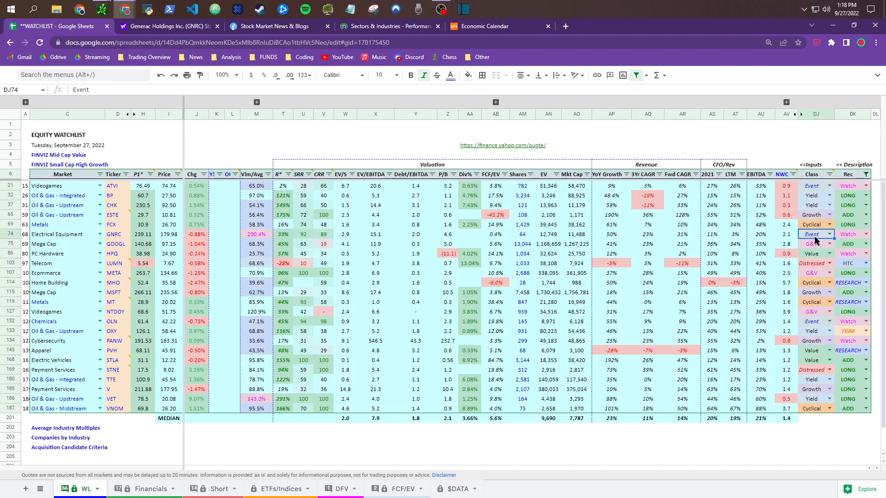
Step: List the Class options for ATVI and check BP's Yield classification
left_click(828, 186)
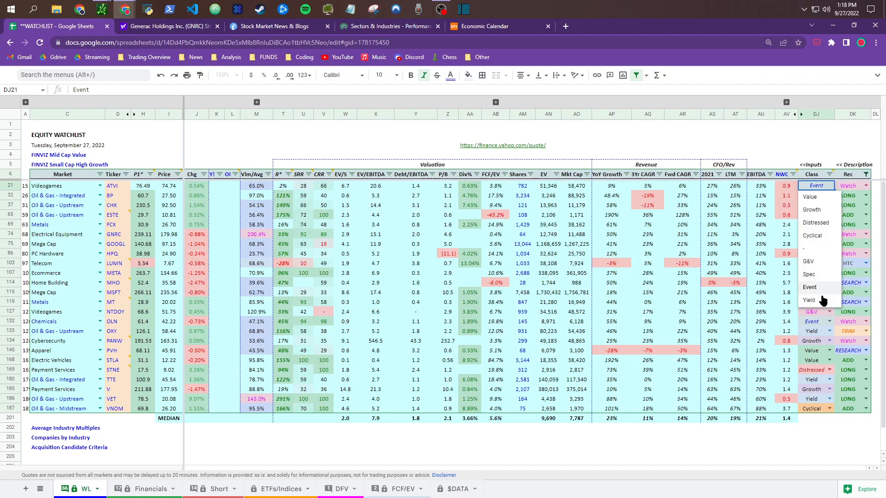
left_click(788, 199)
left_click(816, 196)
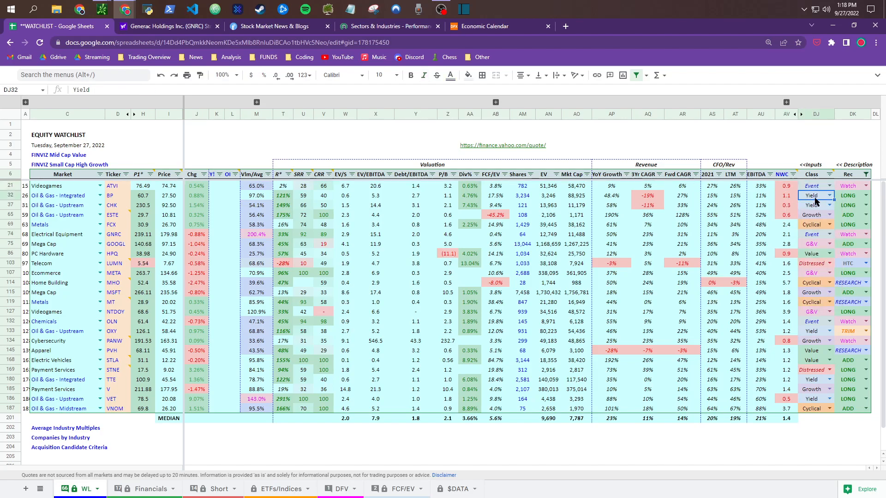
Step: Sort the watchlist by Class from A to Z and select BP's Class cell
left_click(830, 174)
left_click(742, 190)
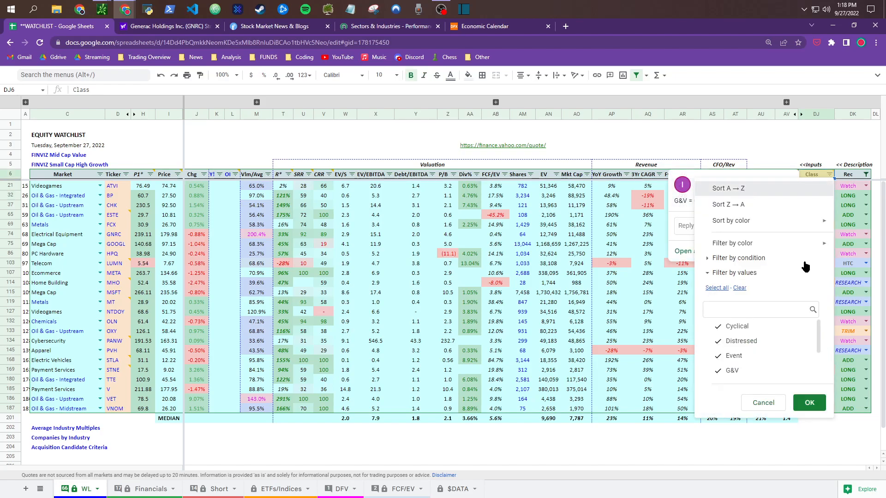
left_click(813, 372)
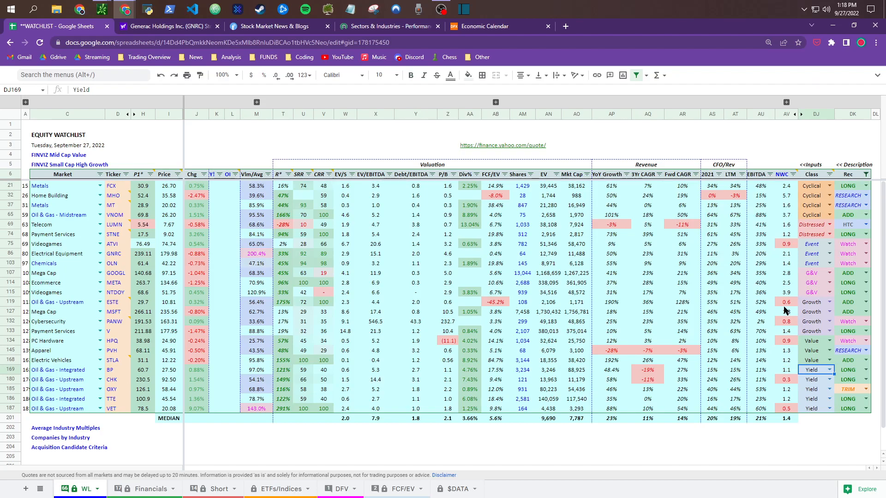
Step: Go through the Yield stocks' Class cells from BP down to VET and back to BP
key("Down")
key("Down")
key("Down")
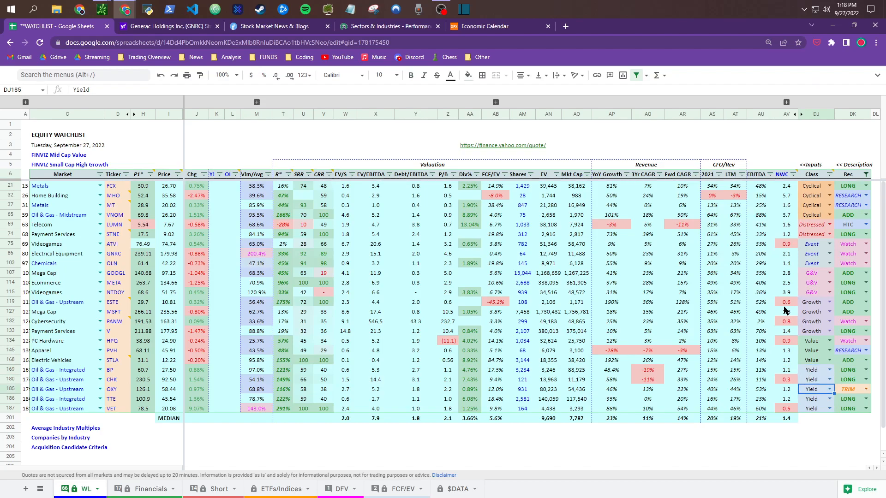
key("Down")
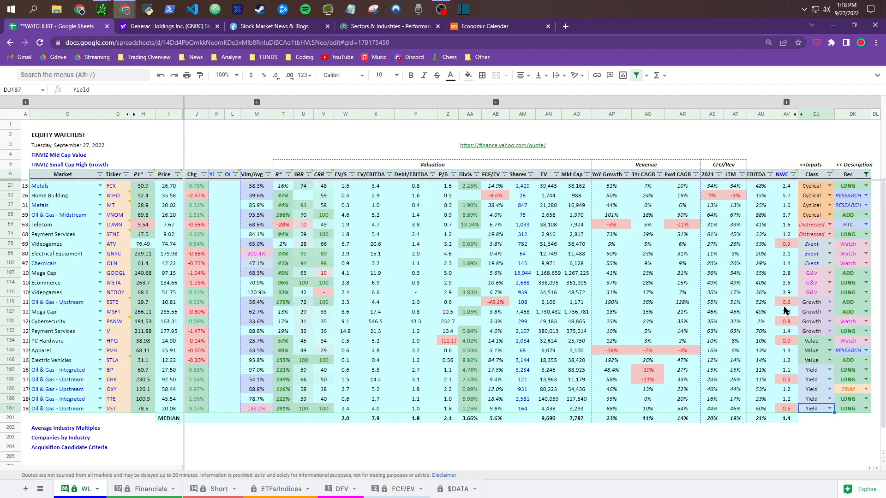
key("Up")
key("Up")
key("Up")
key("Up")
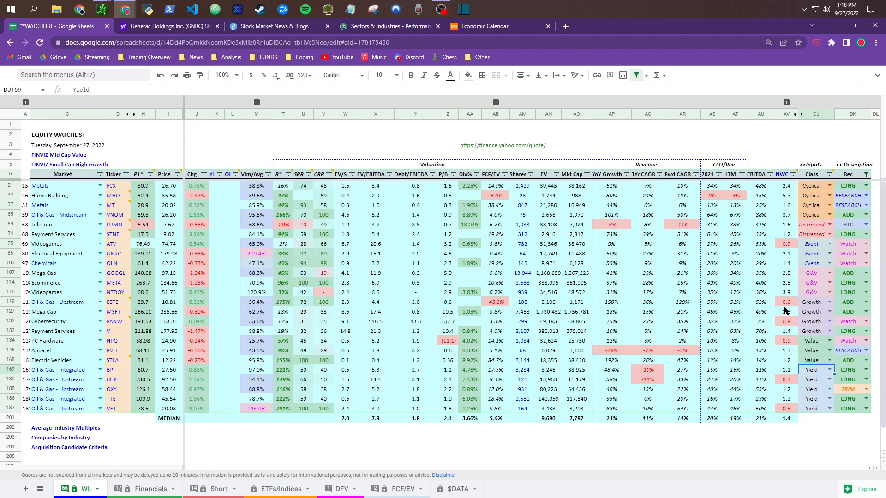
Step: Compare FCX's Cyclical classification with the Yield classification of BP and CHK
left_click(809, 188)
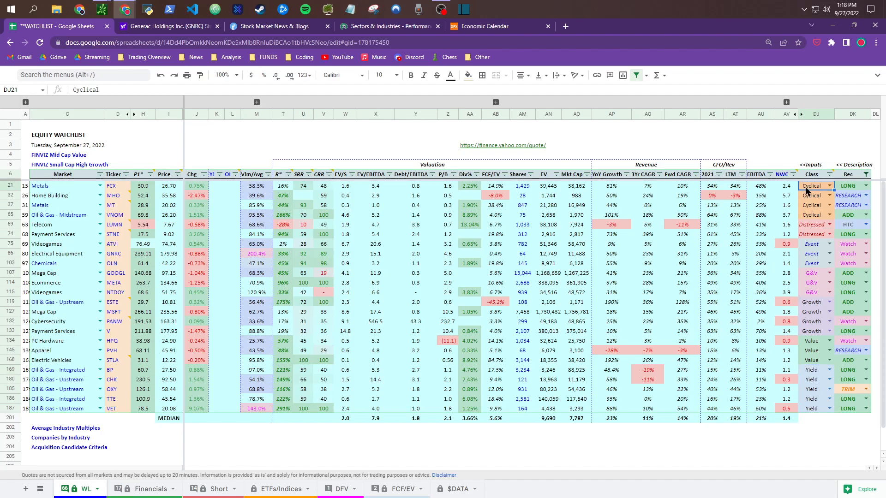
left_click(817, 372)
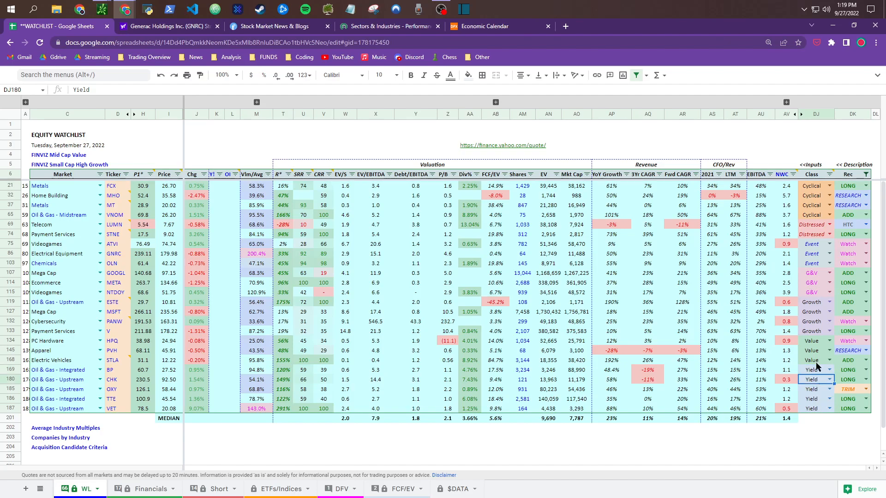
left_click(815, 380)
left_click(816, 372)
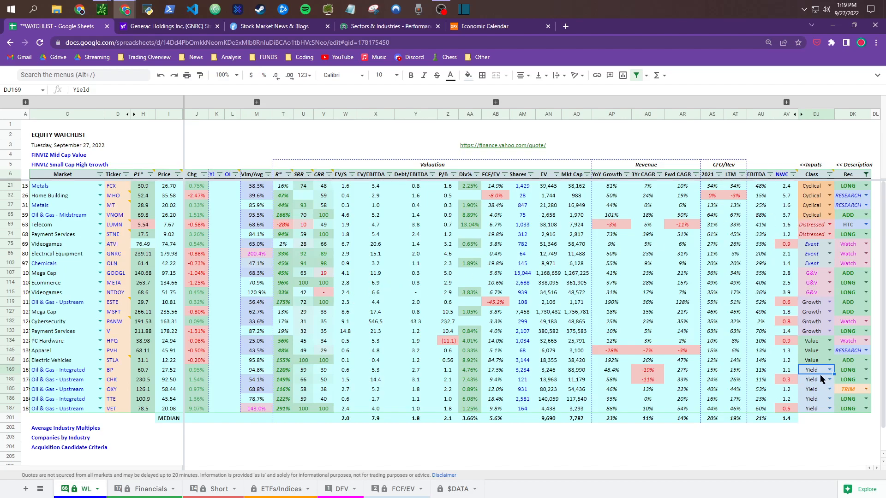
Step: Review the Yield group from BP to VET by highlighting its Class cells and matching tickers
left_click_drag(820, 375, 820, 409)
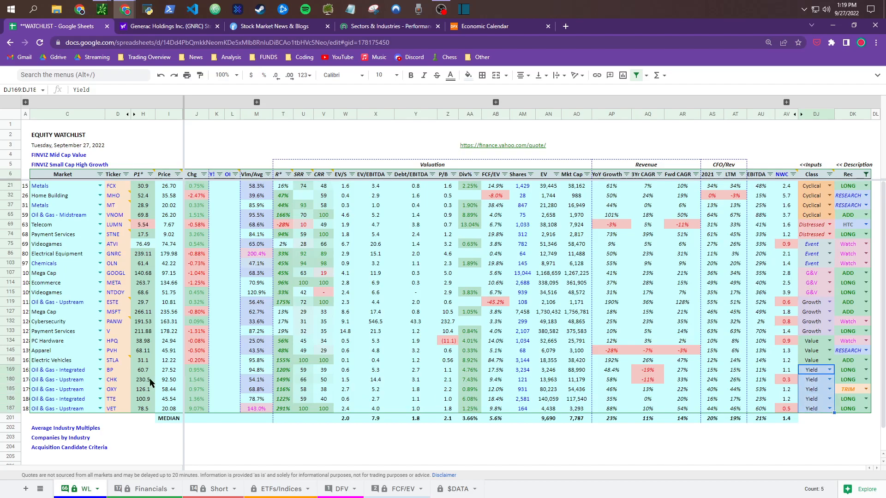
left_click_drag(114, 370, 115, 412)
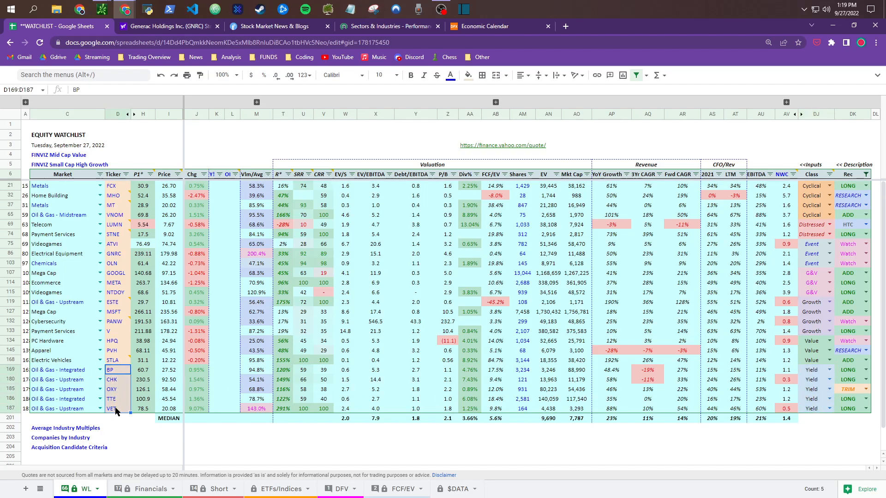
left_click_drag(816, 372, 813, 406)
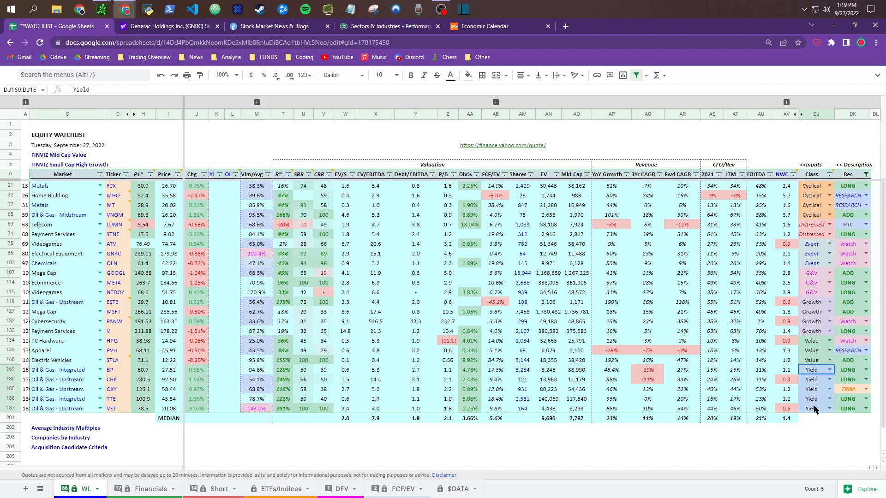
left_click(818, 371)
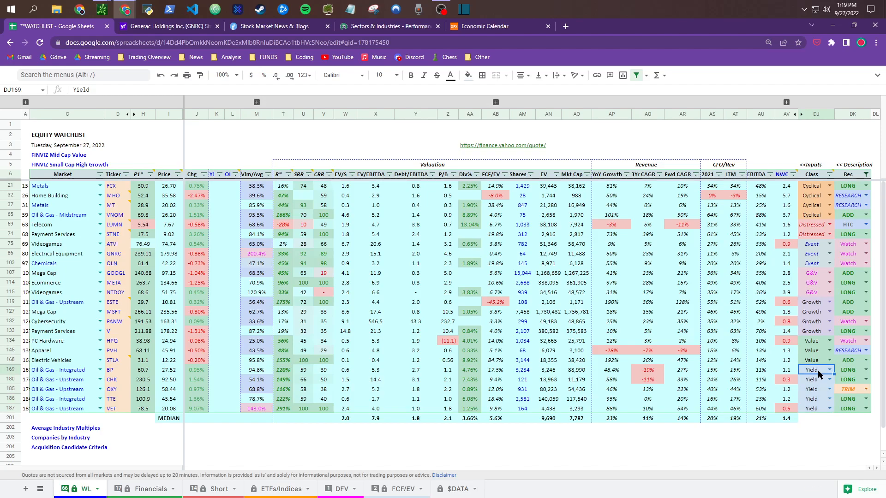
left_click_drag(818, 371, 817, 402)
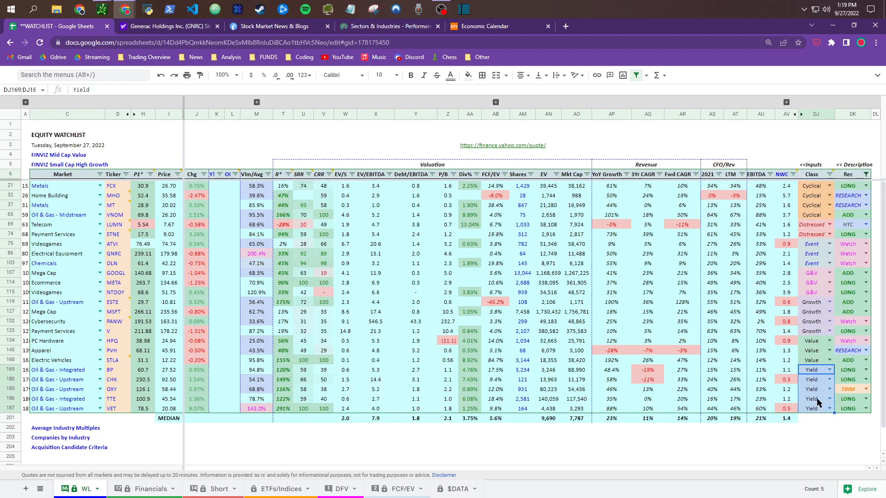
left_click(818, 371)
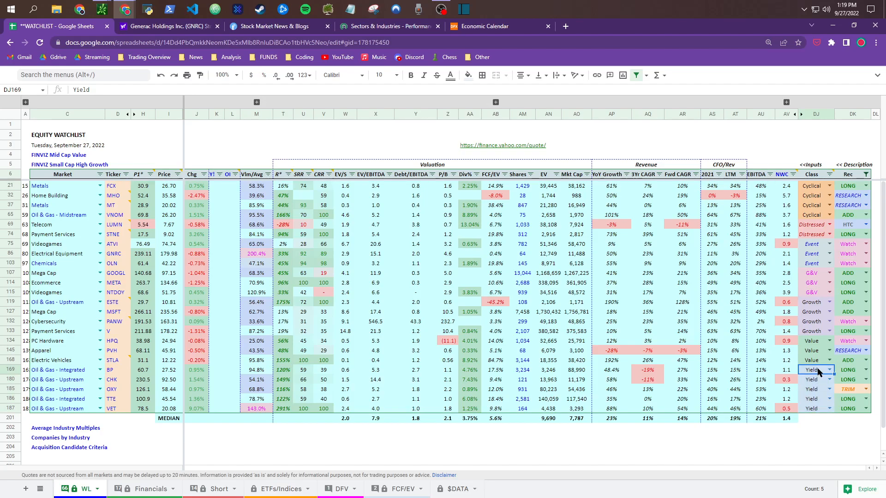
Step: Compare VNOM's ticker and Cyclical classification with the Yield tickers from BP to VET
left_click(815, 215)
left_click(123, 217)
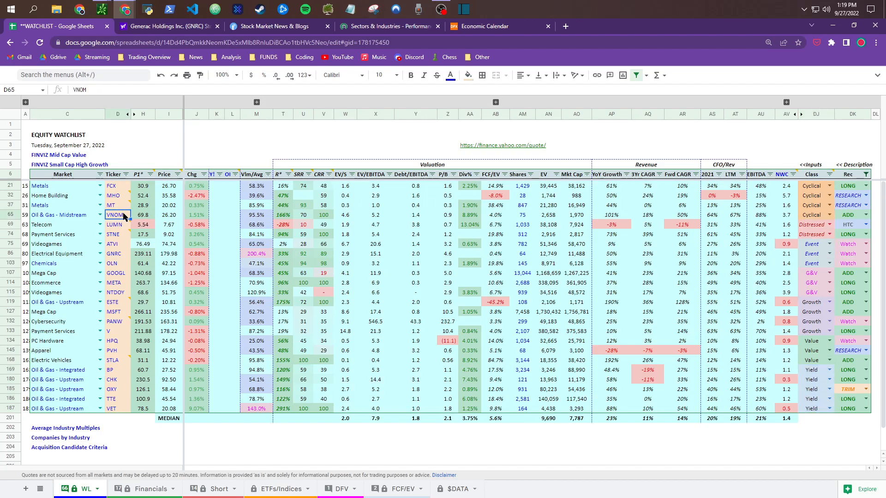
left_click(814, 215)
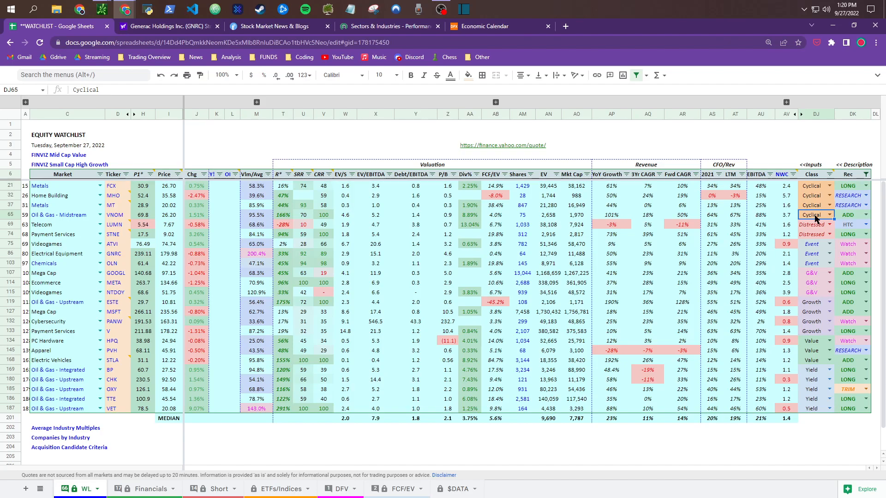
left_click(116, 216)
left_click_drag(118, 370, 115, 406)
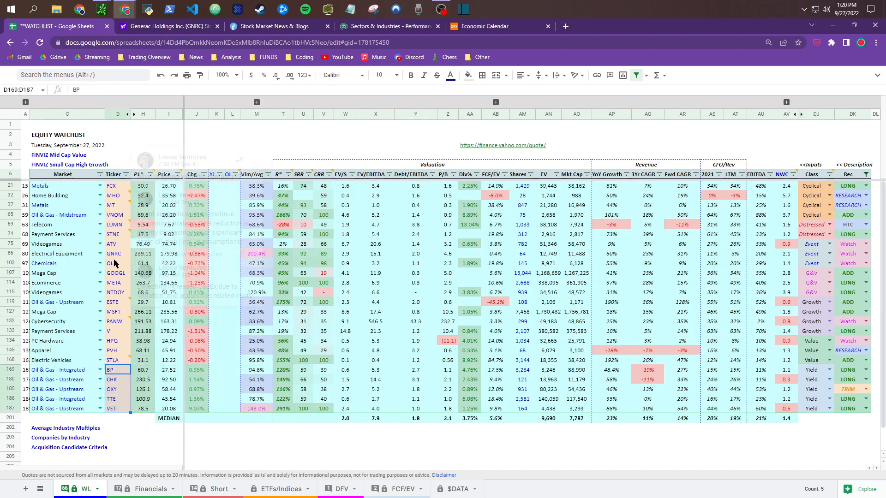
left_click(117, 216)
left_click(803, 216)
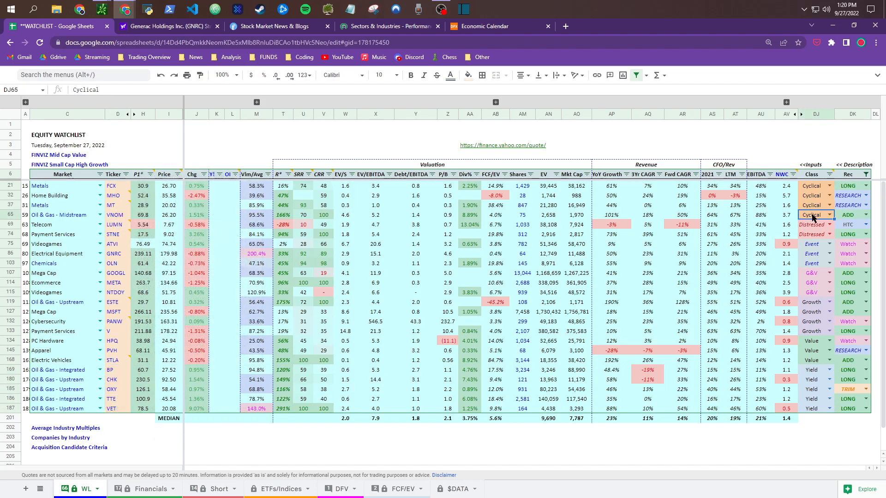
Step: Check the comments on MT's ticker and the Cyclical classification of MT, MHO and FCX
left_click(111, 205)
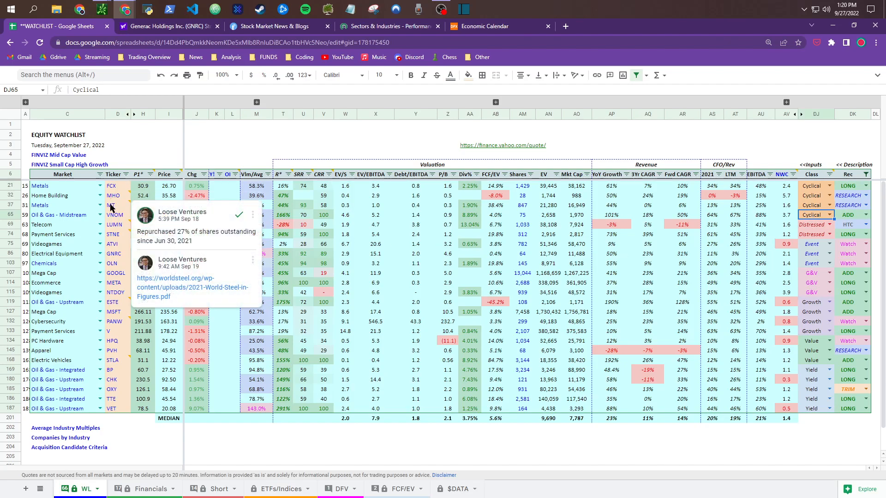
left_click(818, 208)
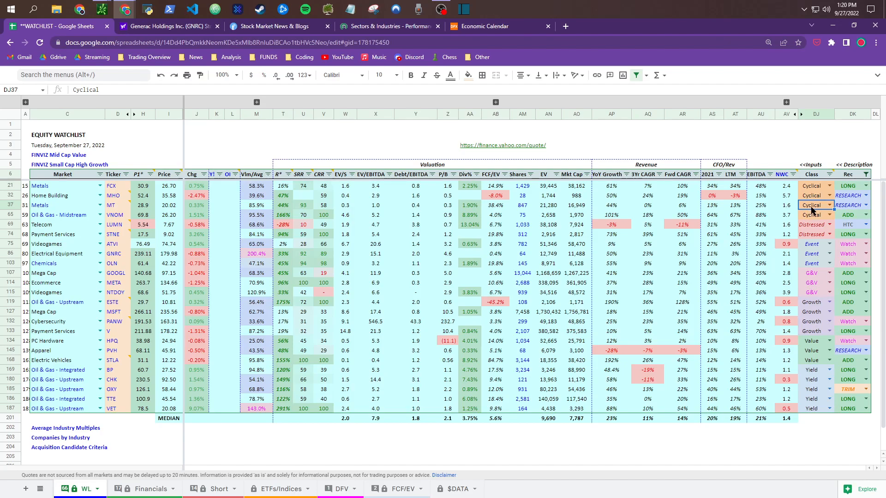
left_click(817, 197)
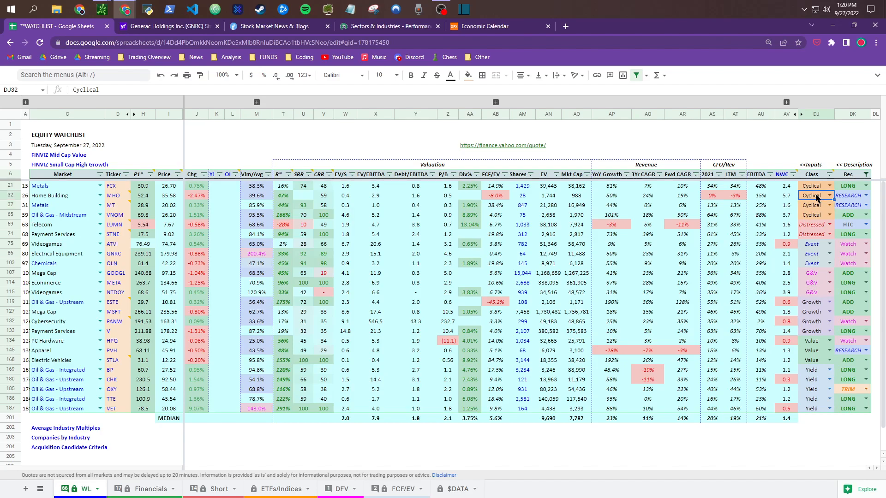
left_click(818, 187)
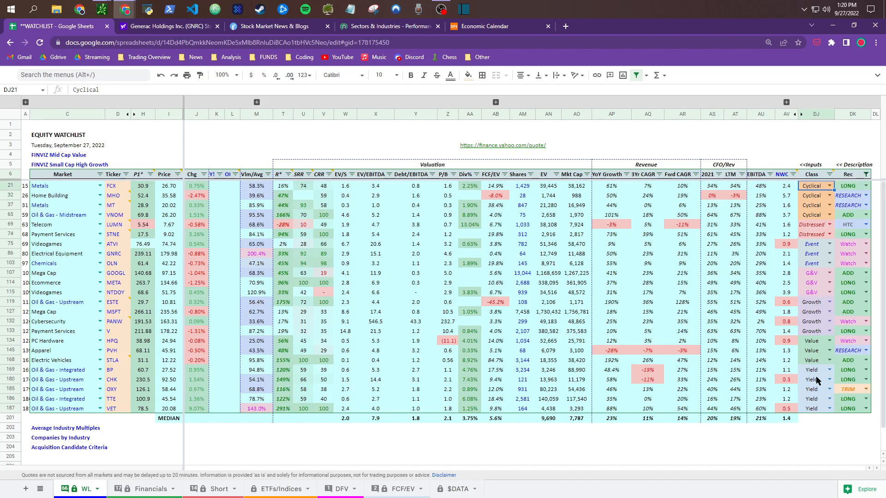
Step: Highlight the Yield group's Class cells, list FCX's Class options, and check HPQ's Value classification
left_click_drag(813, 372, 815, 409)
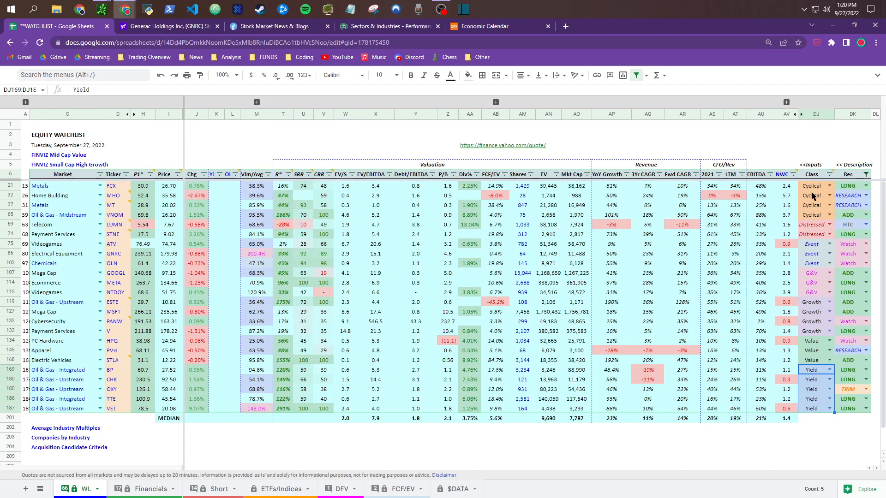
left_click(829, 185)
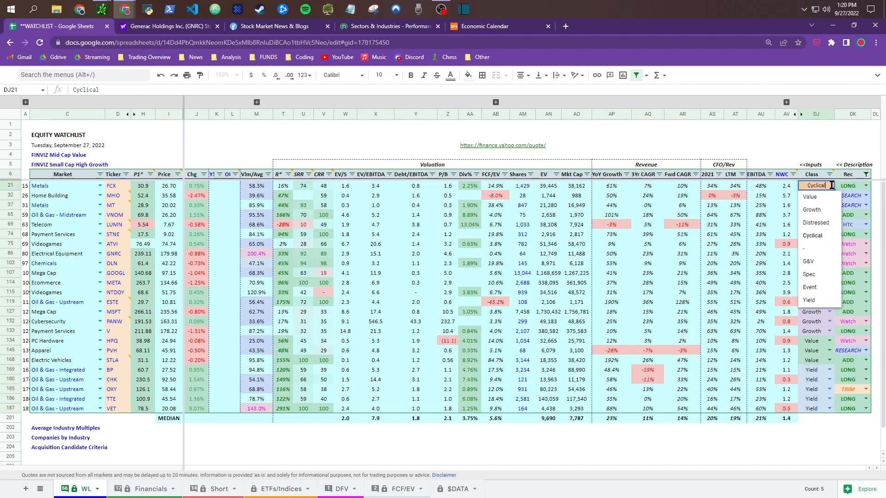
left_click(812, 342)
Step: Read the CRR column's note and inspect the CRR formulas of the Cyclical stocks FCX and VNOM
mouse_move(322, 178)
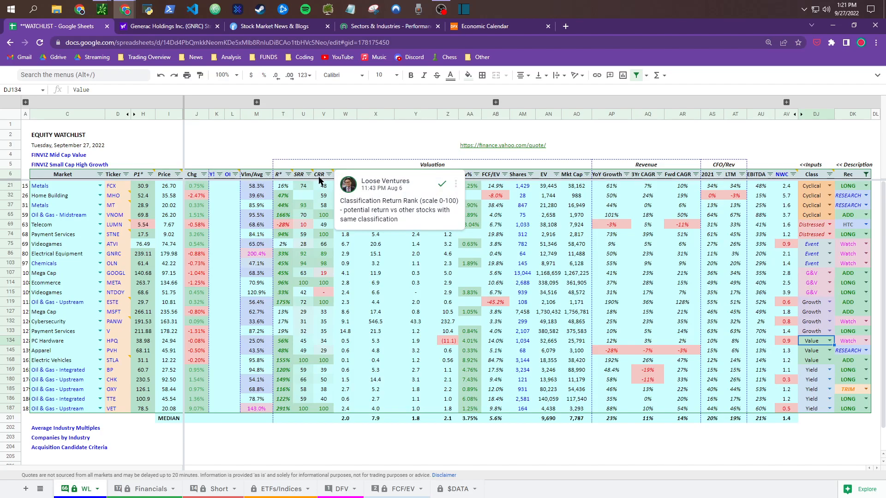
left_click(325, 187)
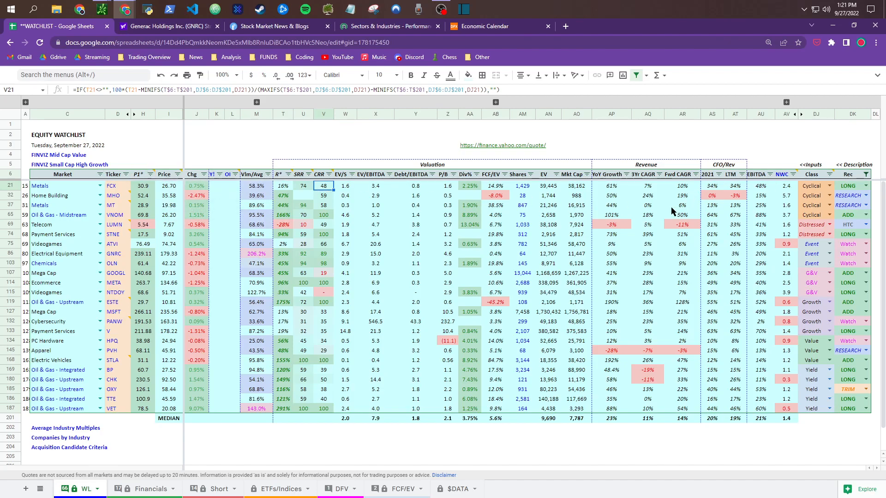
left_click_drag(804, 193, 811, 313)
left_click(303, 196)
left_click(326, 214)
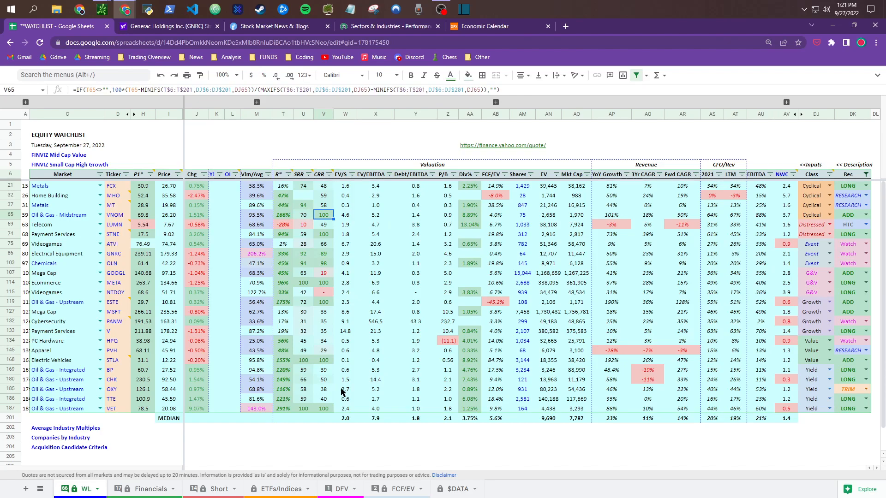
Step: Examine BP's CRR cell, followed by VET's R*, SRR and CRR cells together
left_click(329, 371)
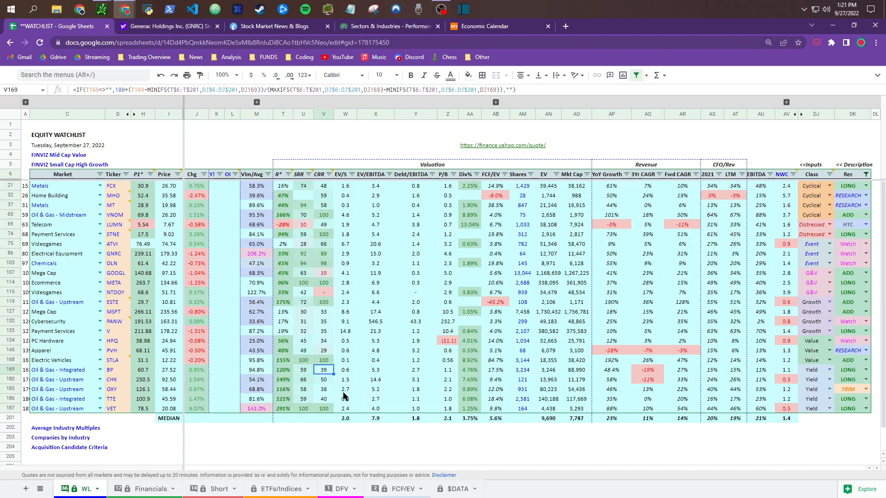
left_click(325, 411)
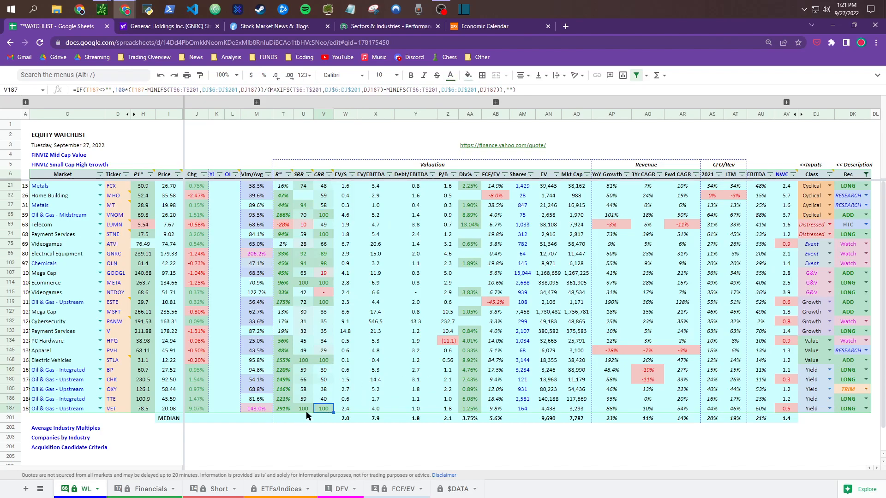
left_click(307, 410)
left_click_drag(286, 410, 311, 415)
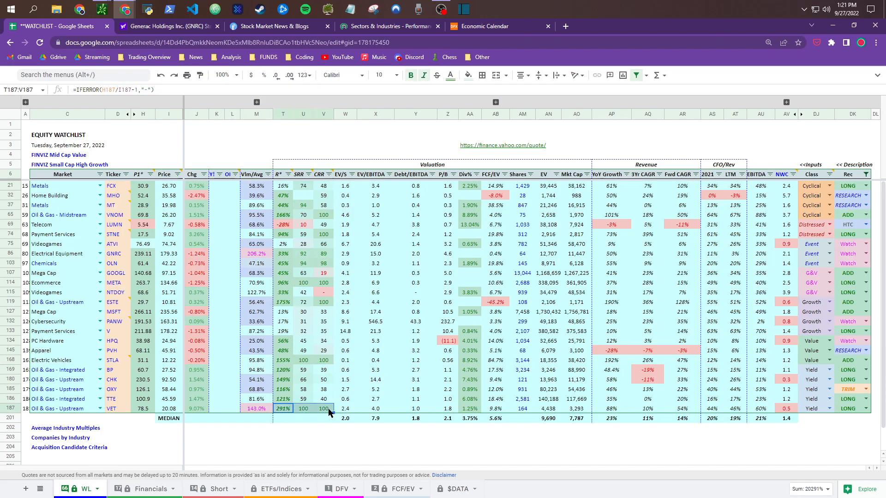
left_click(306, 410)
left_click(323, 411)
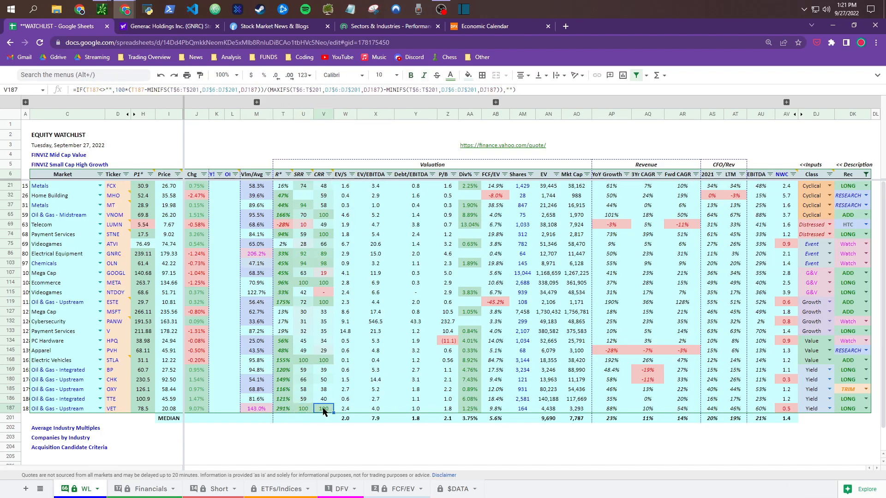
Step: Recheck VET's SRR, R* and CRR formulas against OXY's CRR cell
left_click(308, 410)
left_click(287, 410)
left_click(326, 411)
left_click(328, 390)
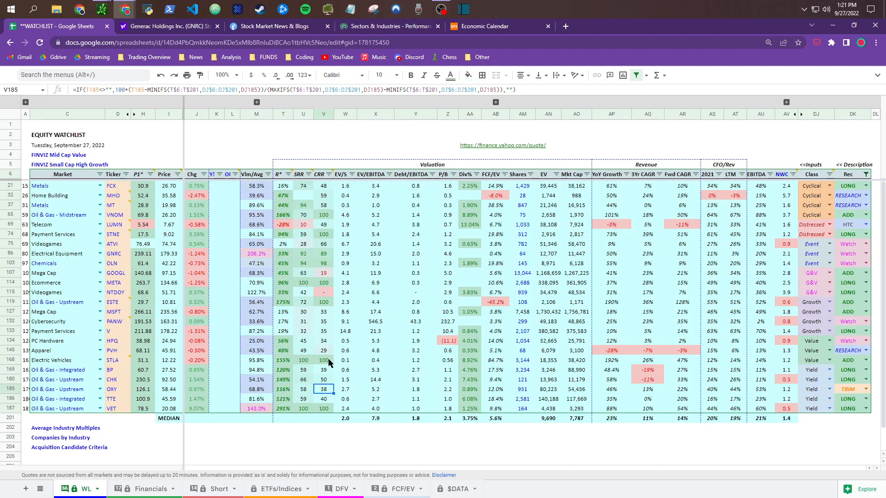
Step: Examine ESTE's CRR cell, its Growth classification and the comments on its ticker
left_click(321, 304)
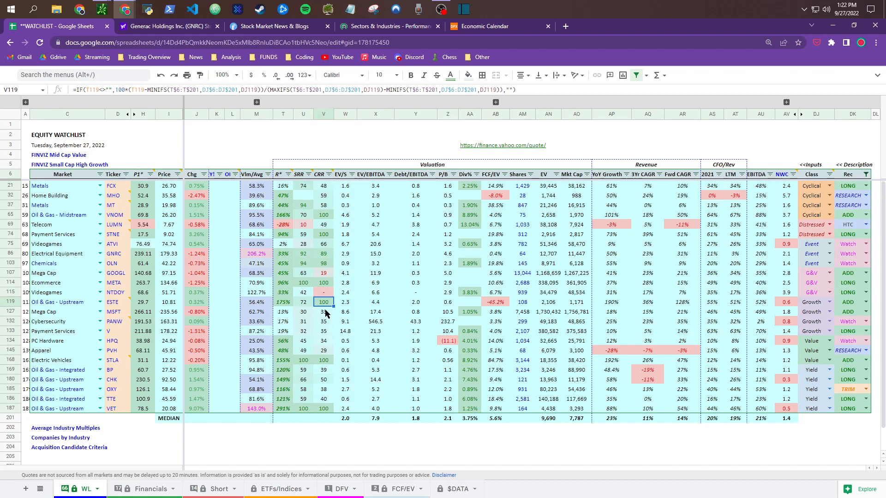
left_click(813, 304)
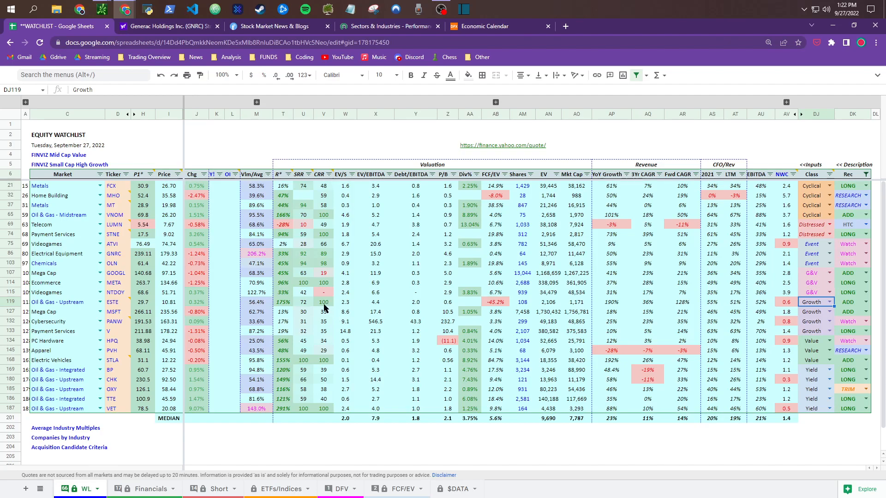
left_click(114, 304)
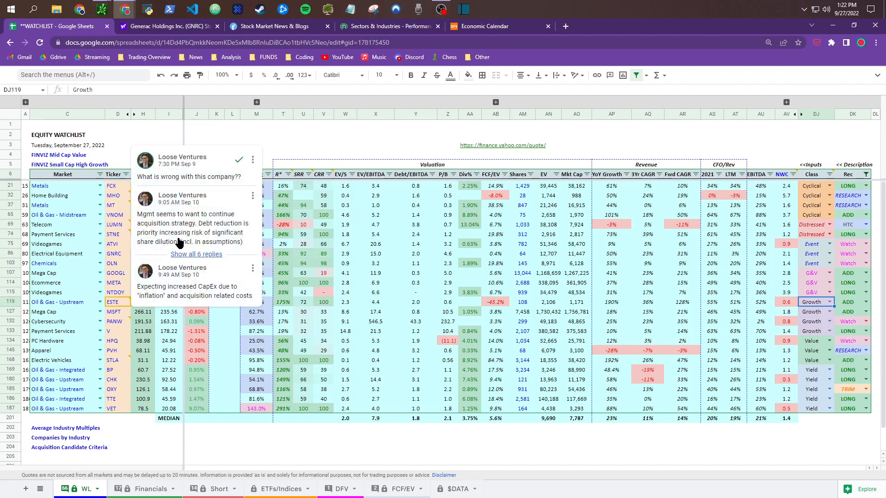
Step: Read through the comment thread on ESTE's ticker, highlighting the remark that share dilution is included in assumptions
scroll(207, 257, "down", 1)
scroll(214, 326, "down", 3)
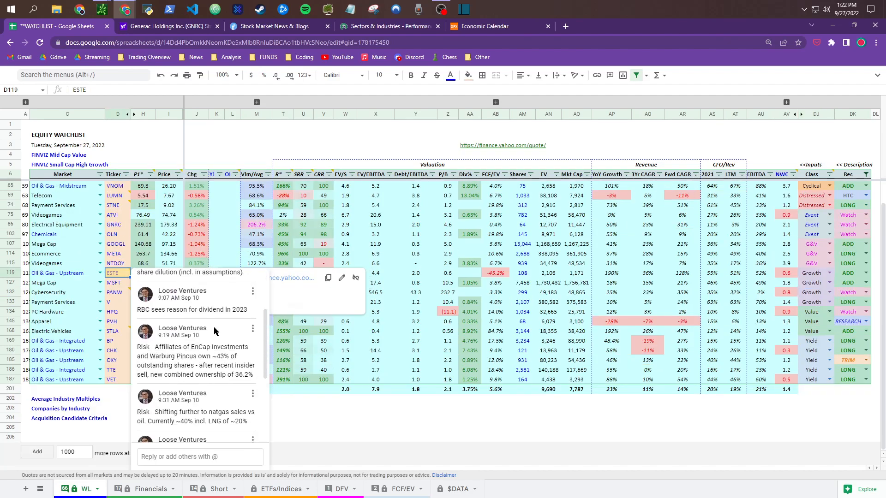
scroll(216, 334, "up", 3)
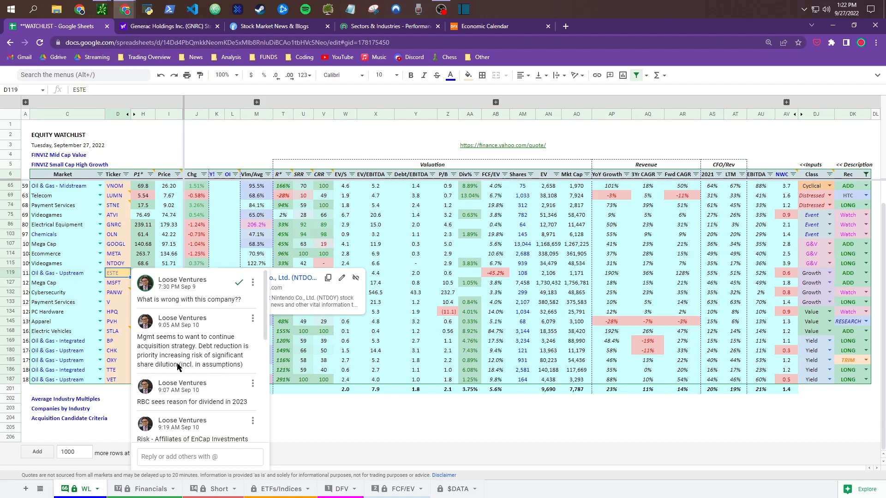
left_click_drag(180, 365, 238, 368)
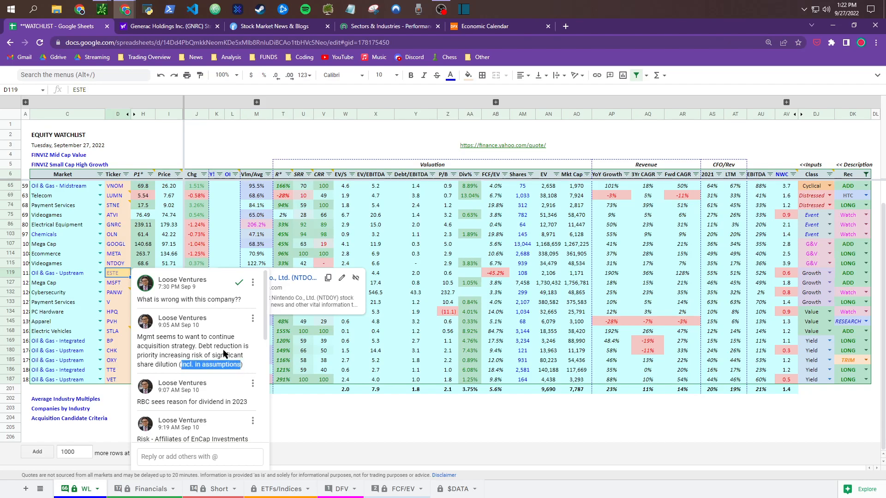
left_click(224, 359)
scroll(224, 359, "down", 3)
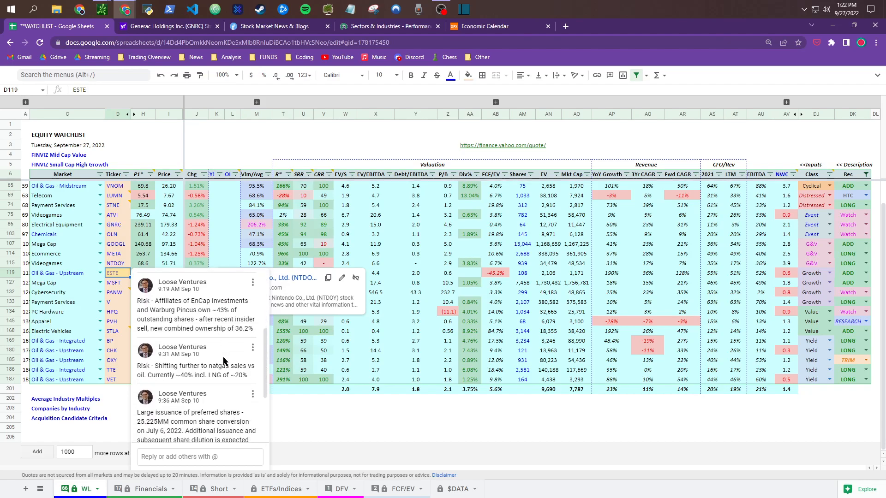
left_click(669, 277)
Step: Compare the Class cell of ESTE with the Class cell of MSFT
left_click(817, 274)
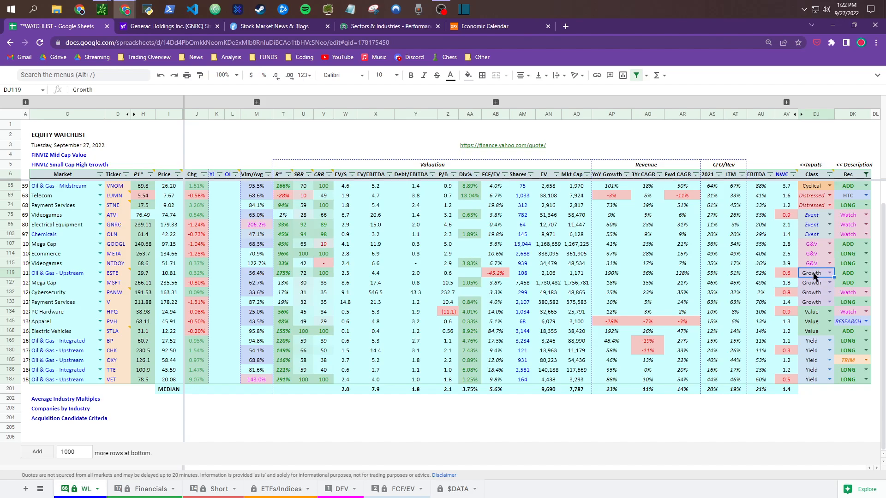
mouse_move(125, 269)
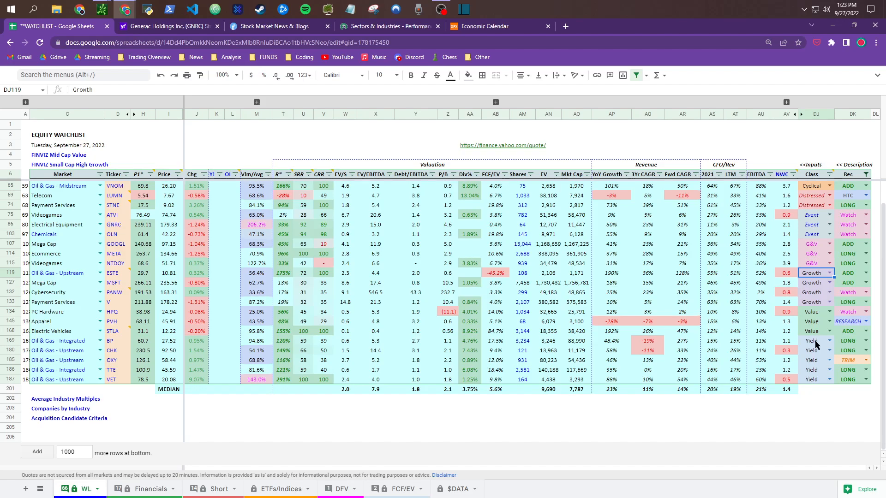
left_click(818, 284)
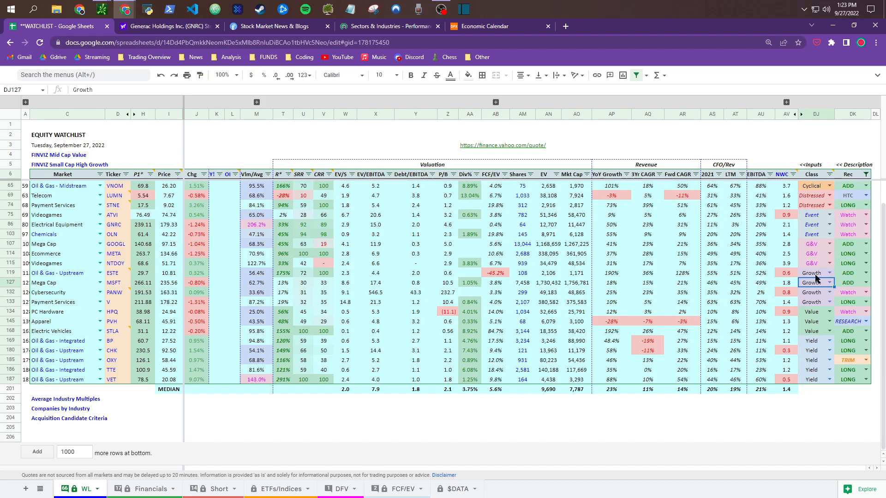
left_click(816, 275)
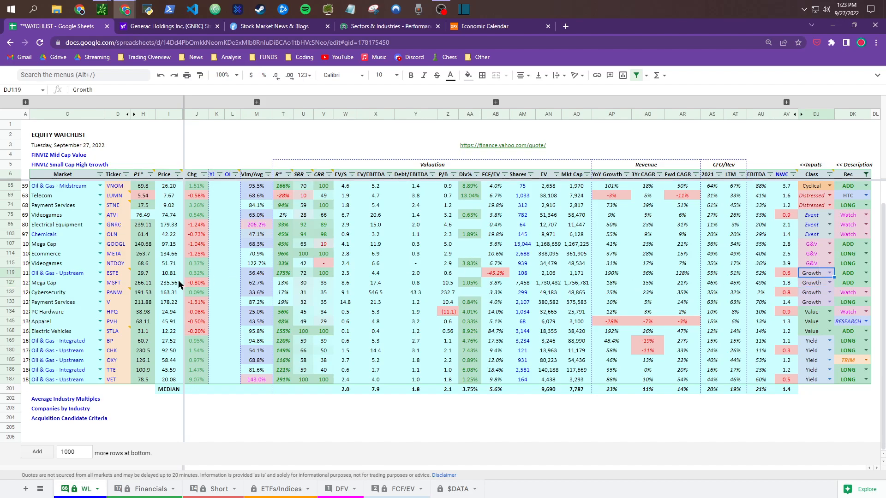
Step: Inspect the CRR formulas of the Growth stocks one by one, from ESTE through MSFT and PANW
left_click(323, 273)
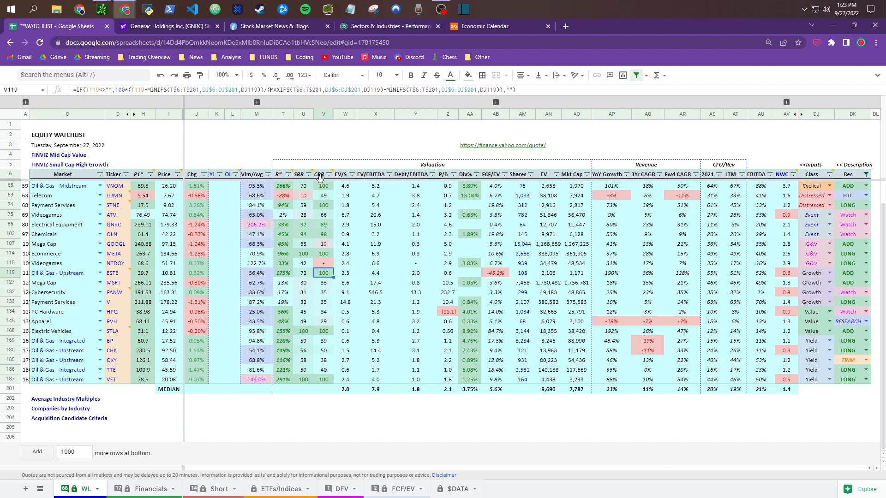
mouse_move(320, 176)
left_click(323, 283)
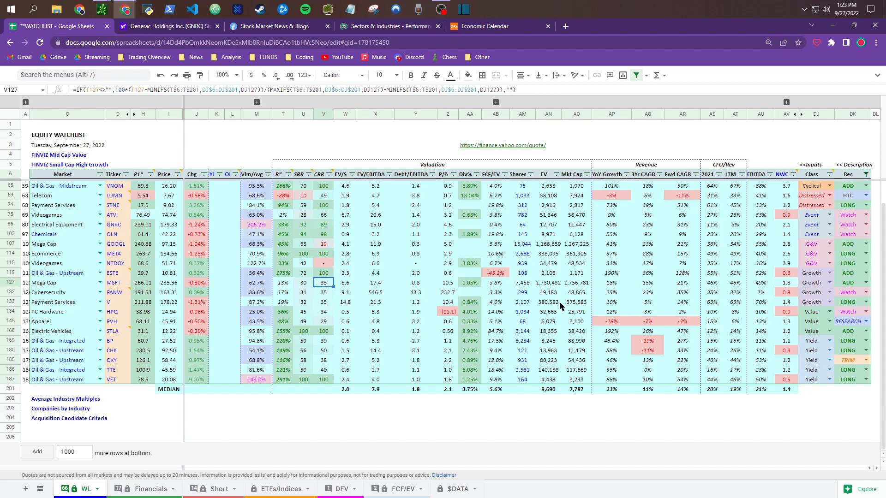
key("Down")
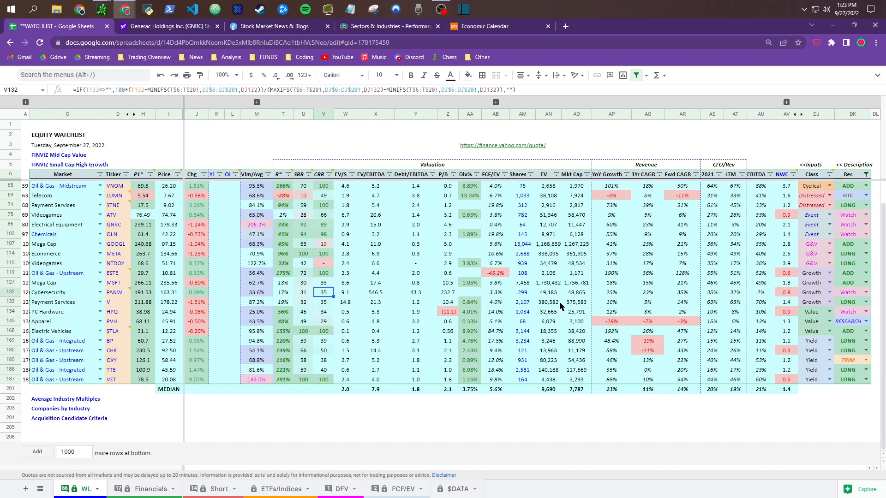
key("Down")
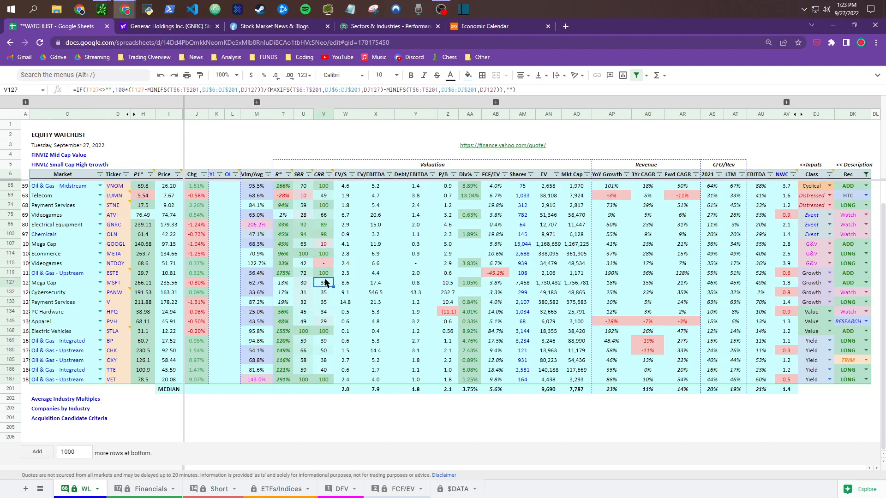
Step: Highlight the CRR cells of ESTE through V and match them with the same stocks' Growth Class cells
left_click_drag(324, 273, 324, 306)
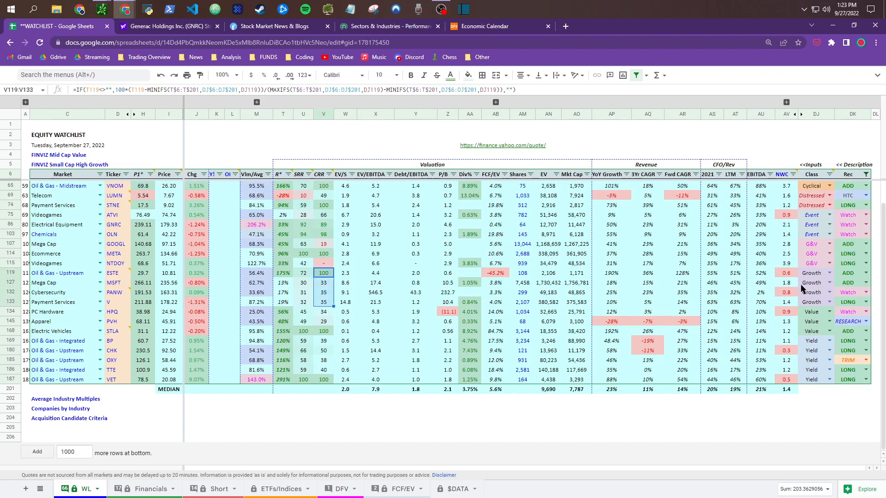
left_click_drag(812, 276, 813, 303)
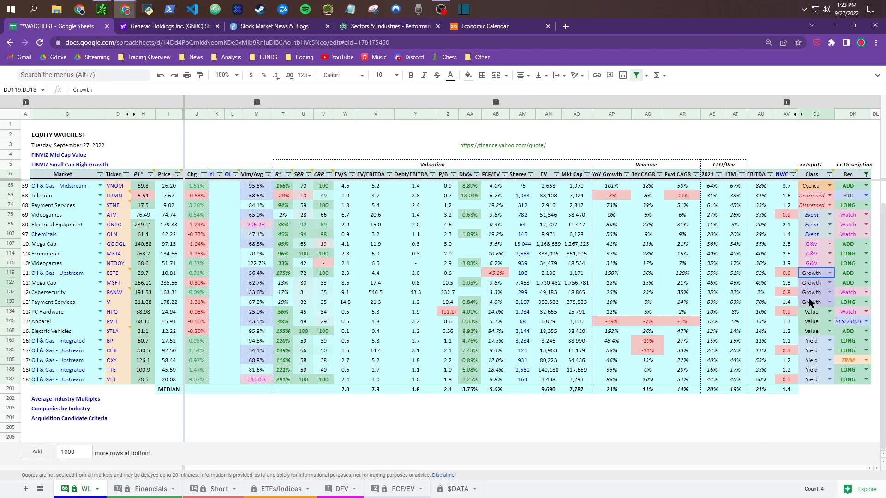
left_click(324, 278)
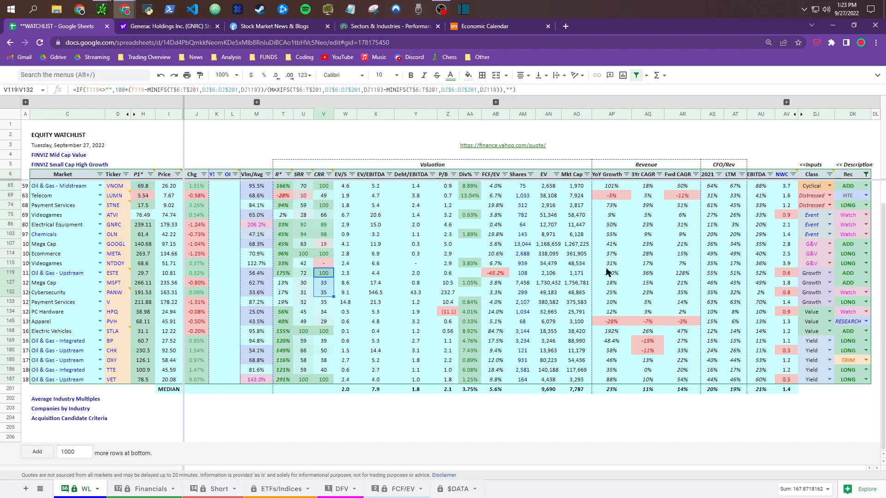
Step: Check the G&V Class cells of GOOGL and META, and highlight the CRR cells of MSFT, PANW and V
left_click(816, 245)
left_click(815, 254)
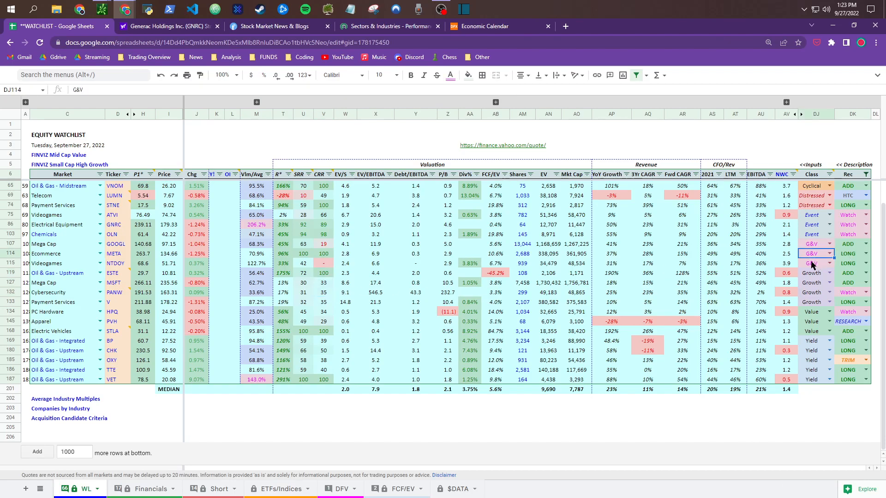
left_click_drag(324, 282, 325, 312)
left_click_drag(326, 301, 326, 301)
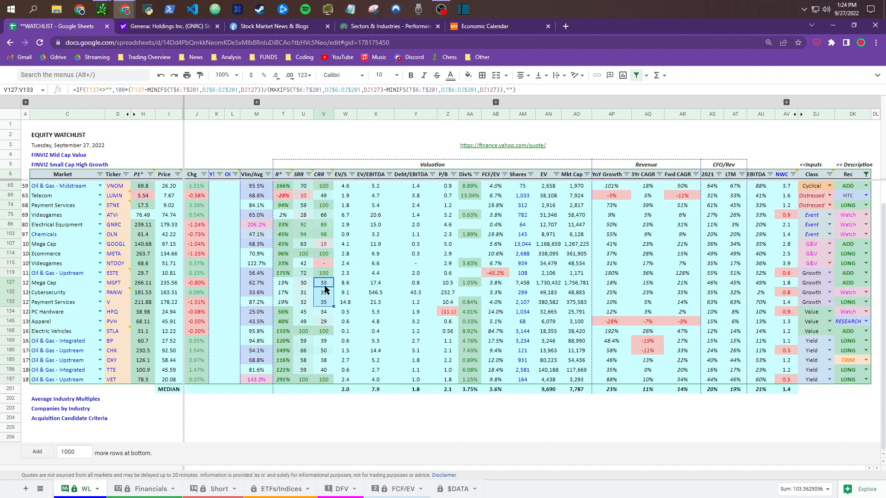
Step: Examine GNRC's CRR cell and set the stock's Class to Growth
left_click(325, 226)
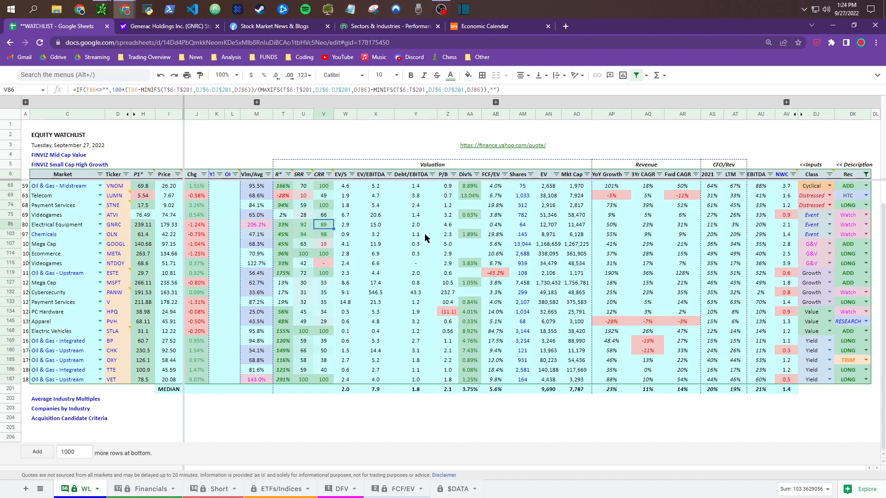
left_click(815, 226)
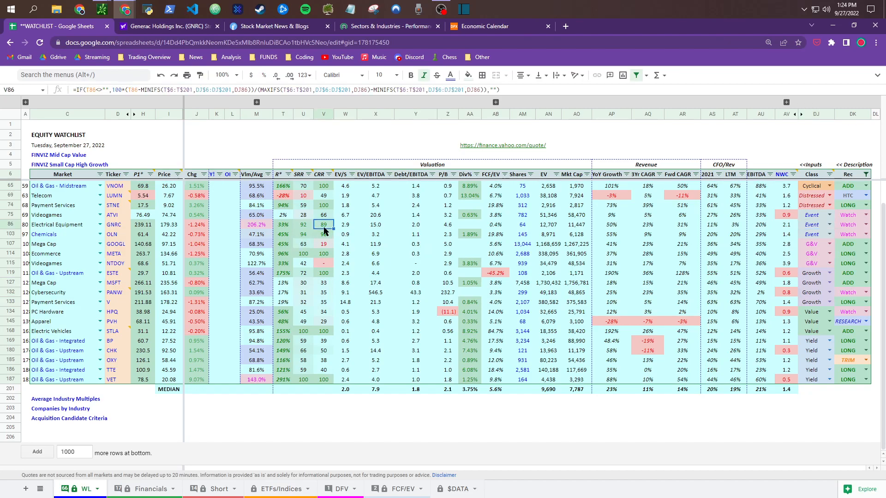
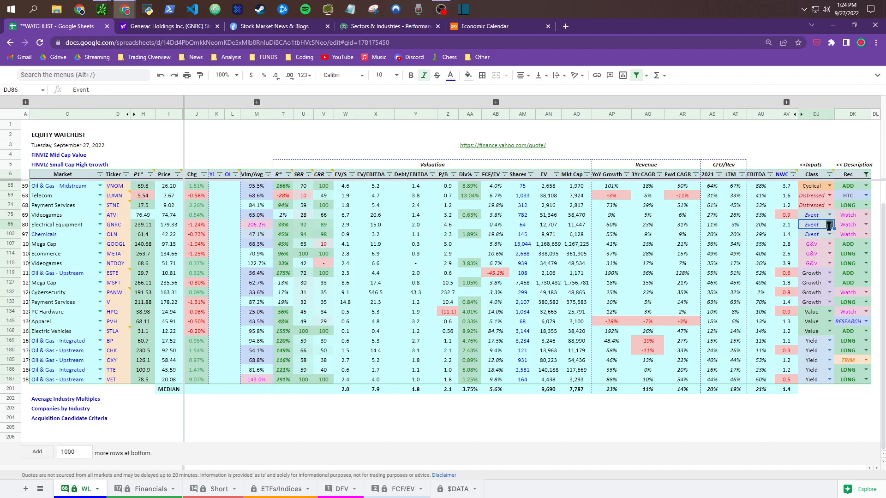
left_click(830, 225)
left_click(815, 259)
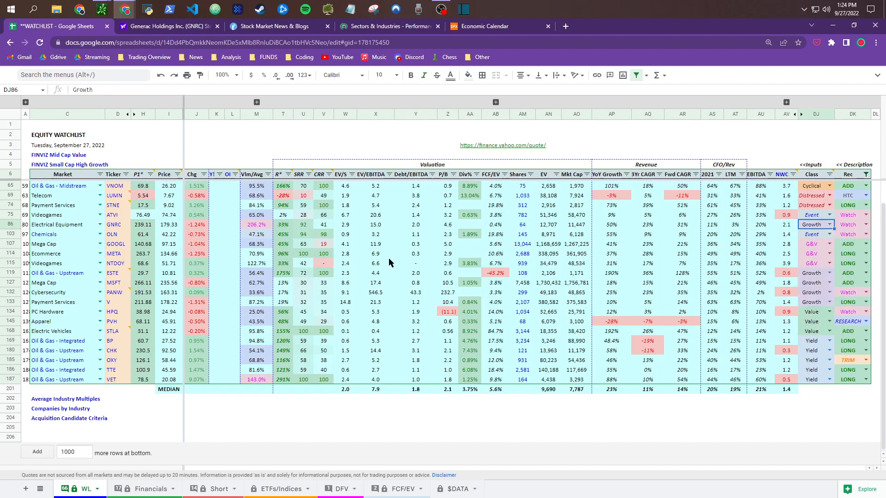
Step: Change the Class of GNRC in row 86 to Event
left_click(322, 226)
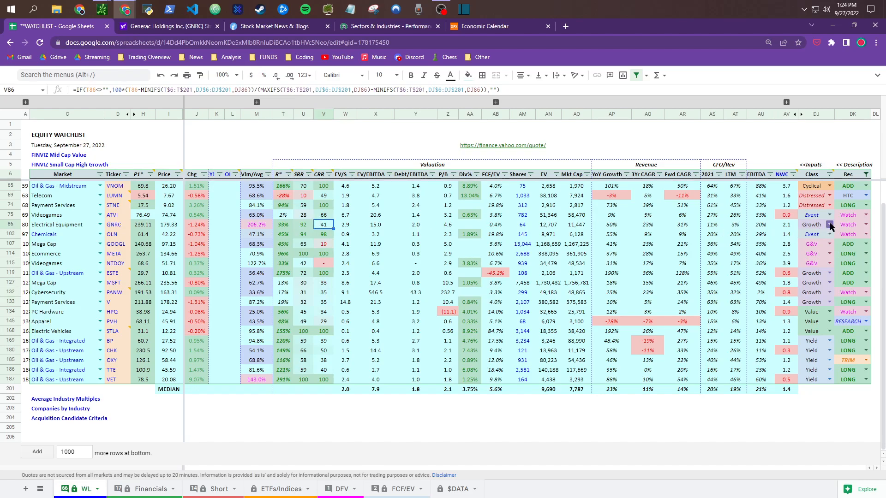
left_click(829, 224)
left_click(819, 290)
key("Return")
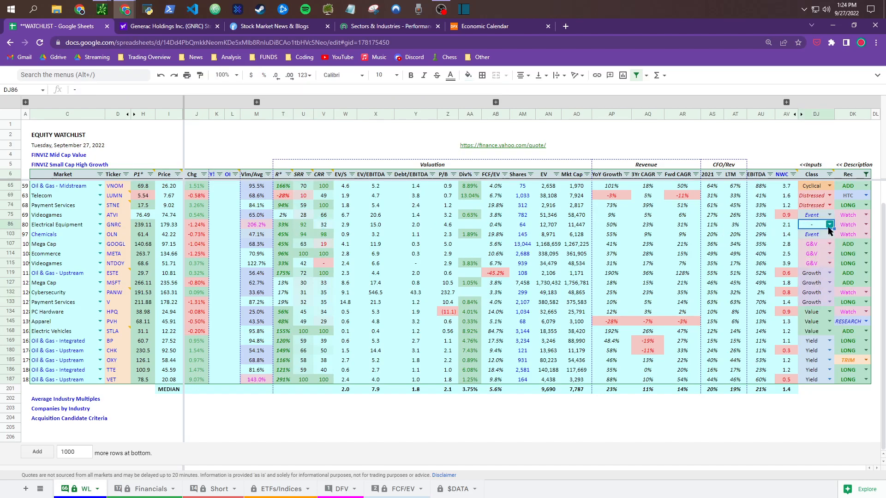
left_click(819, 327)
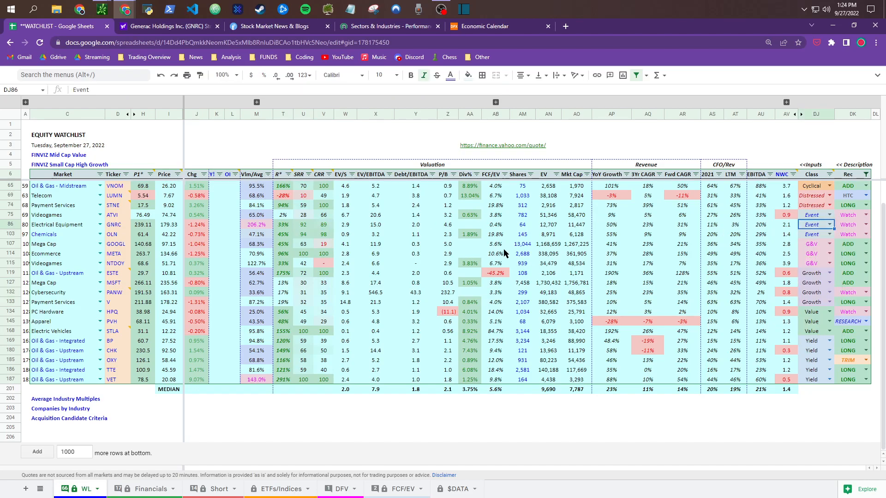
Step: Try the Growth class for GOOGL in row 107 and check its CRR score
left_click(329, 284)
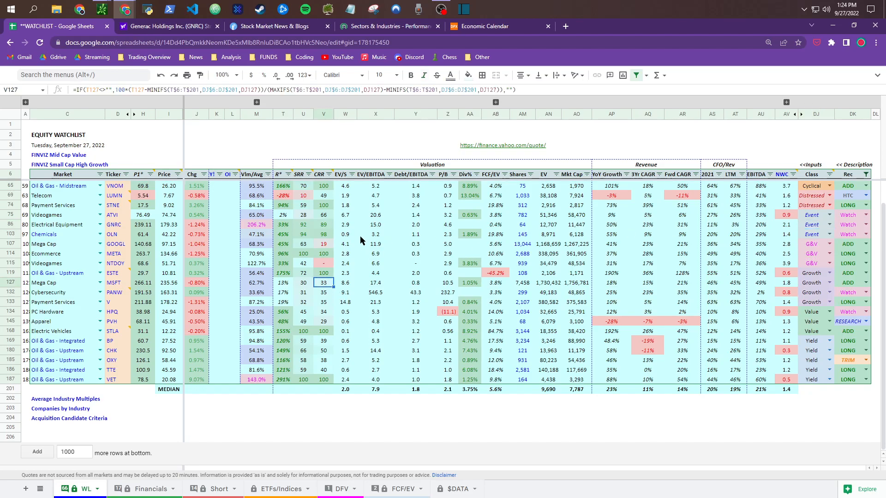
left_click(325, 246)
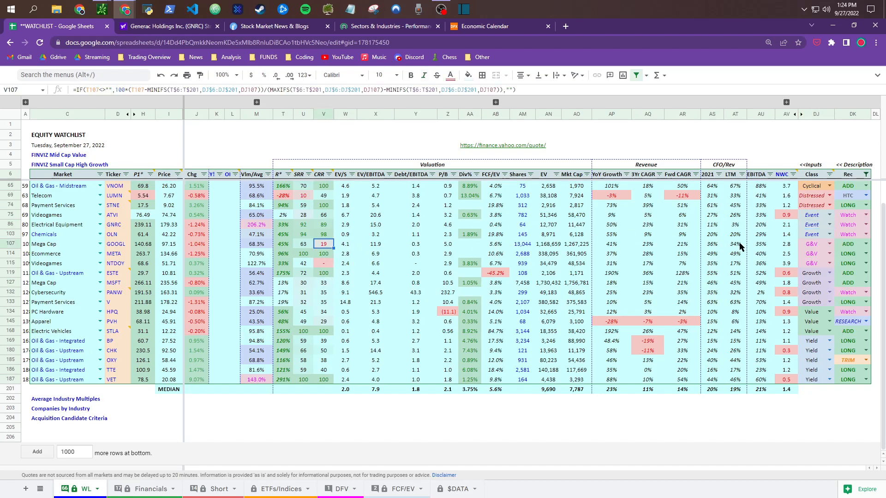
left_click(816, 245)
left_click(830, 244)
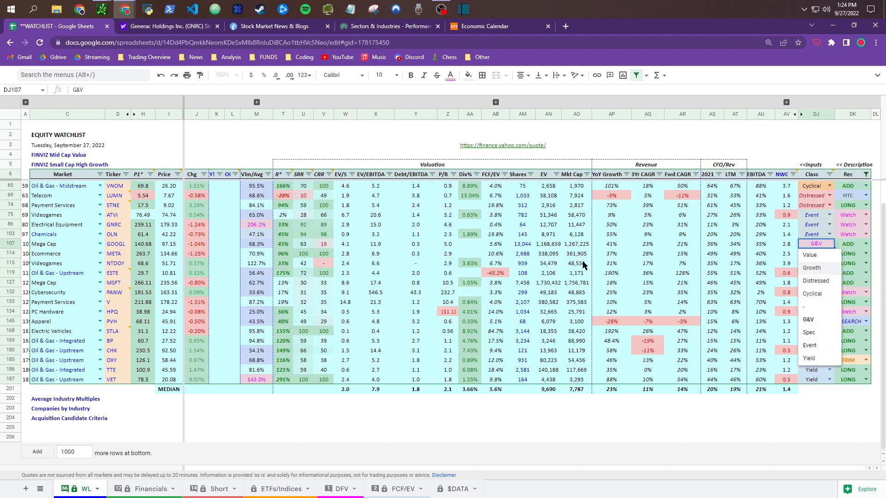
left_click(812, 268)
left_click(331, 243)
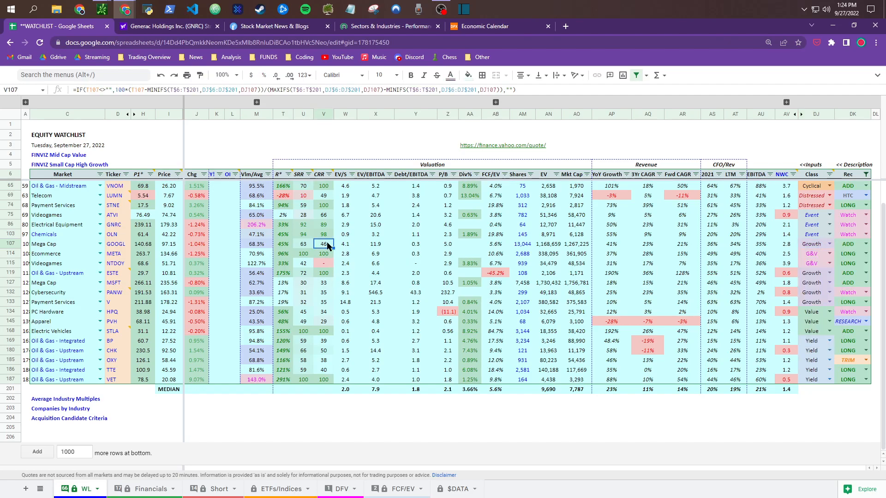
Step: Try the Value class for GOOGL and compare its CRR score with STLA's
left_click(830, 244)
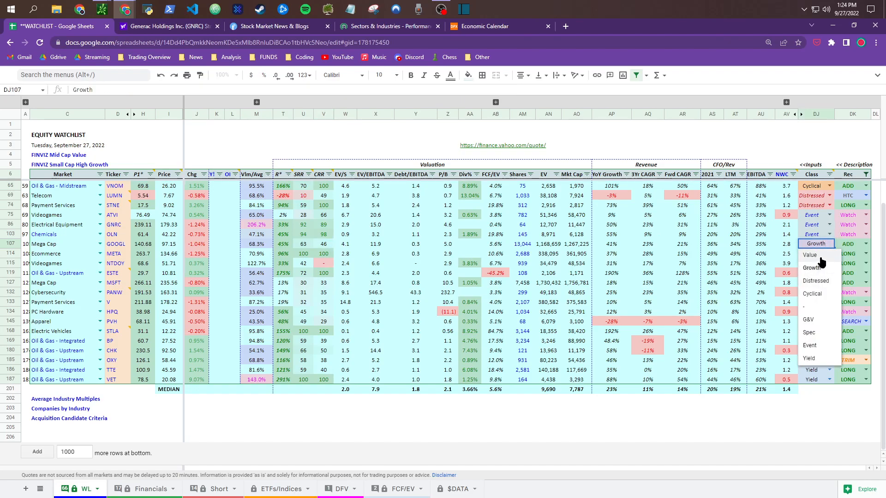
left_click(815, 256)
left_click(325, 248)
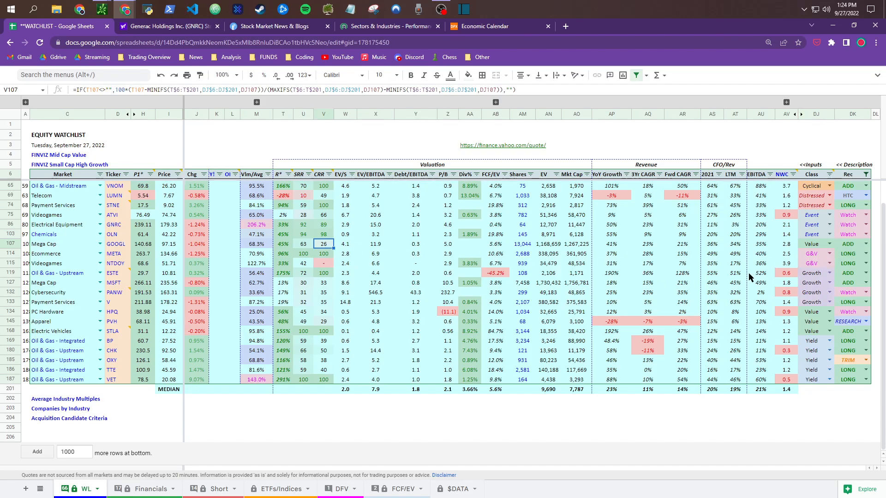
left_click(285, 332)
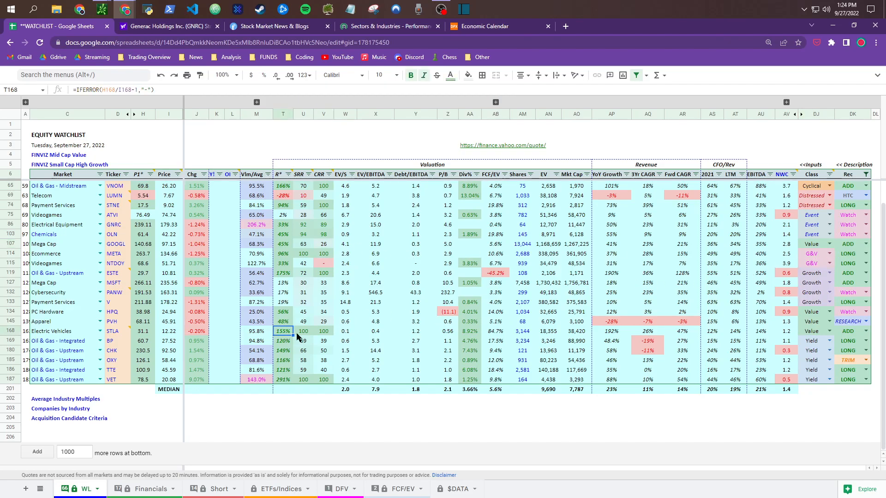
left_click(323, 333)
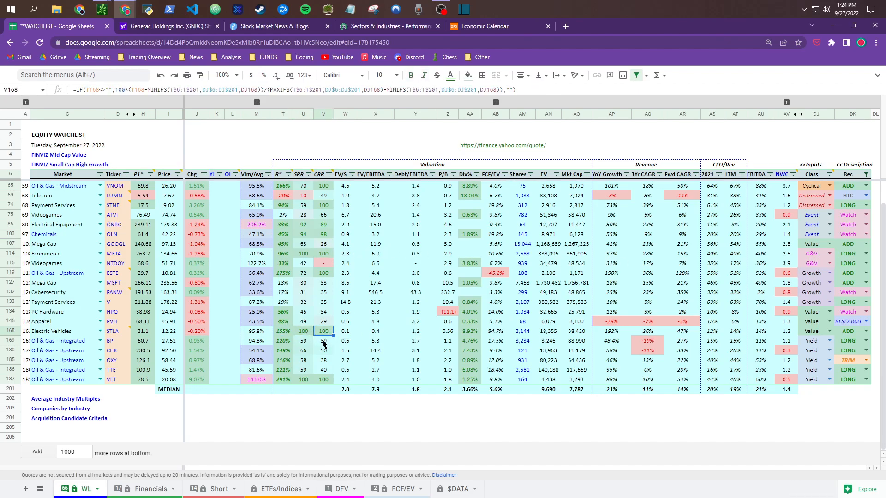
Step: Set the Class of GOOGL back to G&V
left_click(325, 244)
left_click(829, 244)
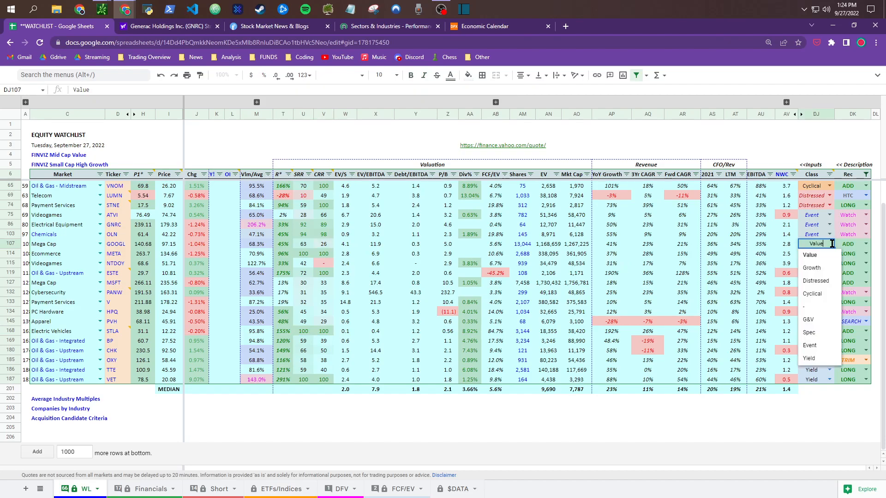
left_click(809, 319)
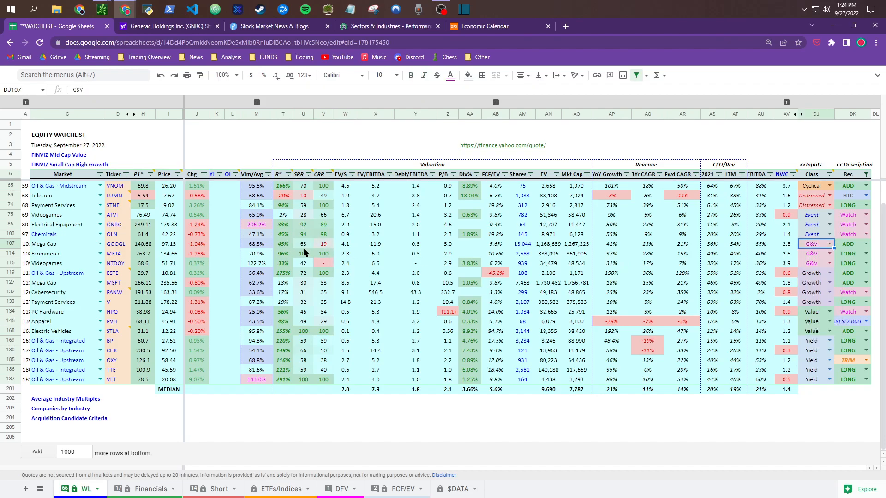
Step: Examine GOOGL's R*, SRR and CRR scores alongside its neighbouring G&V tickers META and NTDOY
left_click_drag(285, 249, 324, 244)
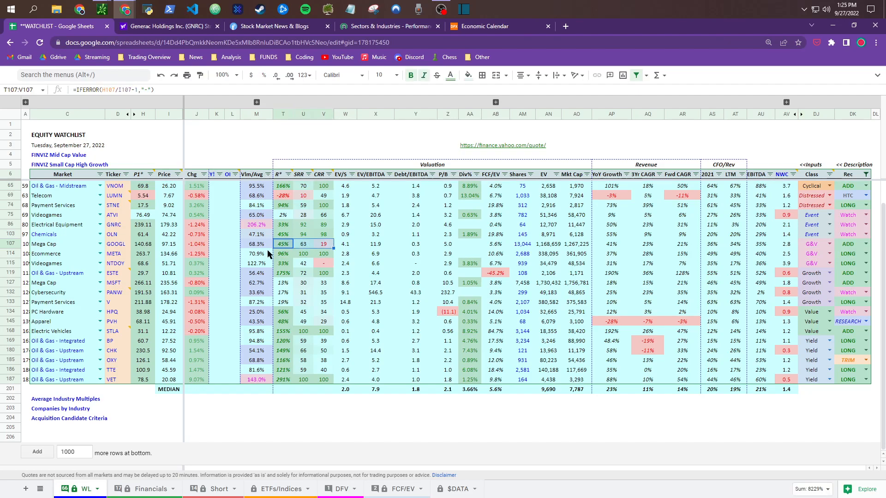
left_click(120, 254)
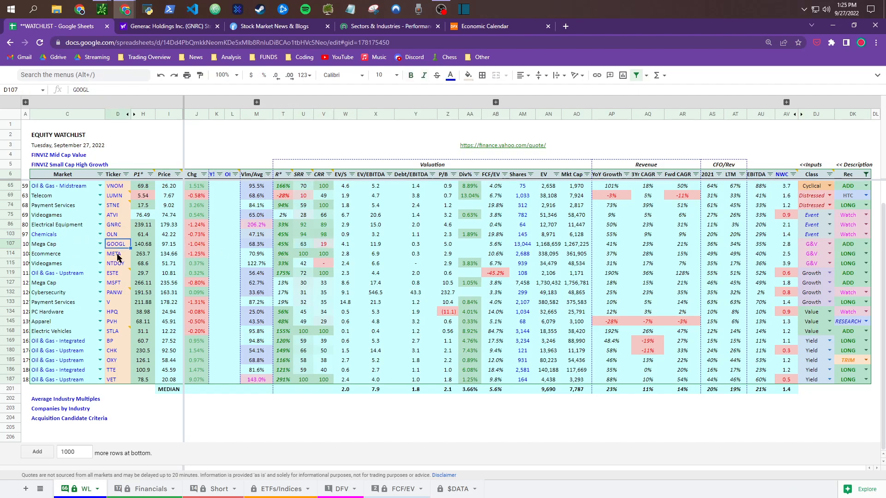
left_click(119, 264)
left_click(118, 254)
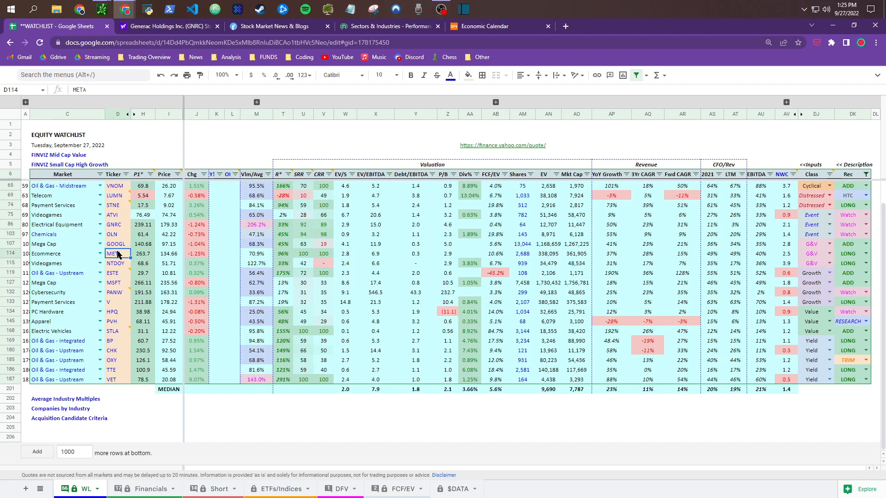
left_click(118, 247)
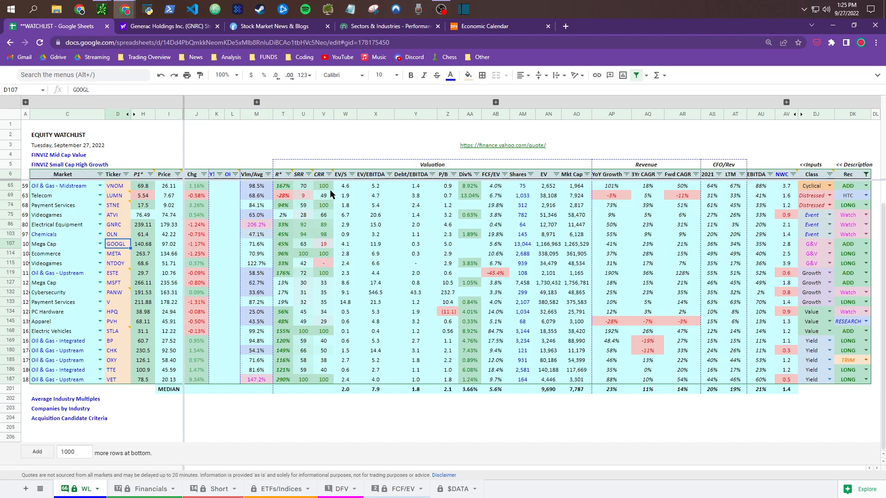
Step: Examine VNOM's R*, SRR and CRR scores and the Class column from VNOM down to the median row
left_click(287, 196)
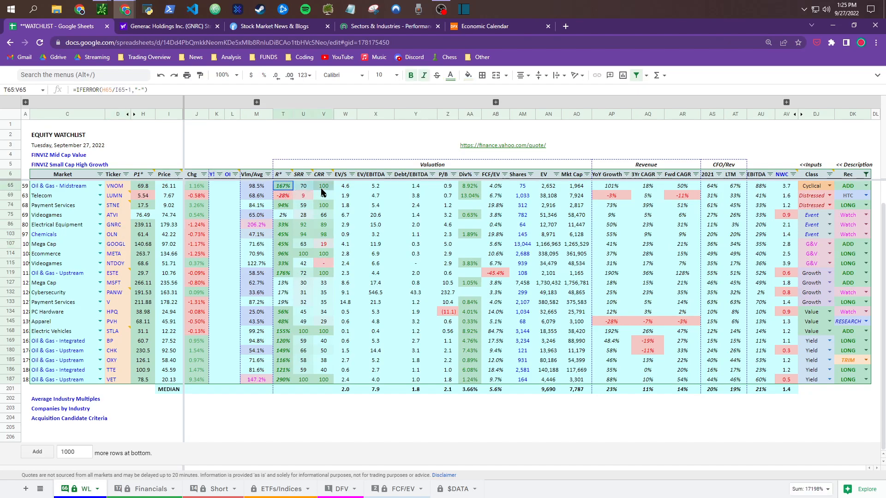
left_click_drag(299, 199, 322, 186)
left_click(323, 187)
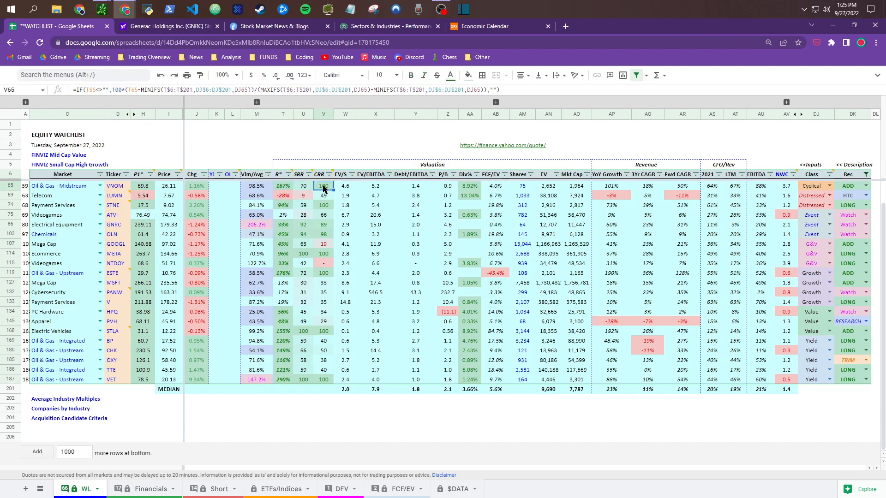
left_click_drag(813, 186, 809, 390)
scroll(810, 389, "up", 1)
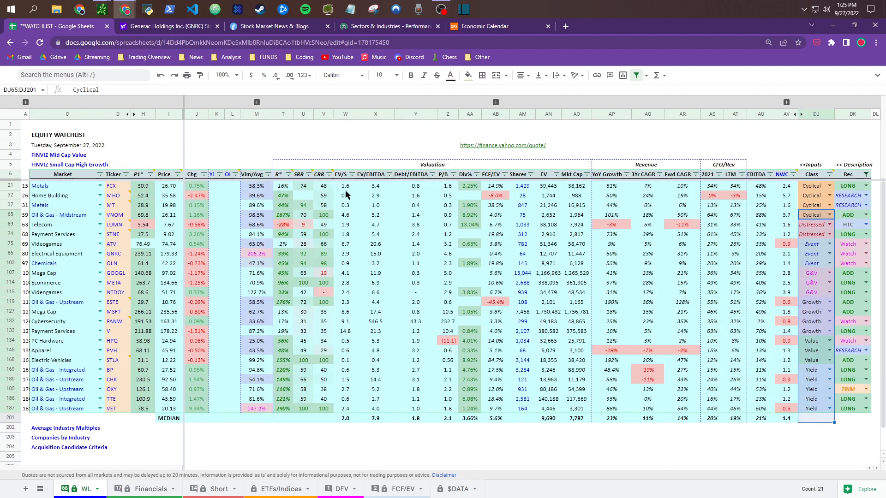
Step: Review the R*, SRR and CRR scores of VET, STLA and META
left_click(292, 409)
left_click_drag(295, 407, 328, 410)
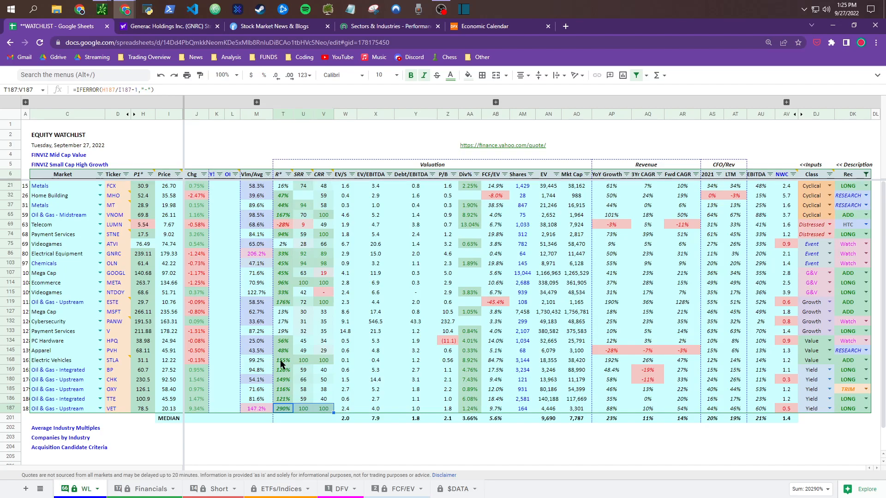
left_click_drag(281, 364, 325, 365)
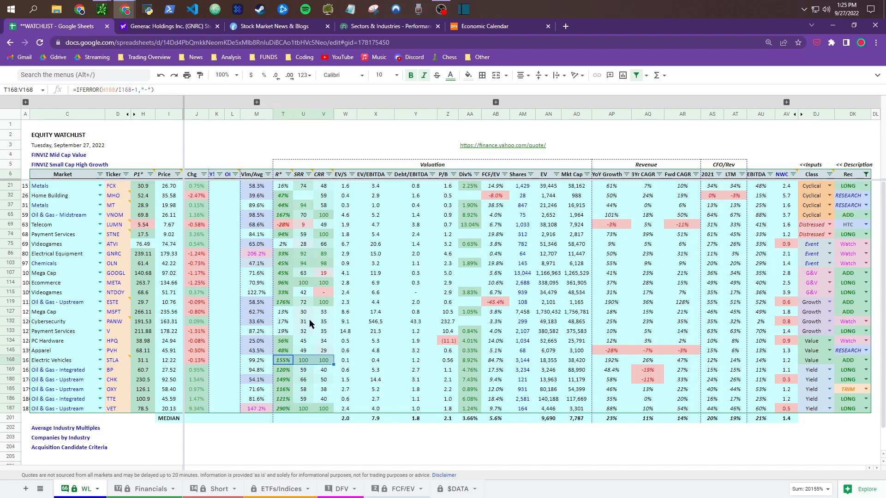
left_click_drag(283, 284, 321, 286)
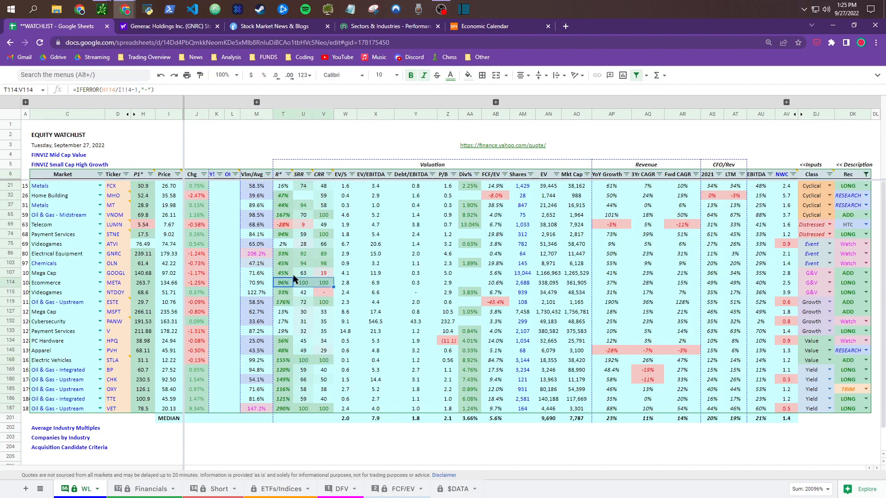
left_click(319, 284)
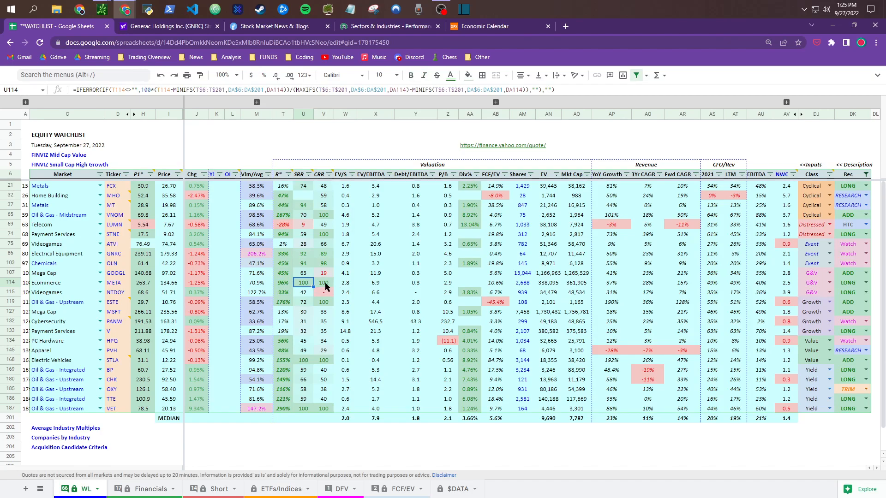
left_click(281, 284)
left_click(303, 284)
left_click(326, 285)
Step: Review the R*, SRR and CRR scores of ESTE and OLN, along with OLN's Class
left_click_drag(283, 303, 325, 302)
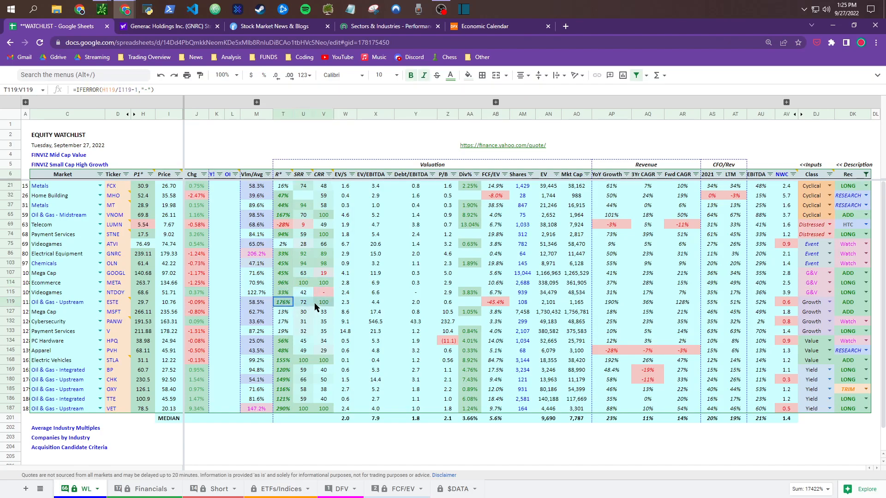
left_click(303, 304)
left_click_drag(283, 267, 326, 267)
left_click(311, 267)
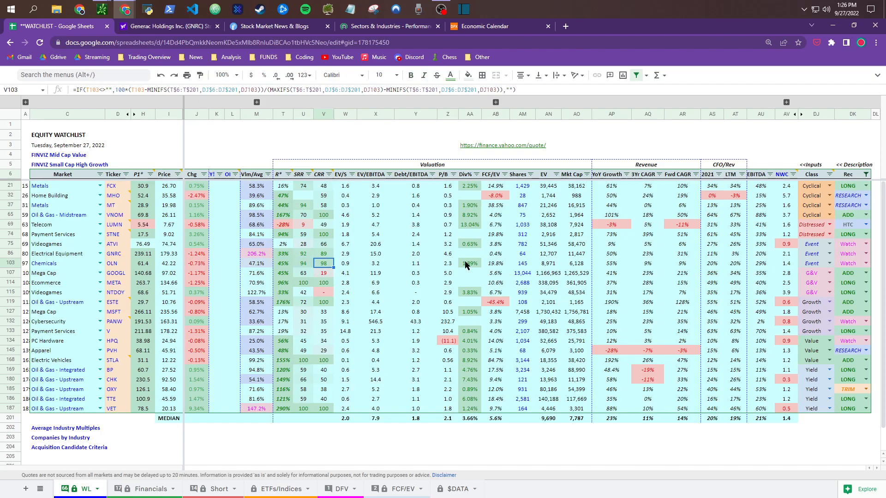
left_click(811, 264)
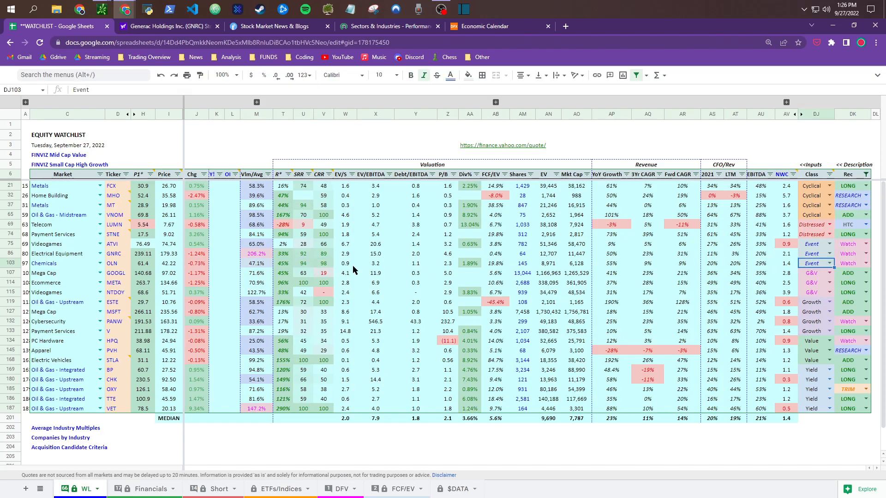
left_click(305, 266)
left_click(282, 265)
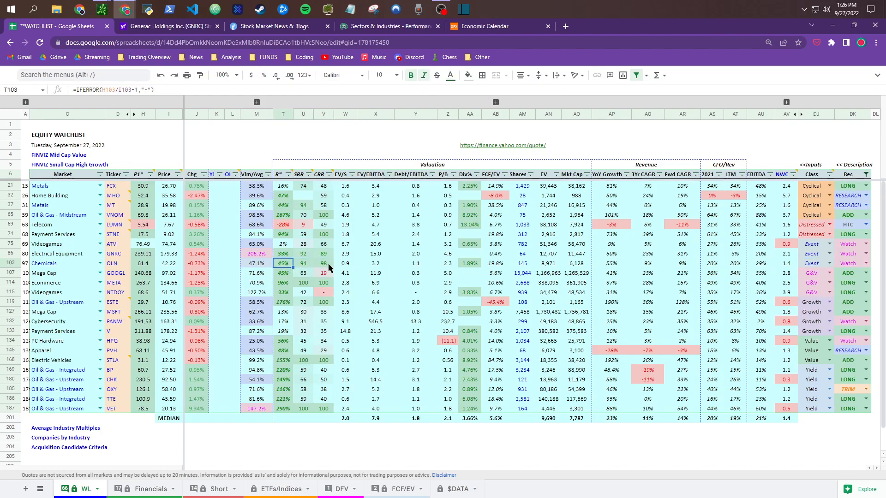
left_click(305, 264)
left_click(323, 265)
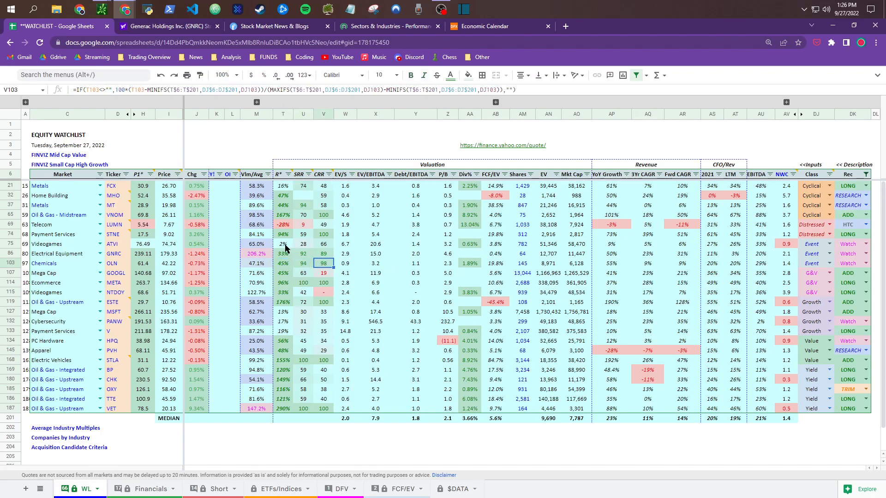
Step: Try a P1* value of 94 for ATVI in row 75 and check its CRR score
left_click_drag(290, 243, 329, 248)
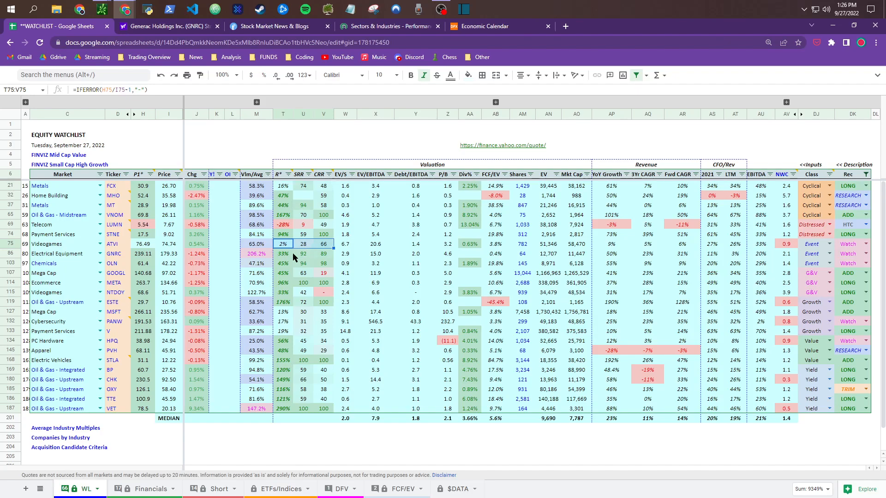
left_click(143, 245)
type("94")
key("Tab")
key("Right")
key("Right")
key("Right")
key("Right")
key("Right")
key("Right")
key("Right")
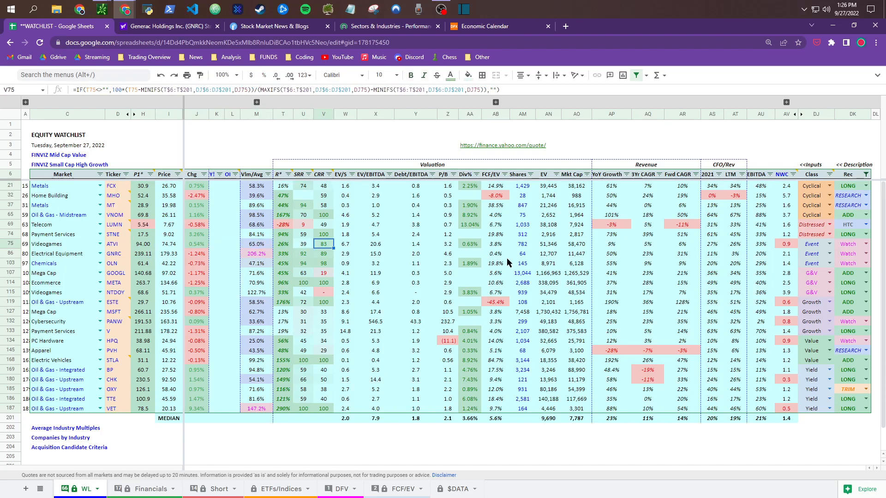
Step: Look over ATVI's price and score cells, and undo the P1* override to restore its formula
key("Left")
key("Left")
key("Left")
key("Left")
key("Left")
key("Left")
key("Right")
key("Right")
key("Right")
key("Right")
key("Right")
key("Right")
key("Left")
key("Left")
key("Left")
key("Left")
key("Left")
key("Left")
key("Left")
key("Left")
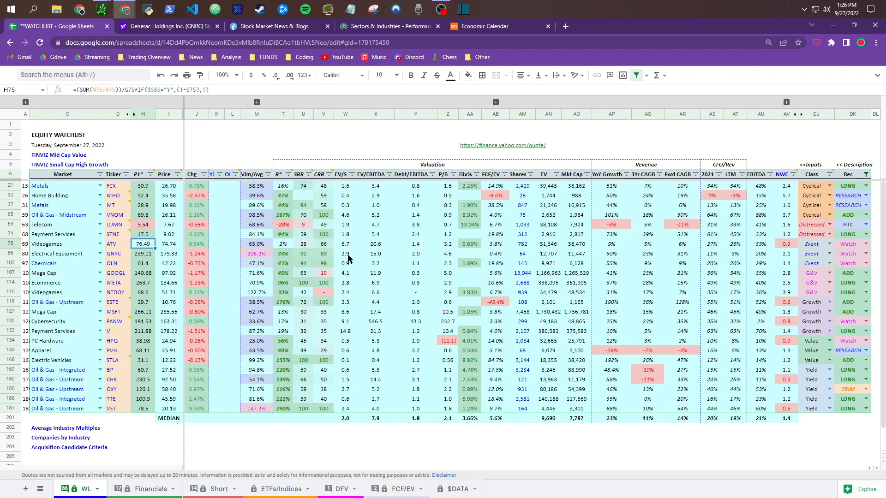
Step: Examine FCX's R* and Debt/EBITDA and the EV/S through P/B multiples of all listed stocks
left_click(344, 196)
left_click(286, 186)
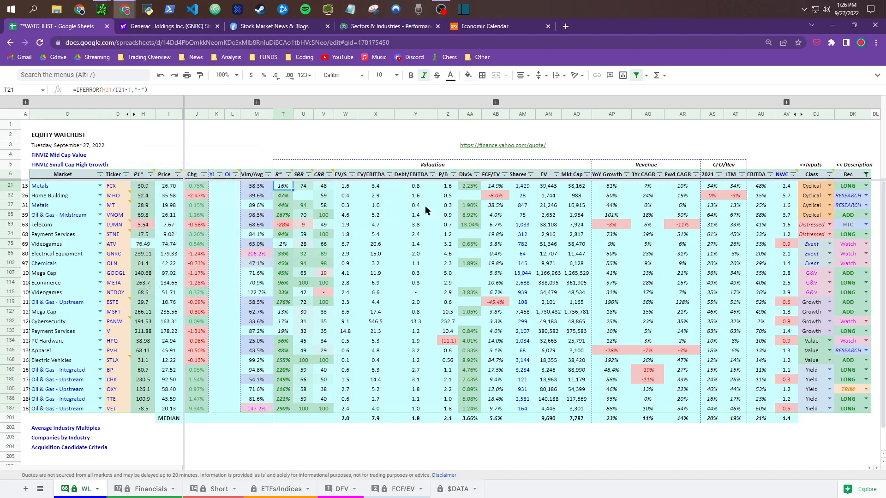
left_click_drag(340, 178, 454, 416)
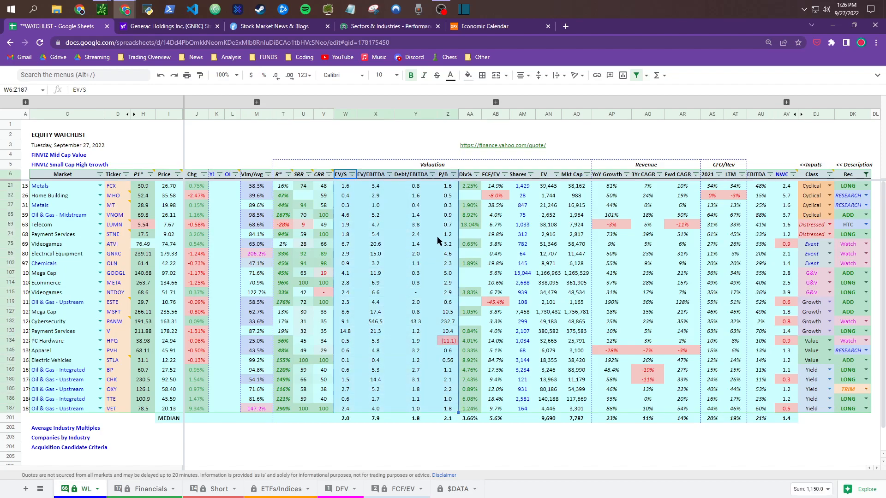
left_click(416, 190)
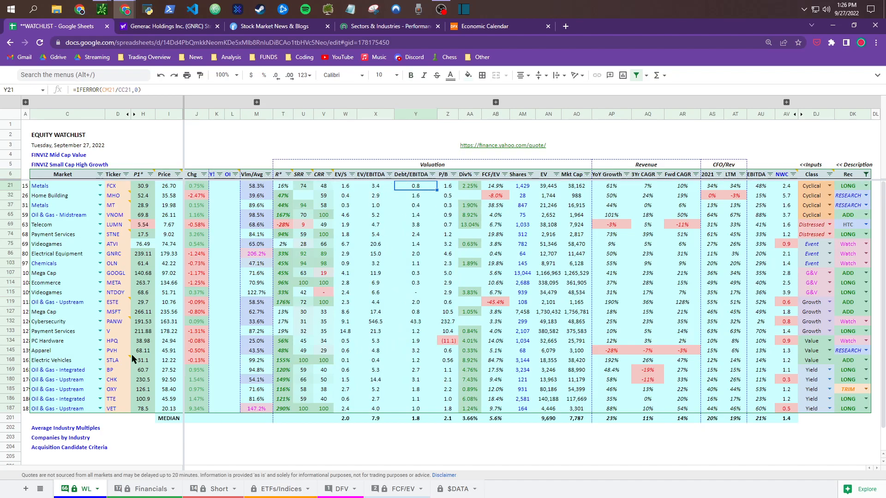
Step: Examine PANW's EV/S, EV/EBITDA, Debt/EBITDA and P/B multiples in row 132
left_click(416, 325)
left_click(386, 324)
left_click(349, 325)
left_click(383, 324)
left_click(420, 324)
left_click(444, 324)
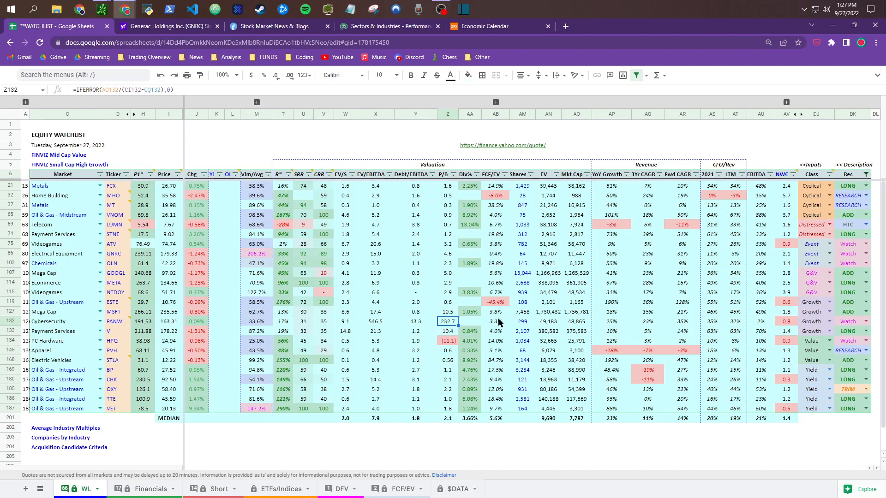
Step: Review the Div% column from FCX to VET, and check the EV/S and EV/EBITDA medians in row 201
left_click(470, 187)
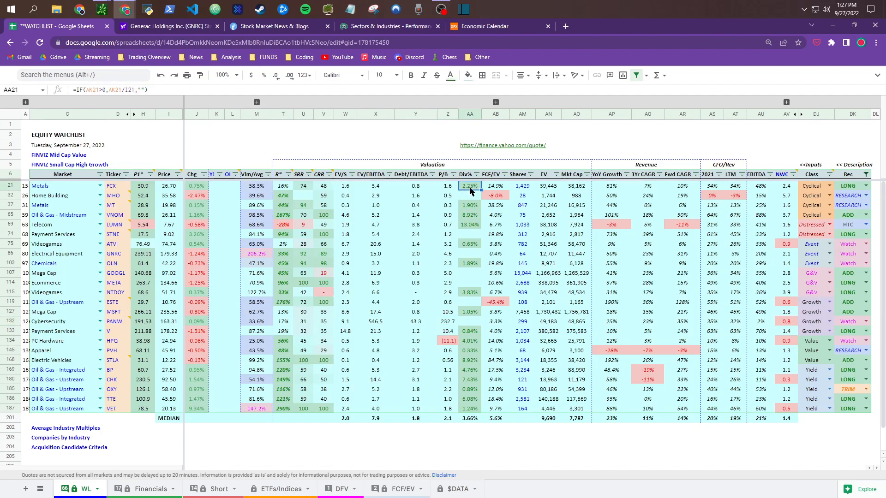
left_click(476, 401)
left_click(469, 408)
left_click(170, 419)
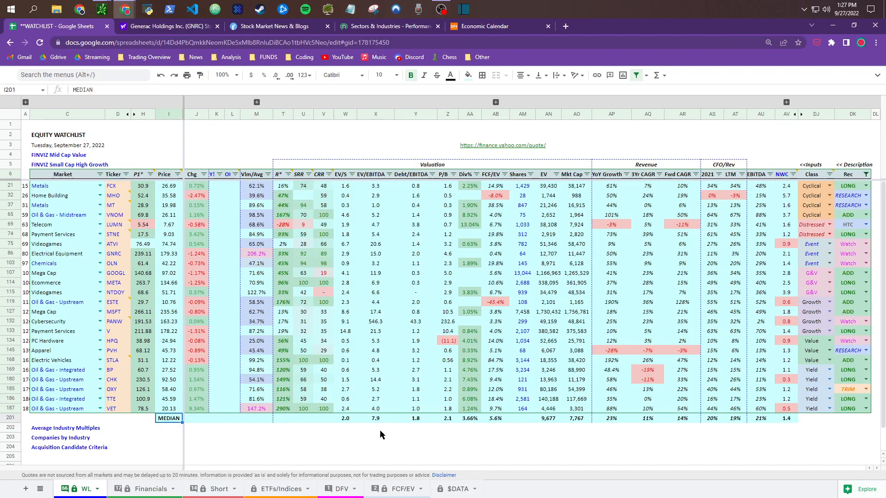
left_click(345, 420)
left_click(379, 419)
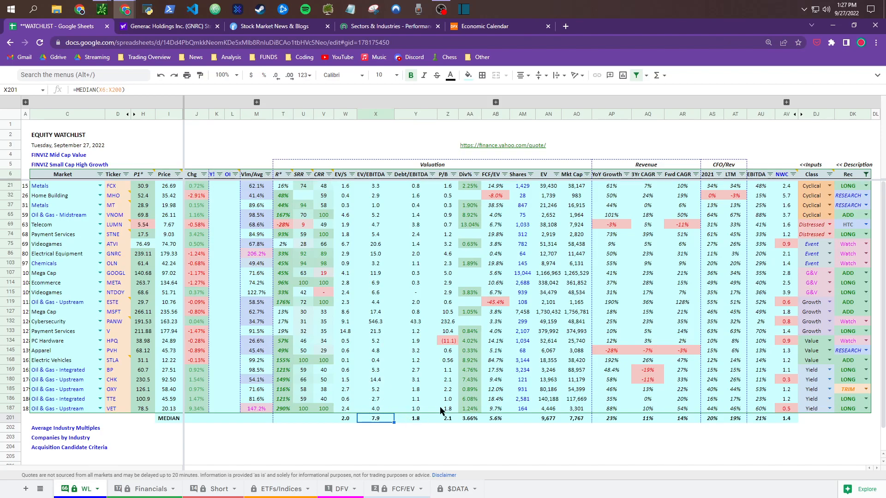
Step: Try an EV/EBITDA value of 80 for PANW in row 132, and undo the override
left_click(376, 322)
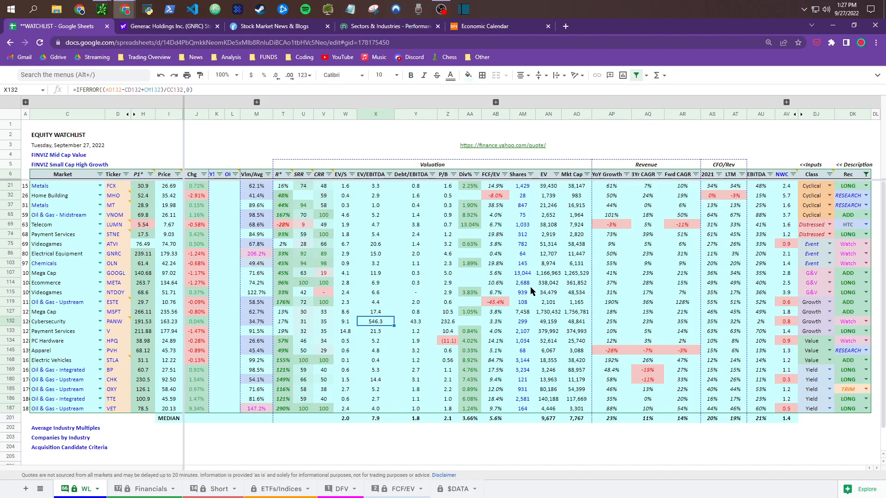
type("80")
key("Return")
key("ctrl+z")
Step: Compare the Debt/EBITDA ratios of all listed stocks with the column's median in row 201
left_click(417, 421)
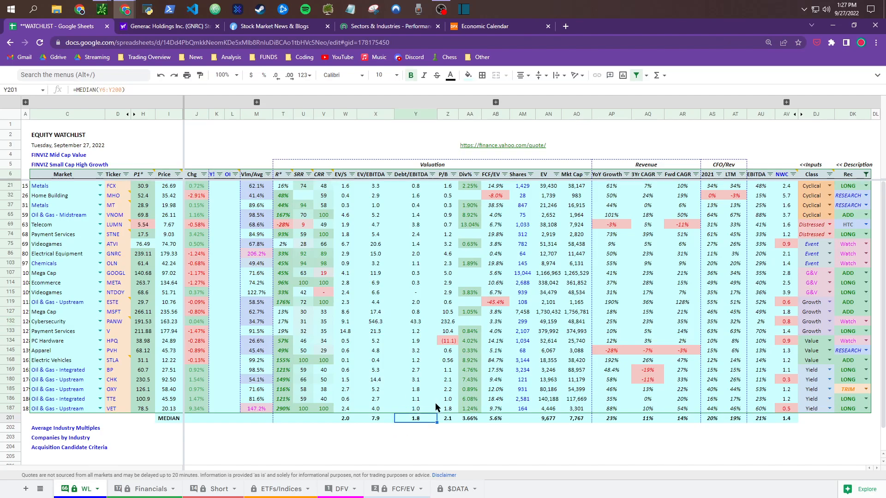
left_click_drag(418, 191, 416, 408)
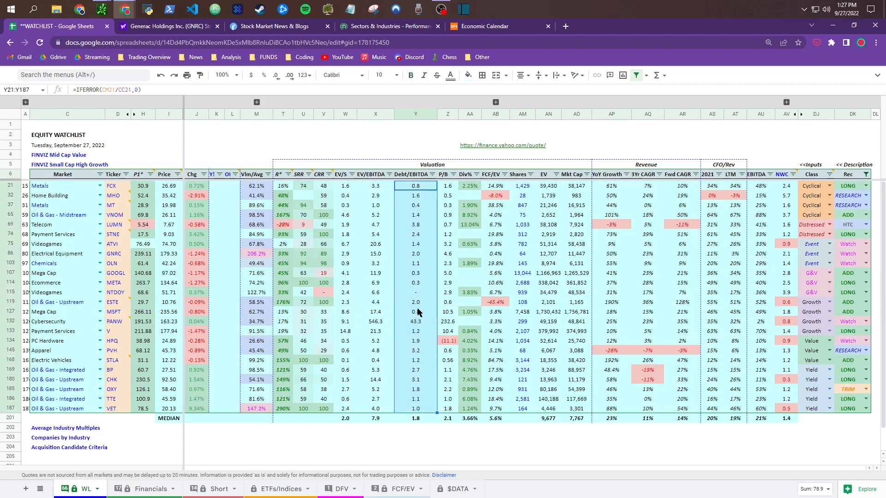
left_click(416, 331)
left_click(423, 360)
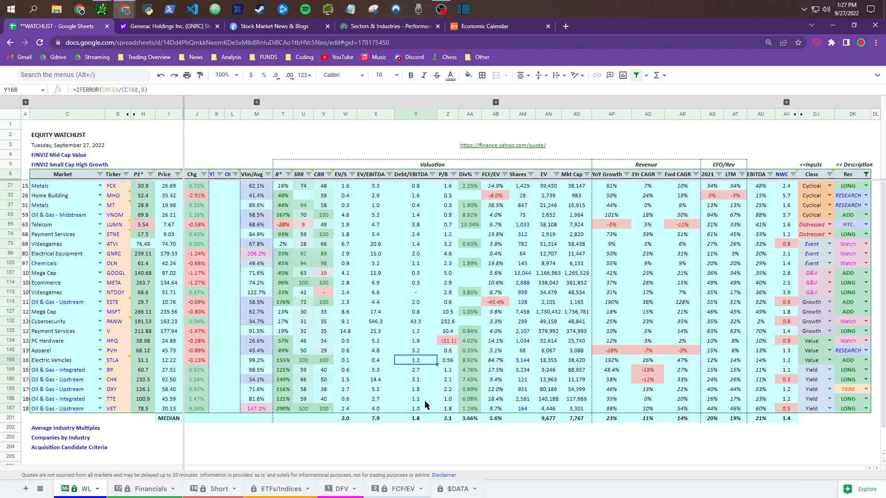
left_click(417, 419)
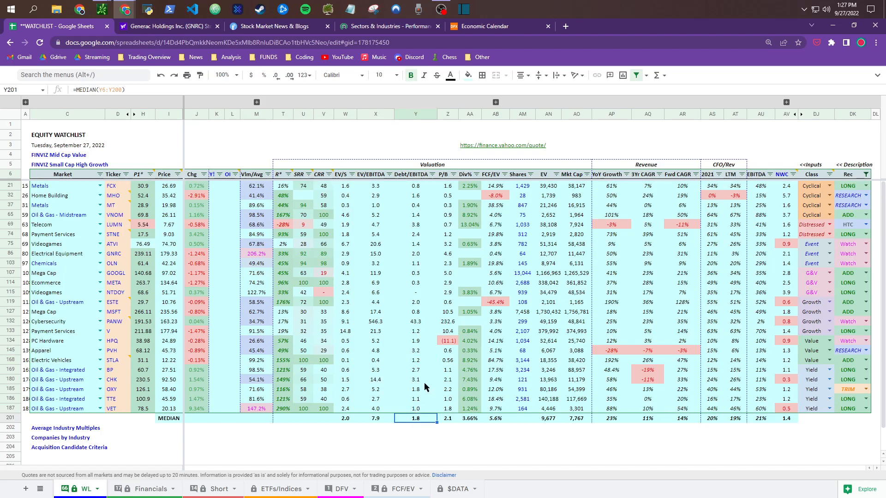
Step: Check the P/B, Div% and FCF/EV medians in row 201, along with MSFT's P/B
left_click(451, 421)
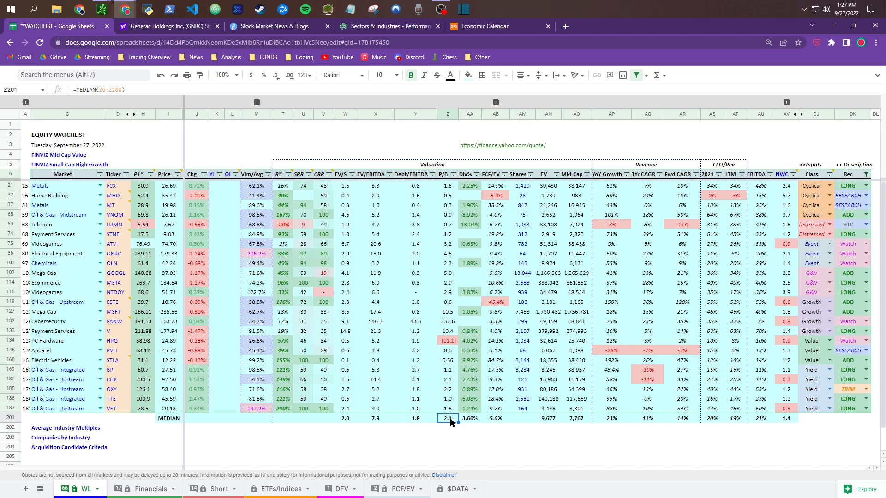
left_click(453, 313)
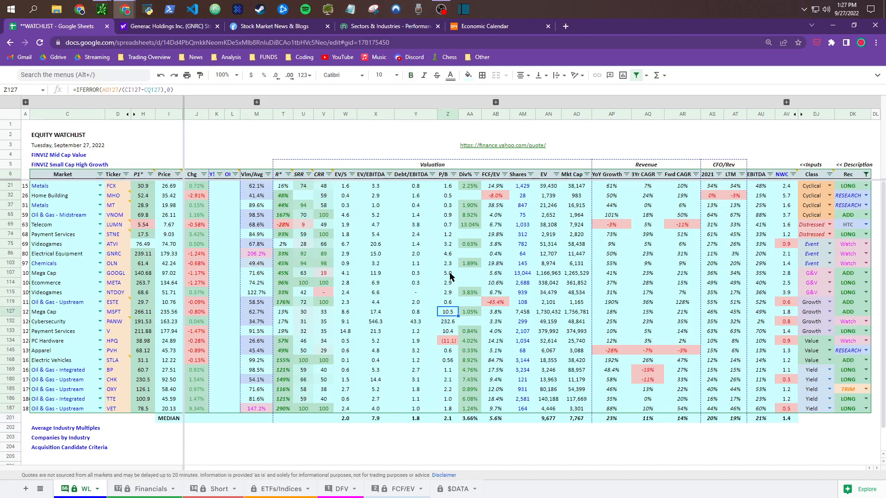
left_click(472, 419)
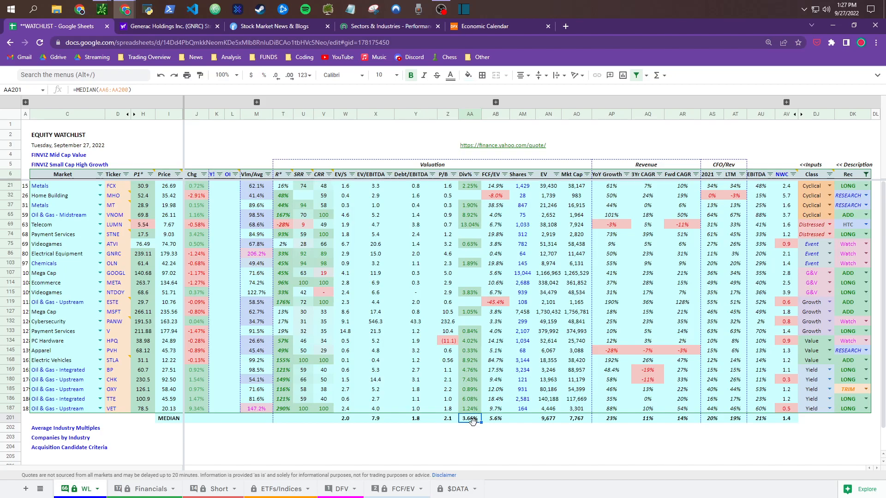
left_click(498, 422)
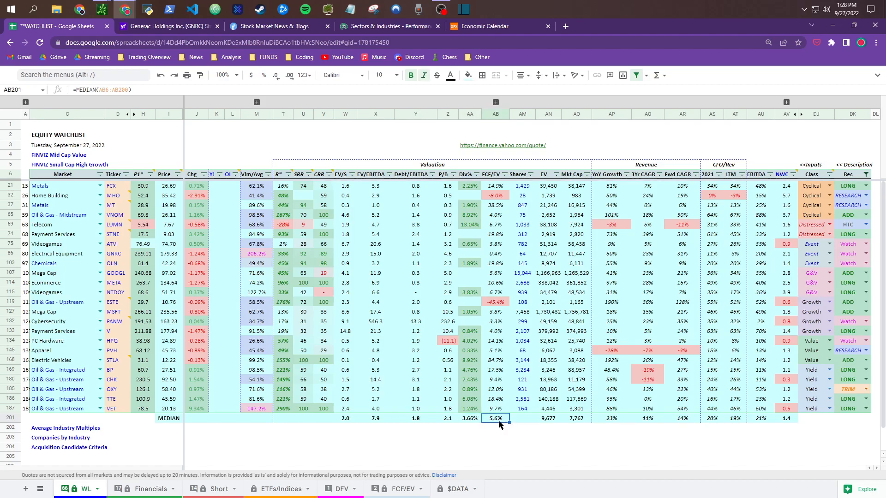
Step: Compare the watchlist's median EV with its median Mkt Cap in row 201
left_click(556, 421)
left_click(575, 420)
left_click(546, 421)
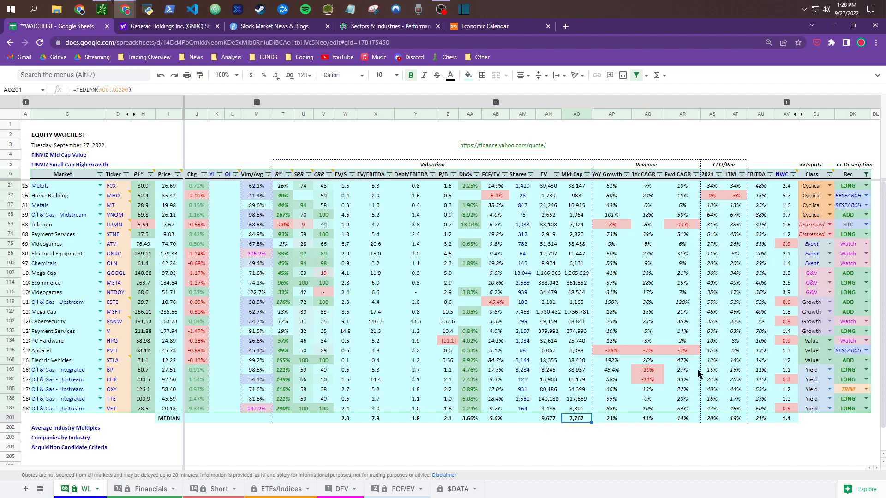
key("Right")
key("Left")
key("Left")
key("Right")
key("Left")
key("Right")
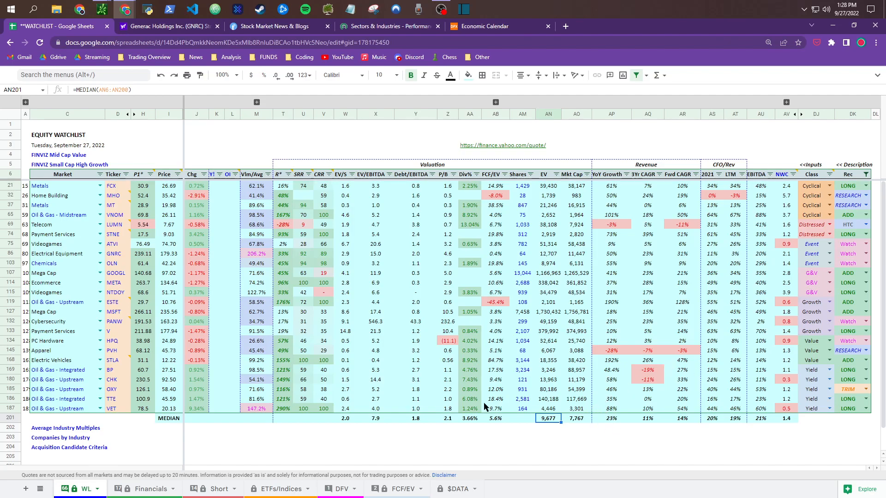
Step: Compare the Mkt Cap of the two Mega Cap stocks MSFT and GOOGL
left_click(47, 315)
left_click(117, 313)
left_click(116, 276)
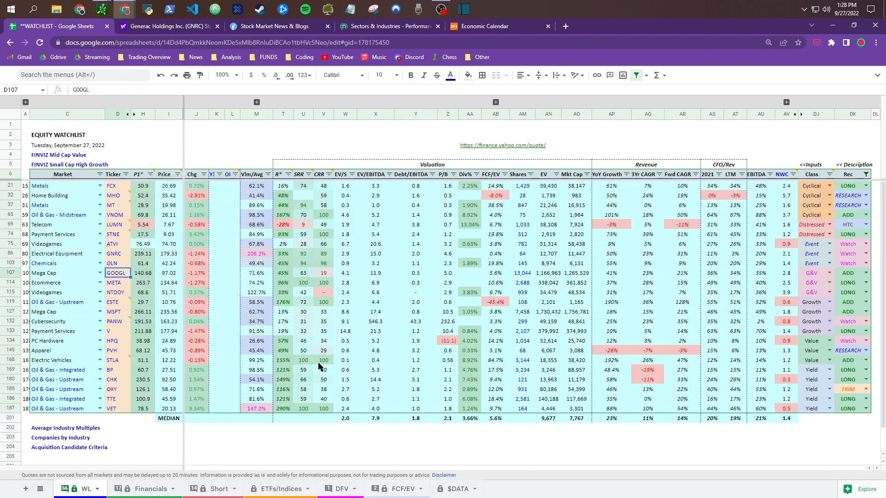
left_click(578, 314)
left_click(583, 276)
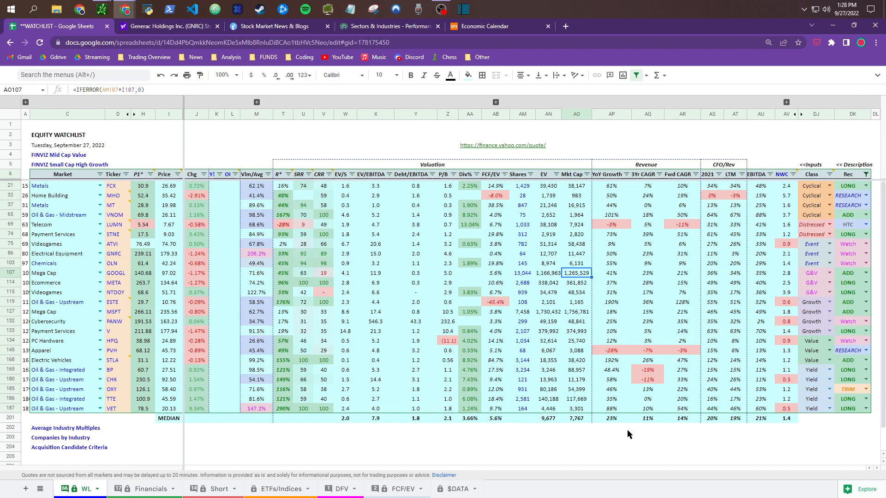
Step: Review the YoY Growth, 3Yr CAGR and Fwd CAGR revenue columns, covering Fwd CAGR down to its median
left_click(612, 178)
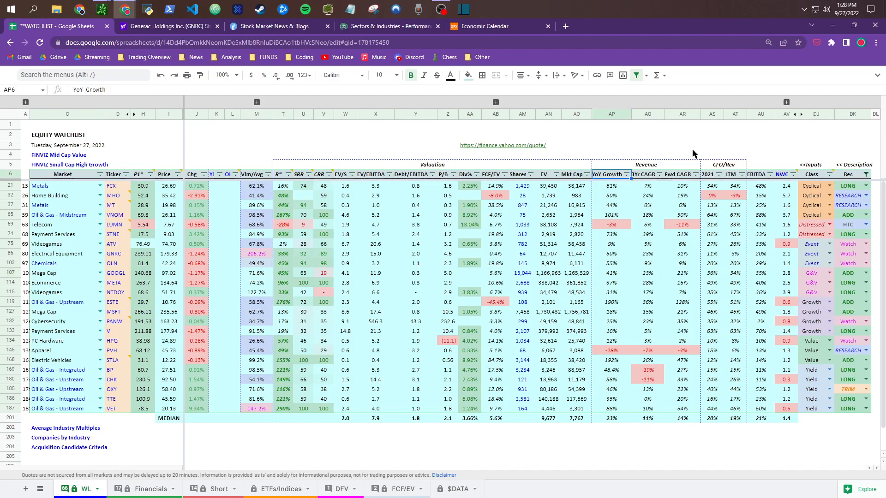
key("Right")
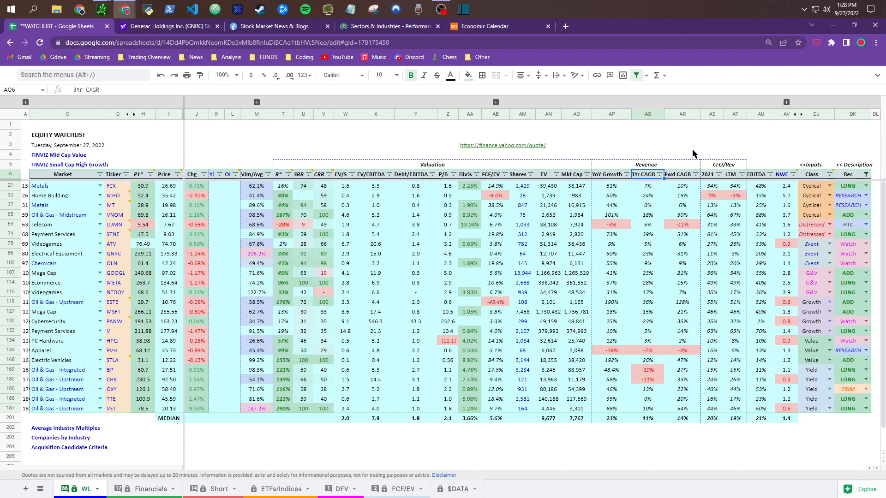
key("Right")
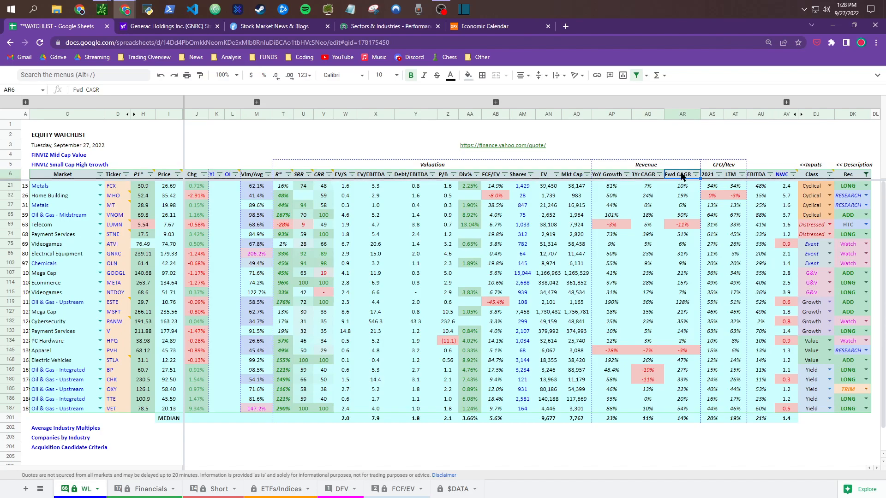
left_click_drag(682, 175, 686, 419)
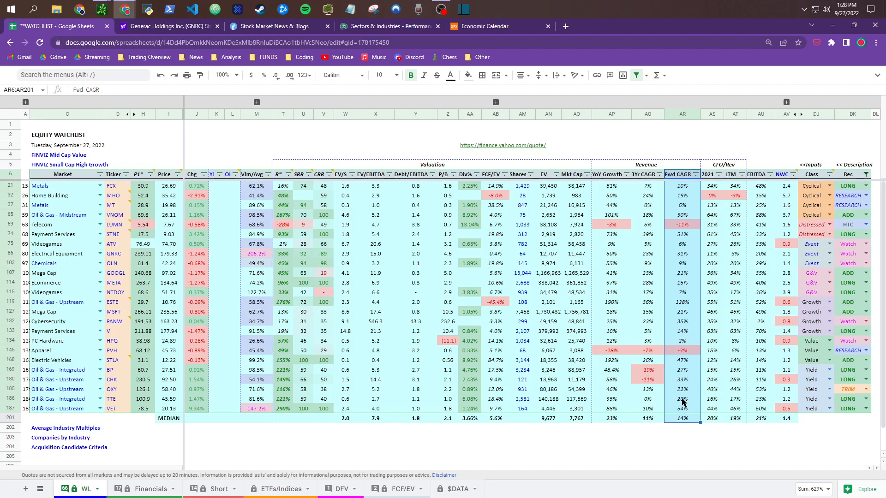
Step: Expand the grouped Price Targets columns and examine the EV/S price targets of GNRC, PANW and MSFT
left_click(257, 102)
left_click(289, 175)
left_click(287, 255)
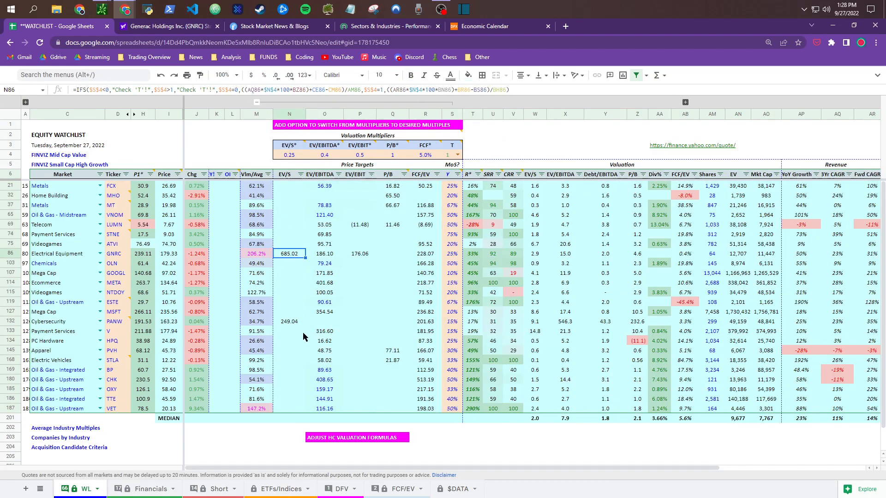
left_click(290, 322)
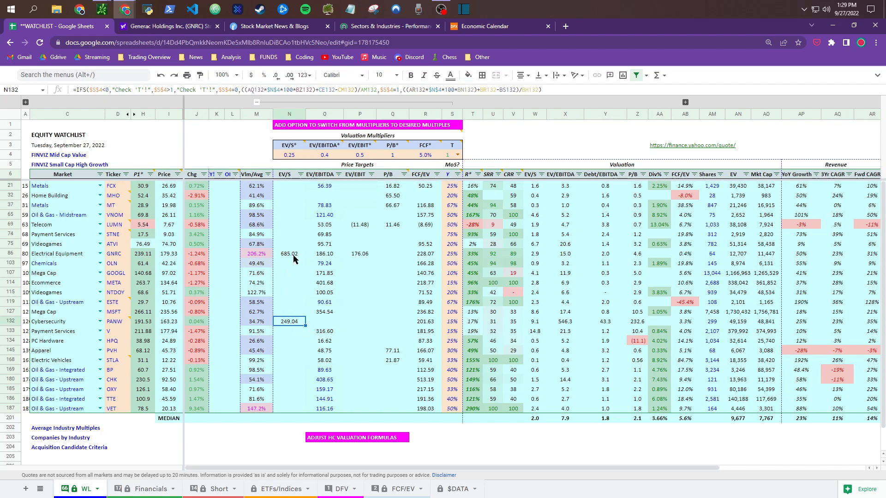
left_click(293, 316)
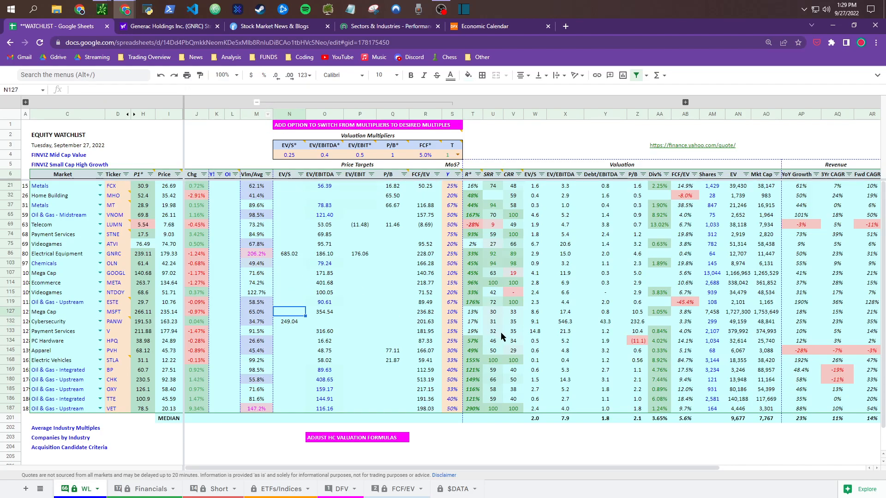
Step: Check the Mkt Cap of ESTE and MSFT and MSFT's EV/S price target, and collapse the Price Targets columns
left_click(773, 304)
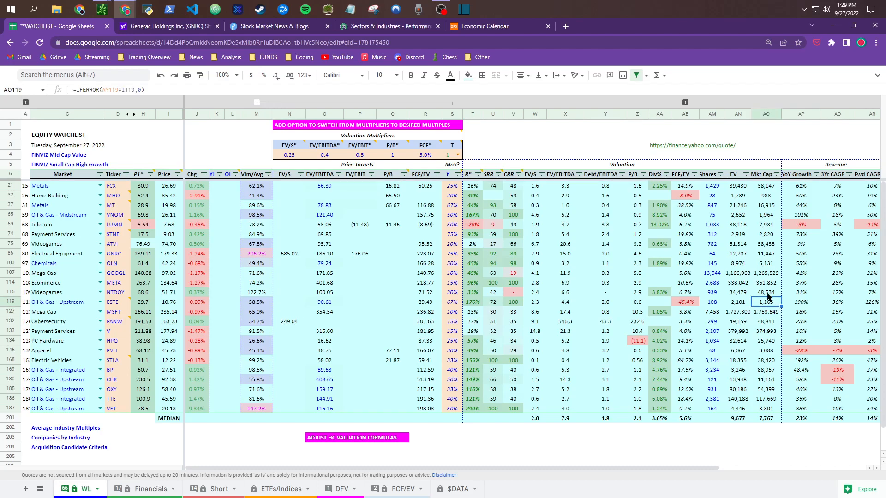
left_click(767, 313)
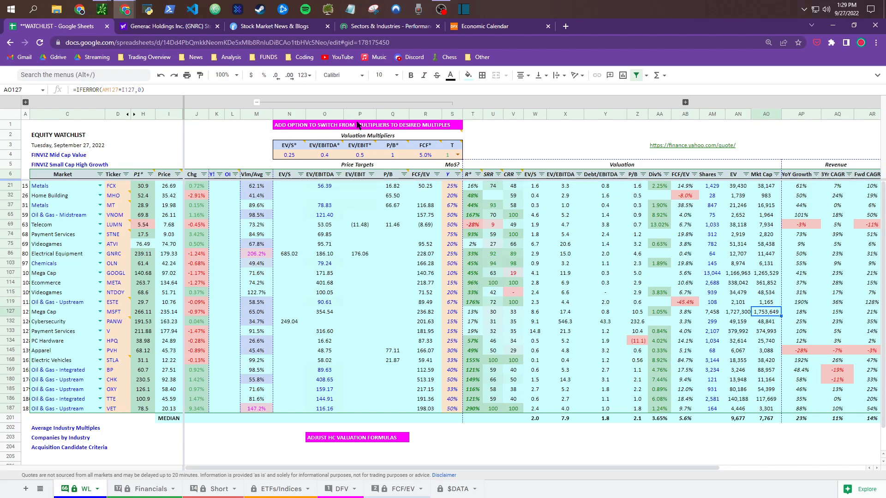
left_click(292, 314)
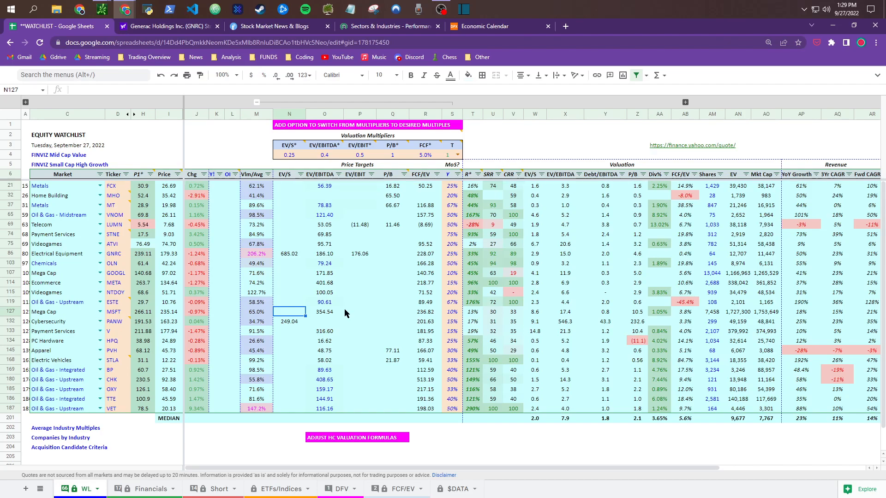
left_click(257, 104)
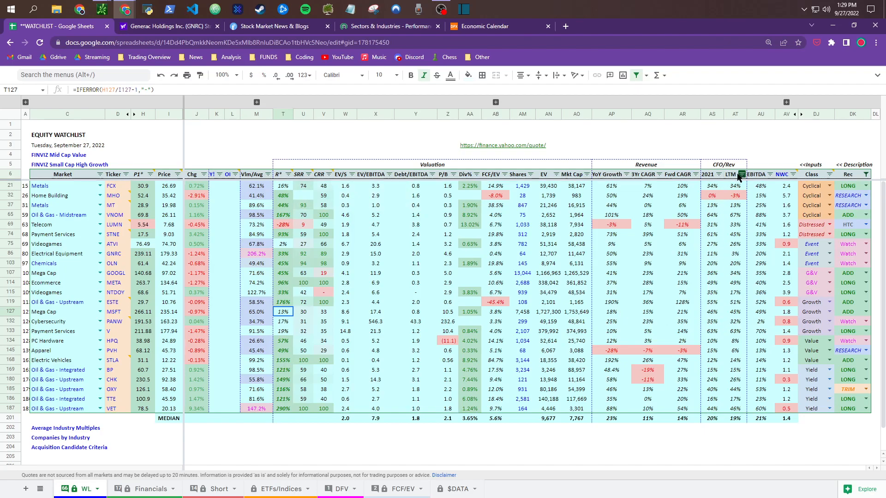
Step: Compare the 2021 and LTM CFO/Rev margins of FCX, VET and TTE
left_click(709, 187)
left_click(736, 186)
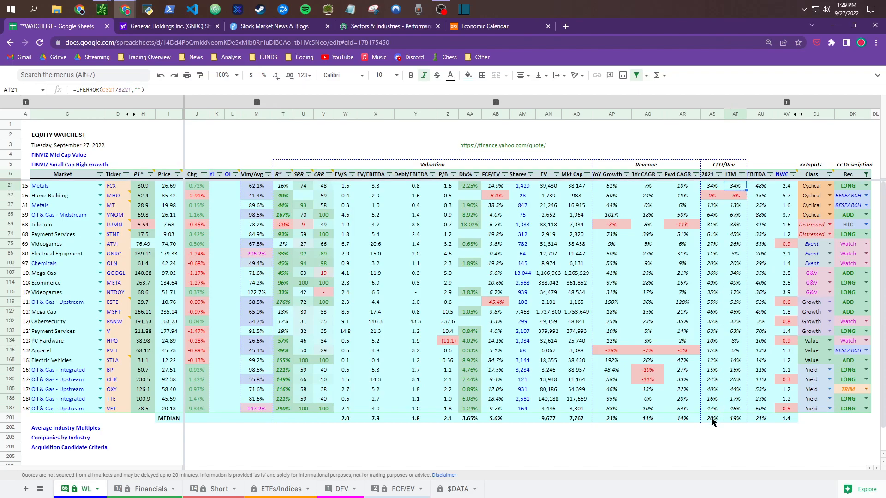
left_click_drag(712, 409, 733, 410)
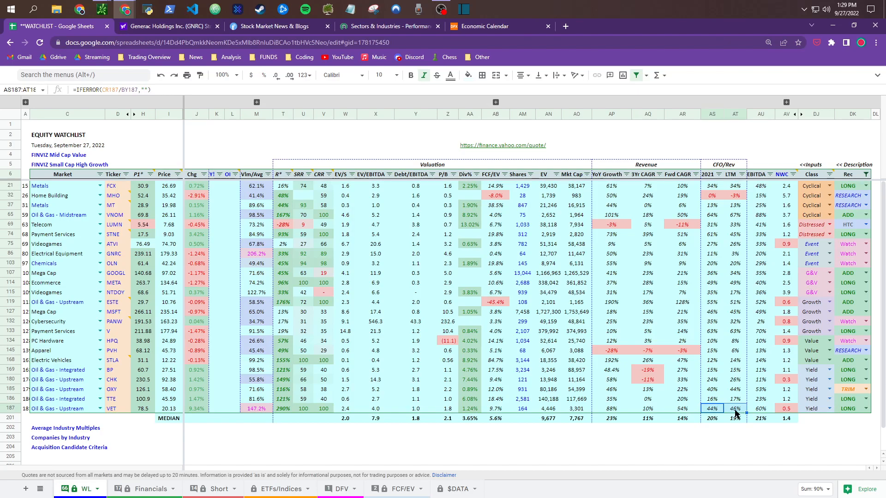
left_click(710, 403)
left_click(730, 400)
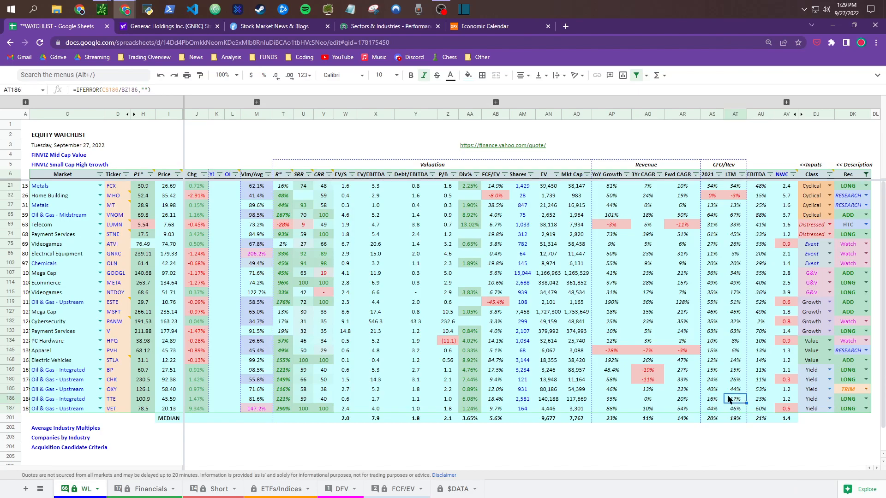
Step: Review the CFO/Rev margins of MT, VNOM and ESTE under the CFO/Rev heading
left_click(724, 165)
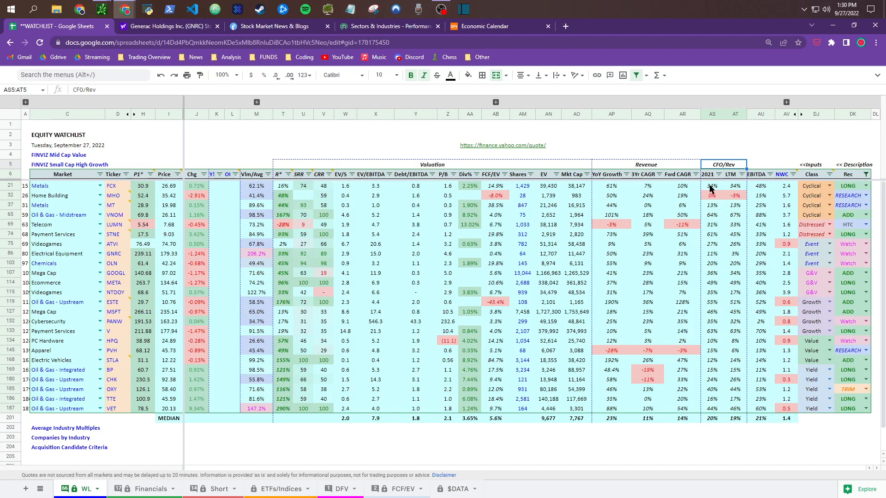
left_click(731, 205)
left_click(725, 215)
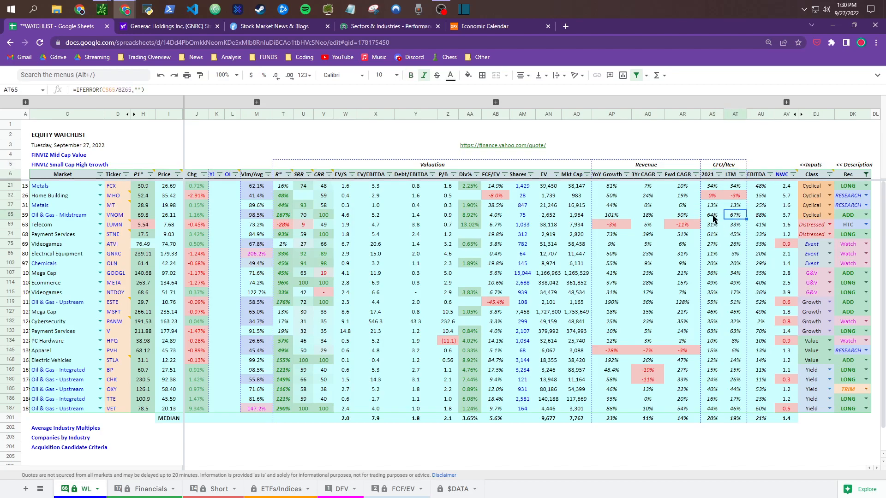
left_click(713, 215)
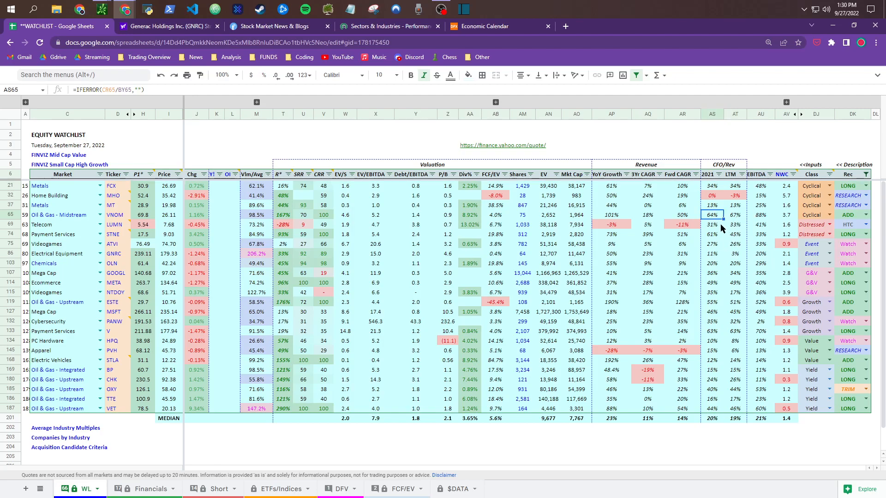
left_click(718, 303)
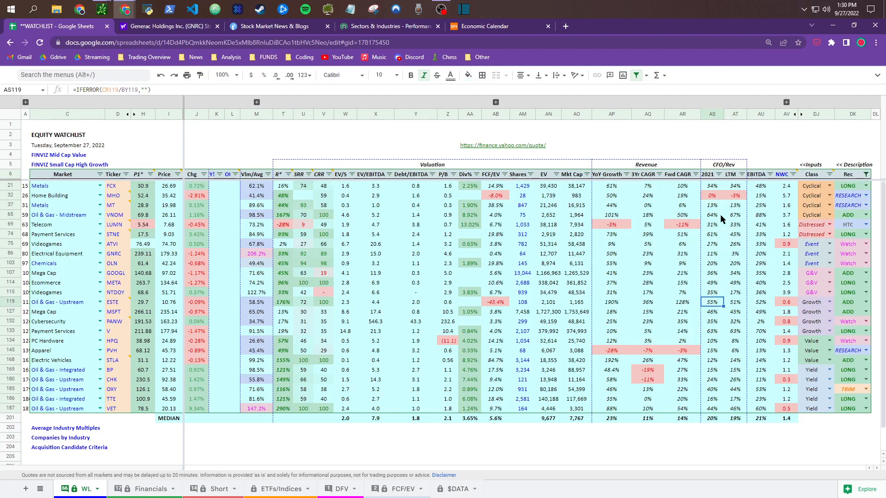
Step: Check the 2021 and LTM headings under CFO/Rev and the EBITDA margins of GNRC, MHO and FCX
left_click(714, 175)
left_click(736, 174)
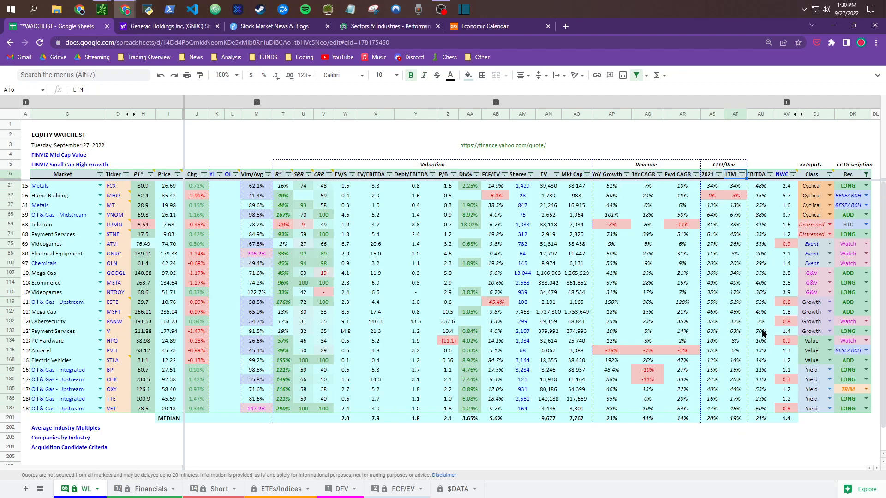
left_click(761, 254)
left_click(761, 196)
left_click(761, 186)
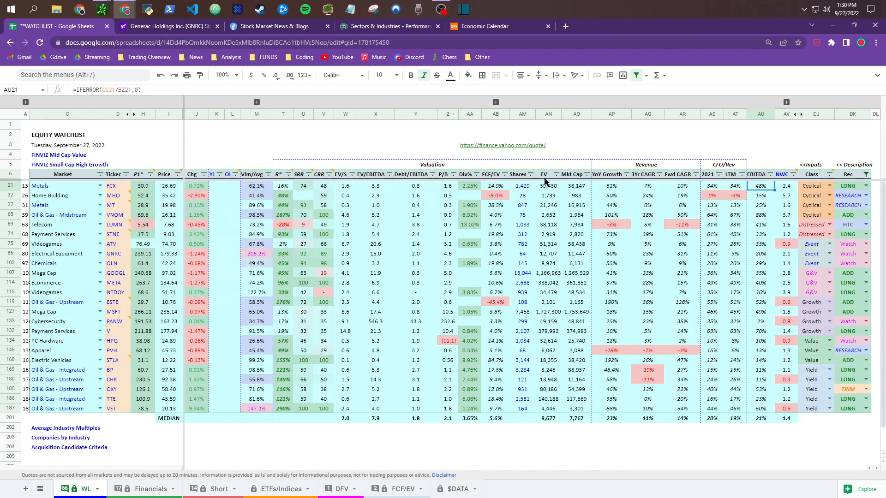
Step: Compare FCX's NWC value with its EBITDA margin under the EBITDA heading
left_click(787, 102)
left_click(815, 103)
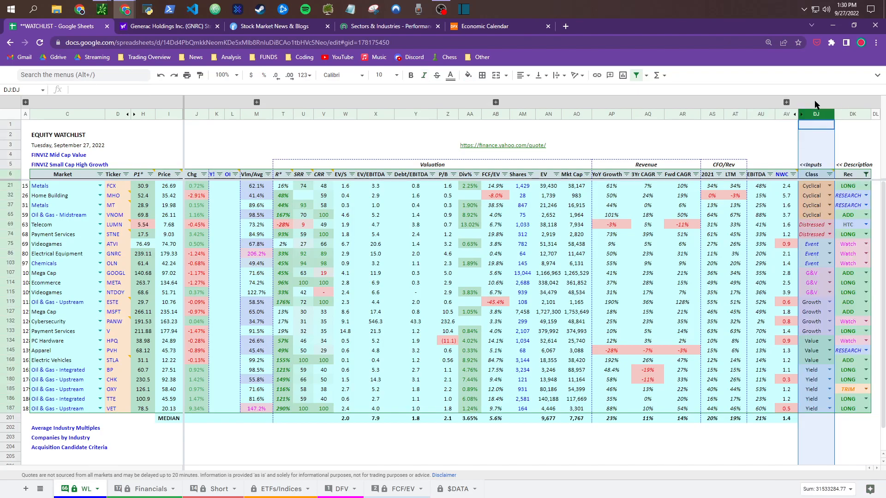
left_click(789, 186)
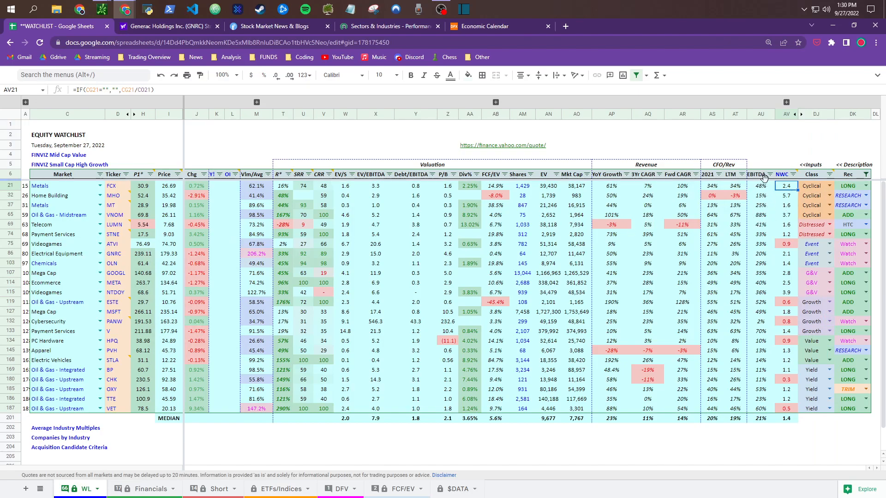
left_click(762, 189)
left_click(756, 174)
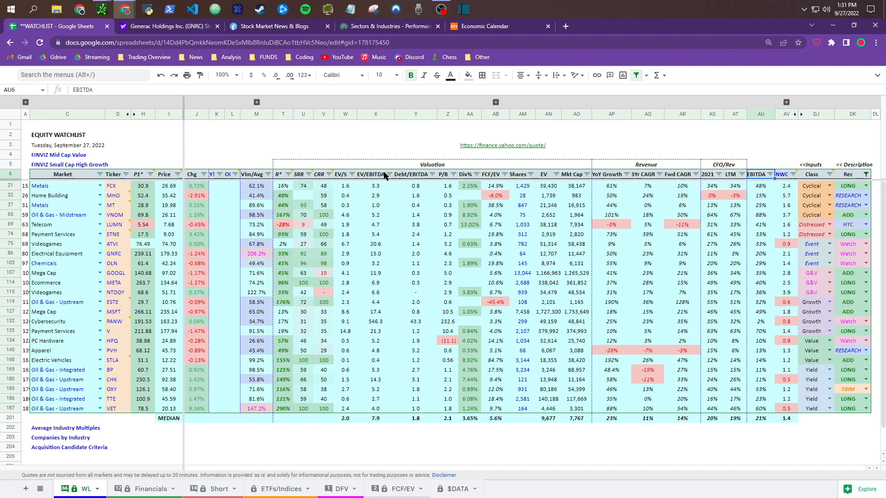
Step: Expand the grouped Price Targets columns, check STNE's EV/EBITDA price target, and collapse the group
left_click(257, 102)
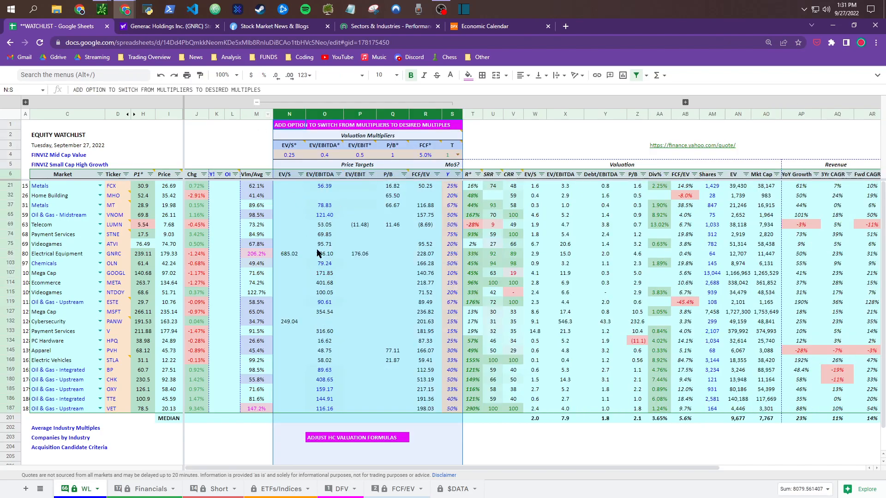
left_click(324, 234)
left_click(257, 102)
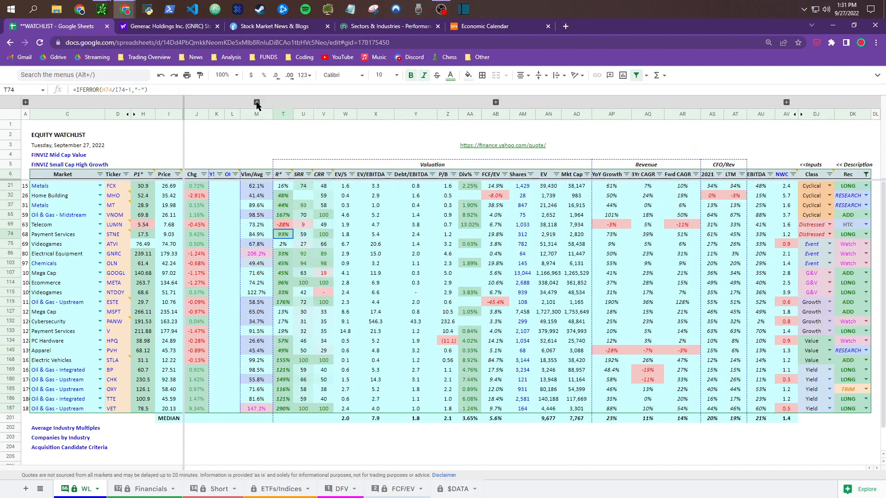
Step: Review the EBITDA margins of VNOM, MT, MHO, FCX and PANW, then examine the whole EBITDA column
left_click(757, 215)
left_click(760, 205)
left_click(761, 196)
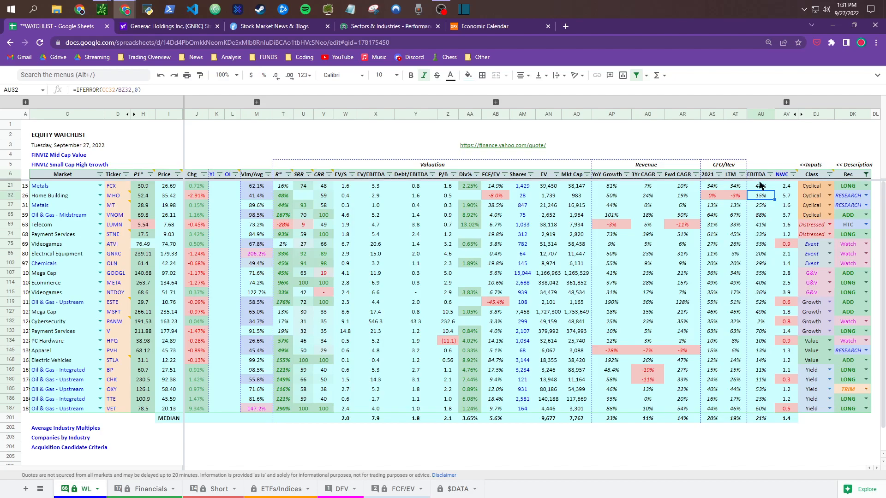
left_click(760, 186)
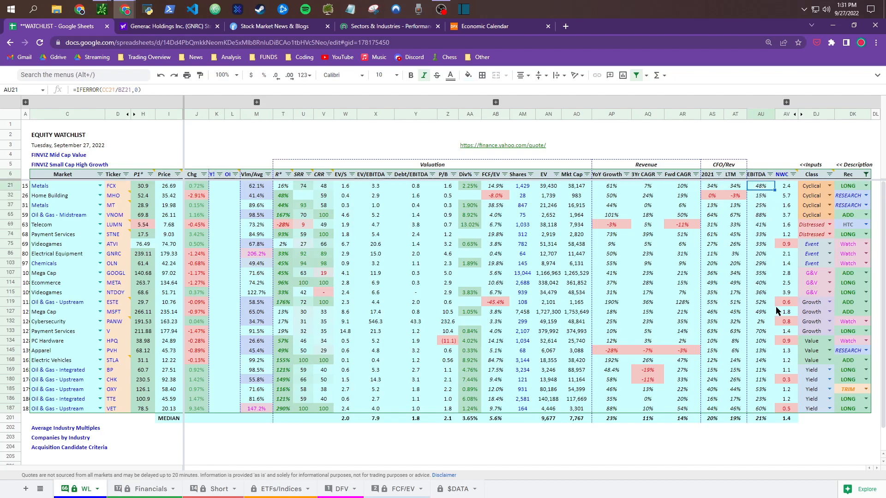
left_click(762, 323)
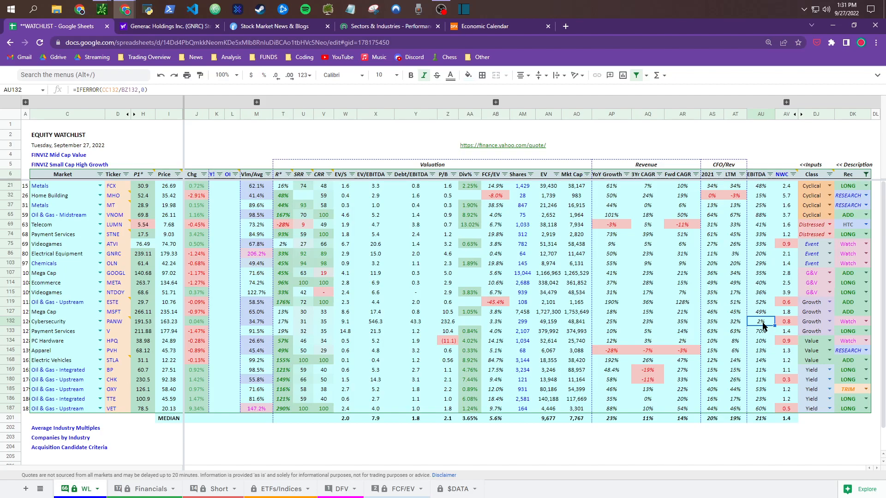
left_click_drag(762, 186, 762, 412)
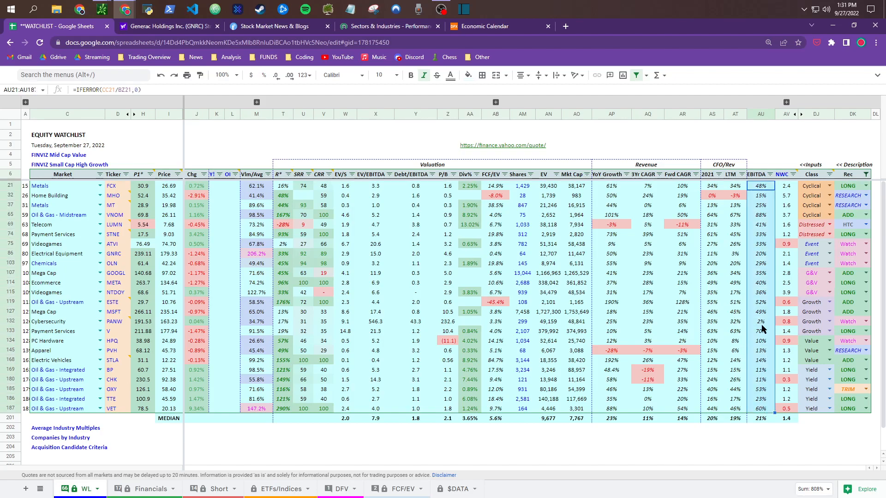
left_click(763, 178)
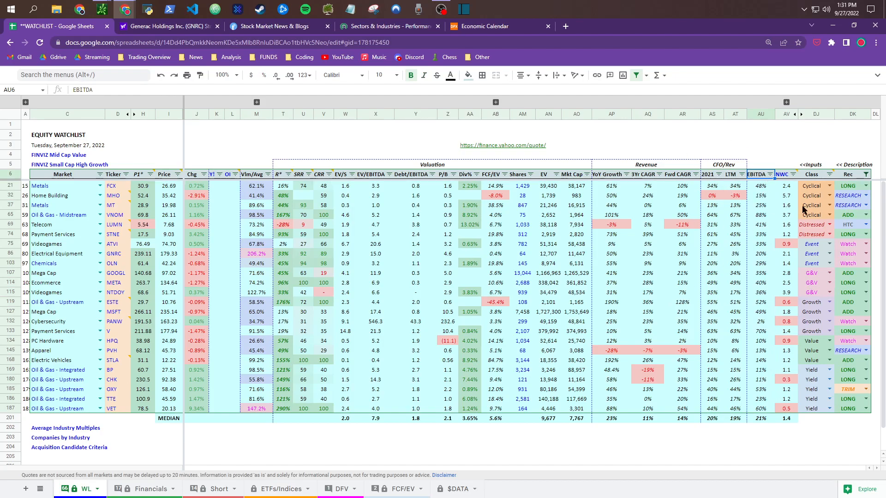
Step: Read the comment on the NWC heading and check the NWC formulas of FCX, ATVI and MHO
left_click(787, 188)
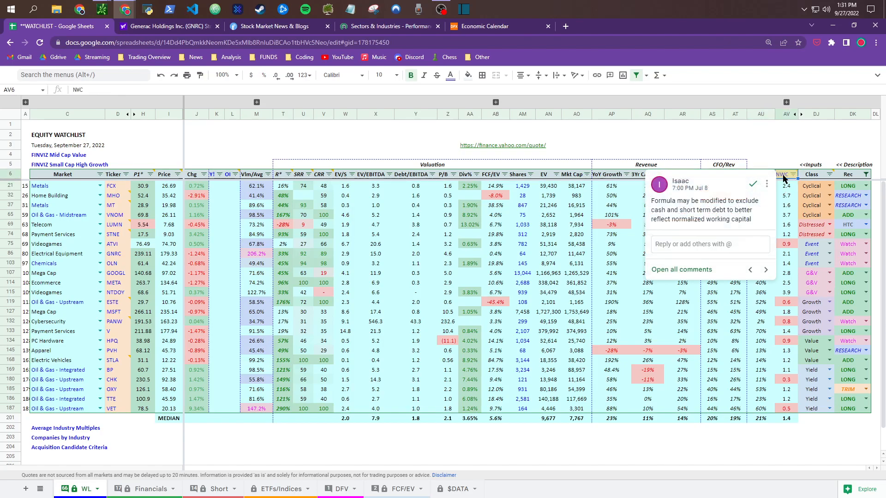
mouse_move(781, 176)
left_click(787, 244)
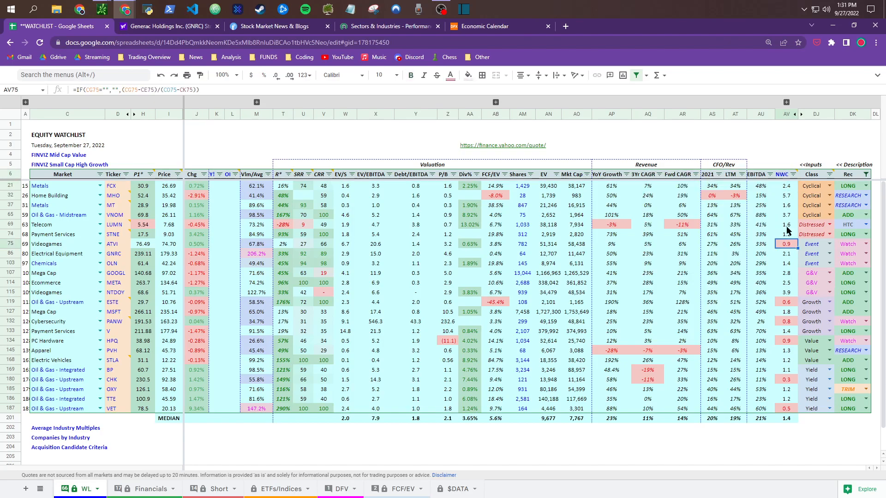
left_click(787, 187)
left_click(787, 196)
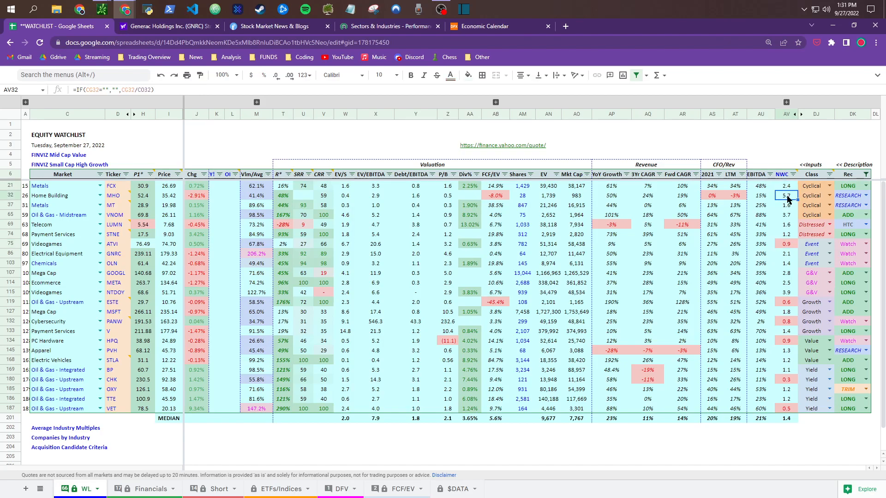
Step: Compare the NWC formulas of MT, VNOM, LUMN, STNE and ATVI
key("Down")
key("Down")
key("Down")
key("Down")
key("Down")
key("Up")
key("Up")
key("Down")
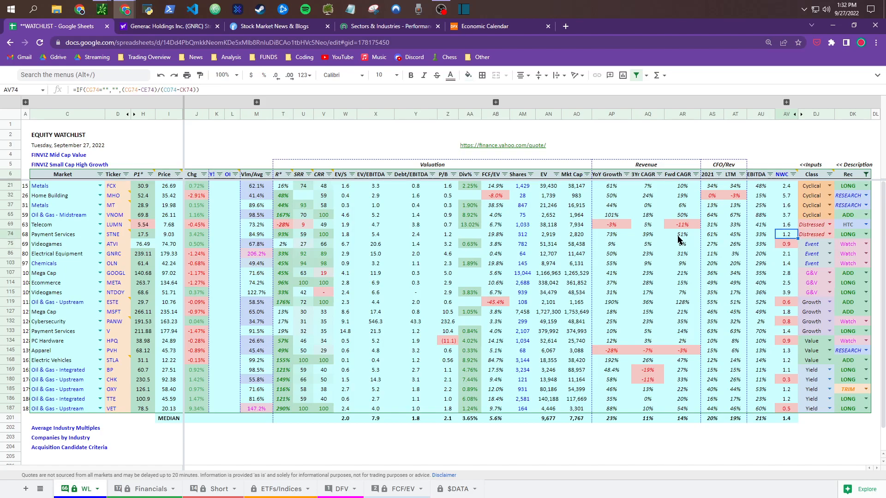
Step: Examine the NWC formulas from ATVI down the column to ESTE and back up to STNE
key("Down")
key("Down")
key("Down")
key("Down")
key("Down")
key("Down")
key("Down")
key("Up")
key("Up")
key("Up")
key("Up")
key("Up")
key("Up")
key("Up")
Step: Inspect the references in STNE's NWC formula and compare them with LUMN's NWC formula
double_click(784, 236)
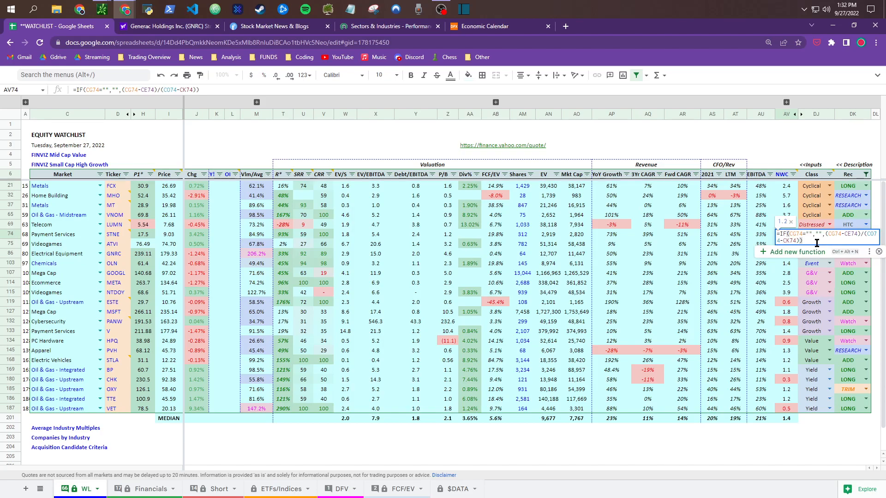
key("Escape")
key("Down")
key("Up")
key("Up")
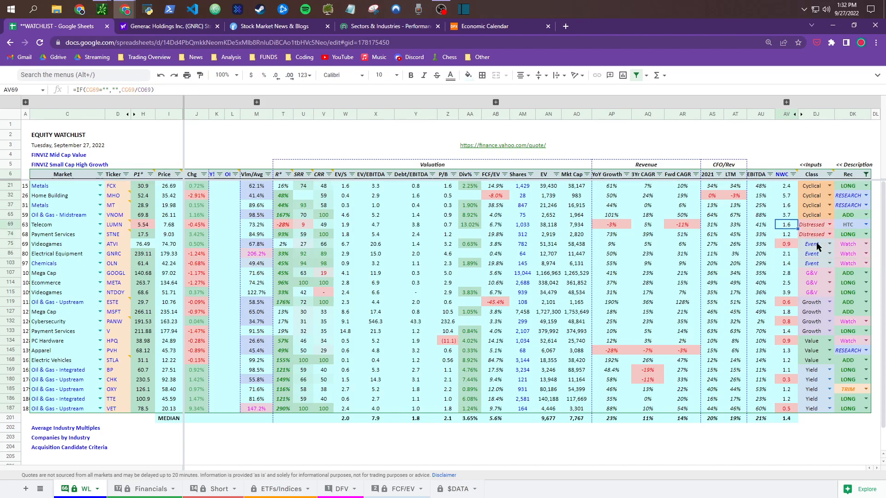
Step: Try LUMN's NWC formula in STNE's NWC cell and undo the paste
key("ctrl+c")
key("Down")
key("ctrl+v")
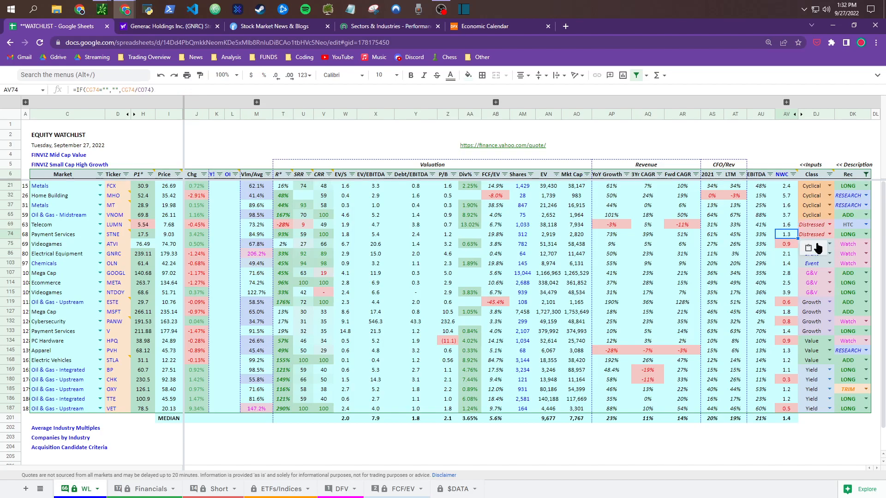
key("ctrl+z")
Step: Try LUMN's copied NWC formula in ATVI's NWC cell and restore the original formula
key("Up")
key("Down")
key("Down")
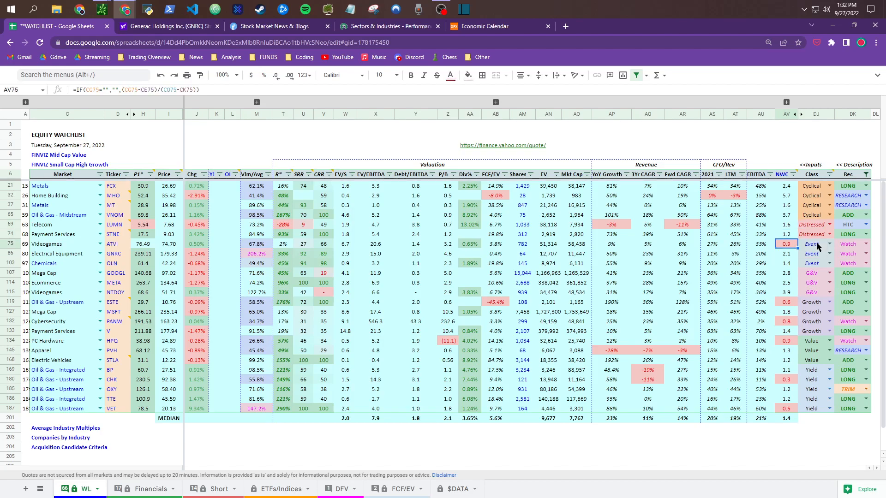
key("Up")
key("Up")
key("Down")
key("Down")
key("ctrl+v")
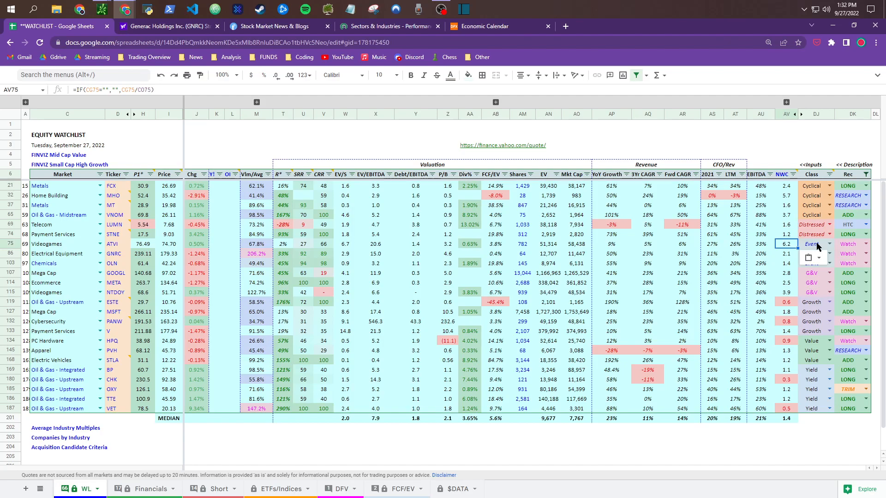
key("Down")
key("Up")
key("ctrl+v")
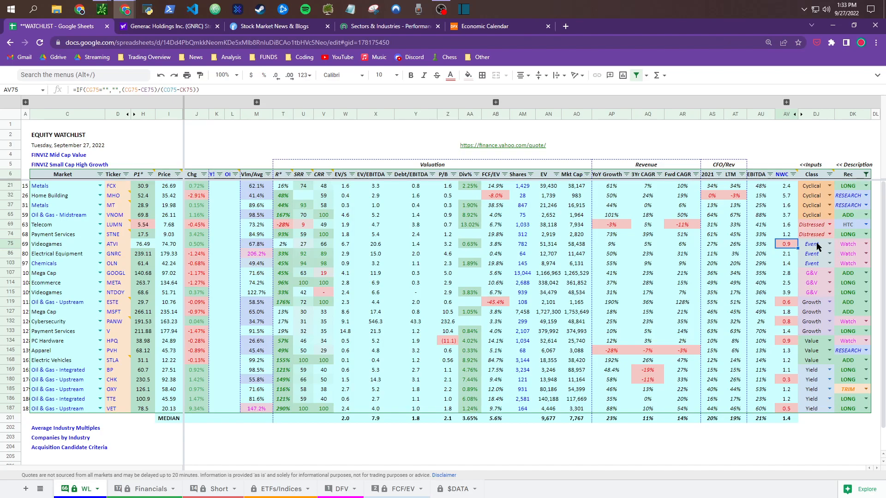
Step: Review the NWC column from FCX to VET and check the values of GOOGL, NTDOY and ESTE
key("Down")
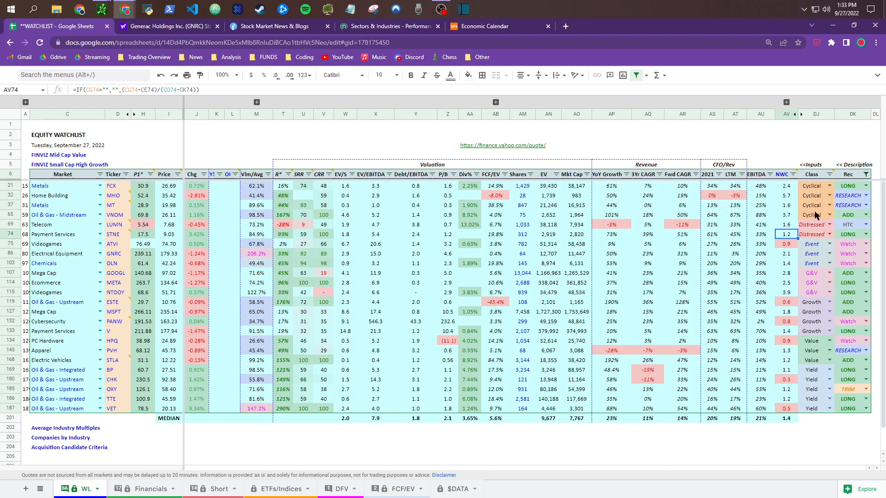
key("Down")
key("Down")
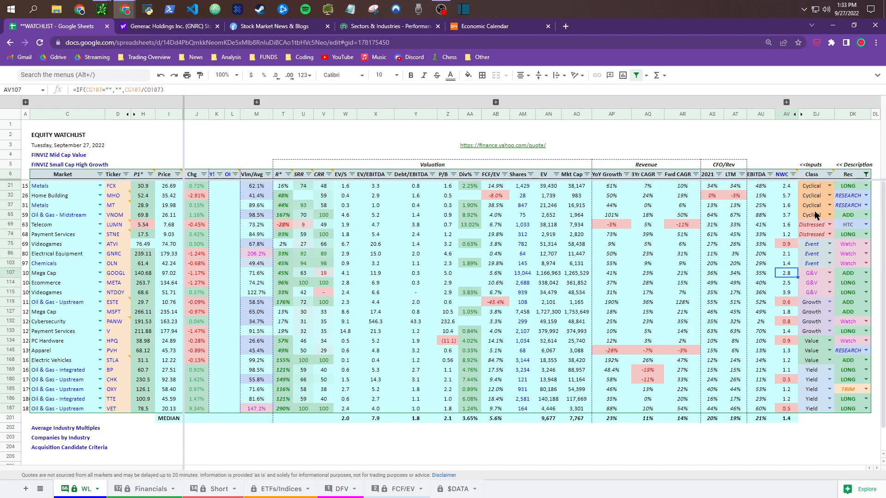
left_click_drag(786, 186, 784, 412)
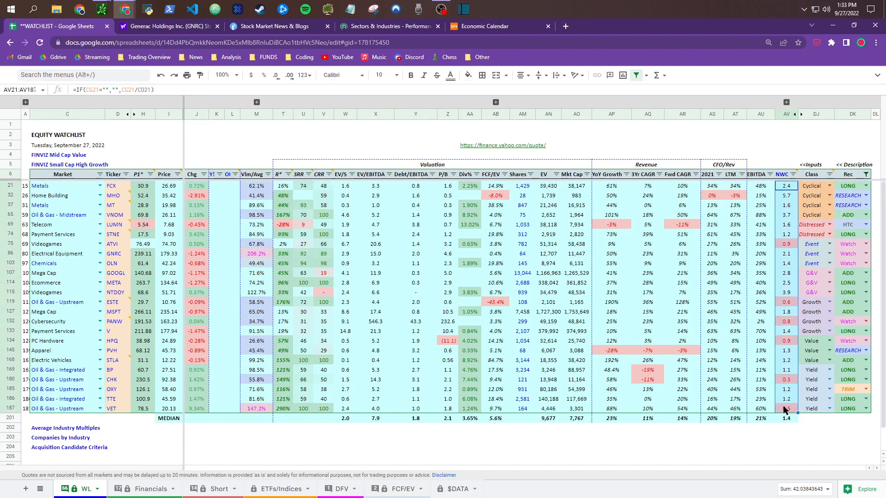
left_click(785, 292)
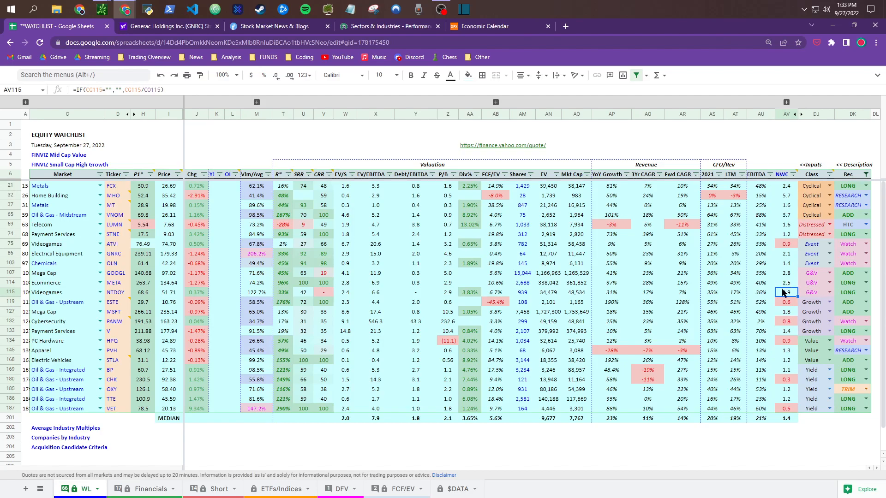
left_click(785, 304)
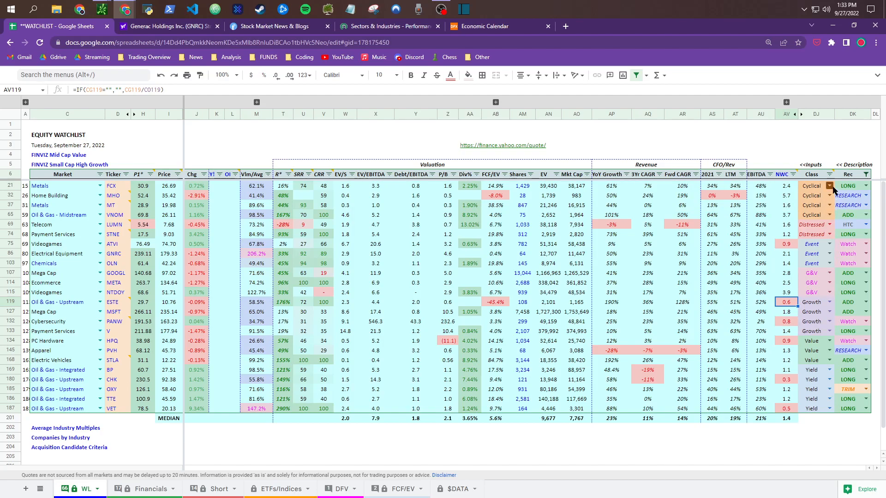
Step: Check the Rec ratings of FCX, STNE and VNOM
left_click(851, 187)
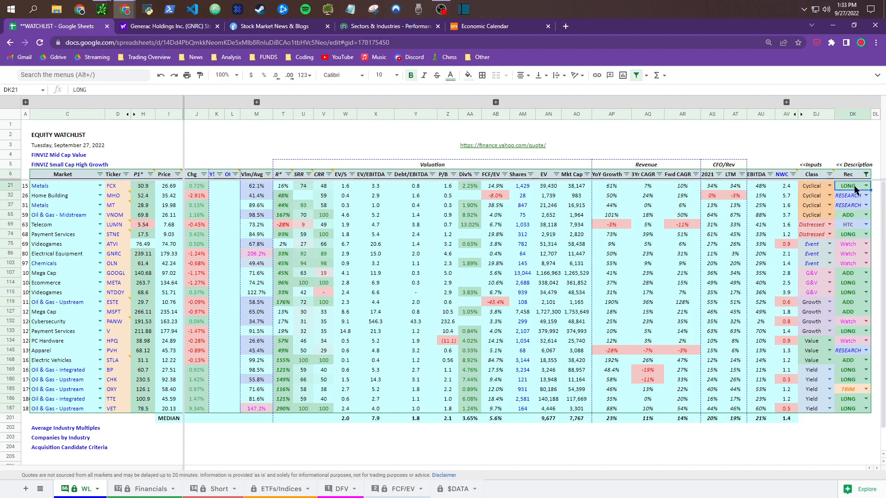
left_click(852, 235)
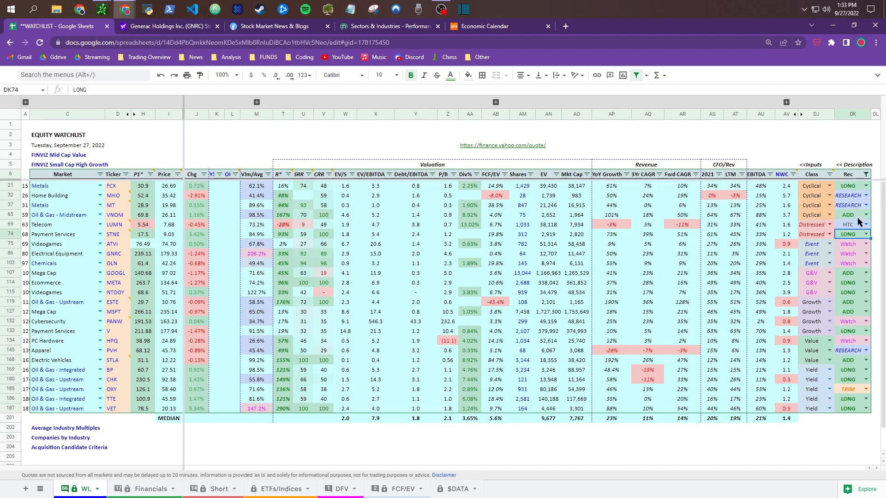
left_click(857, 215)
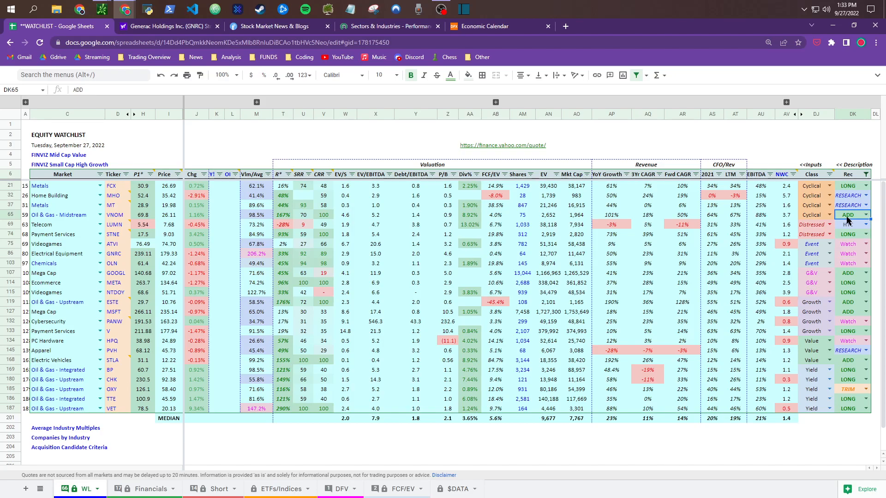
Step: Sort the watchlist by the Rec column from A to Z
left_click(866, 174)
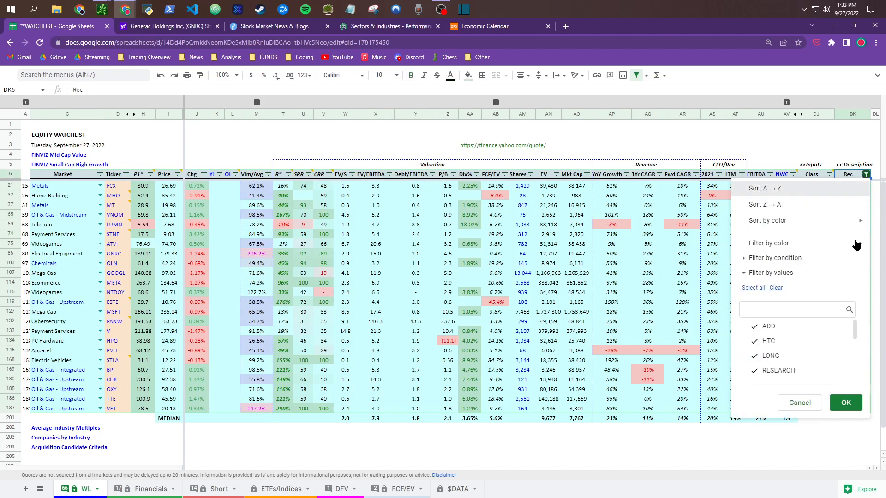
left_click(831, 188)
left_click(855, 187)
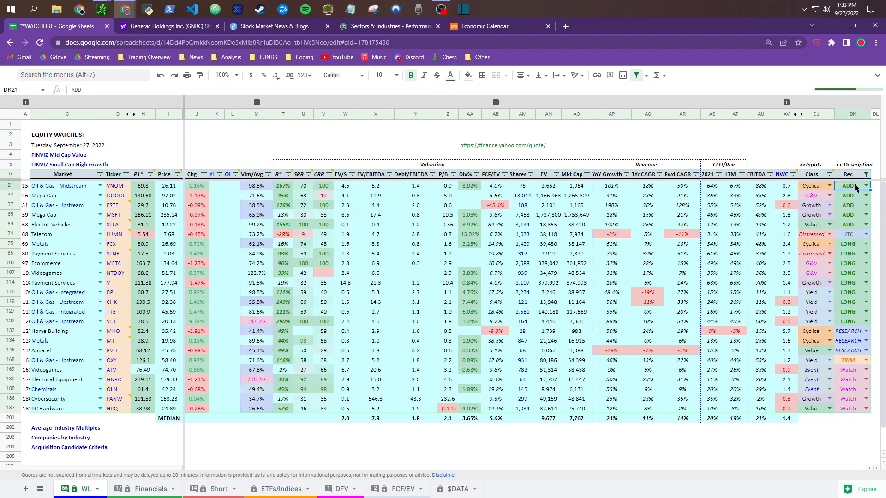
Step: Review the ADD ratings of STLA and MSFT in the Rec column
left_click(847, 226)
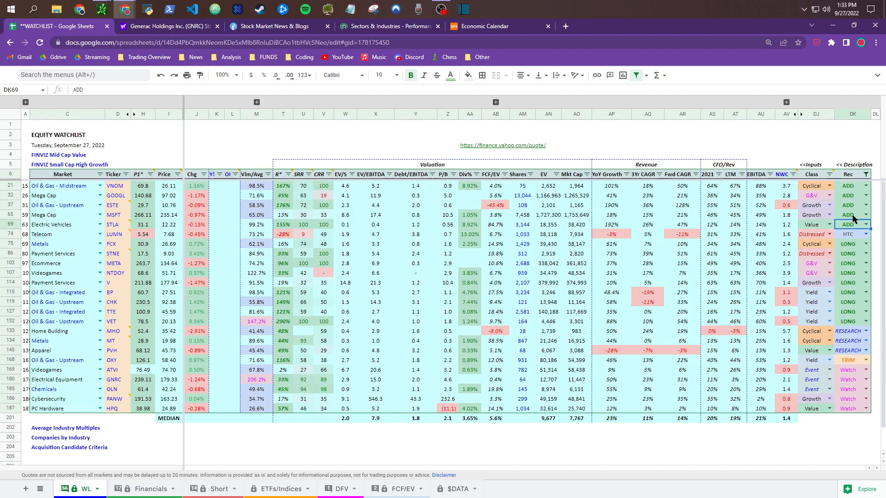
left_click(120, 216)
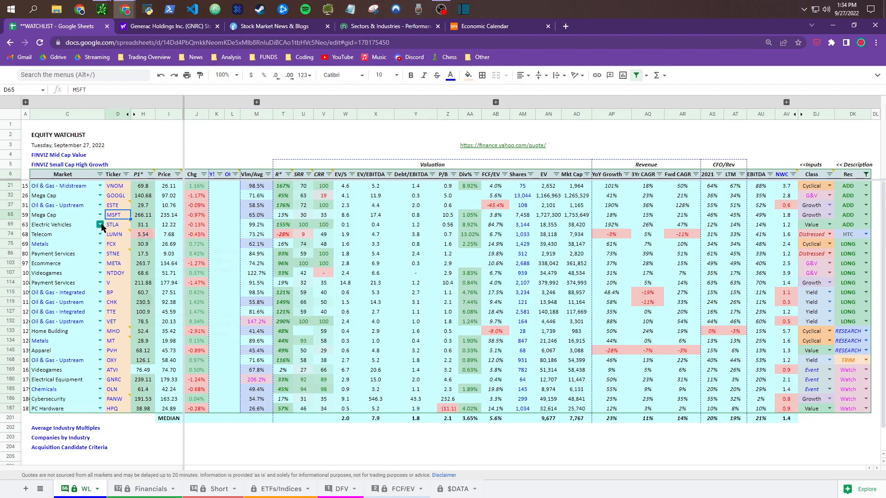
left_click(857, 214)
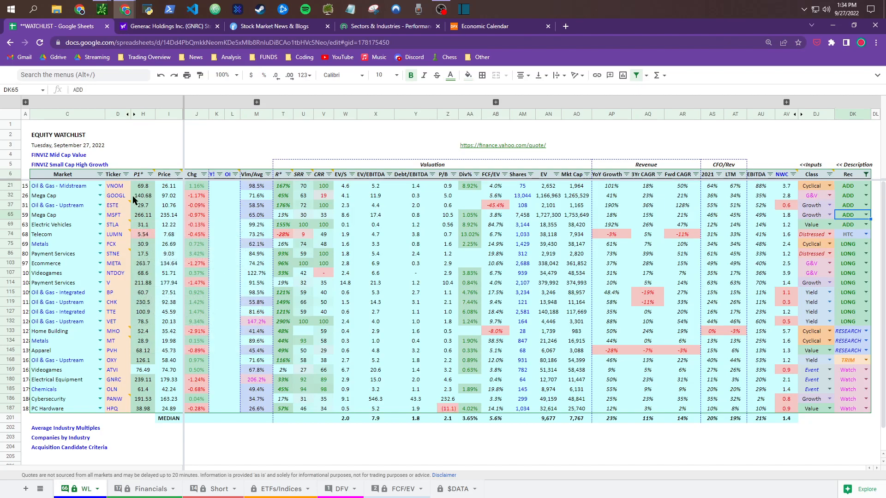
Step: Change VNOM's recommendation to LONG and sort the watchlist by the Rec column from A to Z
left_click(119, 197)
left_click(119, 189)
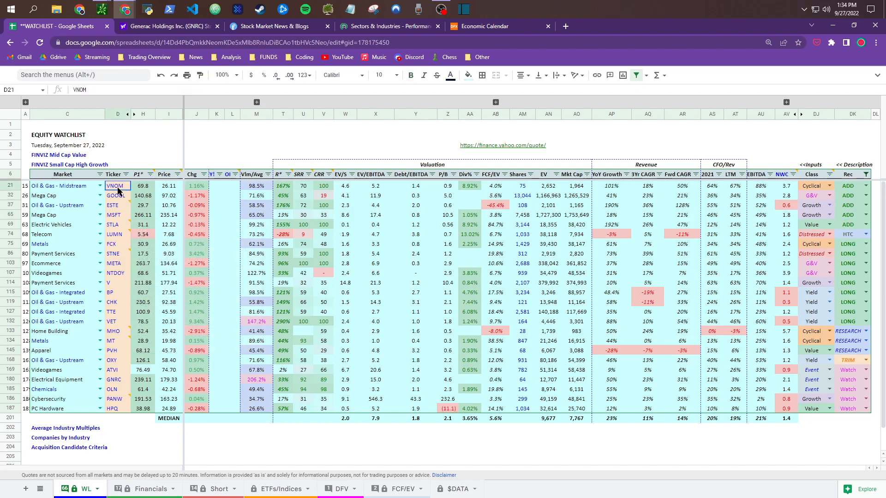
left_click(865, 187)
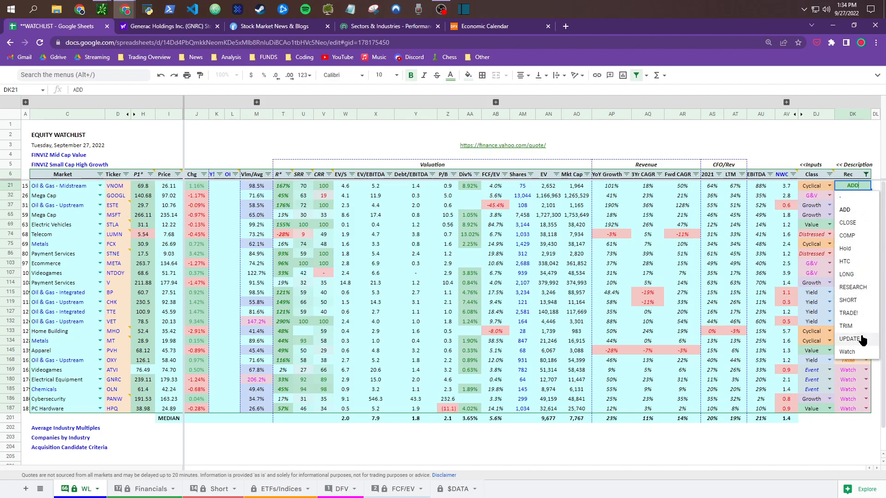
left_click(854, 275)
left_click(866, 175)
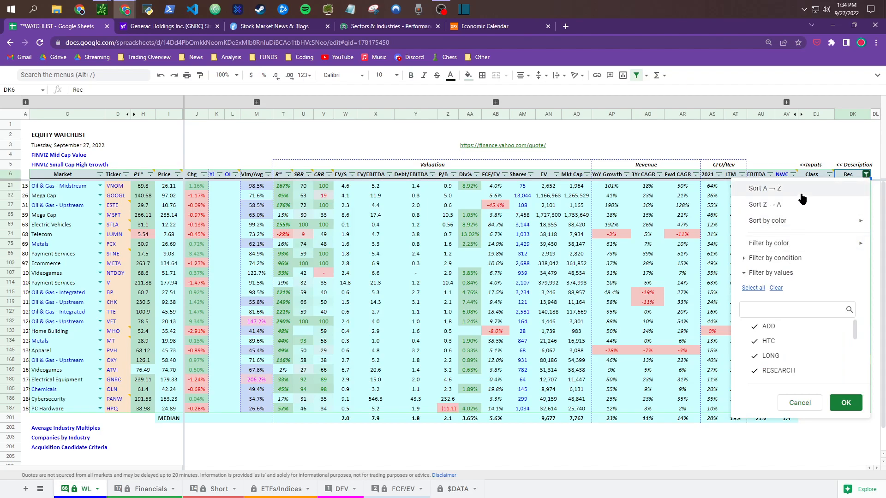
left_click(845, 189)
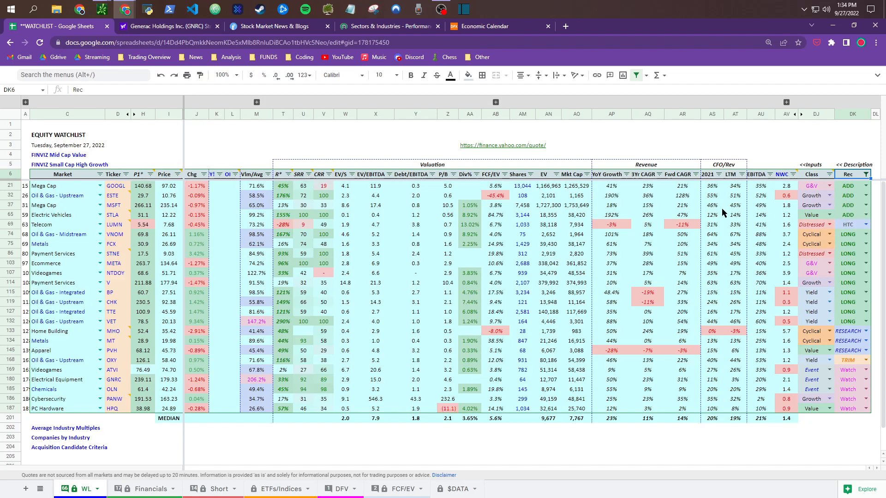
Step: Review the Rec ratings from GOOGL's ADD through LUMN's HTC to the LONG group from VNOM to VET
key("Down")
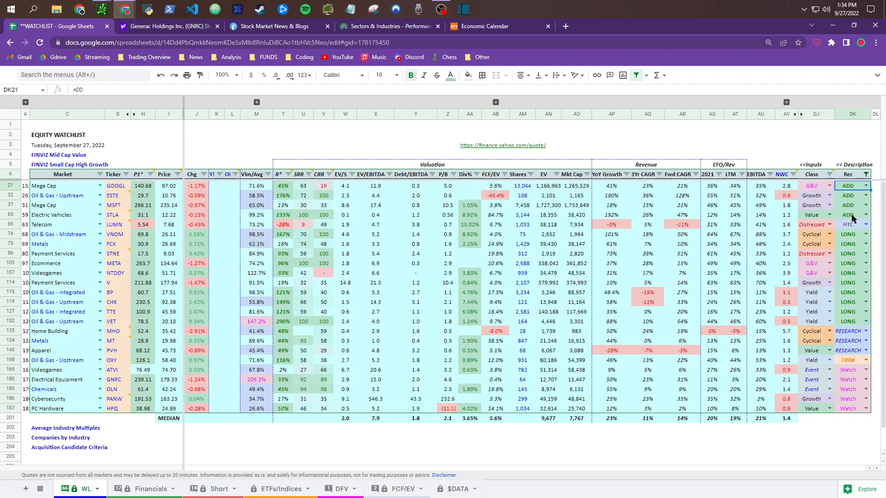
left_click(854, 228)
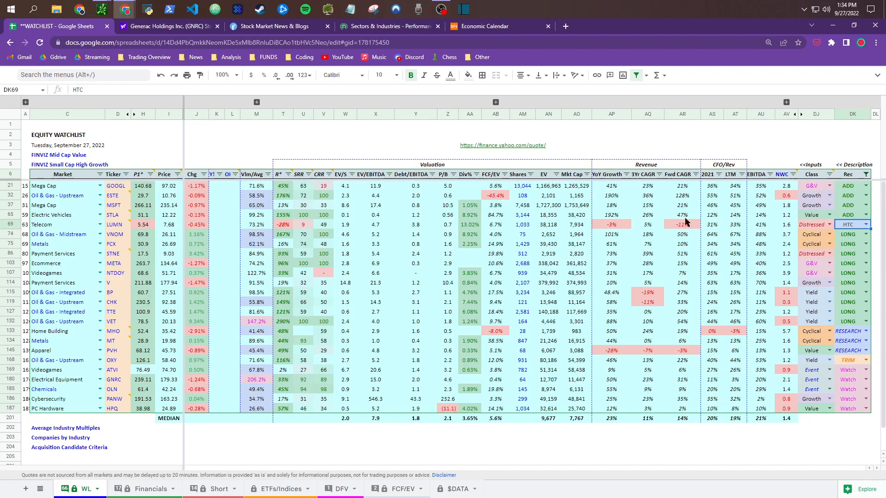
left_click(850, 238)
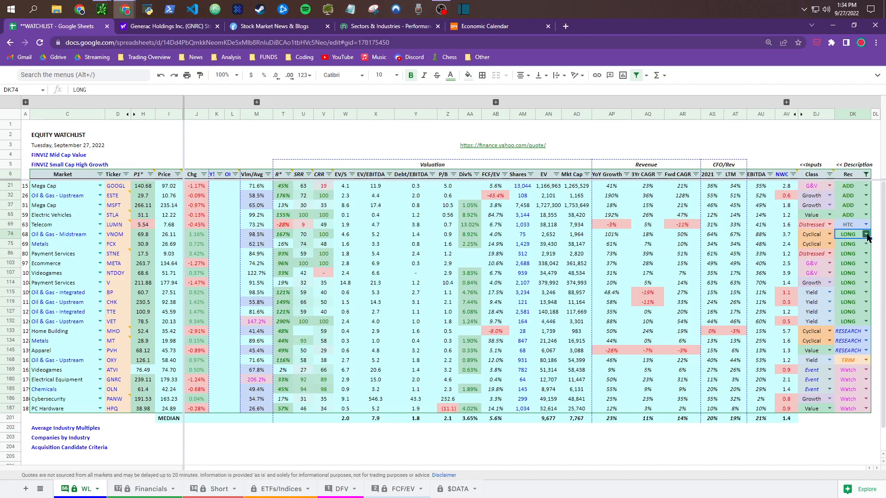
left_click(866, 235)
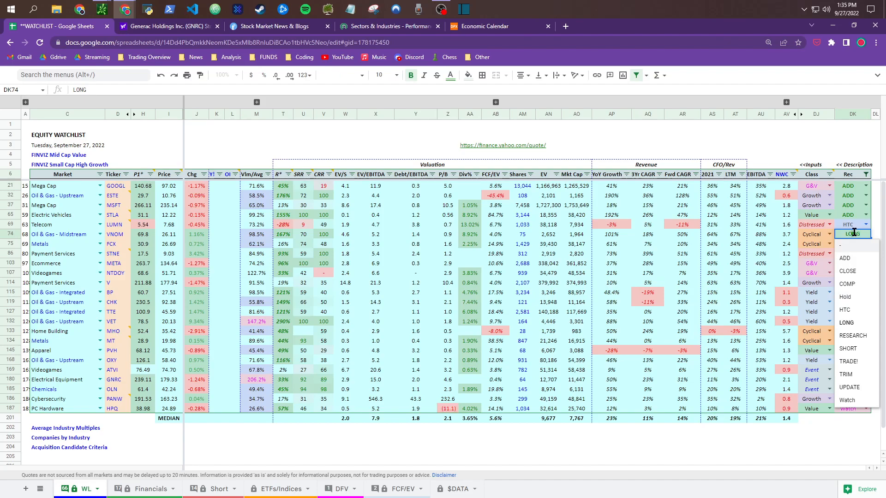
key("Escape")
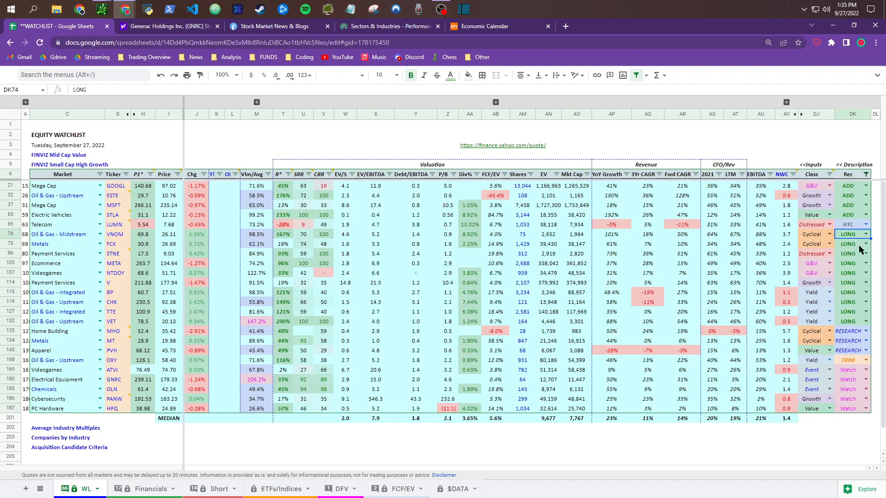
left_click_drag(849, 238, 849, 323)
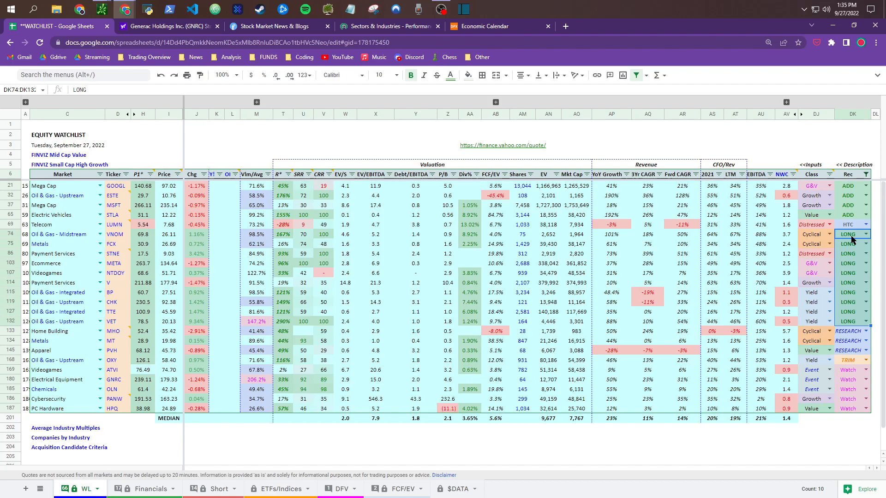
Step: Review the RESEARCH-rated stocks MHO, MT and PVH, including the comments attached to the MT ticker
left_click(851, 333)
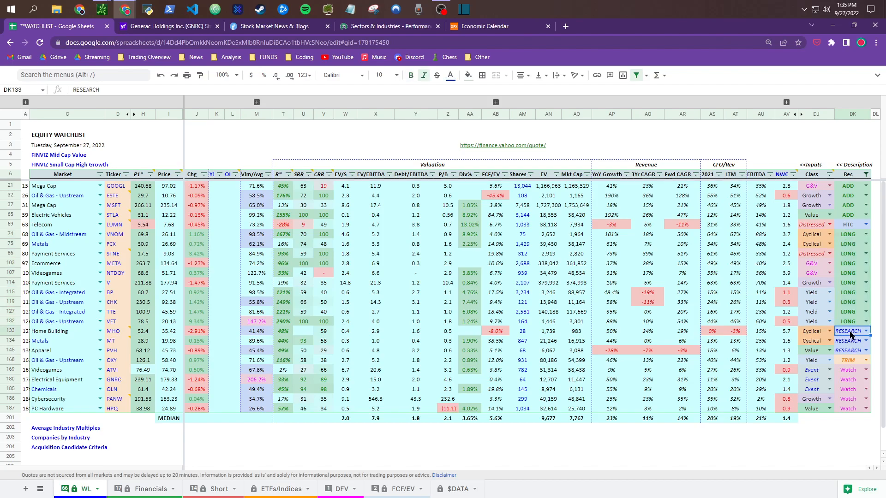
mouse_move(119, 333)
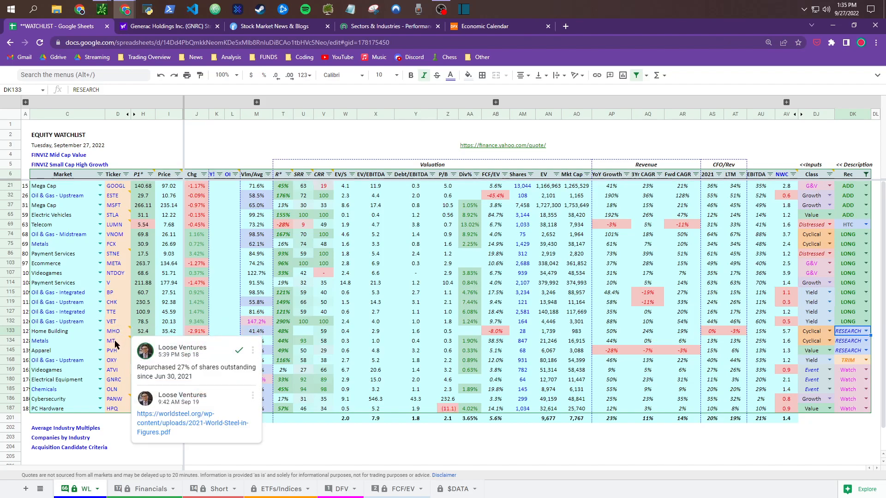
left_click(117, 351)
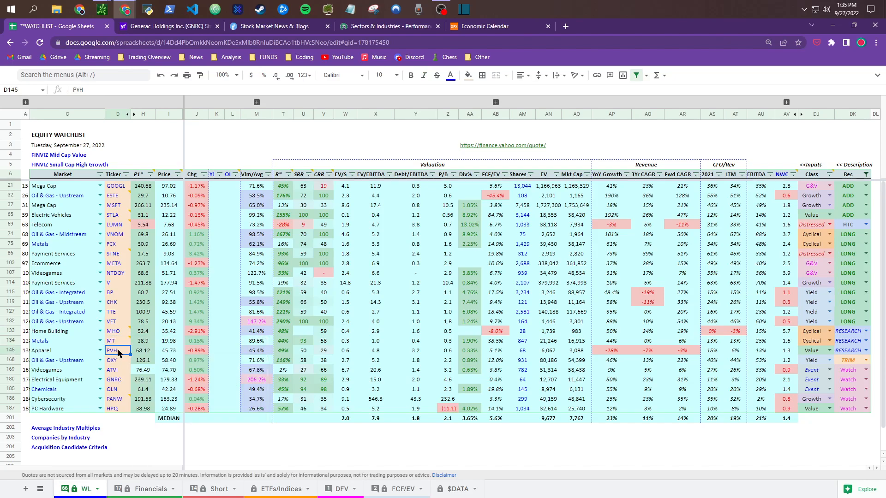
left_click(855, 332)
left_click_drag(854, 336, 855, 349)
mouse_move(115, 343)
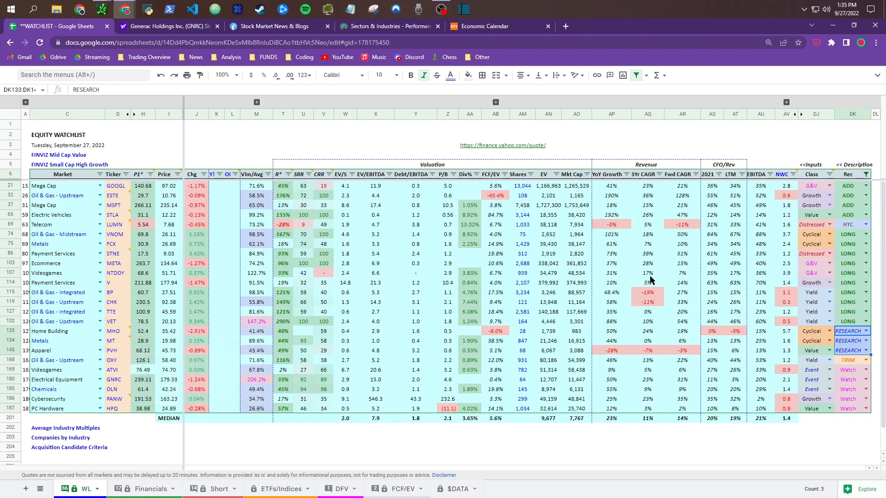
Step: Compare the RESEARCH ratings with the ADD, HTC and LONG ratings in the Rec column
left_click(854, 333)
left_click(853, 341)
left_click(853, 351)
left_click_drag(852, 187, 855, 323)
left_click(853, 235)
left_click_drag(856, 225, 866, 325)
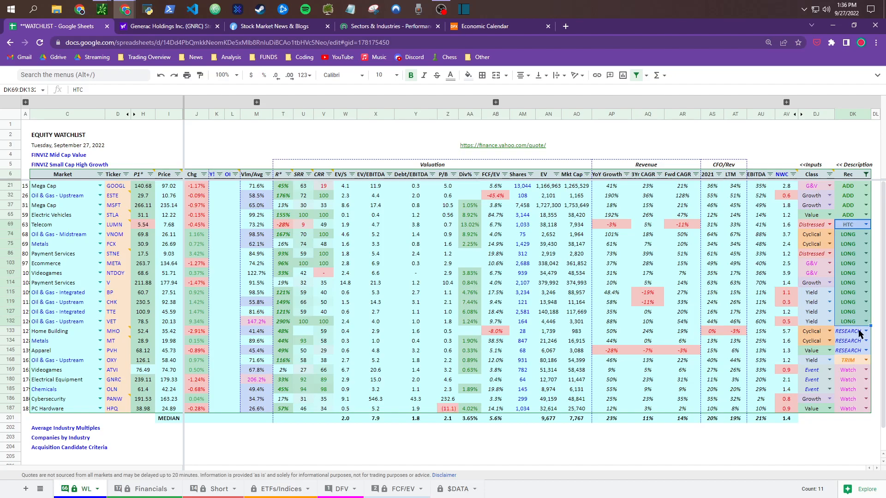
Step: Set MHO's recommendation to Hold
left_click(853, 333)
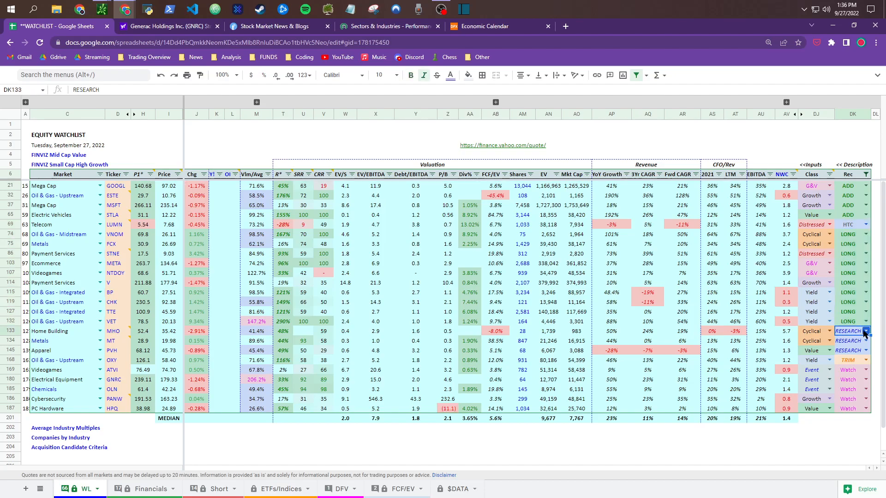
left_click(866, 330)
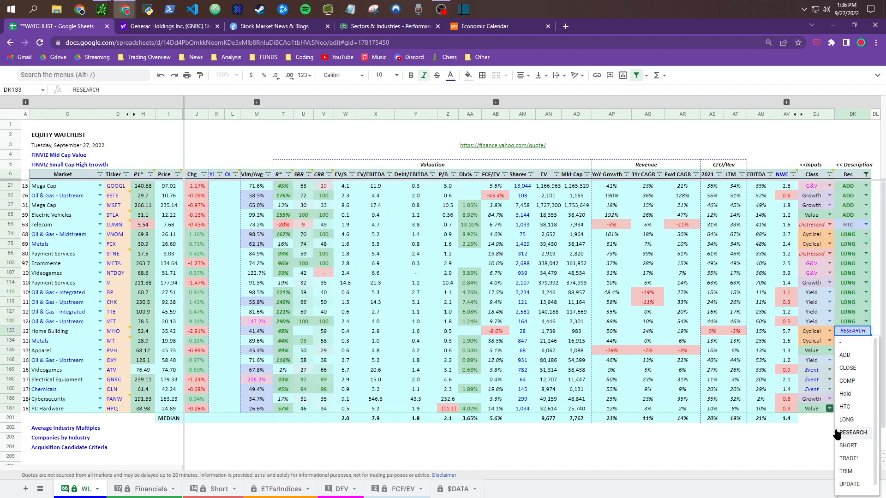
left_click(848, 394)
left_click(866, 332)
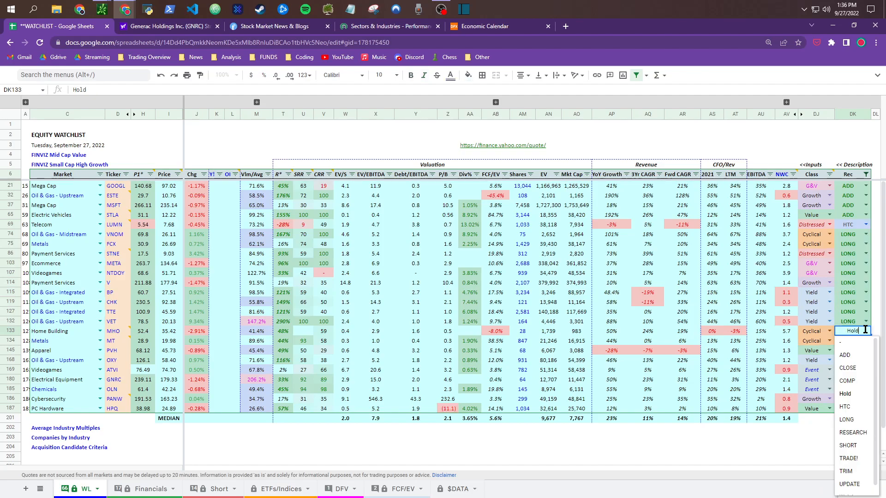
left_click(832, 331)
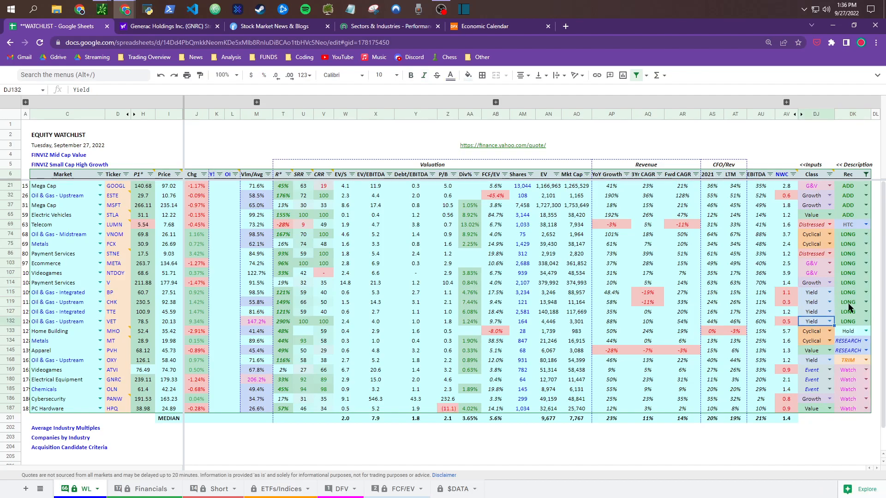
Step: Reapply the Rec column filter with the Hold value left out
left_click(866, 175)
scroll(784, 362, "down", 2)
left_click(791, 355)
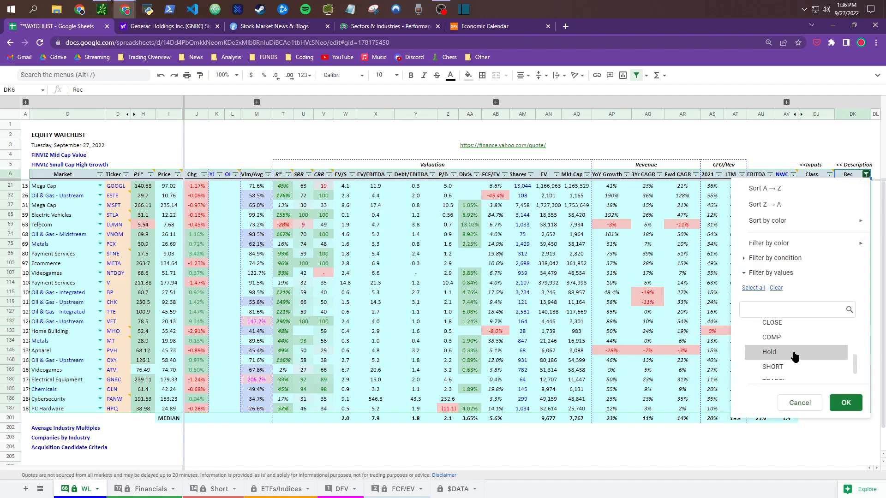
left_click(762, 354)
left_click(846, 402)
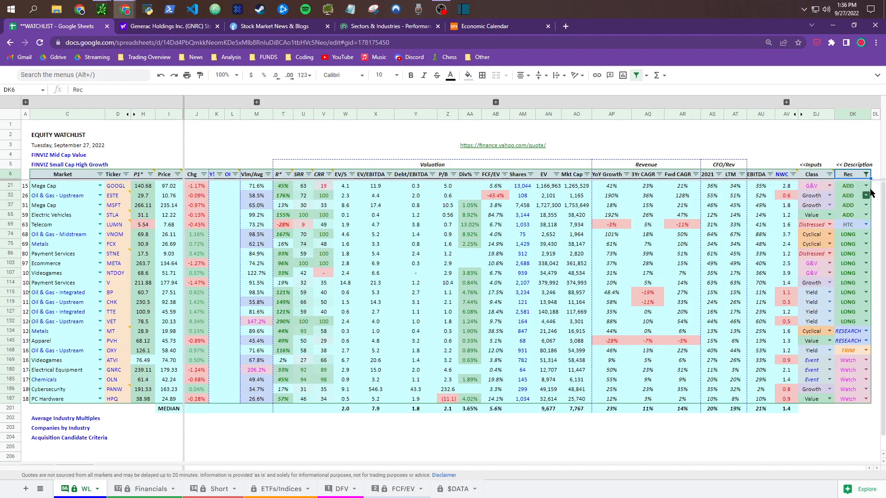
Step: Include Hold in the Rec filter and sort the watchlist by Ticker from A to Z to locate MHO
left_click(866, 174)
scroll(793, 358, "down", 4)
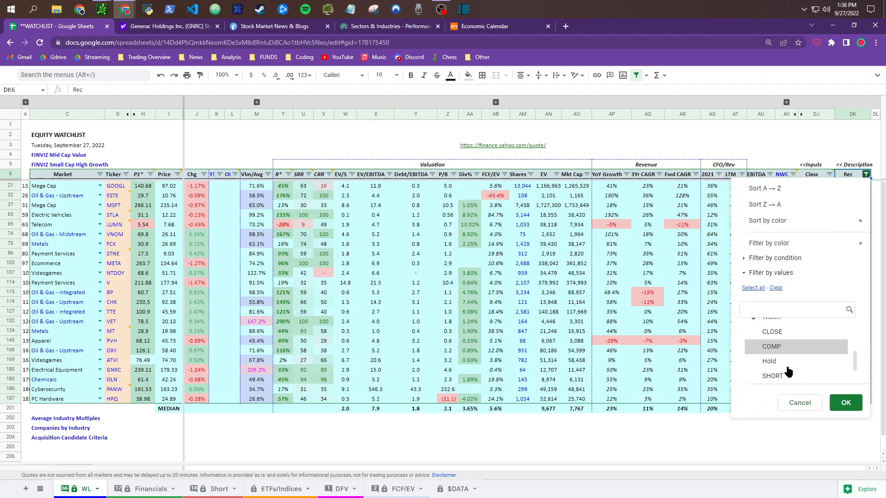
left_click(846, 403)
scroll(148, 343, "down", 10)
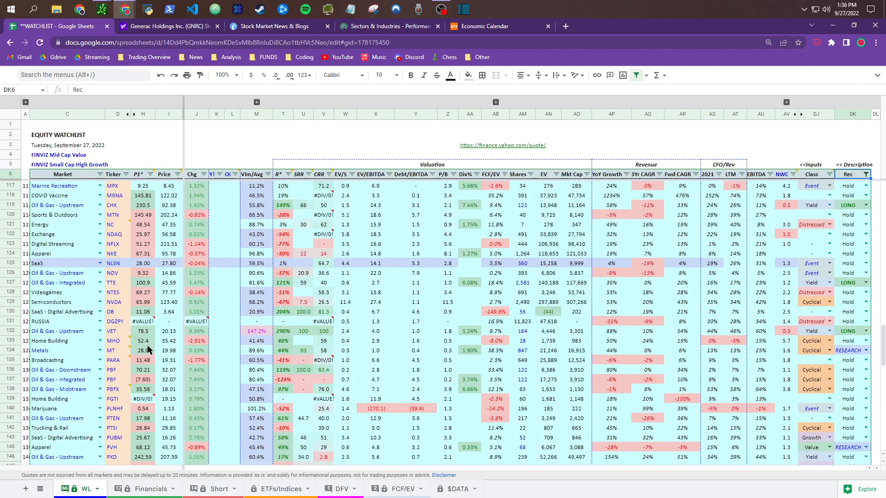
scroll(148, 345, "up", 5)
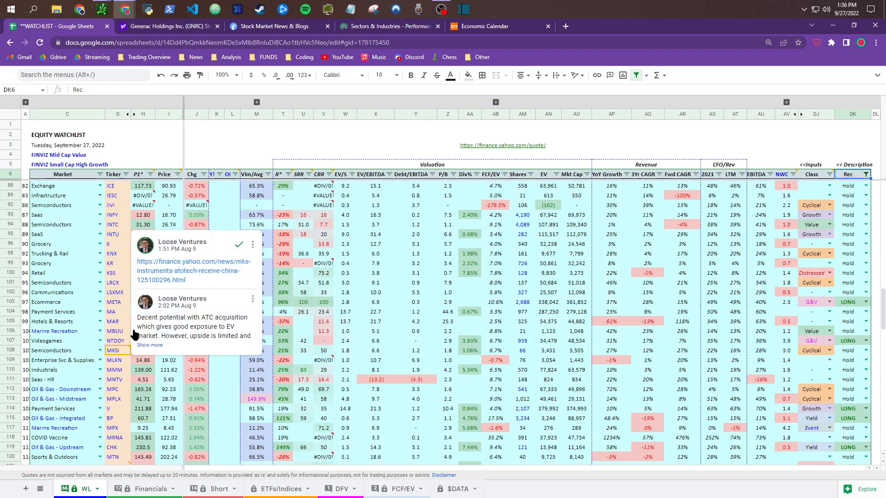
left_click(125, 174)
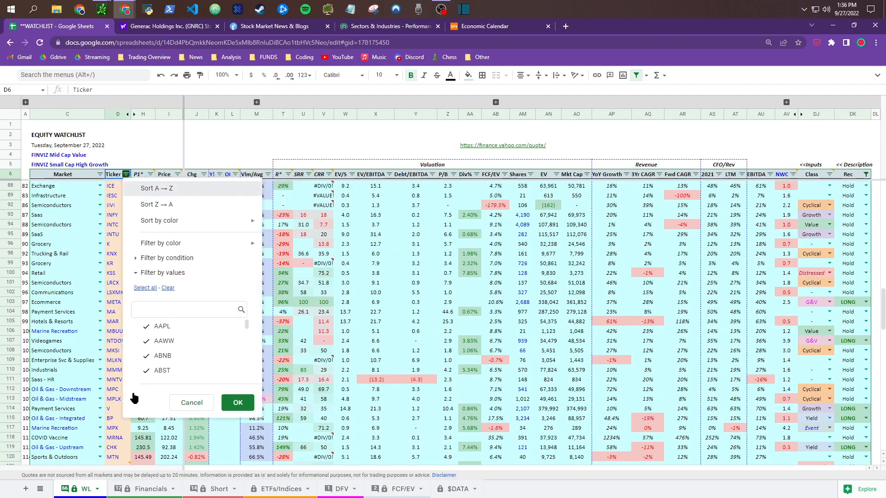
left_click(122, 398)
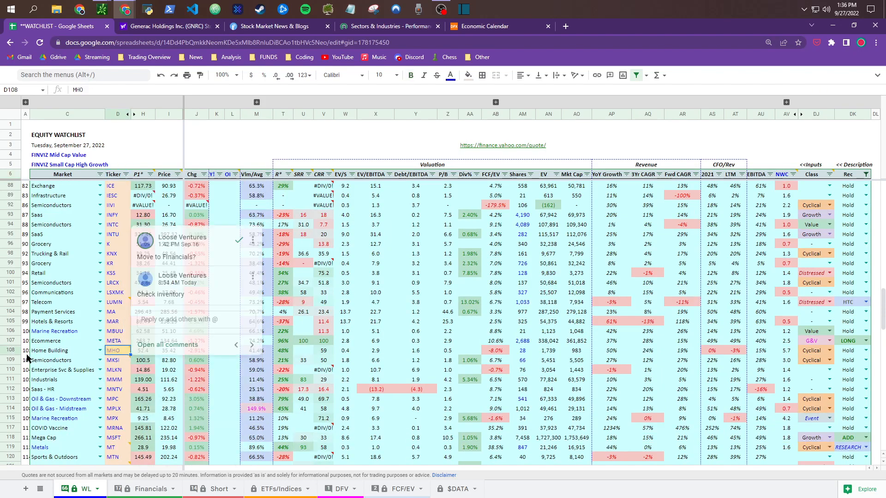
Step: Set the recommendation of the home builder MHO to UPDATE
left_click(13, 350)
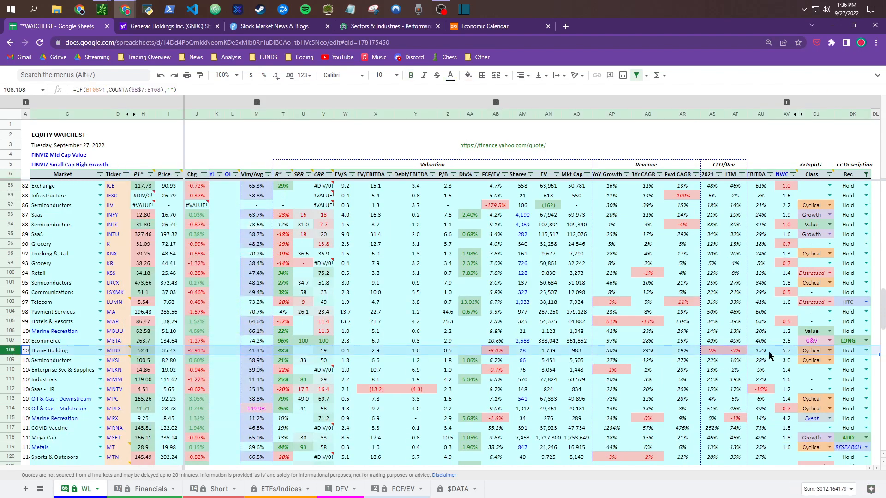
left_click(867, 350)
scroll(854, 435, "down", 2)
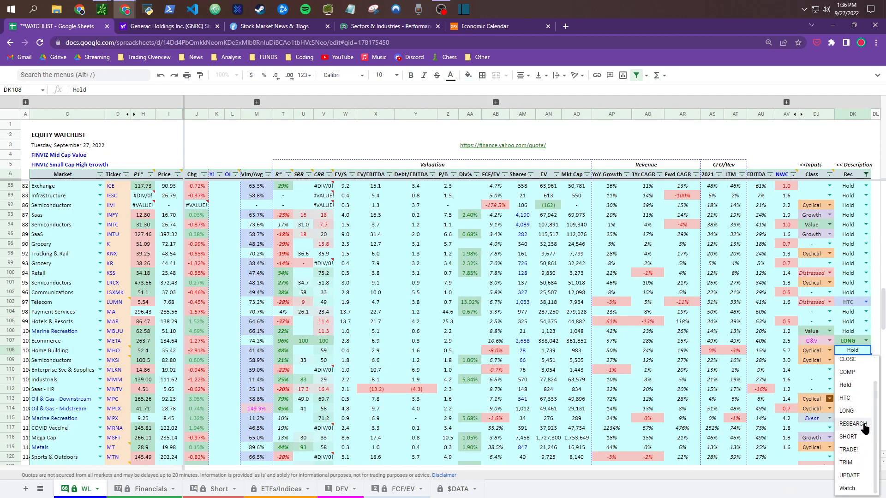
left_click(851, 476)
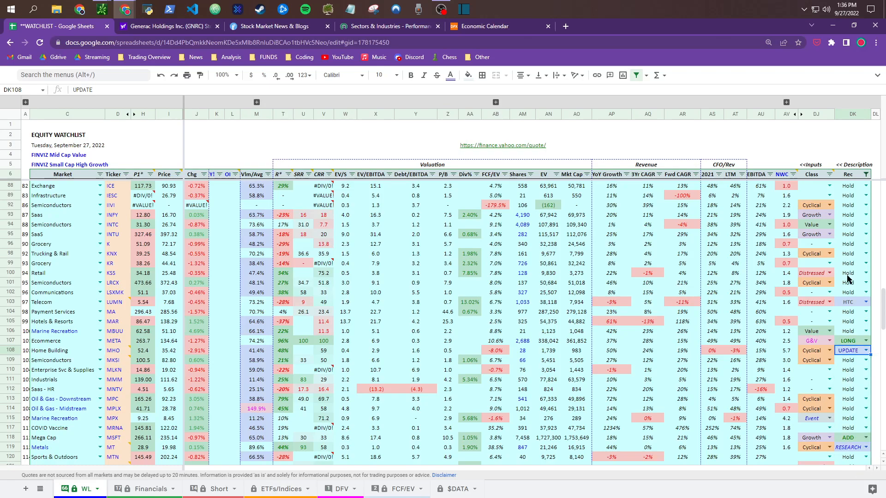
Step: Exclude Hold-rated stocks with the Rec filter and sort the remaining rows by Rec from A to Z
left_click(866, 175)
scroll(797, 369, "up", 3)
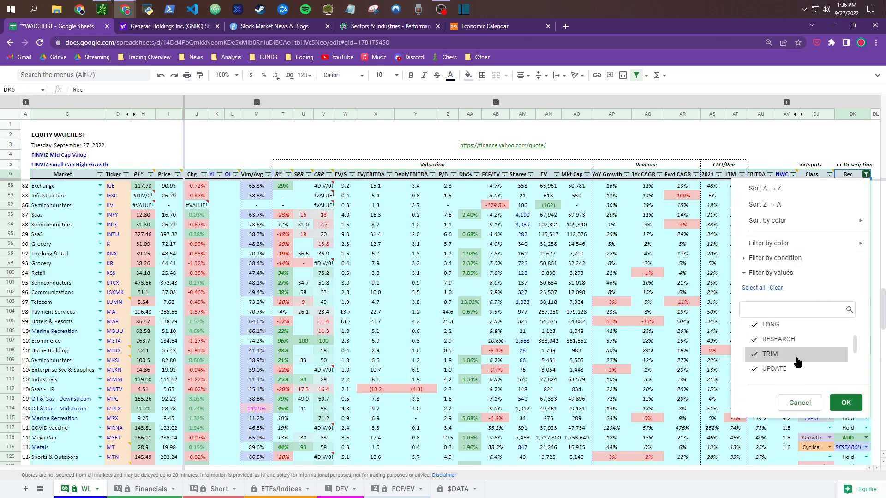
left_click(846, 403)
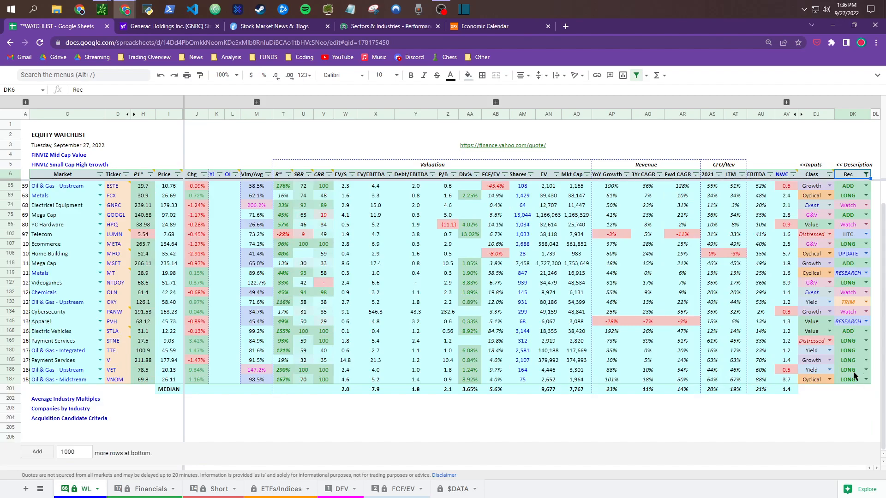
left_click(866, 175)
left_click(826, 189)
left_click(855, 402)
Step: Review the Class and Rec columns for all listed stocks, STLA's P1 price target, and the UPDATE and TRIM ratings
left_click(848, 332)
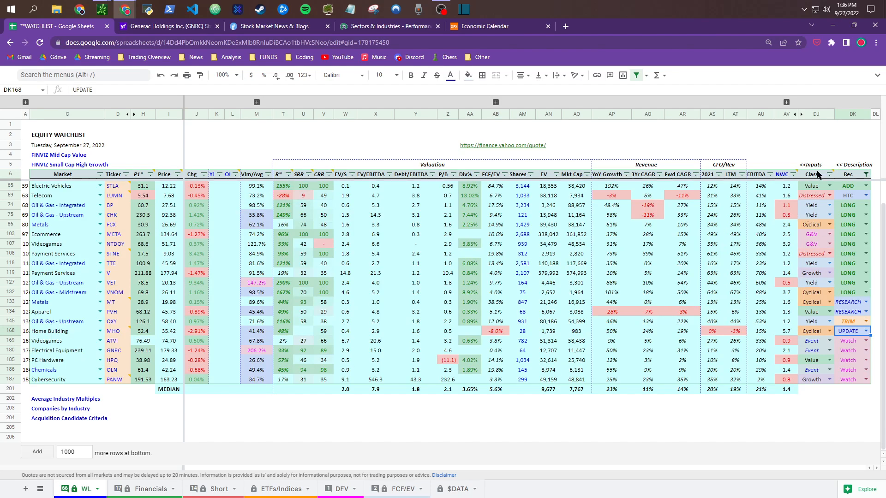
left_click_drag(813, 186, 815, 206)
left_click_drag(821, 269, 849, 380)
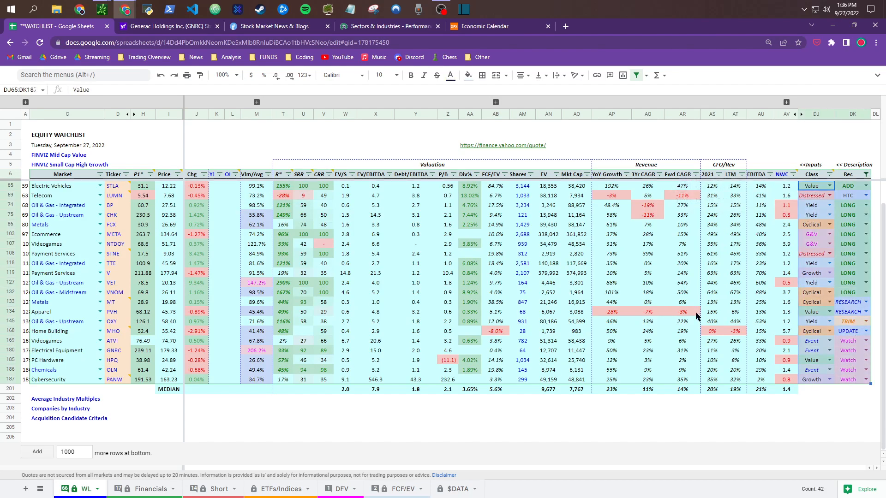
left_click(146, 189)
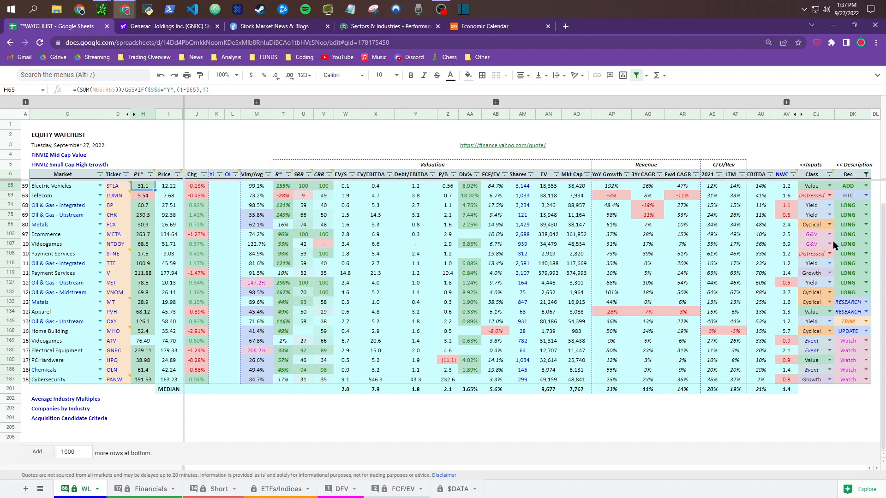
left_click(854, 332)
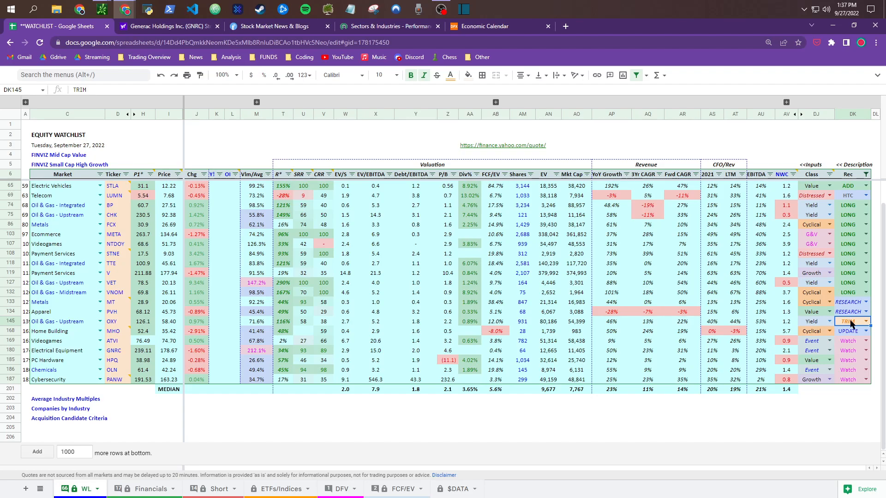
Step: Review the Rec and Class ratings of the Watch-rated stocks from ATVI through HPQ
left_click(854, 344)
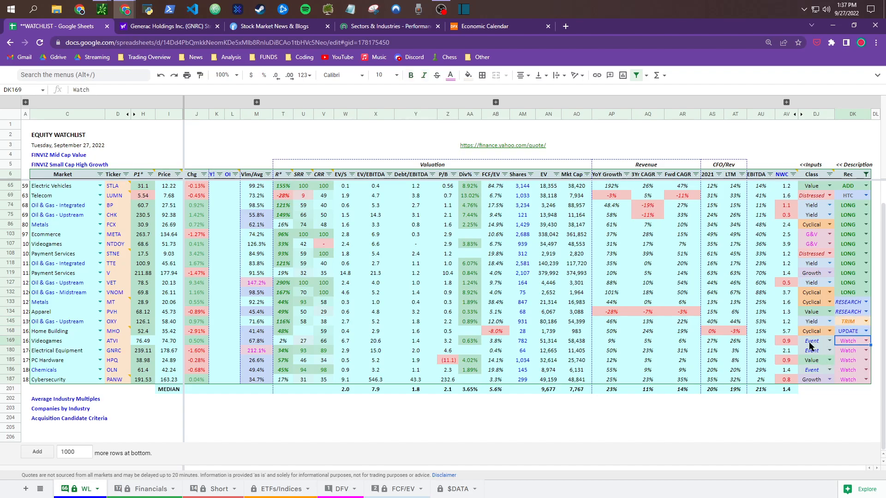
left_click(812, 352)
left_click(849, 342)
key("Down")
key("Down")
key("Up")
key("Down")
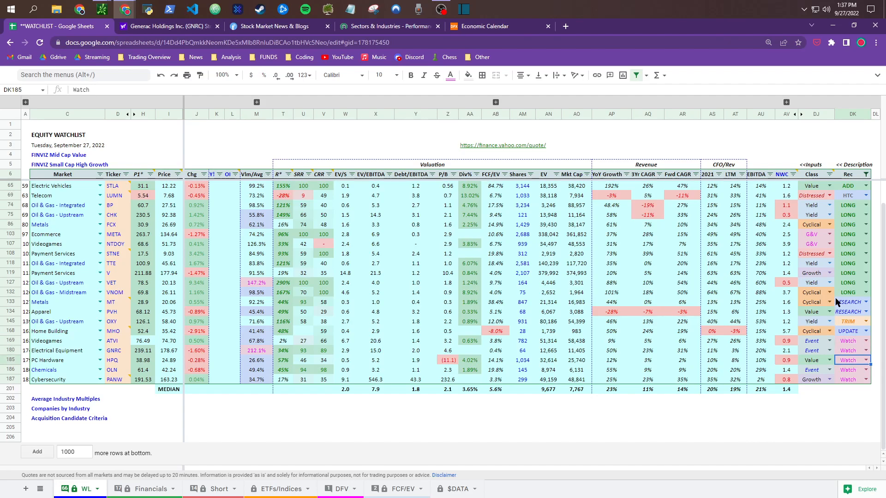
Step: Look across the valuation, revenue and margin figures in HPQ's row and continue down to PANW's Watch rating
key("Left")
key("Right")
key("Left")
key("Left")
key("Left")
key("Left")
key("Left")
key("Left")
key("Left")
key("Left")
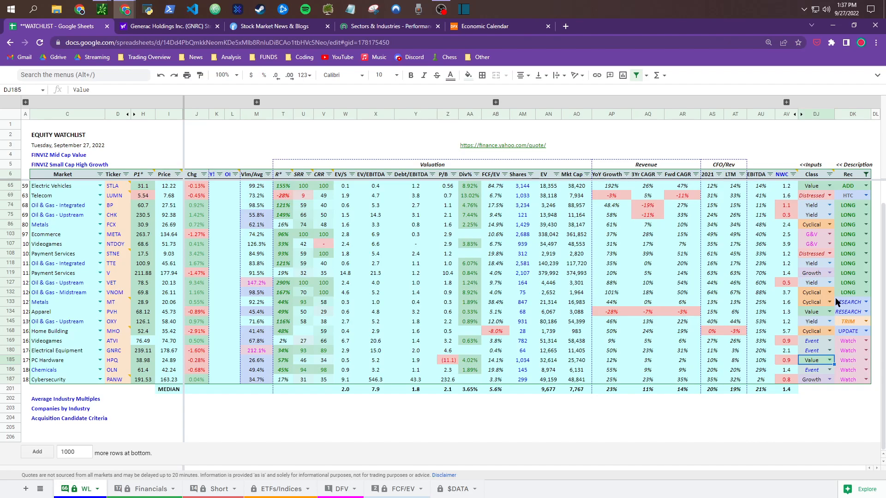
key("Left")
key("Left")
key("Left")
key("Left")
key("Left")
key("Right")
key("Right")
key("Right")
key("Right")
key("Right")
key("Right")
key("Right")
key("Right")
key("Right")
key("Right")
key("Right")
key("Right")
key("Right")
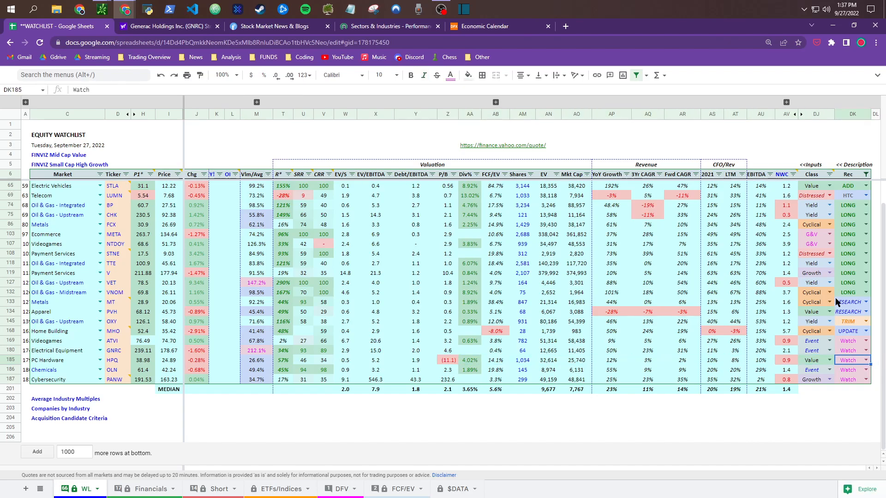
key("Down")
key("Down")
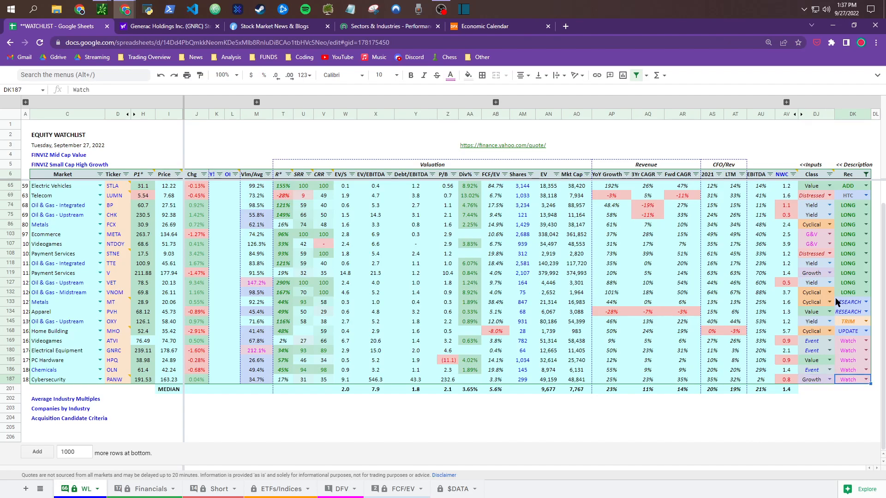
Step: Expand the collapsed column group after NWC to show the CROIC, FCFE/P and pro forma columns
scroll(835, 298, "up", 1)
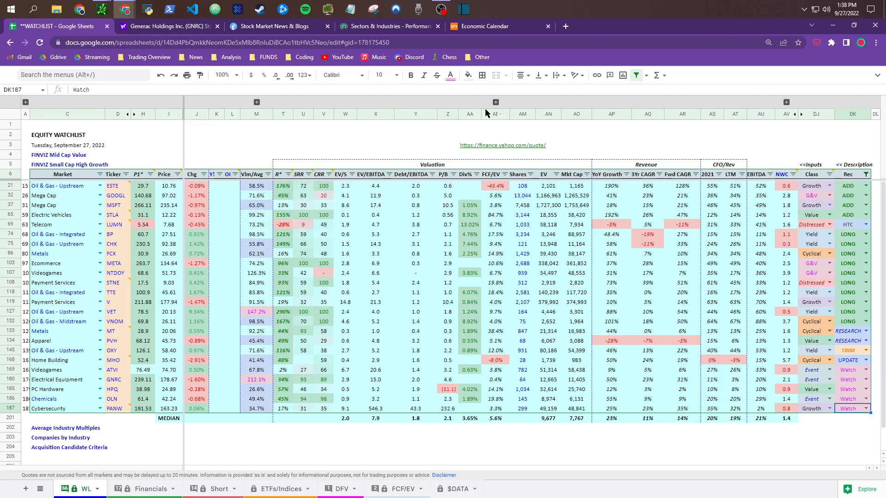
left_click(787, 103)
left_click_drag(369, 468, 541, 466)
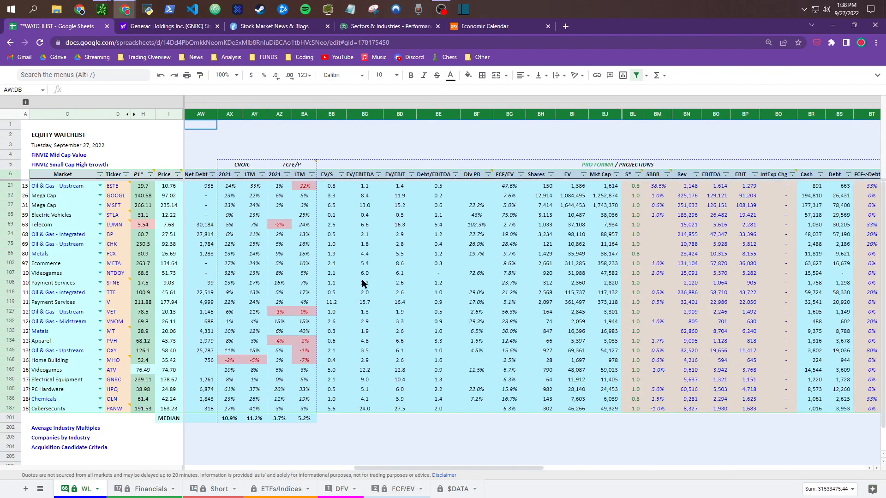
Step: Copy MHO's red-highlighted 2021 and LTM CROIC cells onto ESTE's 2021 and LTM CROIC cells
left_click(288, 190)
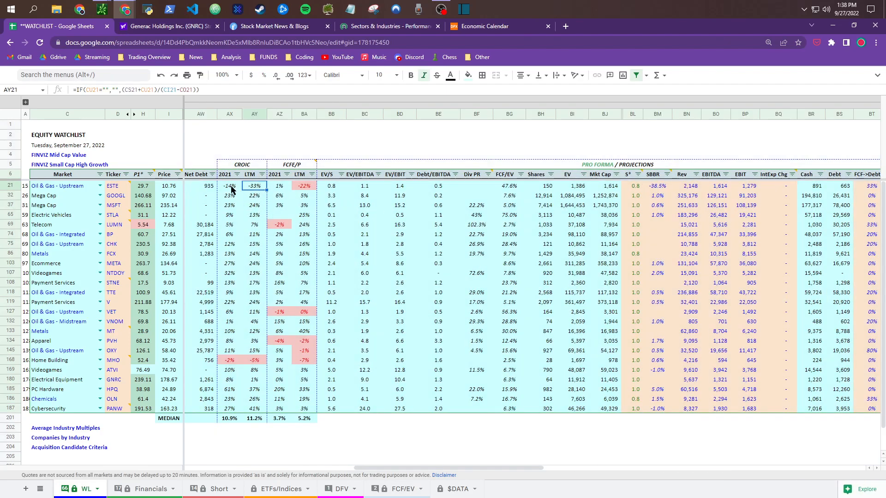
left_click_drag(234, 190, 283, 188)
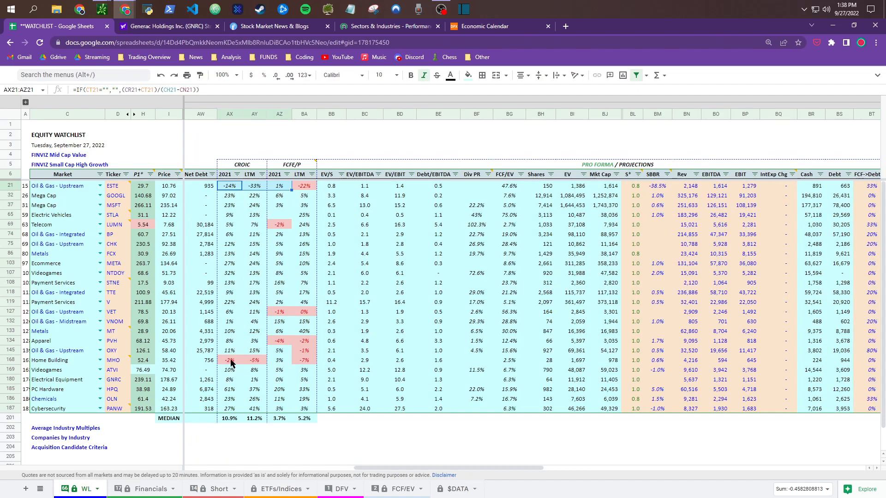
left_click_drag(231, 361, 252, 365)
key("ctrl+c")
key("ctrl+Up")
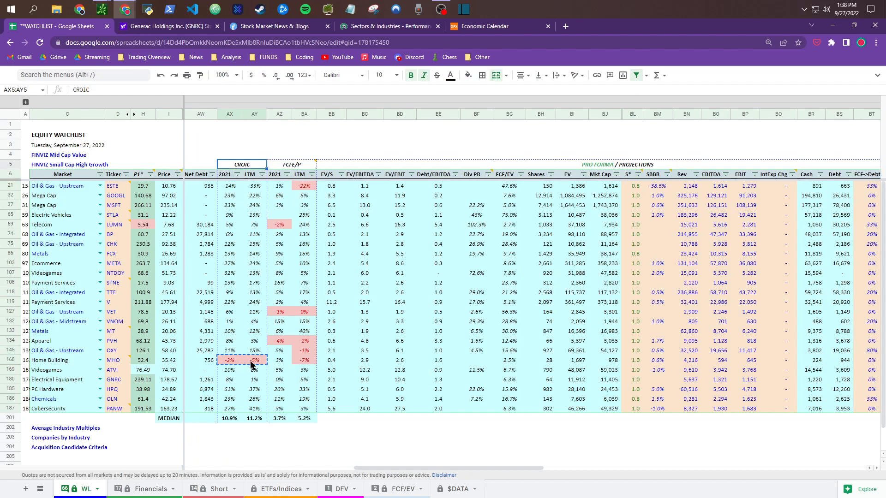
key("ctrl+v")
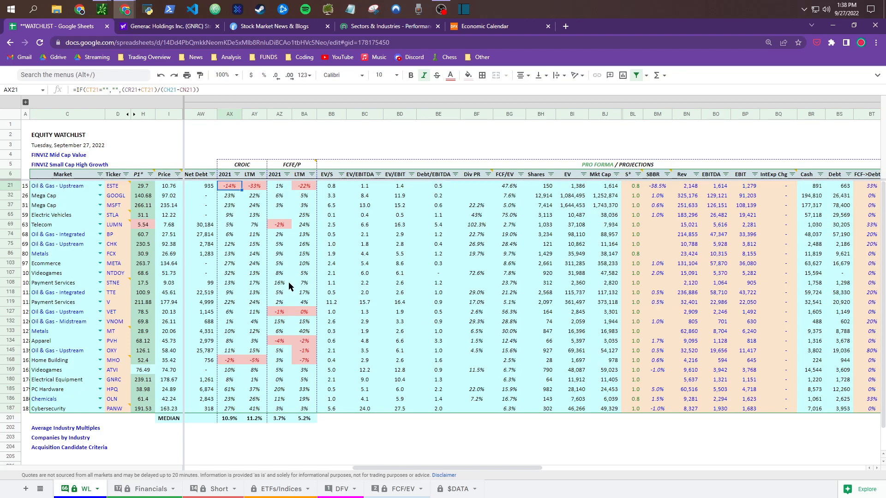
Step: Sort the watchlist by 2021 CROIC from Z to A
left_click(241, 165)
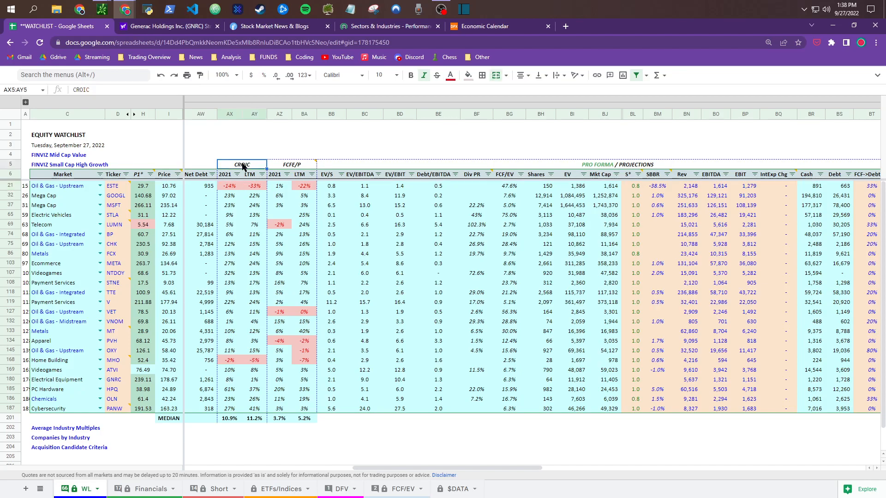
left_click(231, 187)
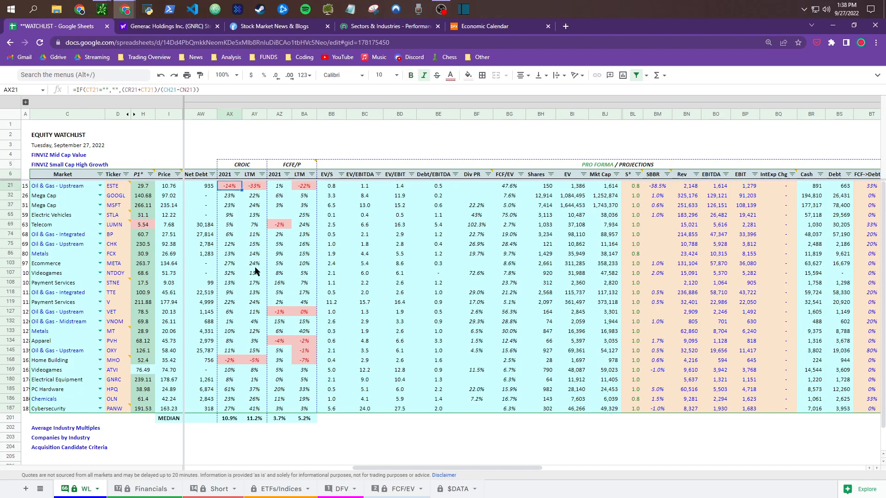
left_click(236, 235)
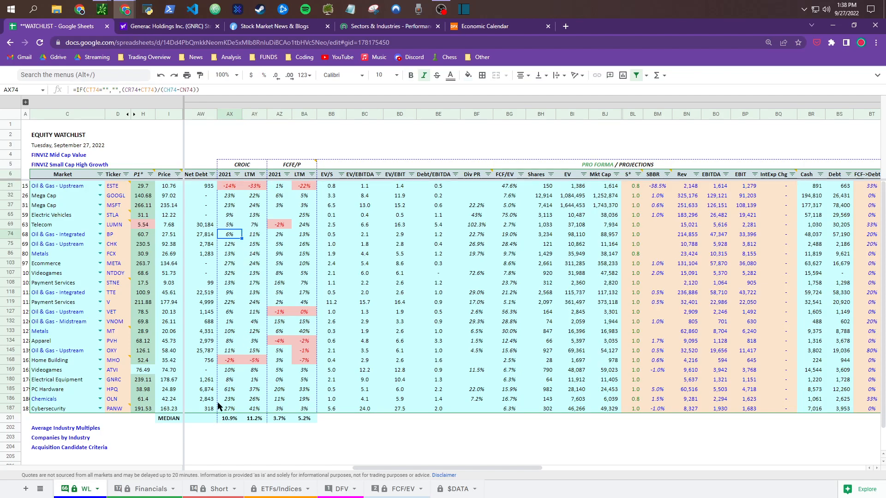
left_click(237, 175)
left_click(166, 205)
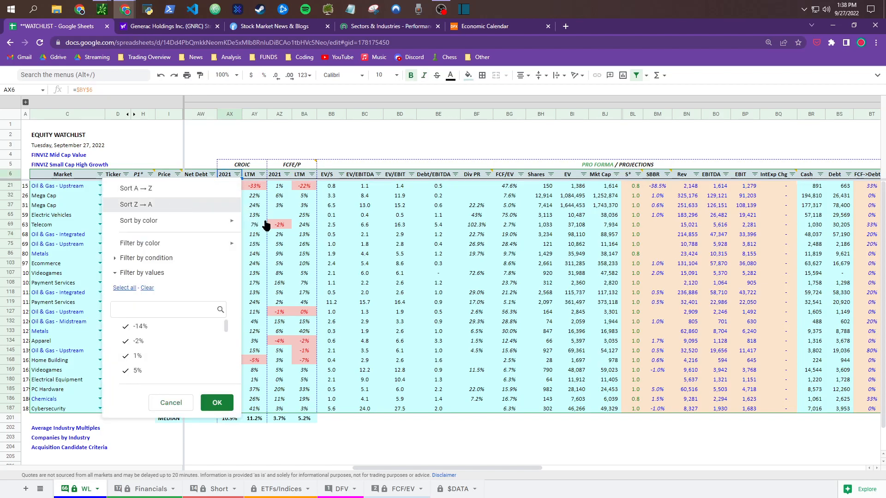
key("Down")
key("Down")
key("Left")
key("shift+Right")
key("ctrl+c")
key("Up")
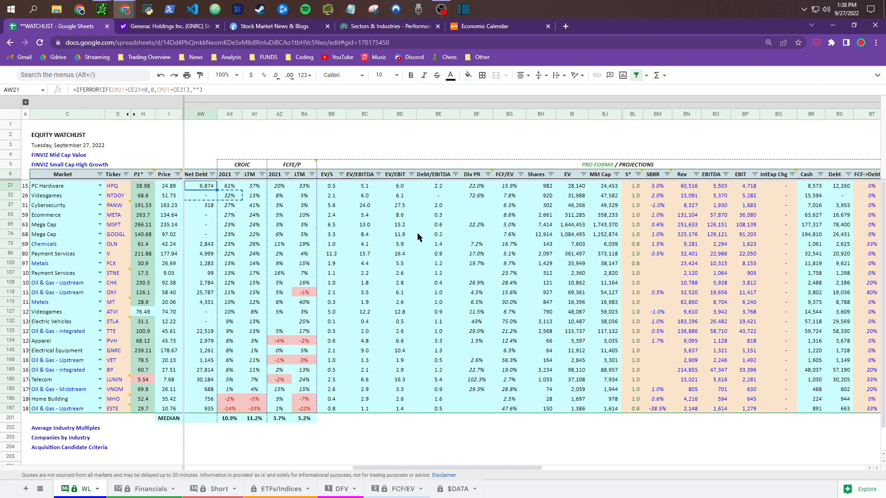
key("Down")
key("Escape")
key("Right")
key("Up")
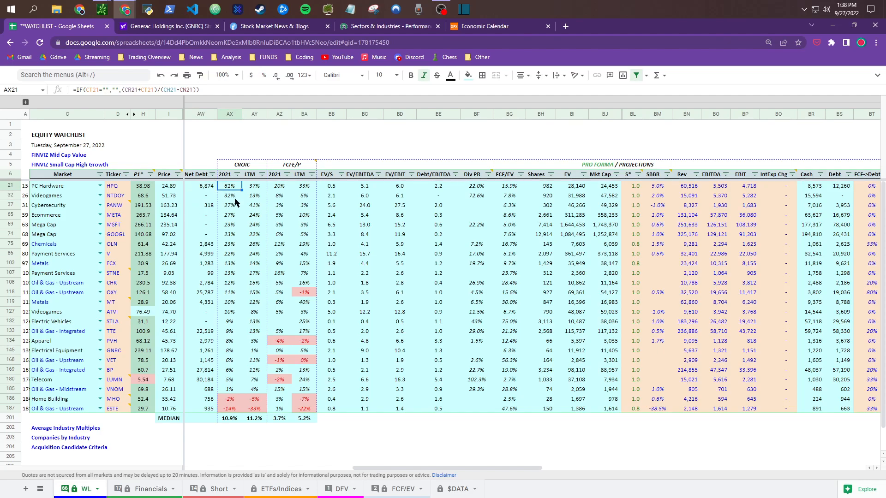
Step: Examine the 2021 CROIC of the highest-ranked stocks, comparing HPQ, NTDOY, PANW, META, MSFT and GOOGL
left_click(123, 189)
left_click(232, 190)
left_click(232, 197)
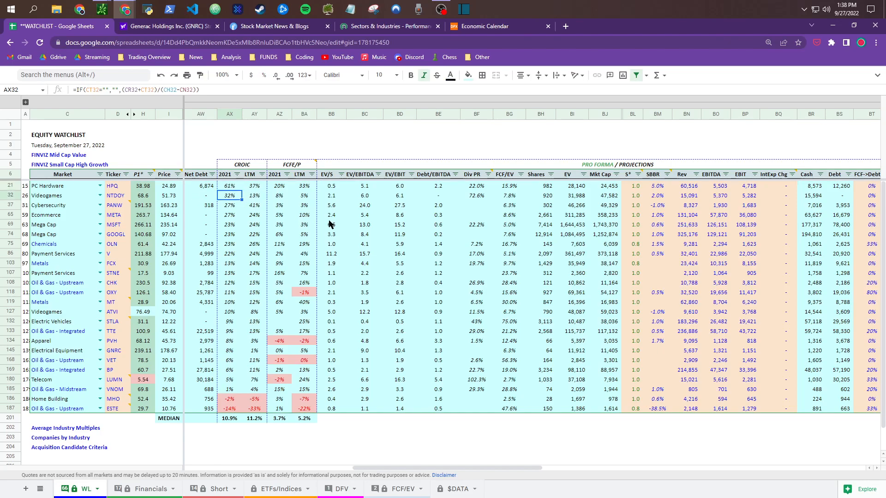
key("Down")
key("Down")
key("Down")
key("Up")
key("Up")
key("Up")
key("Down")
key("Down")
key("Down")
key("Down")
key("Up")
key("Up")
key("Up")
key("Up")
key("Up")
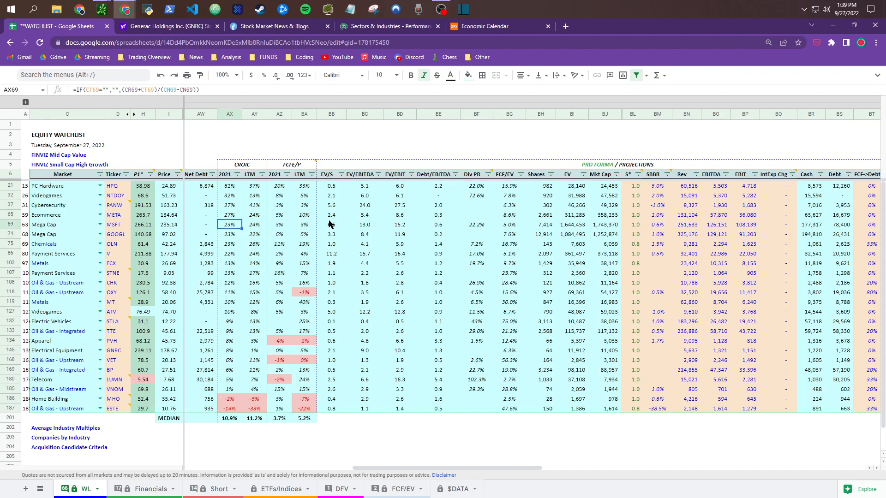
key("Down")
key("Down")
key("Down")
key("Down")
left_click(234, 236)
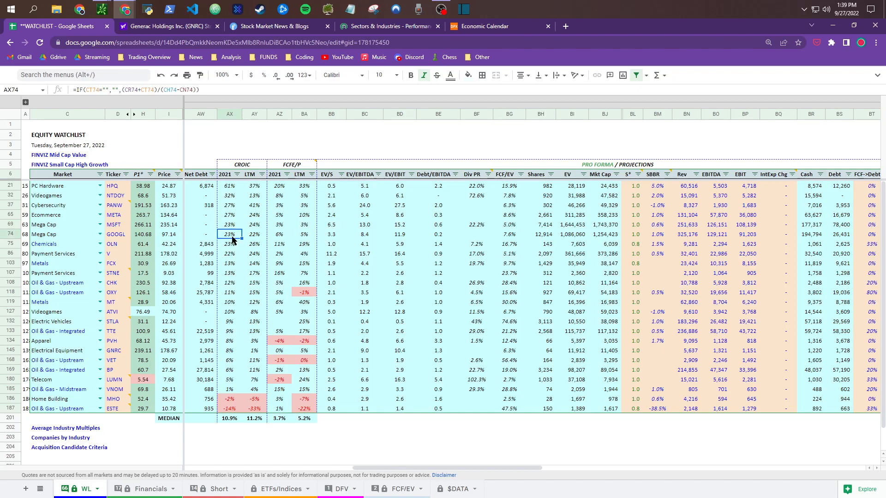
left_click(233, 223)
left_click(231, 208)
left_click(231, 215)
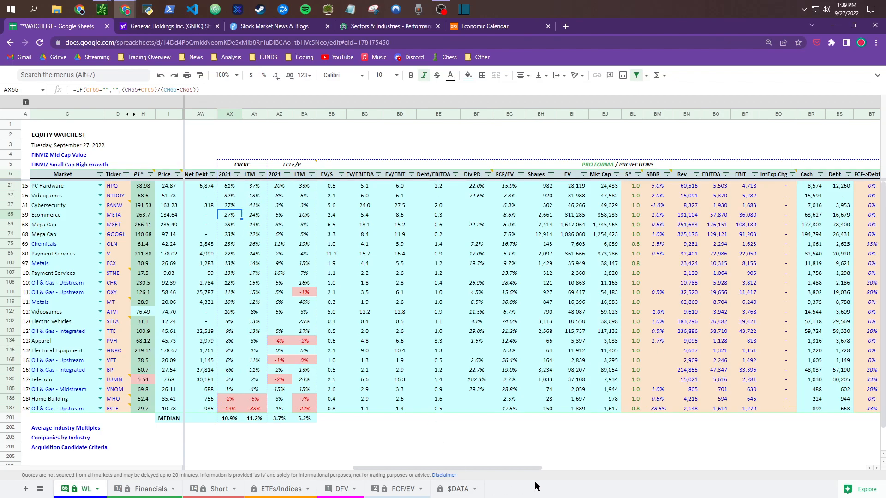
Step: Compare the CFO/Rev and CROIC column groups and read the comment attached to the FCFE/P header
left_click_drag(534, 468, 425, 468)
left_click(671, 185)
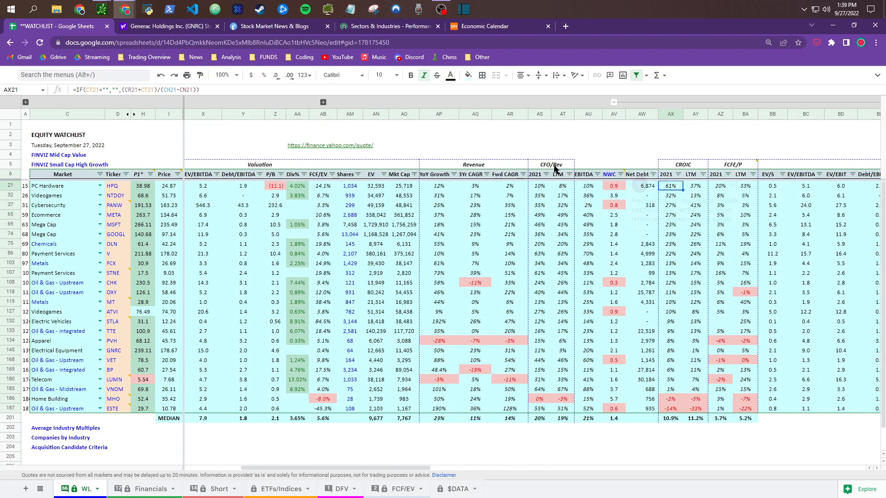
left_click(555, 166)
left_click(683, 166)
left_click_drag(422, 468, 513, 468)
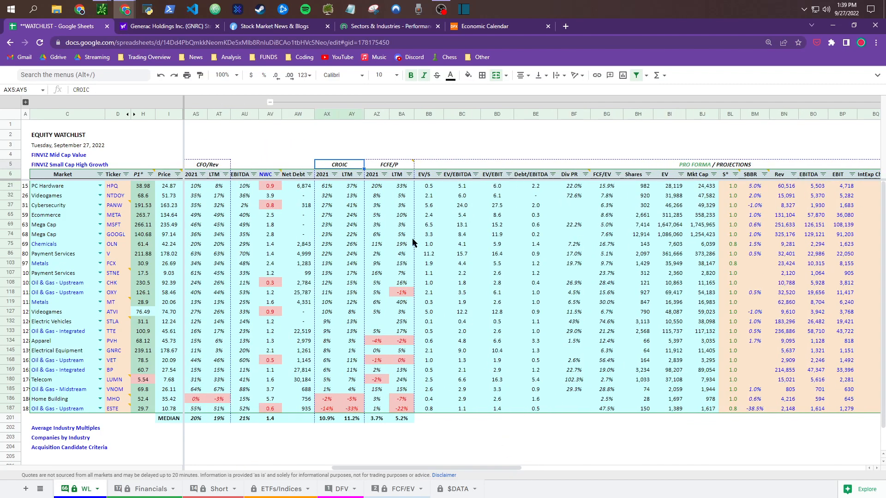
left_click(389, 165)
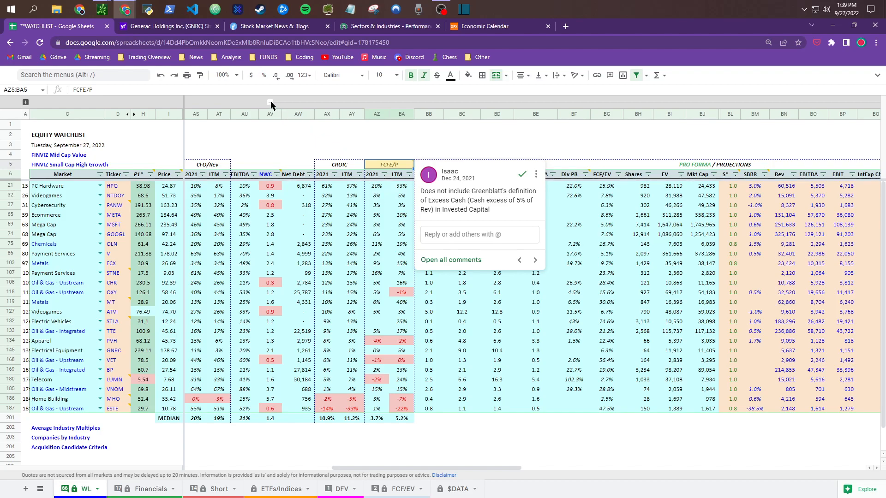
left_click(535, 293)
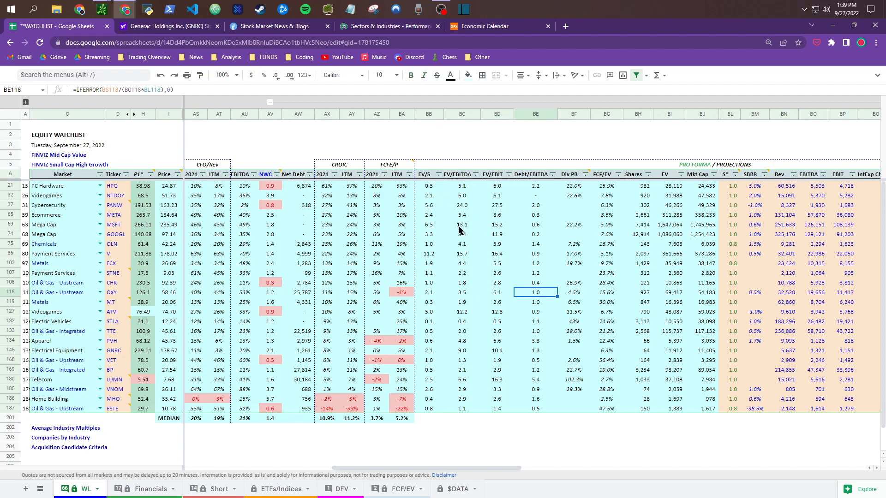
Step: Review the Pro Forma / Projections block from EV/S through FCF and inspect HPQ's projected Mkt Cap formula
left_click(433, 187)
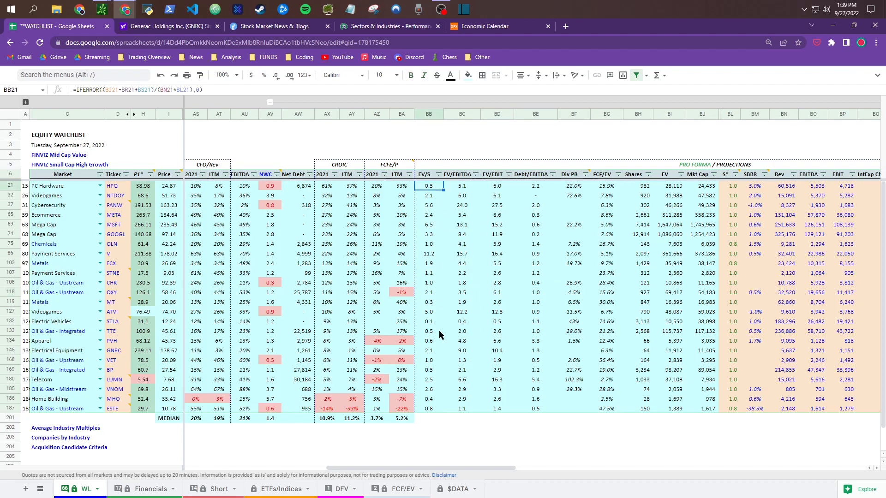
left_click_drag(424, 468, 485, 468)
left_click_drag(224, 164, 653, 410)
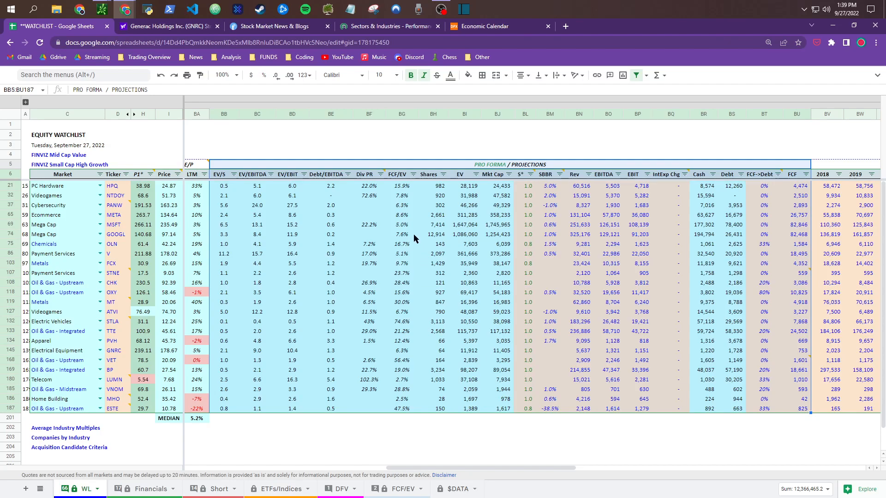
left_click(499, 187)
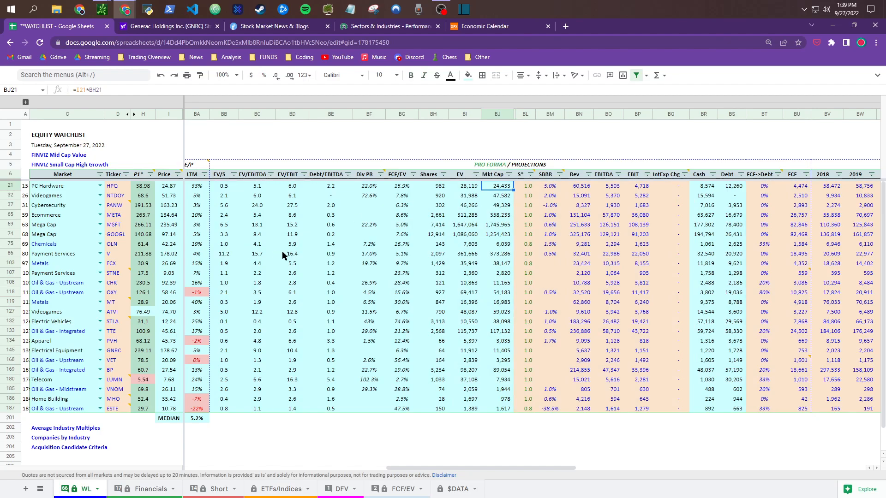
Step: Try a green text colour on the pro forma cells BB75:BJ107, and undo it
left_click_drag(222, 244, 501, 273)
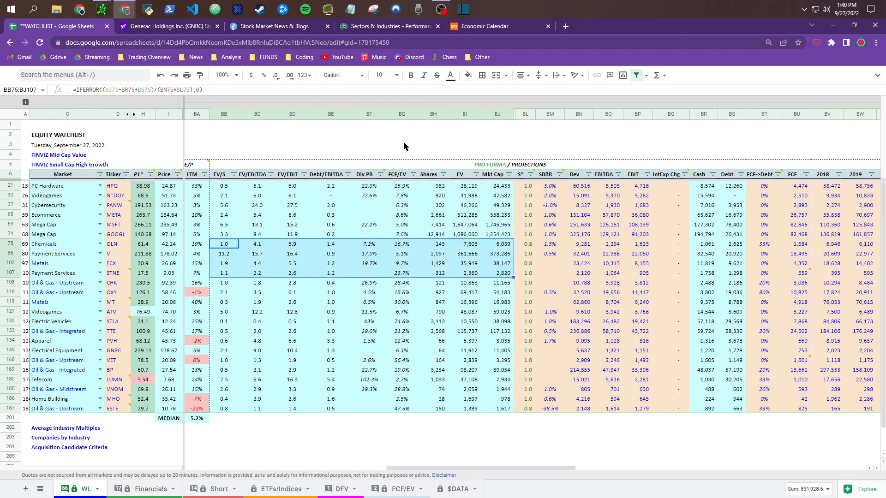
left_click(454, 77)
left_click(454, 133)
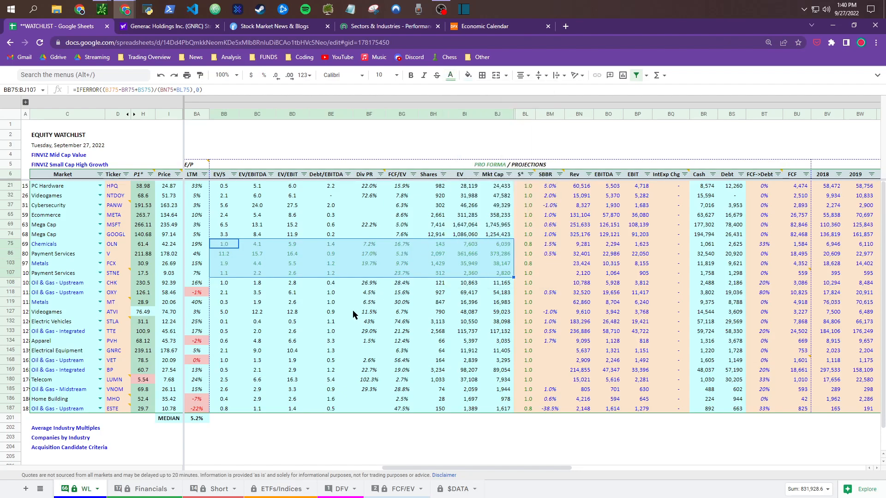
left_click(351, 312)
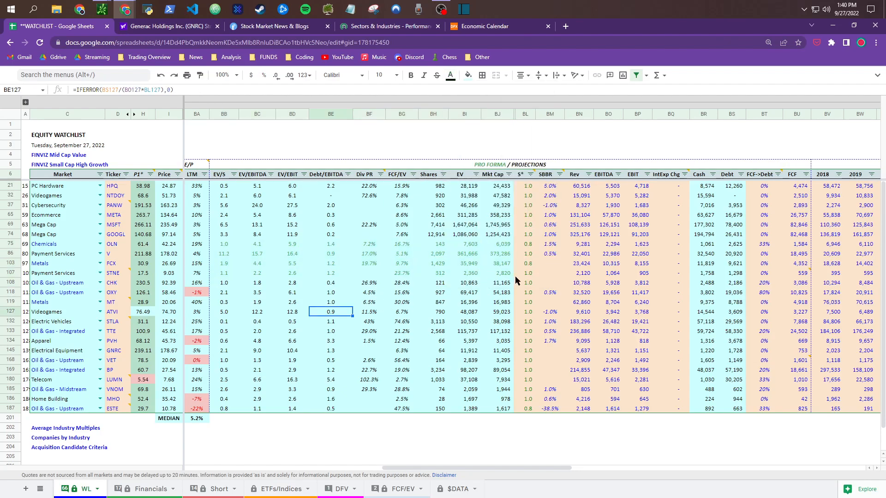
key("ctrl+z")
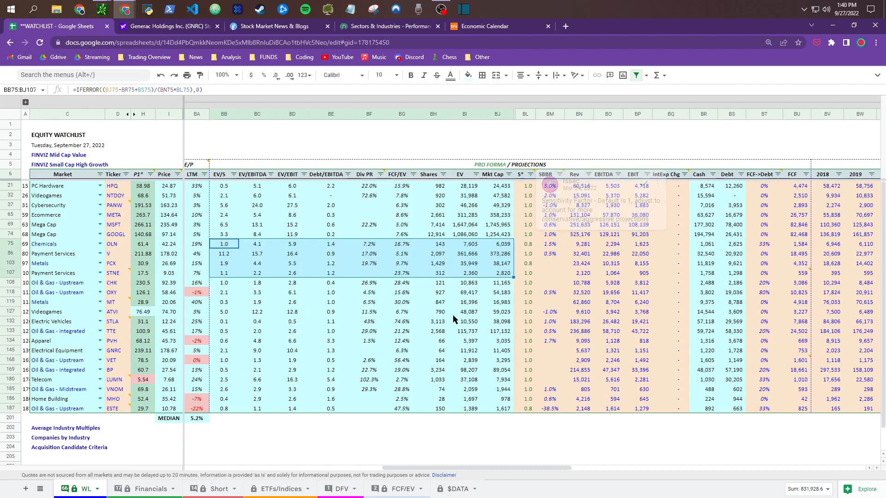
Step: Inspect HPQ's pro forma Mkt Cap formula alongside its projected Rev input
left_click(502, 189)
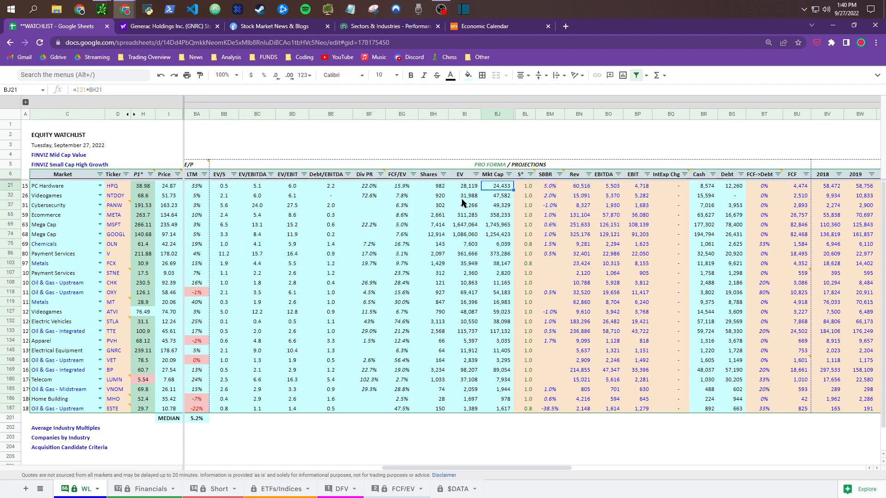
left_click(580, 189)
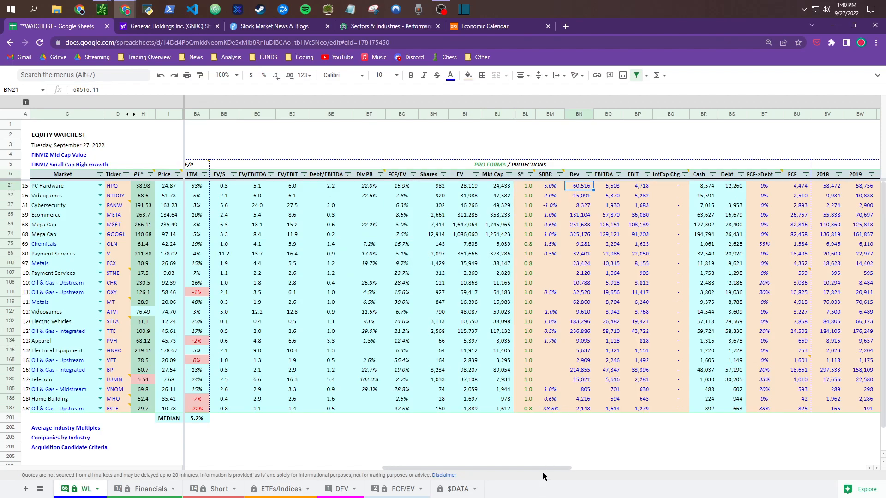
triple_click(564, 473)
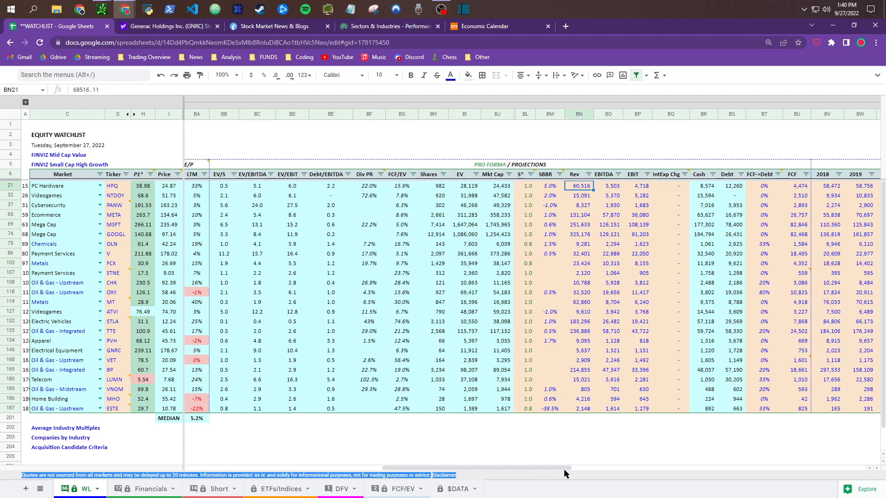
Step: Open the bookmarked TIKR Terminal site in a new browser tab
left_click_drag(560, 468, 584, 468)
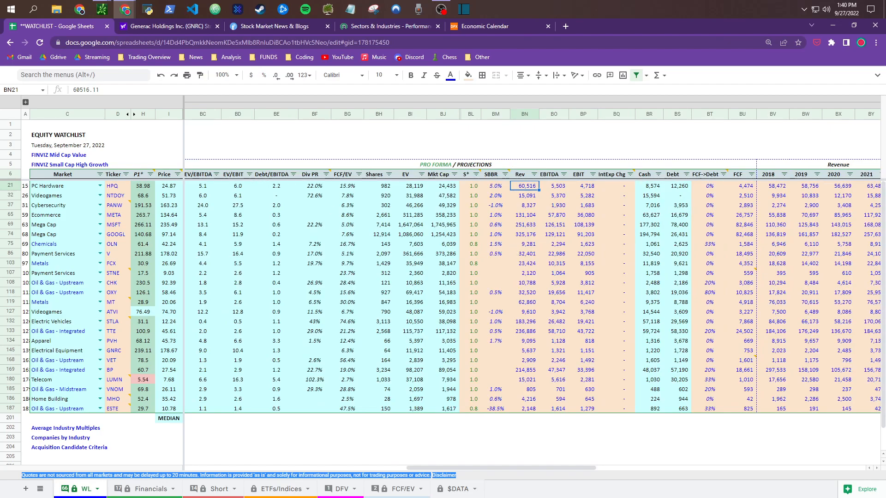
left_click(566, 26)
left_click(231, 57)
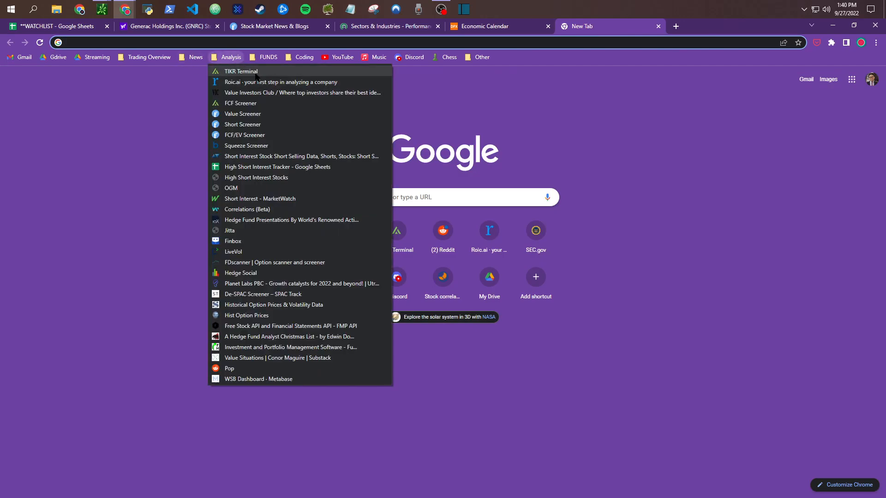
left_click(226, 73)
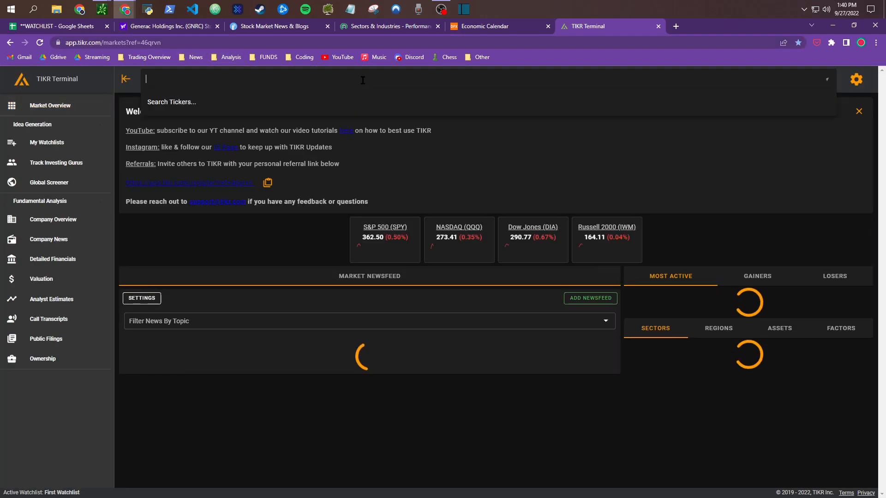
Step: Select the GNRC ticker in the watchlist, and load Generac Holdings Inc. (GNRC, NYSE) in TIKR Terminal
key("ctrl+1")
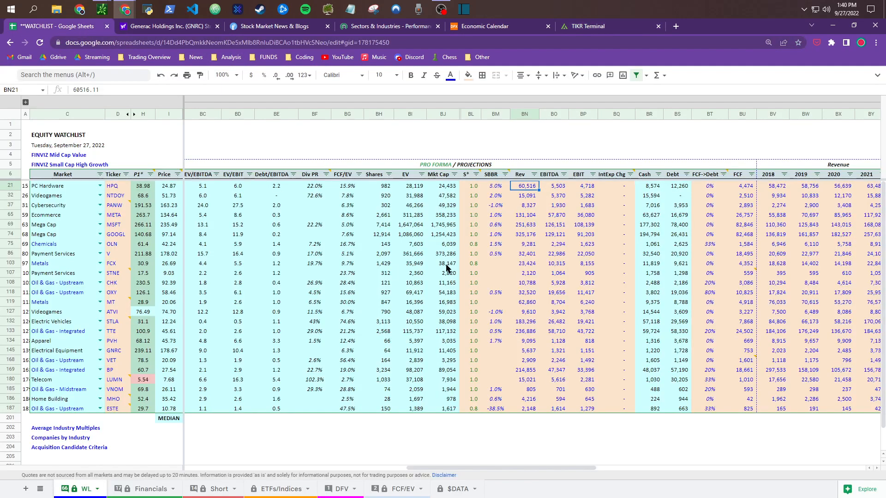
left_click(117, 352)
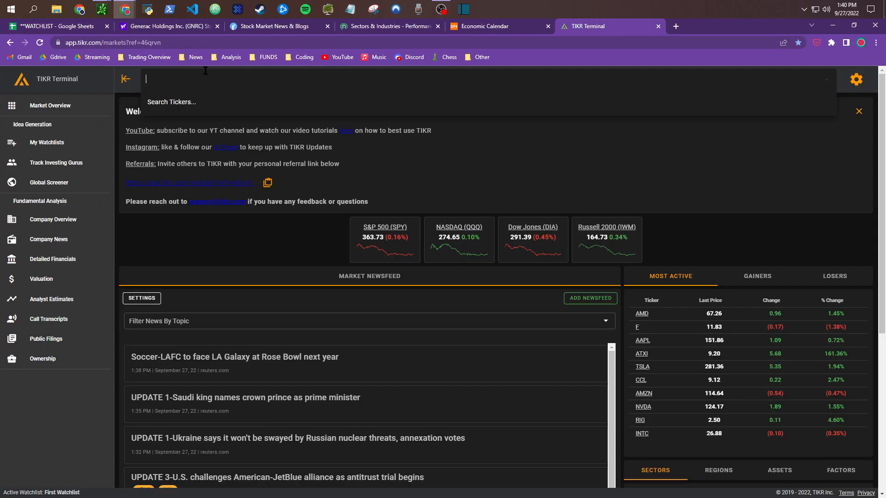
type("gnrc")
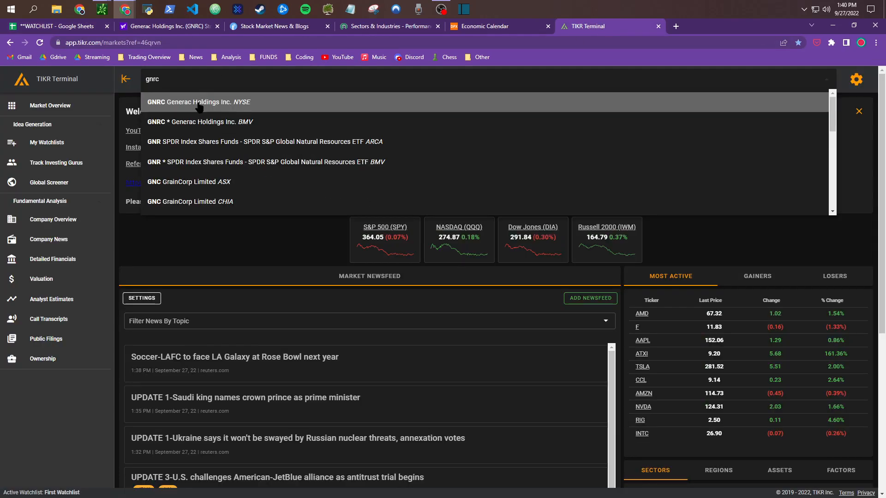
key("Return")
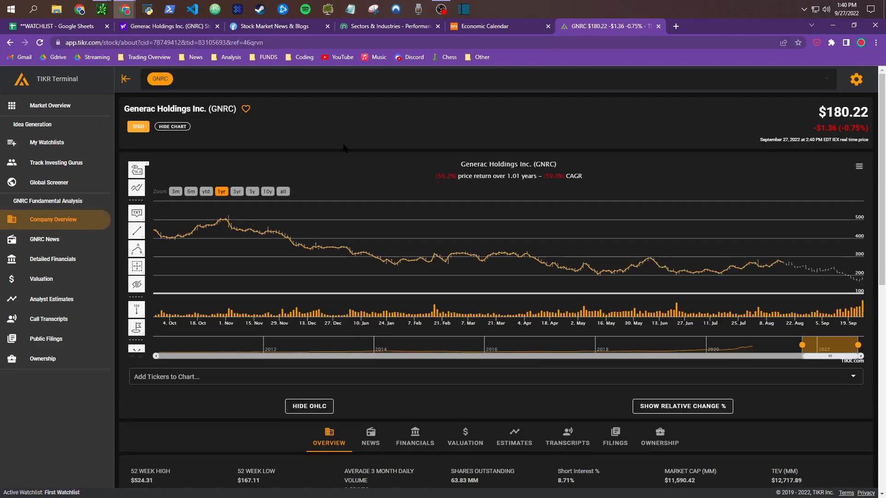
Step: Collapse TIKR's navigation sidebar and open the analyst estimates for GNRC
left_click(124, 79)
scroll(632, 112, "down", 5)
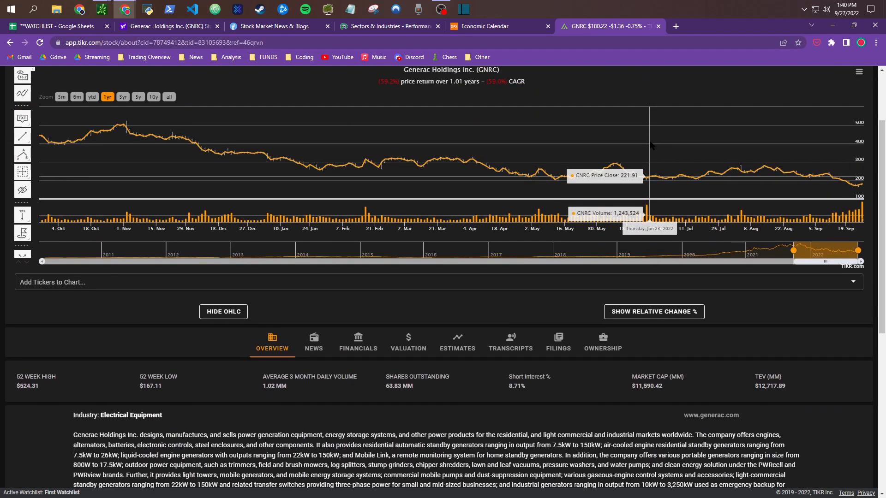
scroll(662, 157, "down", 3)
scroll(646, 171, "up", 4)
left_click(468, 215)
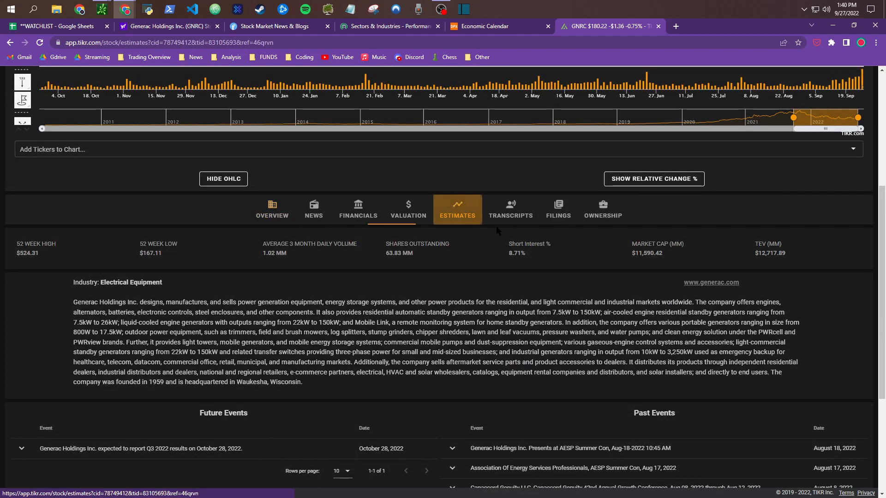
Step: Examine GNRC's 12/31/23 estimates for Revenue, EBITDA and Free Cash Flow in the forward estimates table
scroll(805, 226, "down", 5)
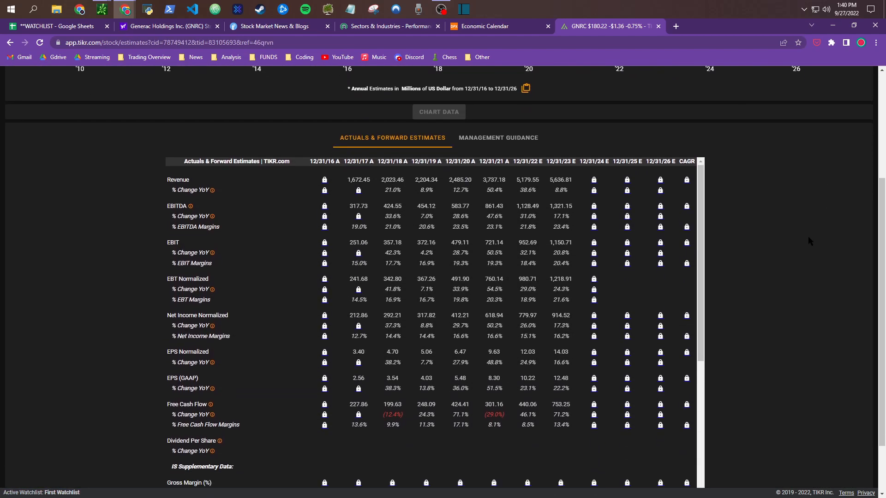
mouse_move(571, 155)
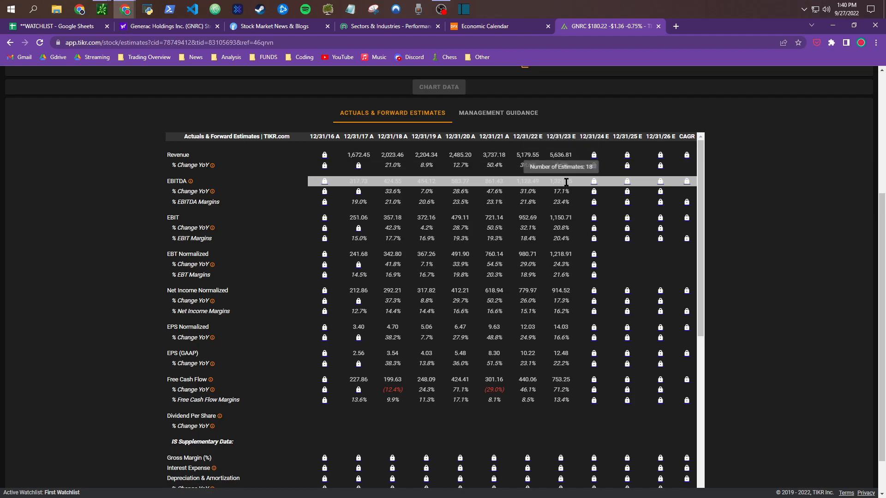
mouse_move(564, 379)
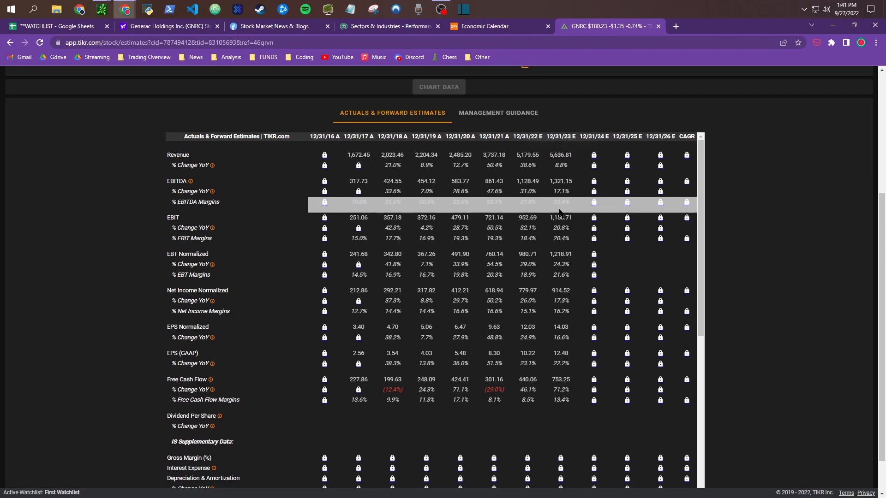
mouse_move(559, 181)
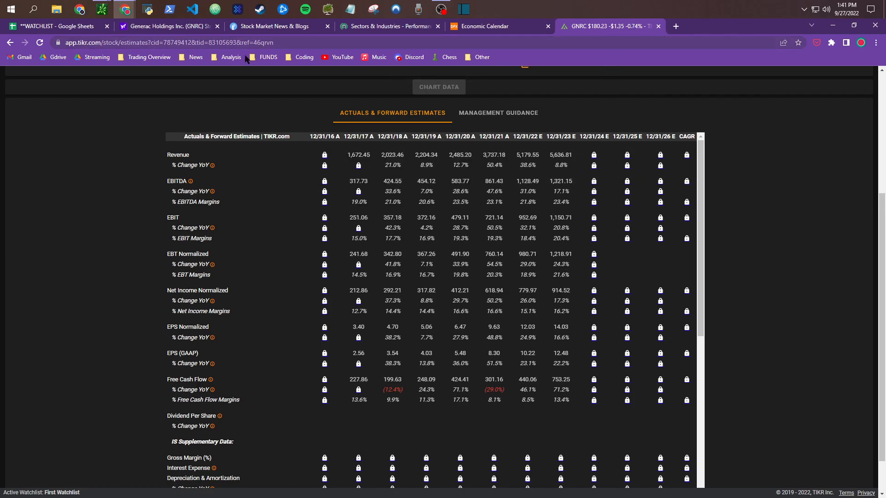
Step: Split TIKR Terminal into its own window beside the watchlist, and show the sheet's pro forma EBITDA through FCF columns
left_click_drag(621, 27, 1, 157)
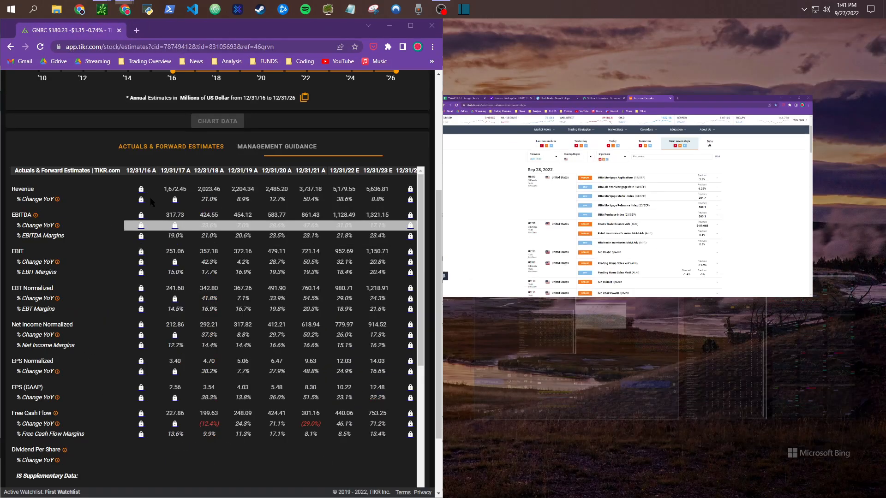
left_click(710, 209)
left_click(480, 26)
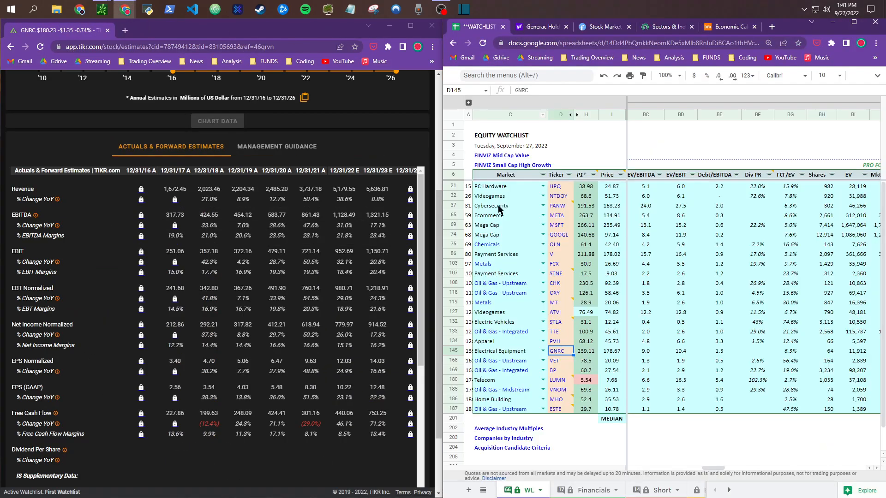
left_click(720, 216)
left_click_drag(713, 468, 737, 459)
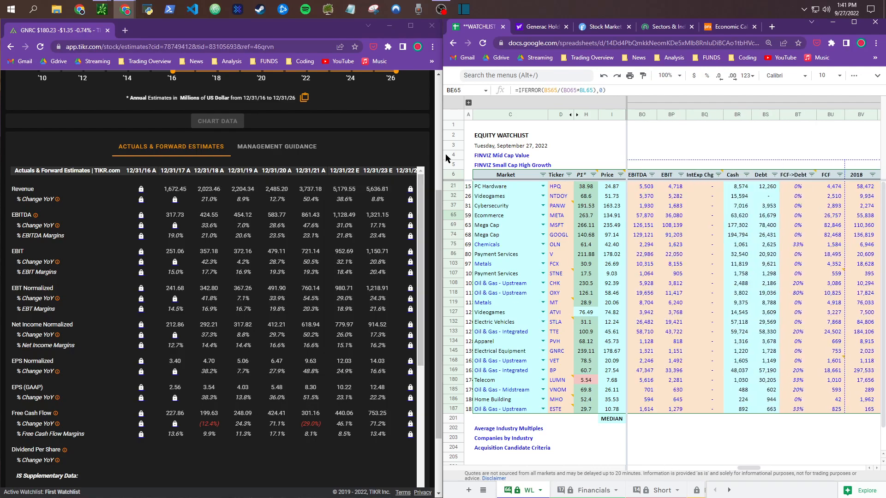
Step: Narrow the TIKR window with its 2022 and 2023 estimates in view, and widen the watchlist to fill the remaining width
left_click_drag(439, 154, 266, 149)
left_click(411, 149)
left_click_drag(109, 488, 201, 487)
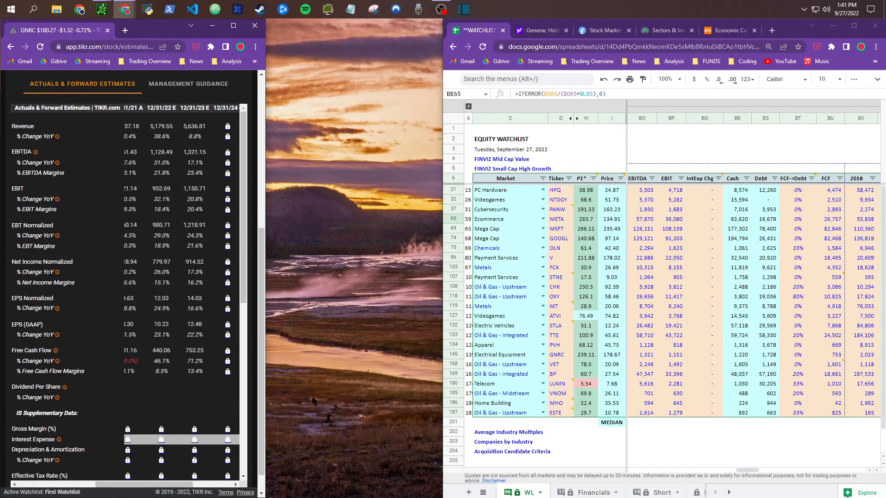
left_click_drag(443, 230, 264, 230)
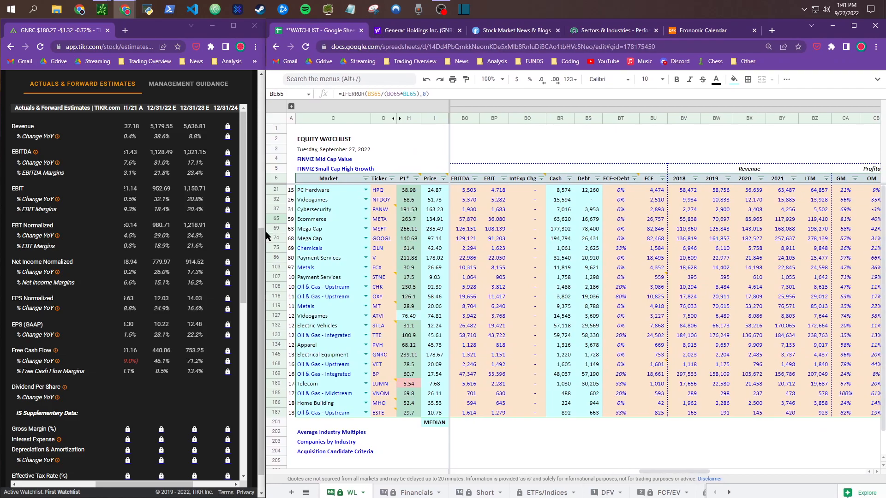
Step: Sort the watchlist by Ticker from A to Z
left_click(502, 328)
left_click(560, 220)
scroll(600, 347, "up", 1)
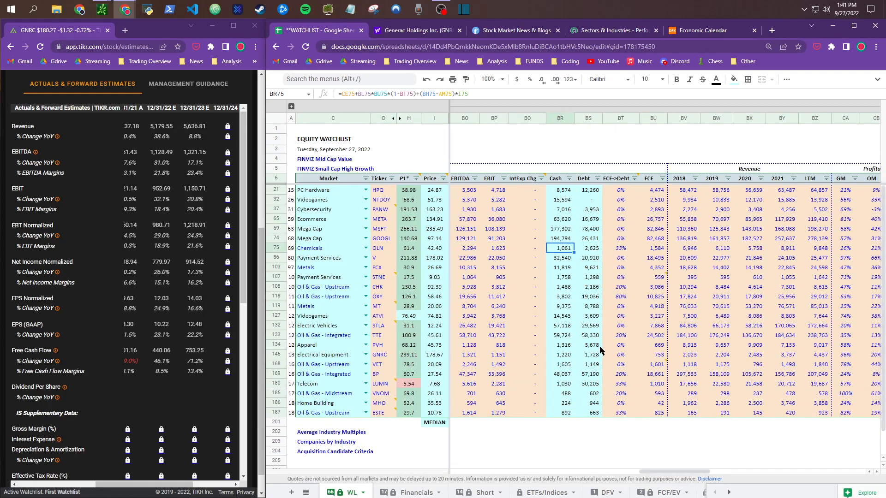
left_click(655, 202)
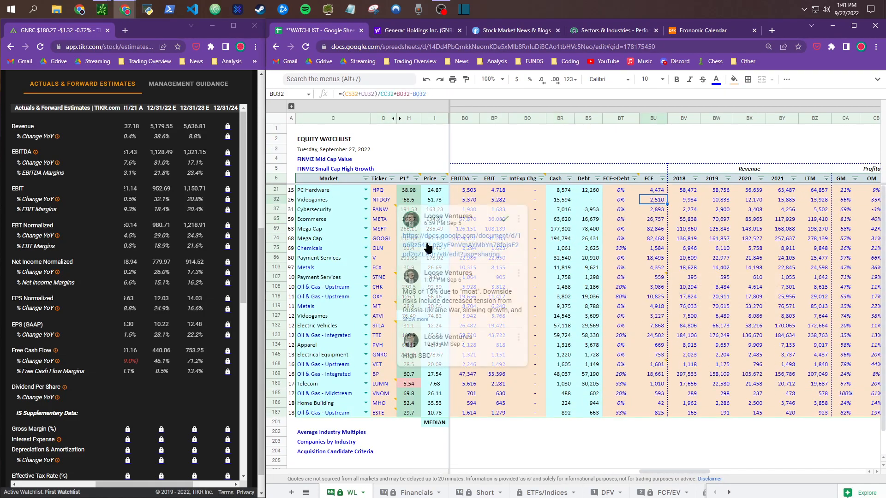
left_click(392, 179)
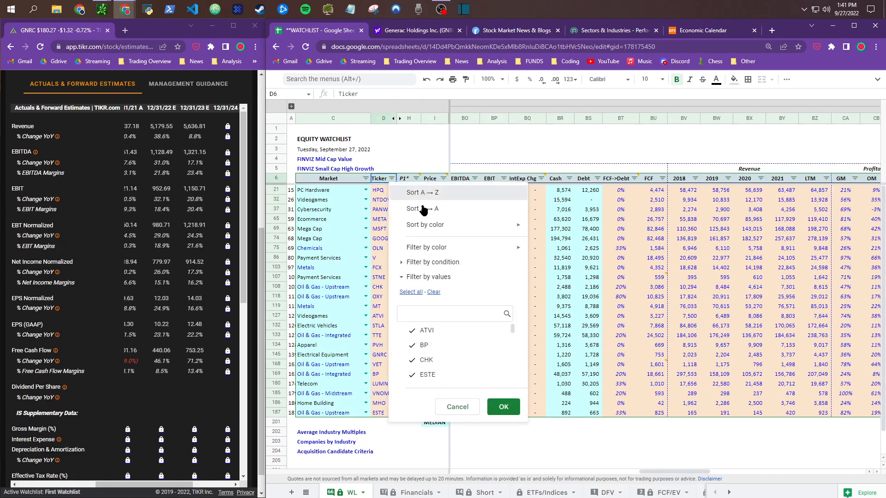
key("Return")
Step: Find GNRC's row and compare its projected Rev input with TIKR's 12/31/23 revenue estimate
left_click(383, 239)
left_click(655, 238)
key("Left")
key("Left")
key("Left")
key("Left")
key("Left")
key("Left")
key("Left")
scroll(574, 242, "left", 1)
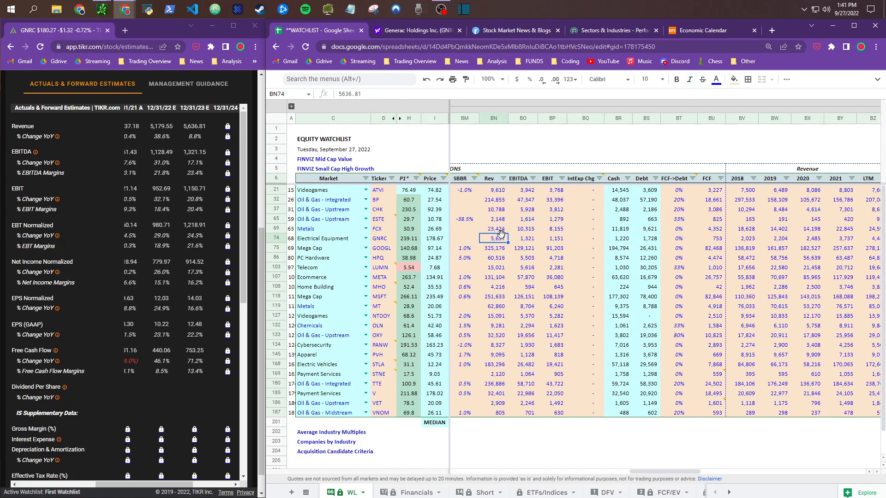
Step: Compare GNRC's projected EBITDA, EBIT and FCF inputs with TIKR's 12/31/23 estimates
left_click(529, 239)
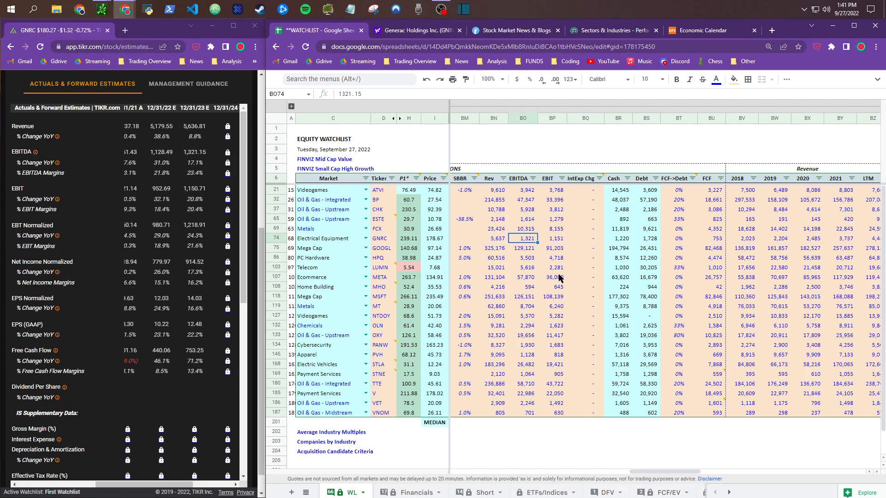
key("Right")
key("Right")
key("Right")
key("Right")
key("Right")
key("Right")
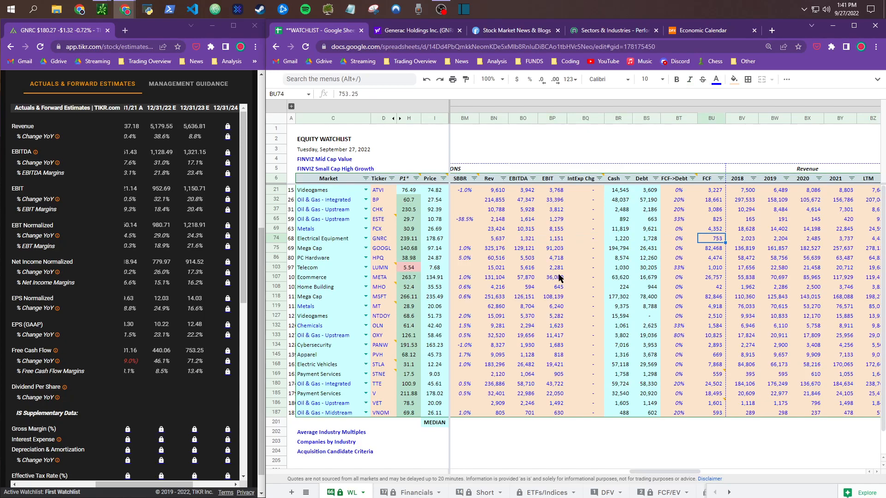
Step: Replace GNRC with FCX (Freeport-McMoRan Inc.) in TIKR's estimates view
scroll(87, 173, "up", 6)
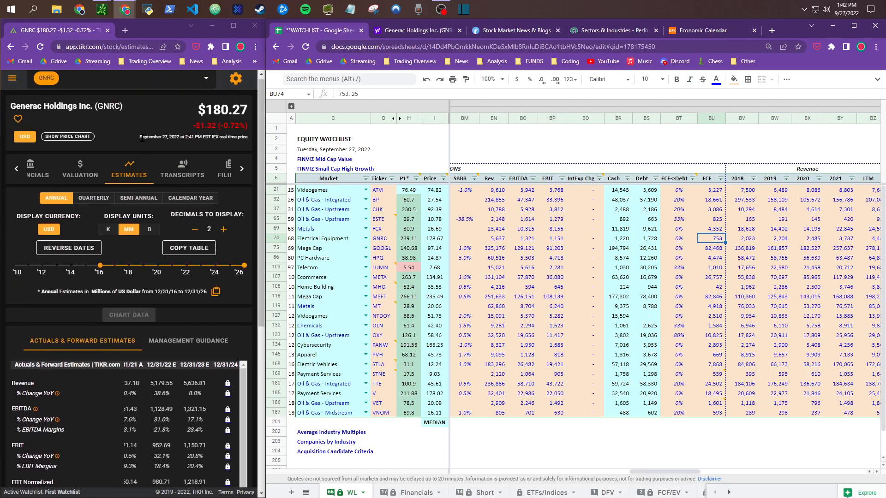
left_click(116, 83)
key("BackSpace")
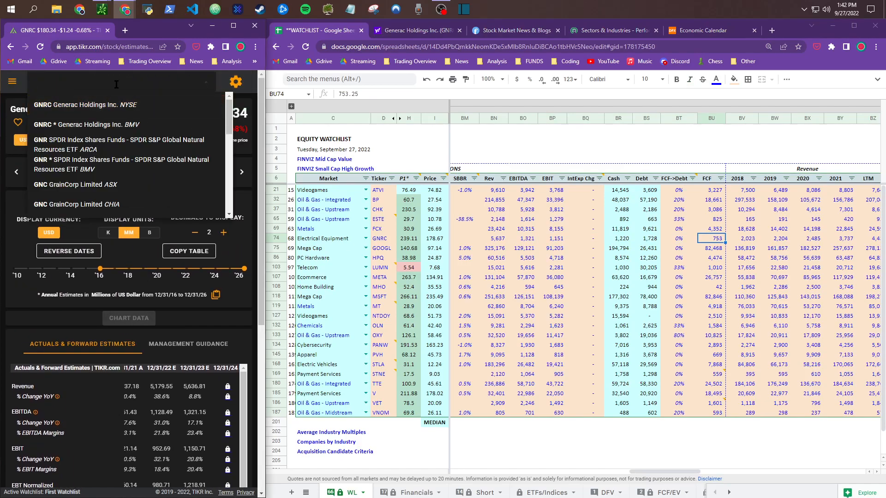
type("fcx")
key("Return")
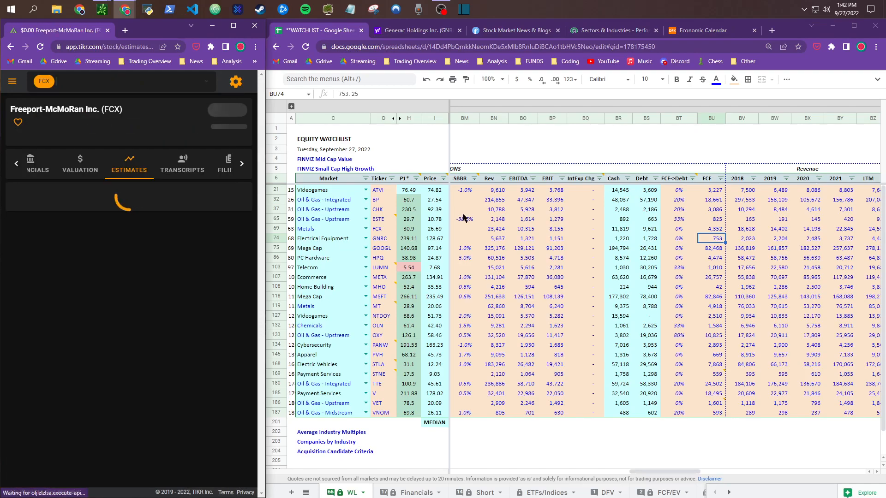
Step: Compare FCX's projected Rev input in the watchlist with TIKR's 12/31/23 revenue estimate
left_click(499, 229)
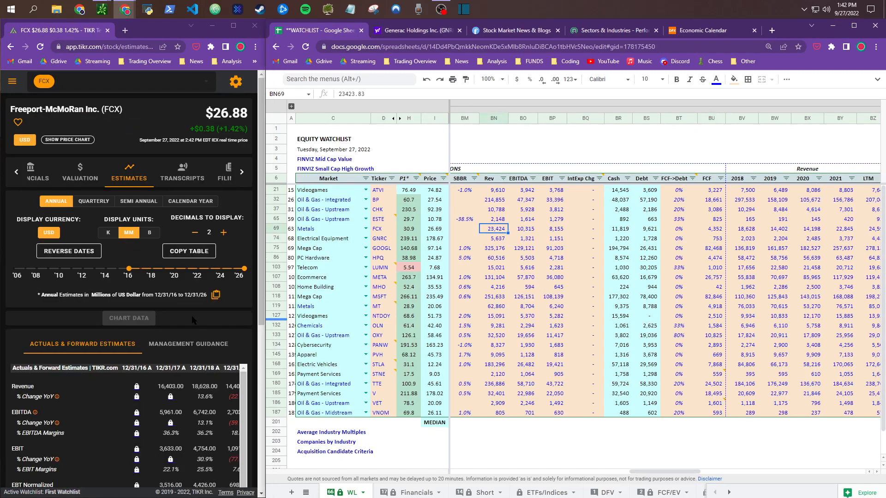
scroll(212, 244, "down", 3)
scroll(211, 244, "down", 4)
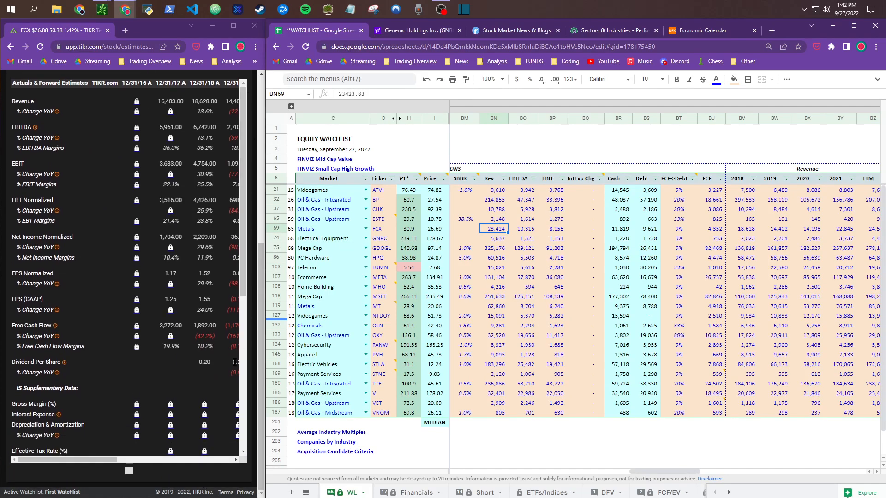
left_click_drag(115, 460, 182, 456)
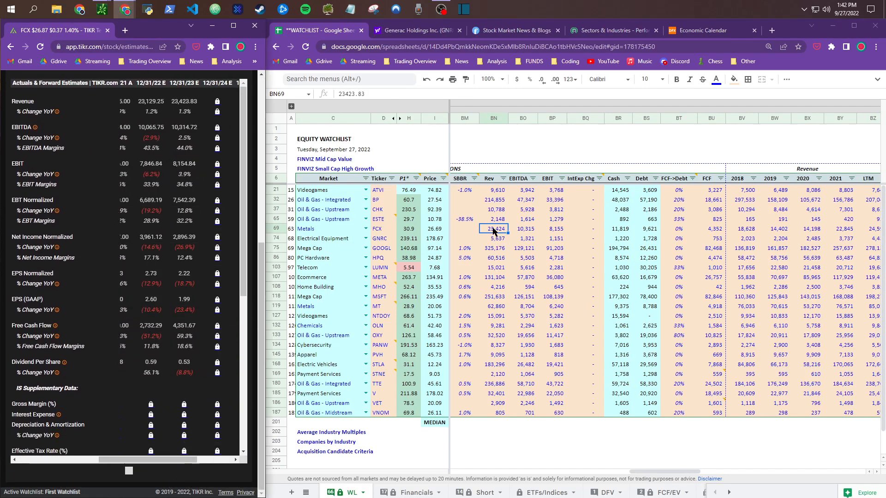
Step: Check FCX's projected EBITDA, EBIT and FCF inputs against TIKR's 12/31/23 estimates
key("Right")
key("Right")
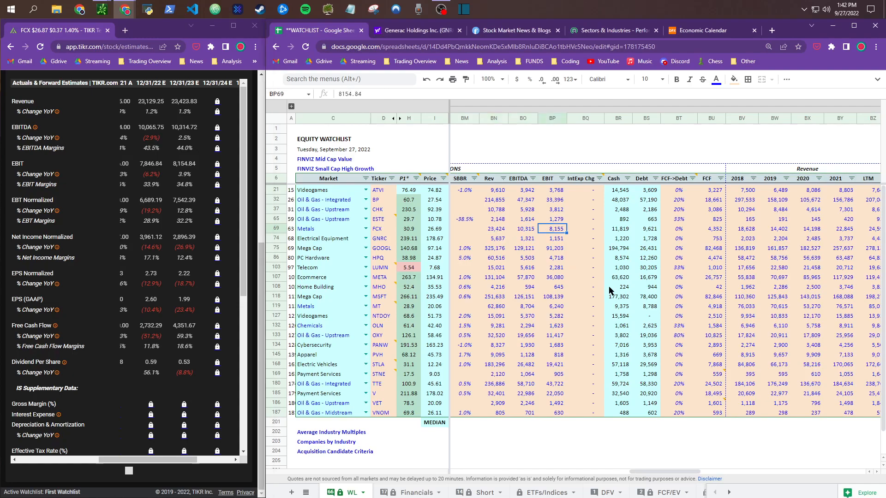
key("Right")
key("Right")
key("Right")
key("Right")
key("Right")
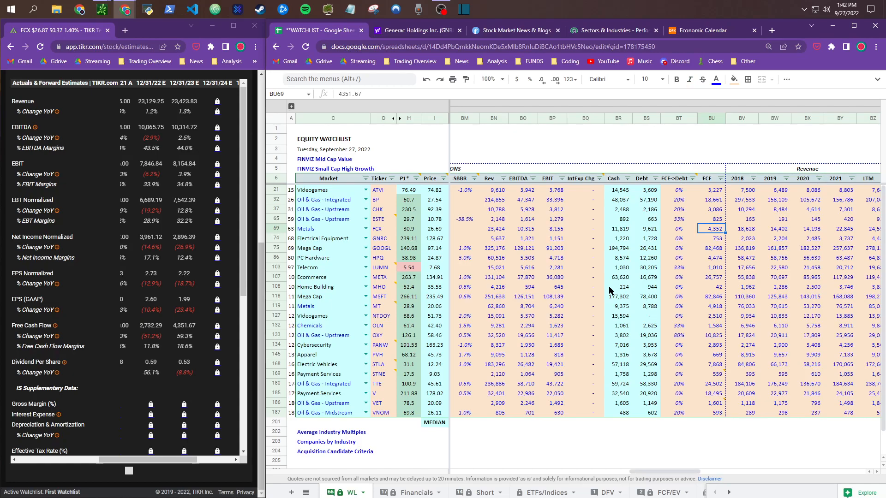
Step: Load the estimates for Visa Inc. (V, NYSE) in TIKR Terminal in place of FCX
scroll(226, 346, "up", 6)
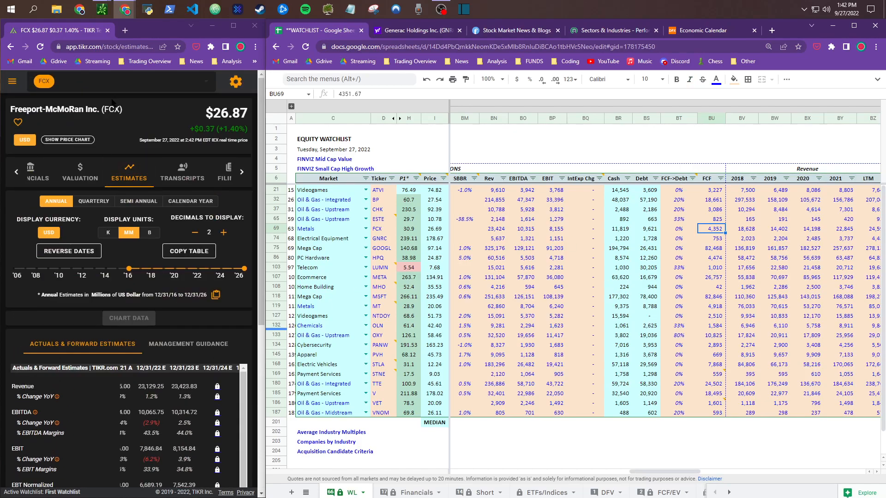
left_click(124, 82)
type("v")
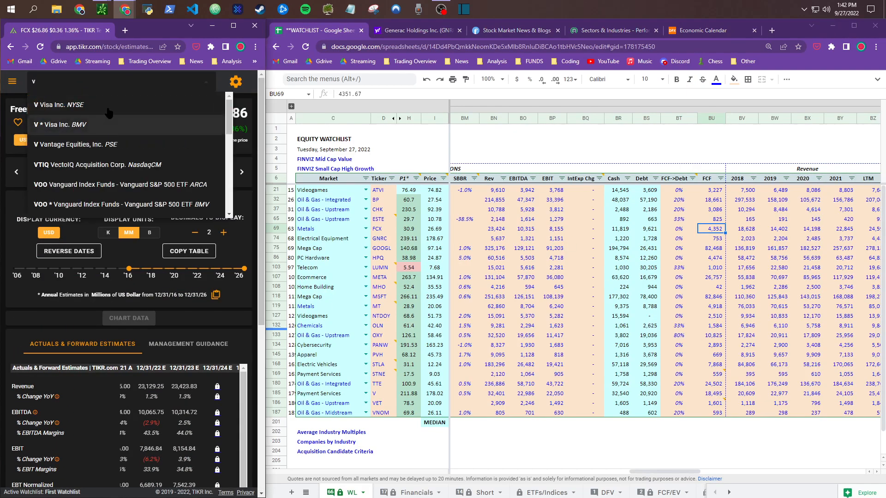
left_click(108, 102)
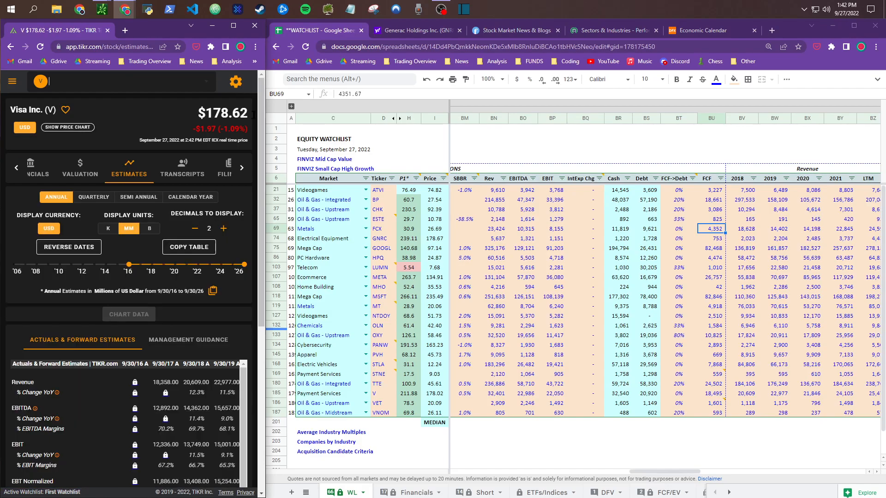
Step: Compare Visa's projected Rev, EBITDA, EBIT and FCF inputs in the watchlist with TIKR's 9/30/23 estimates
scroll(246, 327, "down", 8)
scroll(240, 350, "down", 1)
left_click_drag(140, 464, 183, 466)
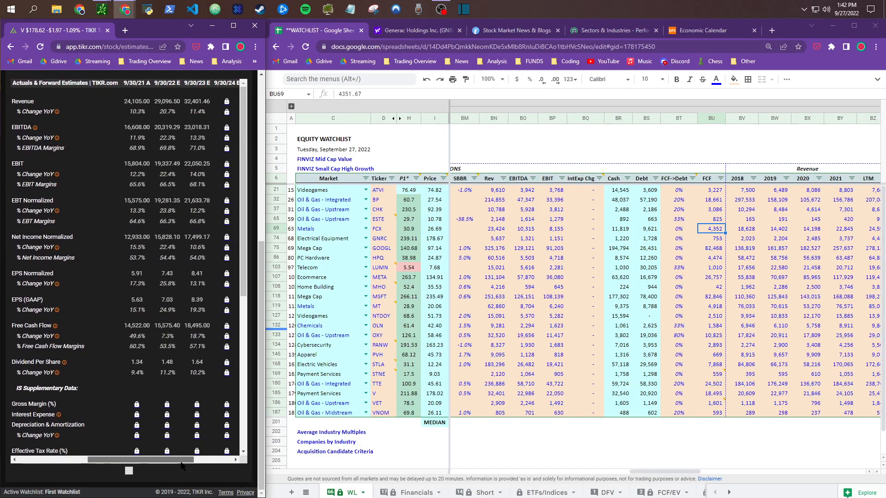
left_click(470, 398)
left_click(498, 396)
left_click(530, 396)
left_click(554, 395)
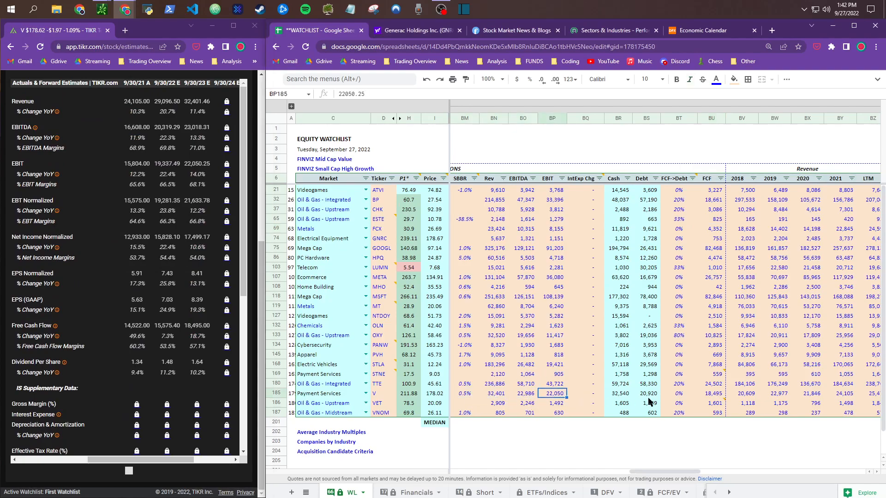
left_click(714, 396)
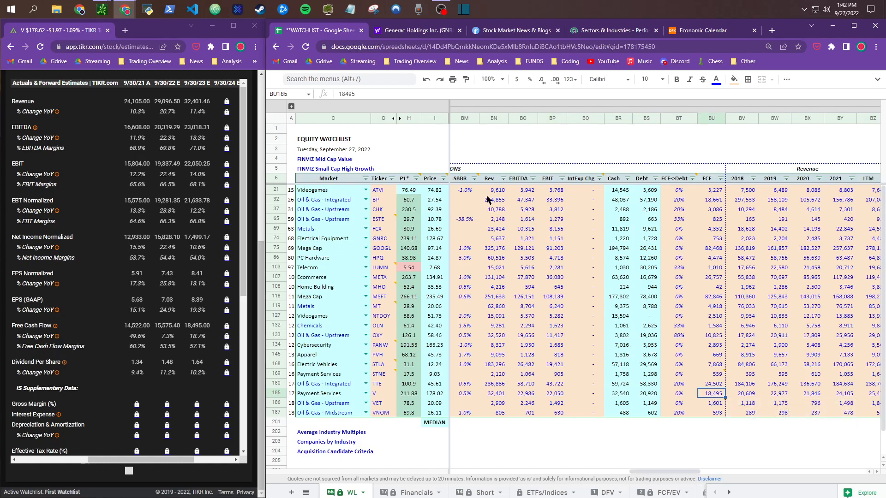
scroll(161, 204, "up", 10)
scroll(161, 203, "down", 5)
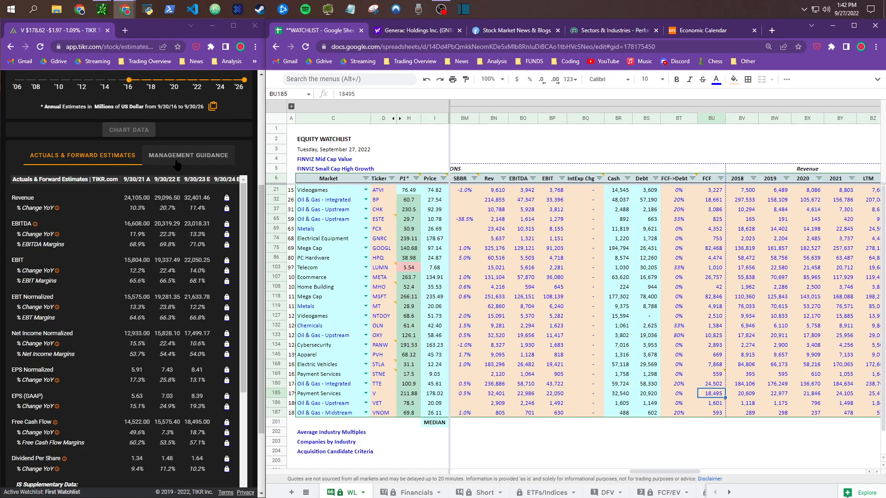
Step: Examine the S* sensitivity factors in the pro forma section and read the comment on the column's header
left_click(502, 404)
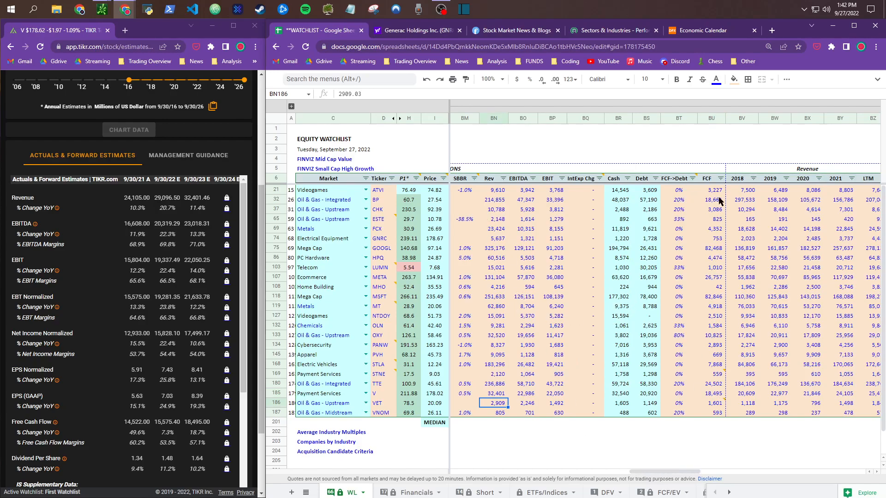
left_click_drag(686, 472, 664, 481)
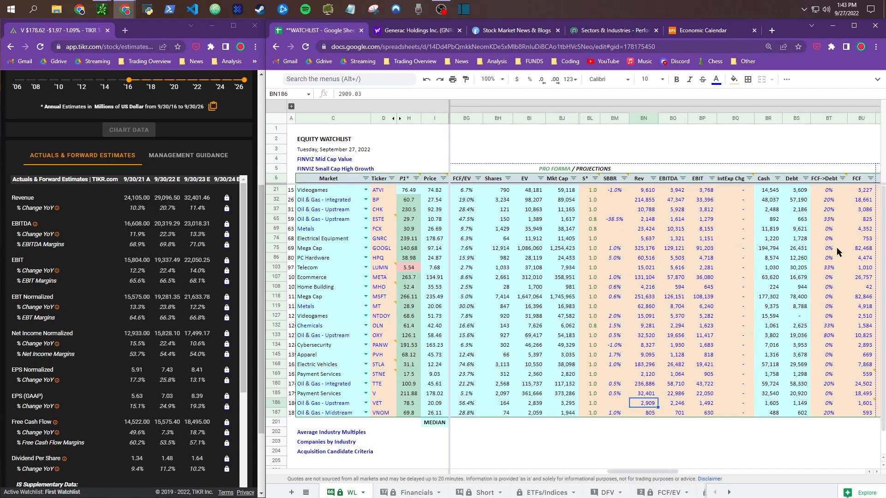
left_click(590, 190)
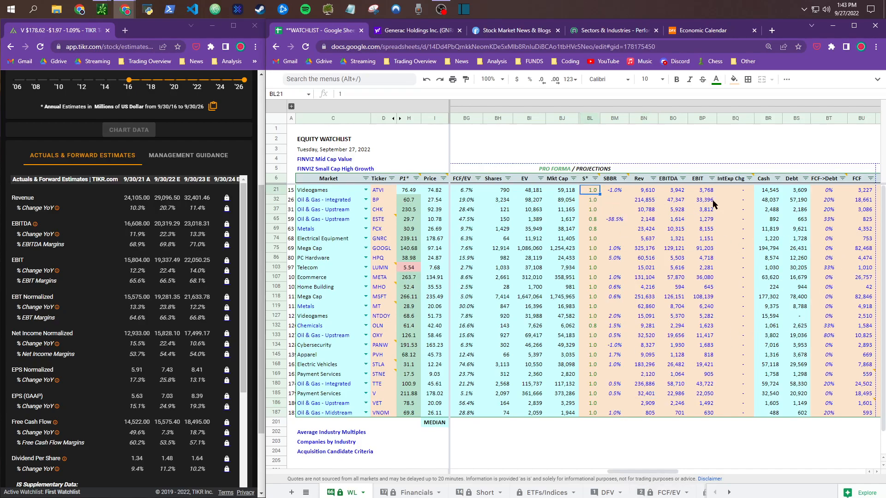
left_click(591, 200)
left_click(587, 180)
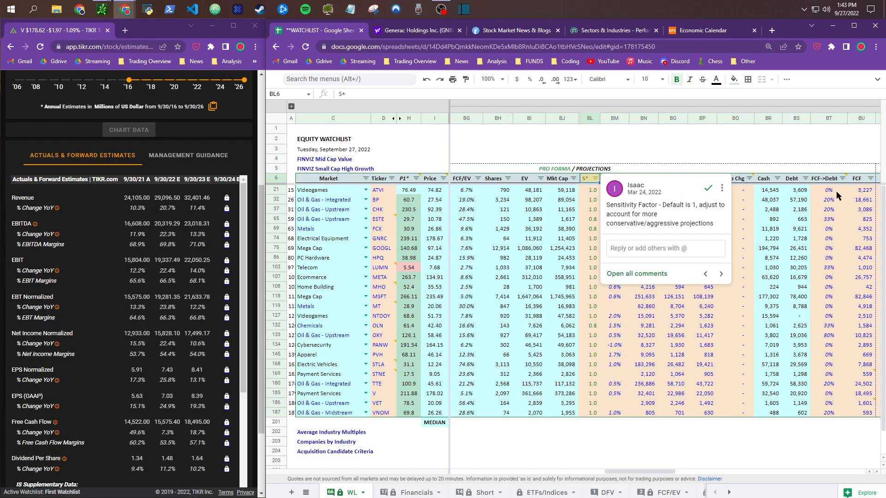
Step: Review ATVI's projected FCF, EBIT, EBITDA and Rev inputs together with its sensitivity factor
left_click(863, 191)
left_click(692, 191)
left_click(672, 192)
left_click(649, 192)
left_click(594, 192)
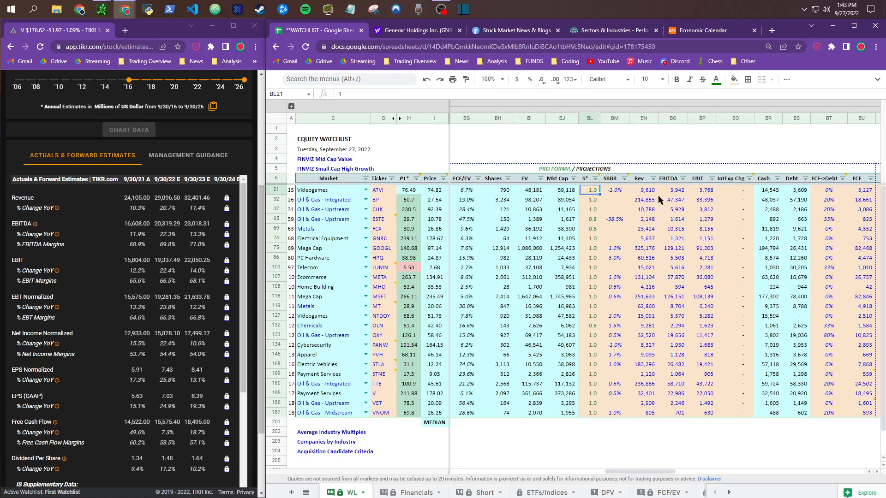
Step: Review ESTE's sensitivity factor alongside its projected Rev, EBITDA, EBIT, FCF and FCF->Debt inputs
left_click(598, 221)
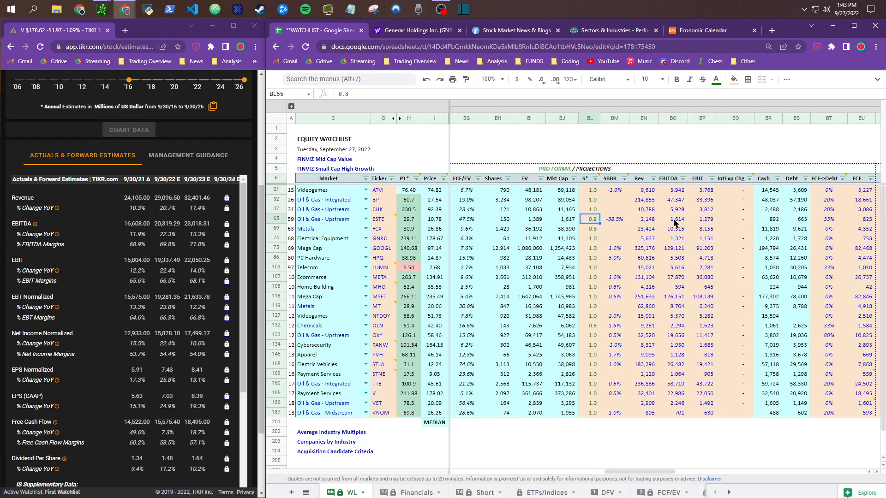
left_click(649, 223)
left_click(692, 221)
left_click(710, 222)
left_click(862, 224)
left_click(826, 224)
left_click(709, 221)
left_click(674, 222)
left_click(654, 223)
left_click(594, 222)
Step: Bring the pro forma multiples into view, close the TIKR window and maximize the watchlist spreadsheet window
left_click_drag(671, 473, 641, 477)
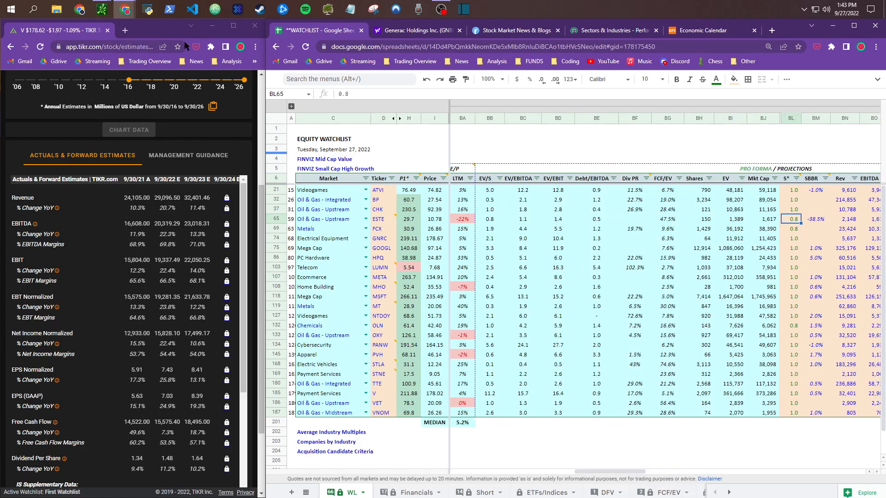
left_click(255, 25)
left_click(853, 26)
Step: Inspect the pro forma EV/S formula in ESTE's row
left_click(507, 216)
key("Left")
key("Left")
key("Left")
key("Left")
key("Left")
key("Left")
key("Left")
key("Left")
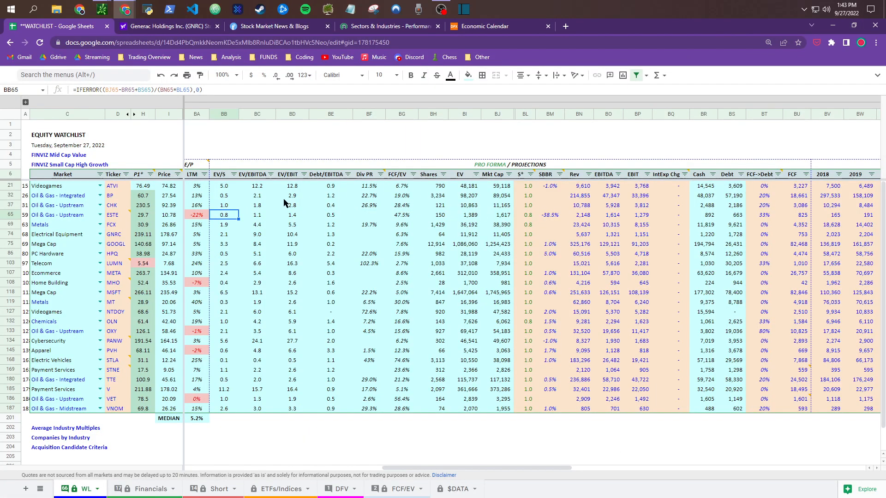
Step: Review the pro forma multiples from EV/S through FCF/EV for all tickers together with the P1* column
left_click_drag(224, 189, 395, 410)
left_click_drag(140, 190, 146, 408)
left_click(257, 212)
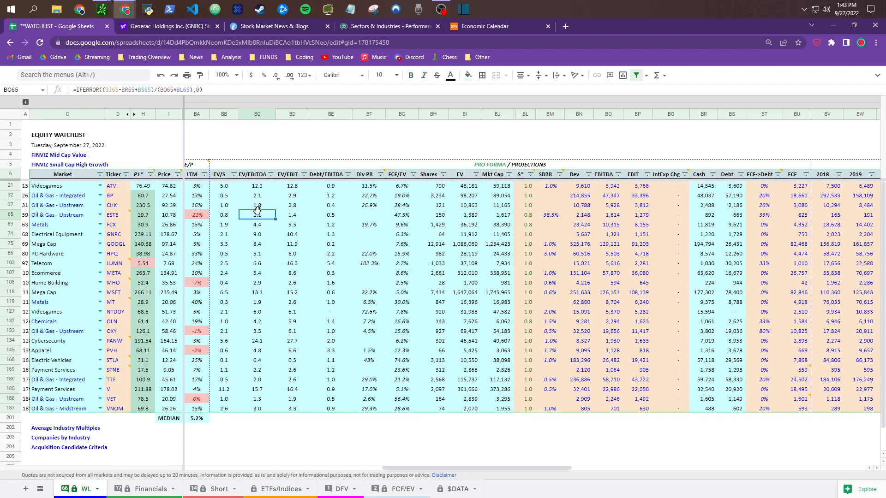
left_click_drag(142, 176, 146, 408)
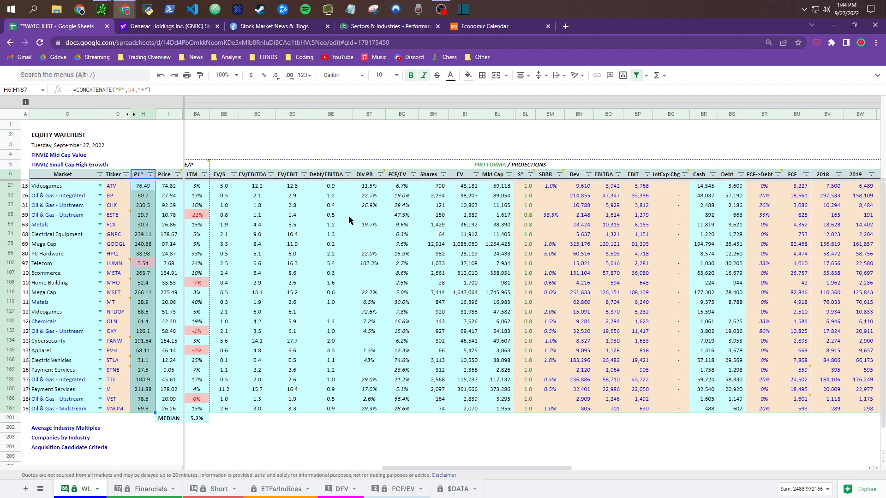
left_click_drag(223, 216, 402, 382)
left_click_drag(225, 186, 399, 409)
left_click(304, 199)
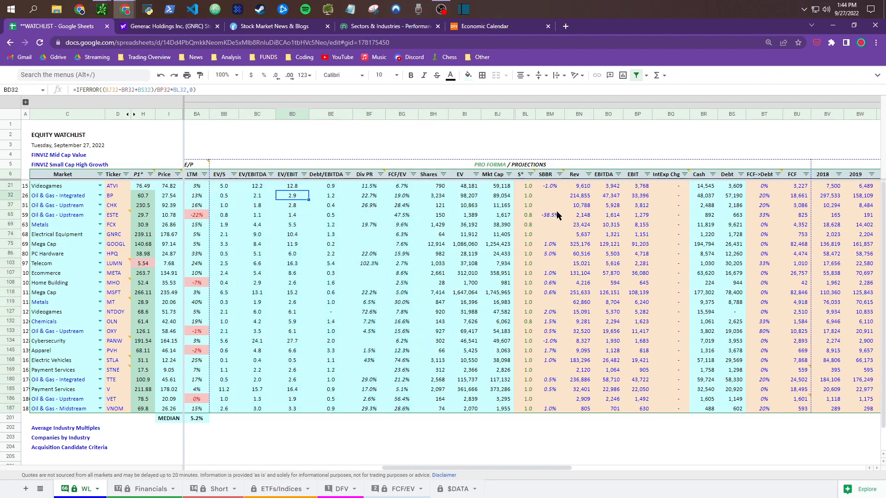
Step: Examine FCX's pro forma EV/S, EV/EBITDA, Debt/EBITDA and FCF/EV values
mouse_move(226, 224)
left_mouse_down()
mouse_move(331, 229)
mouse_move(233, 228)
left_mouse_up()
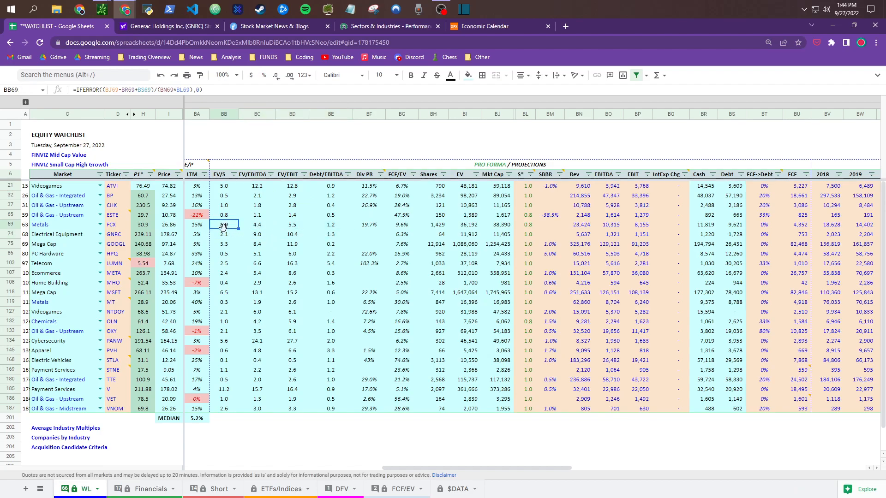
left_click(261, 228)
left_click(335, 226)
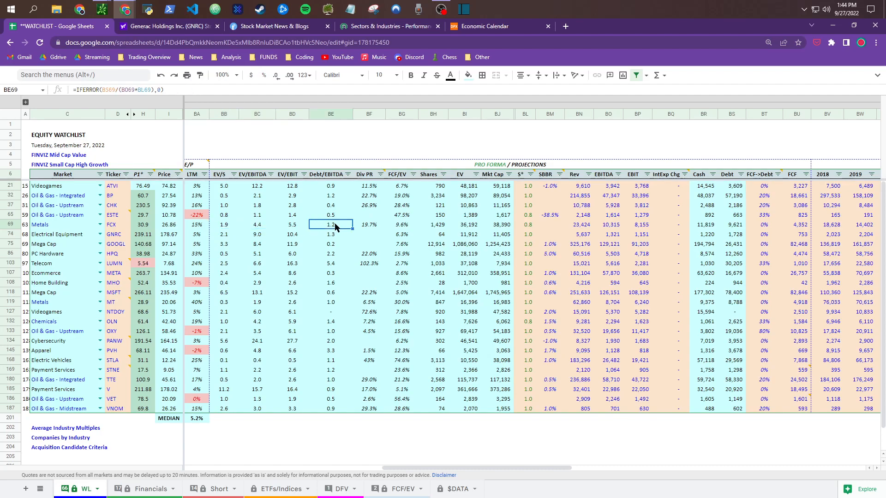
left_click(409, 229)
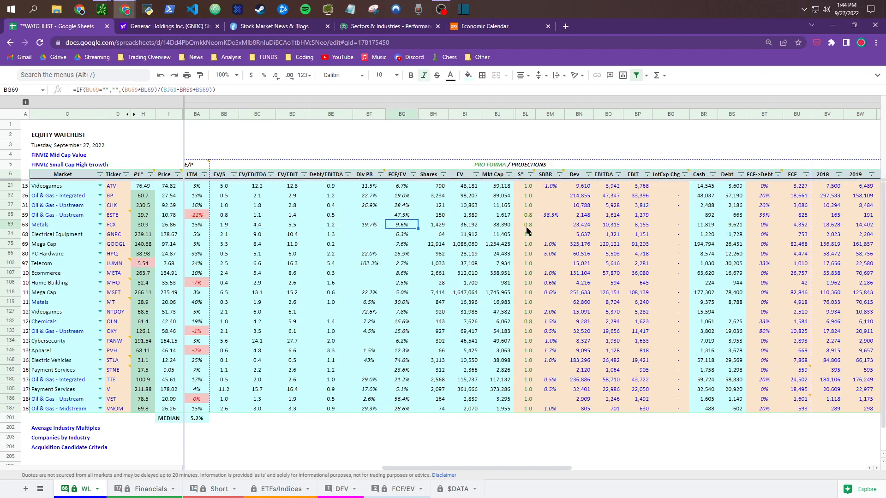
Step: Set FCX's sensitivity factor to 0.5 and check its EV/S, EV/EBITDA and FCF/EV values
left_click(525, 226)
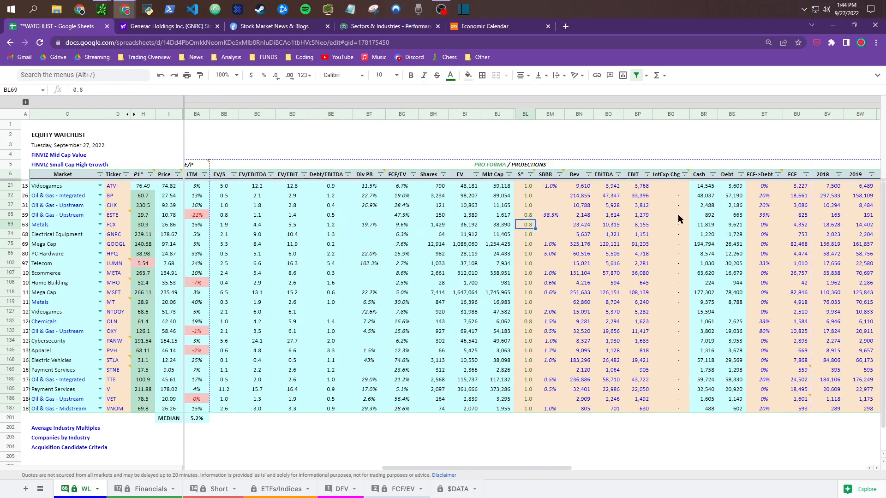
type("0.")
key("Return")
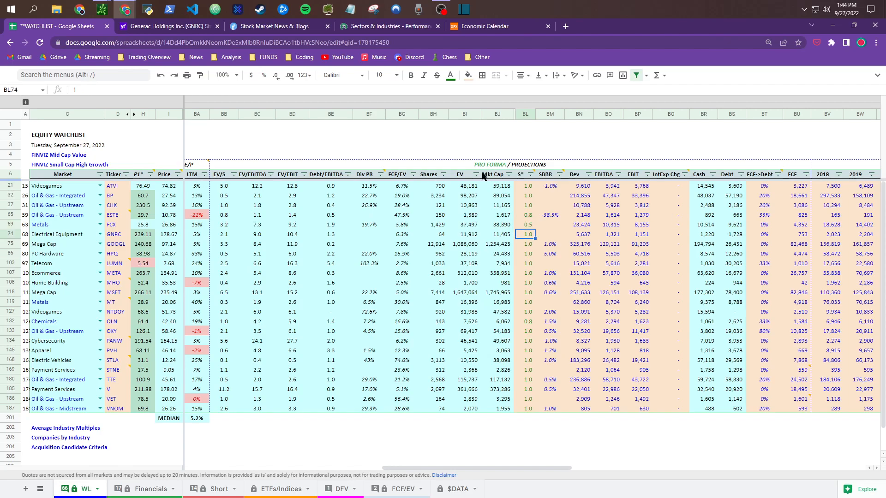
left_click(223, 225)
left_click(258, 226)
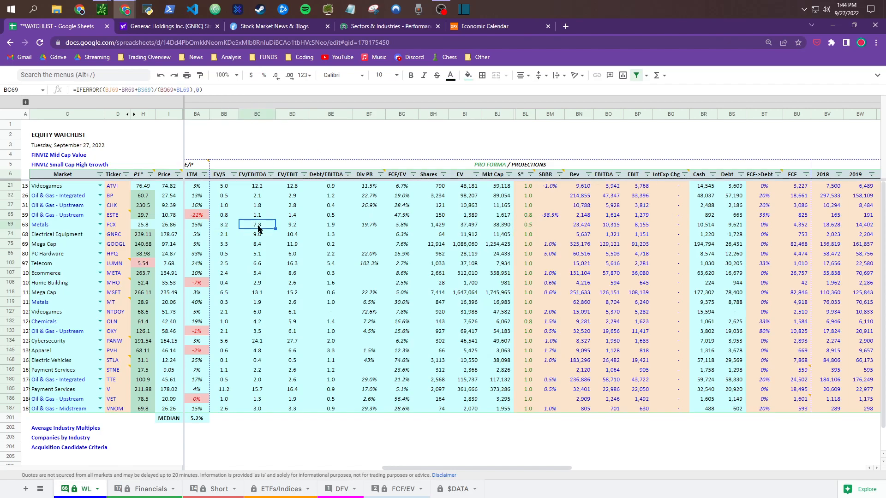
left_click(408, 227)
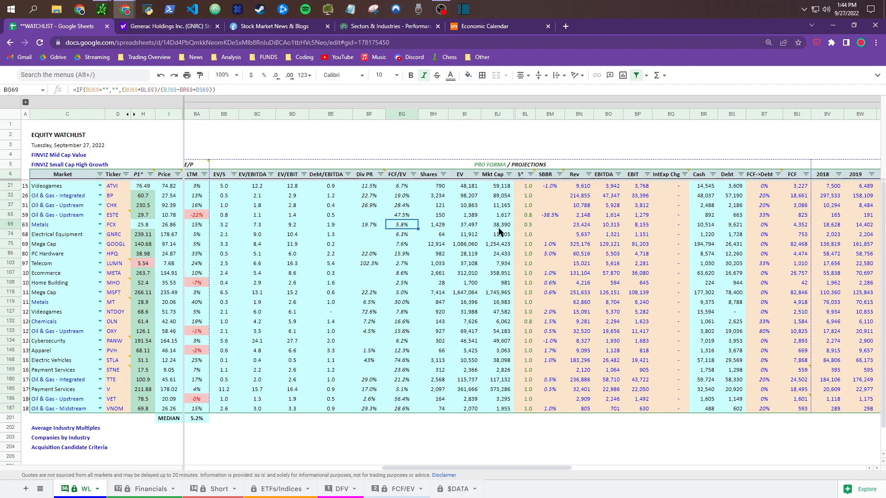
Step: Undo the change to FCX's sensitivity factor and select its multiples from EV/S through FCF/EV for comparison
key("ctrl+z")
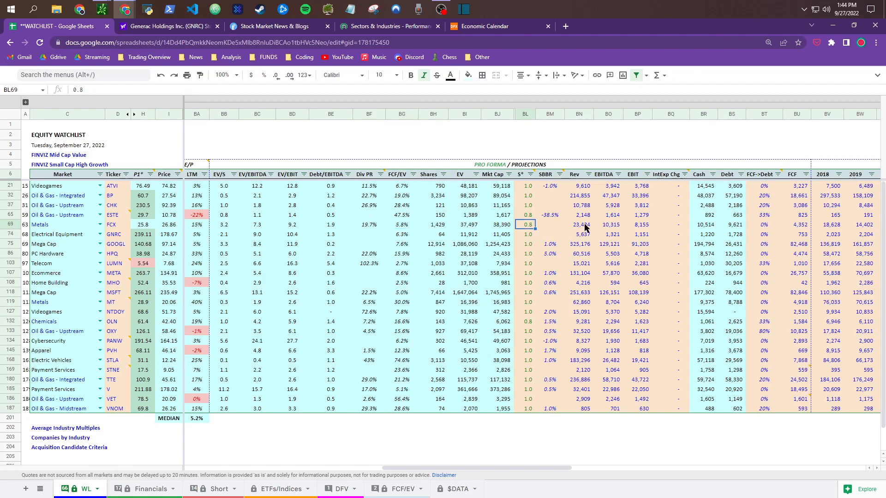
left_click_drag(228, 227, 399, 230)
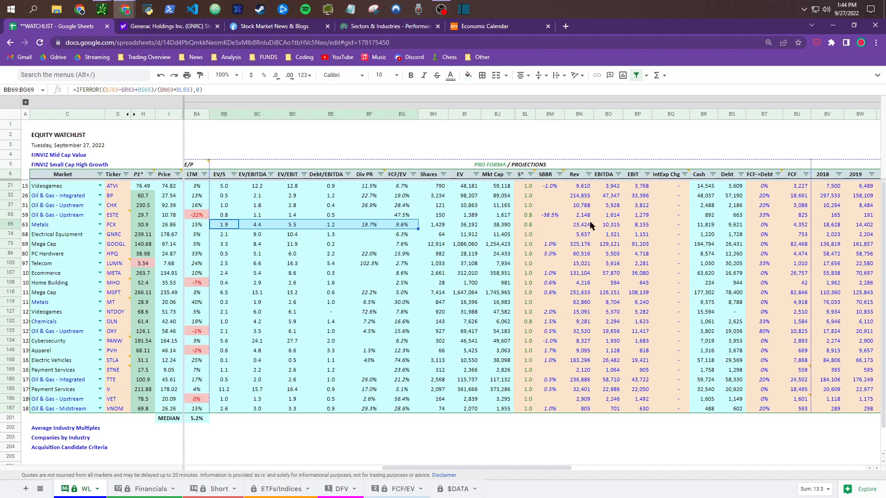
Step: Compare FCX's P1* with its price, and check its sensitivity factor against the projection inputs from Rev through FCF
left_click(140, 227)
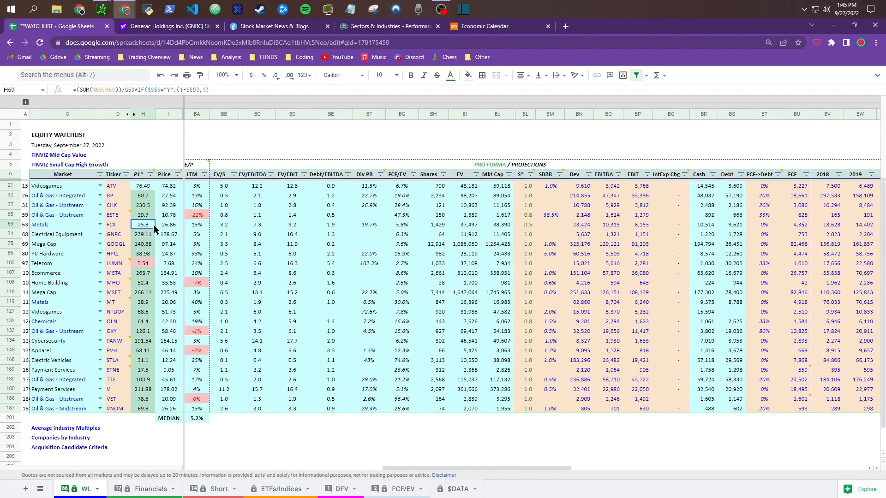
left_click(174, 228)
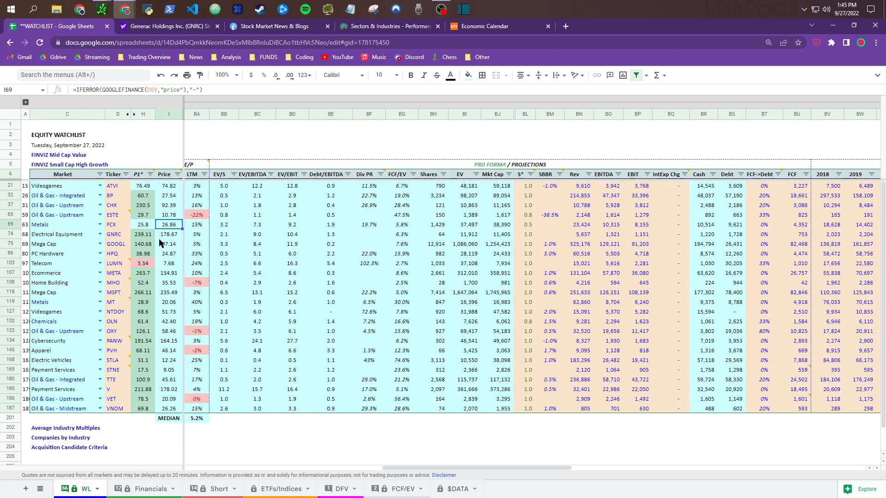
left_click(531, 226)
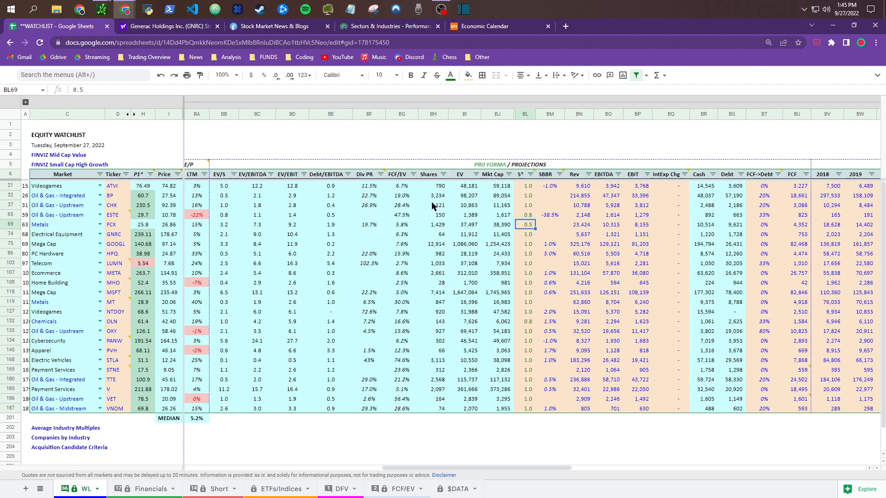
left_click_drag(582, 187, 803, 409)
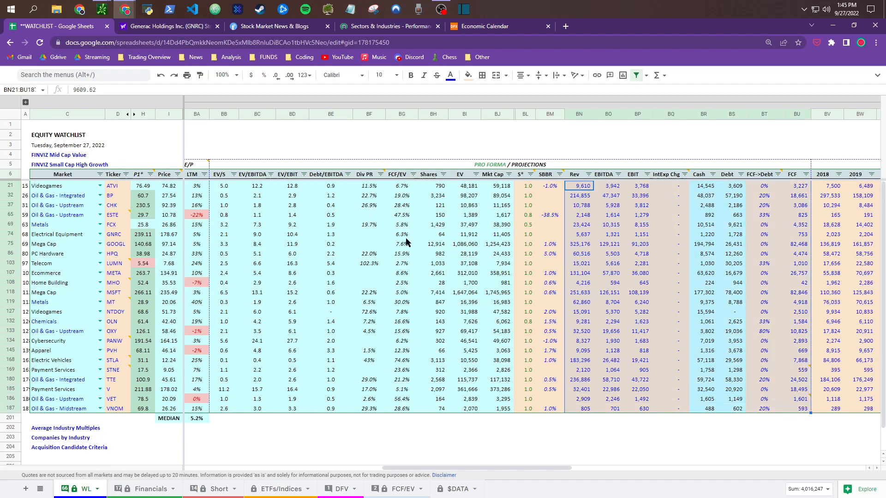
left_click(530, 226)
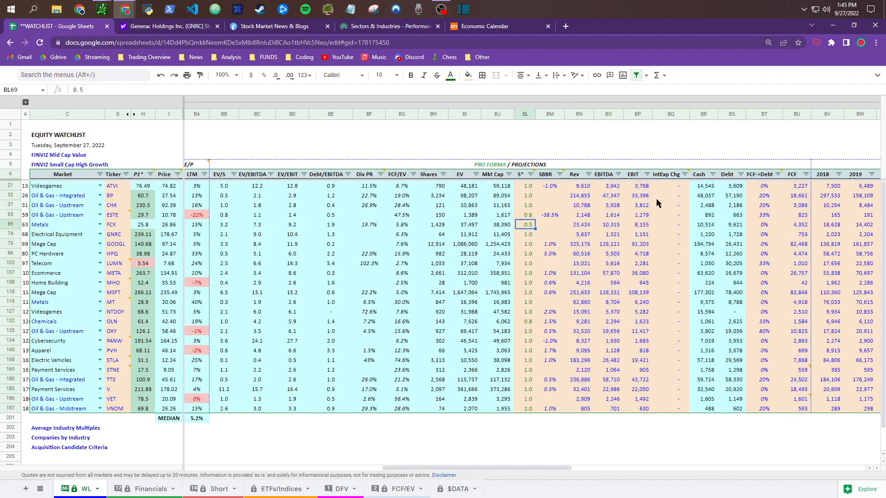
Step: Set FCX's sensitivity factor to 0.8 and review its multiples from EV/S through FCF/EV
type("0.8")
key("Return")
key("Up")
key("Left")
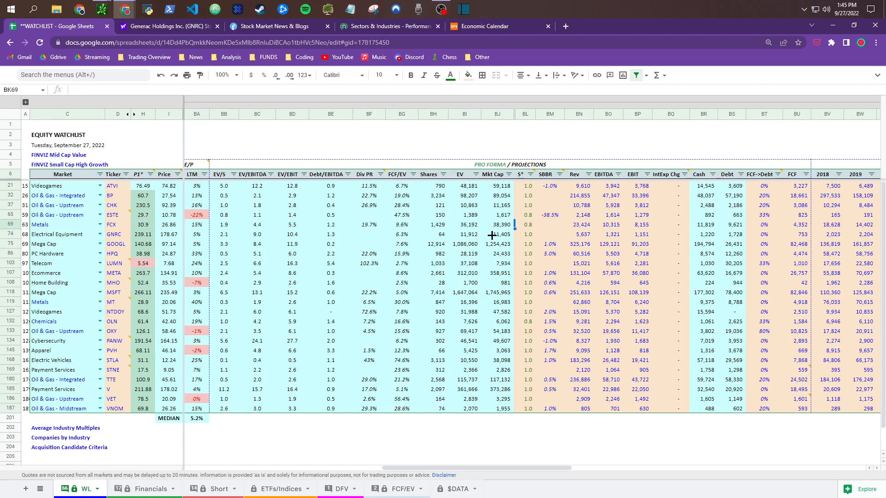
left_click_drag(231, 225, 409, 225)
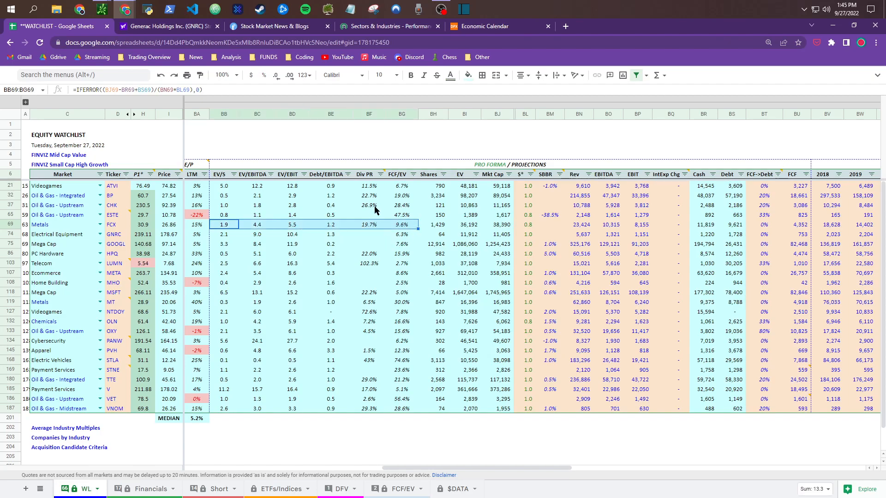
Step: Inspect the Div PR formulas for ATVI, BP and LUMN, and LUMN's Debt/EBITDA formula
left_click(372, 186)
mouse_move(373, 178)
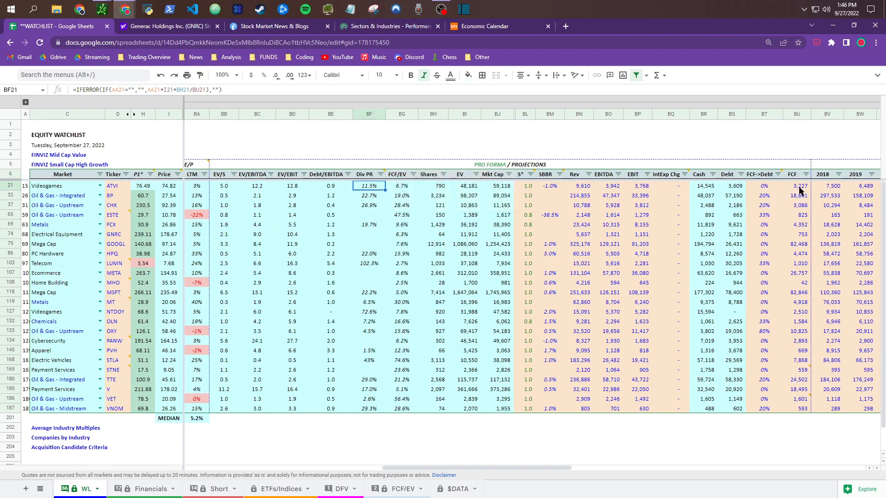
left_click(370, 198)
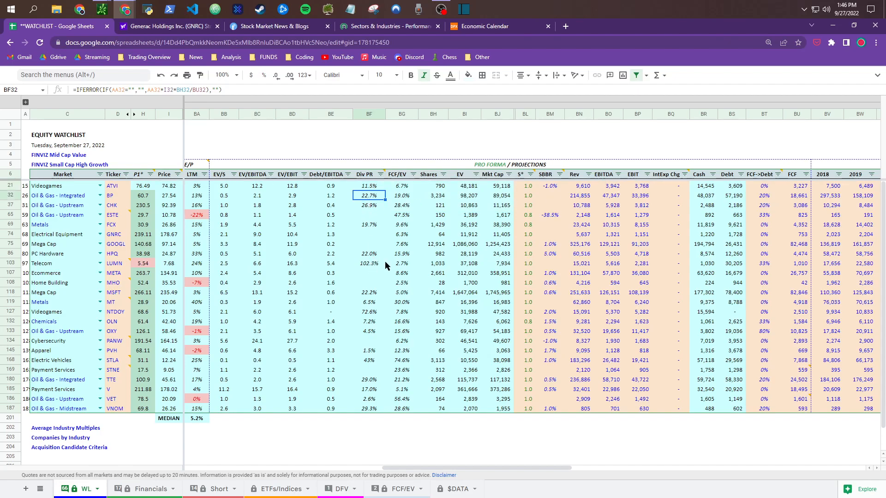
left_click(372, 265)
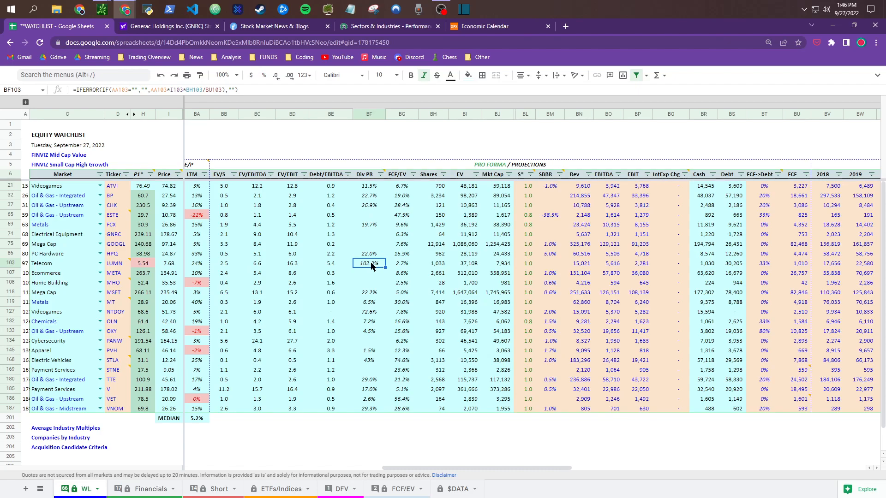
left_click(338, 265)
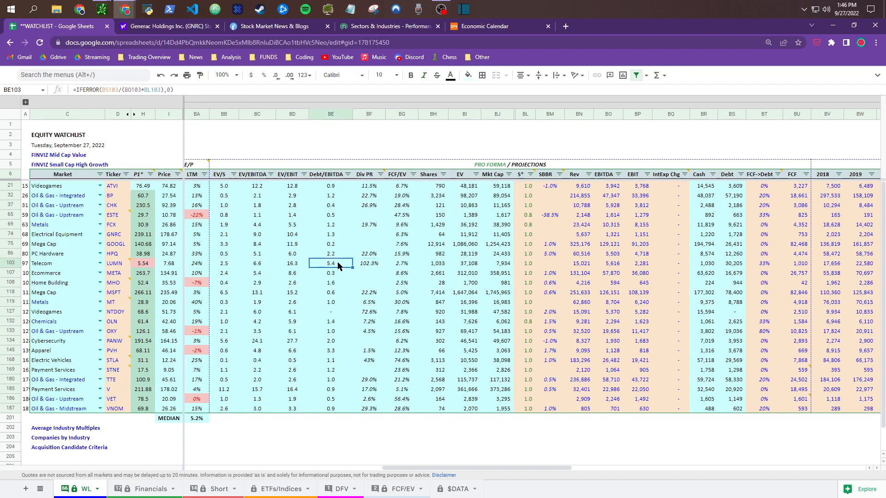
Step: Compare LUMN's Div PR with its Debt/EBITDA, and check Div PR for HPQ and CHK along with CHK's FCF
left_click(372, 266)
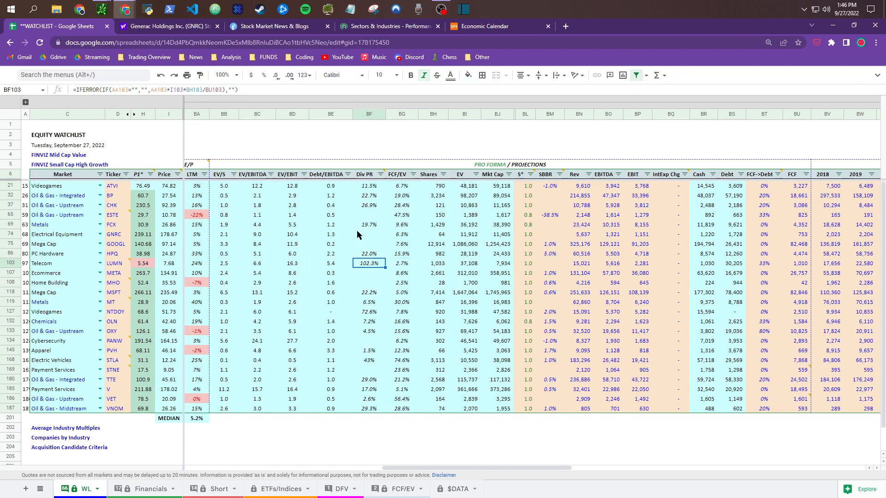
left_click(329, 268)
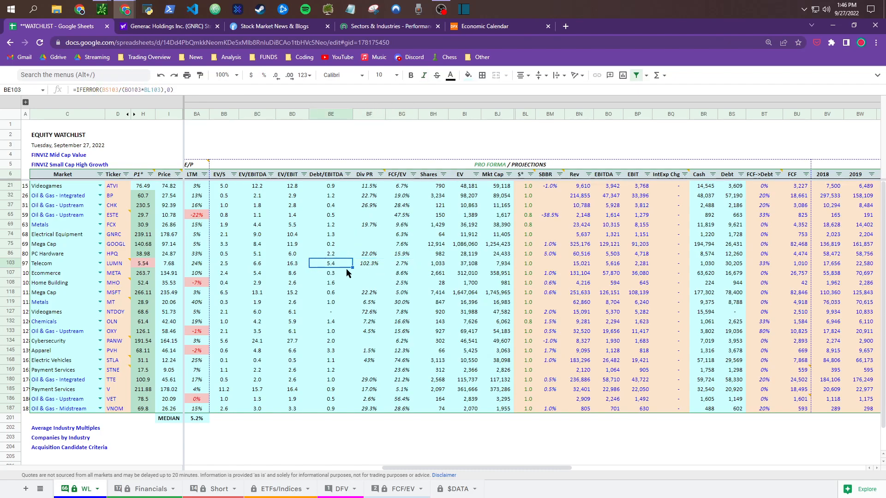
left_click(373, 268)
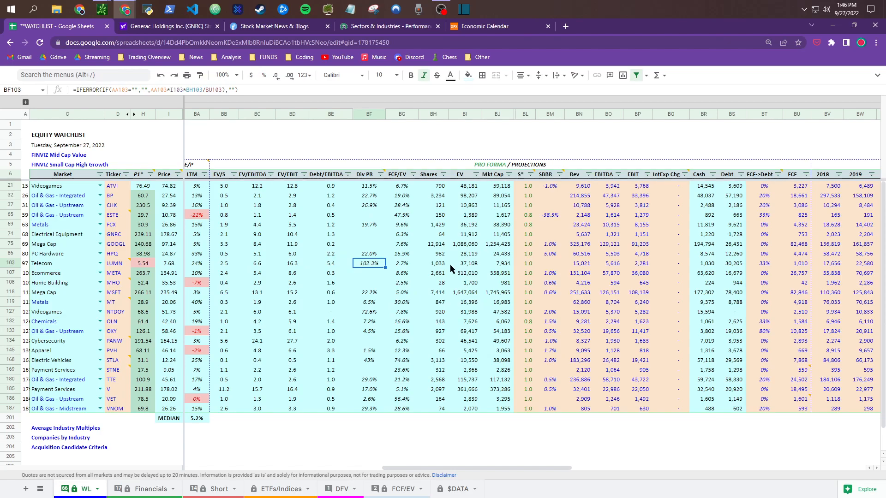
left_click(372, 255)
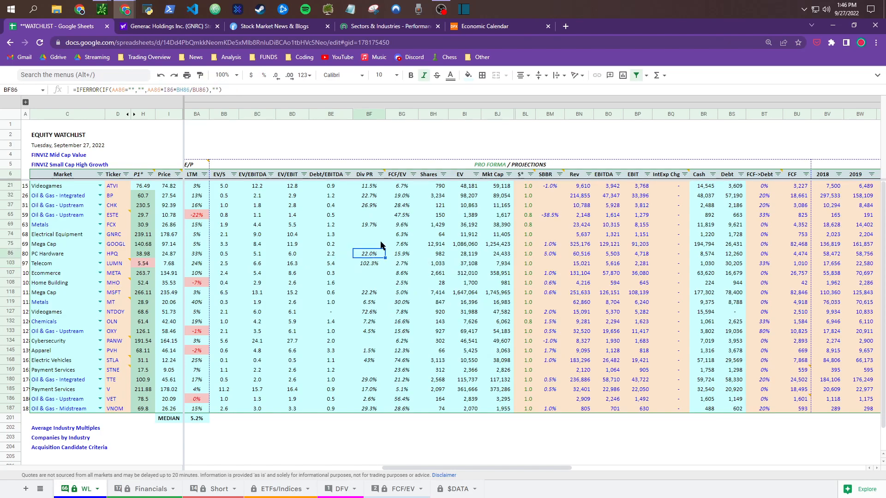
left_click(371, 207)
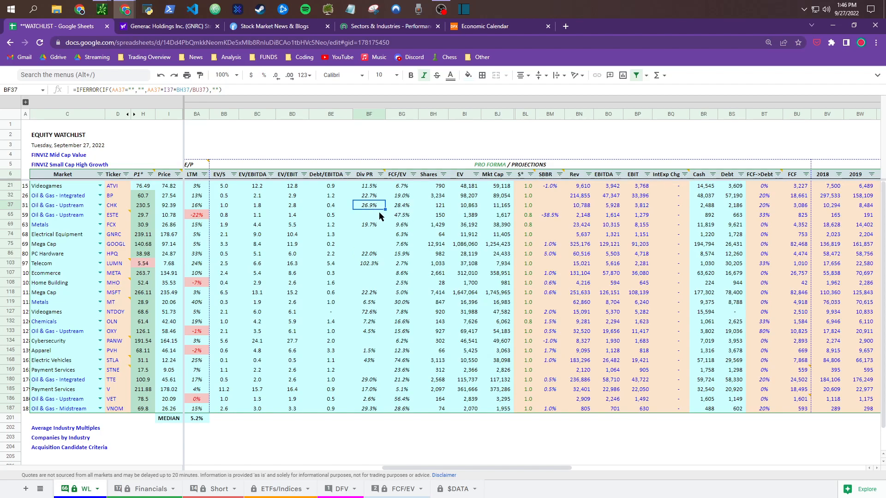
left_click(804, 208)
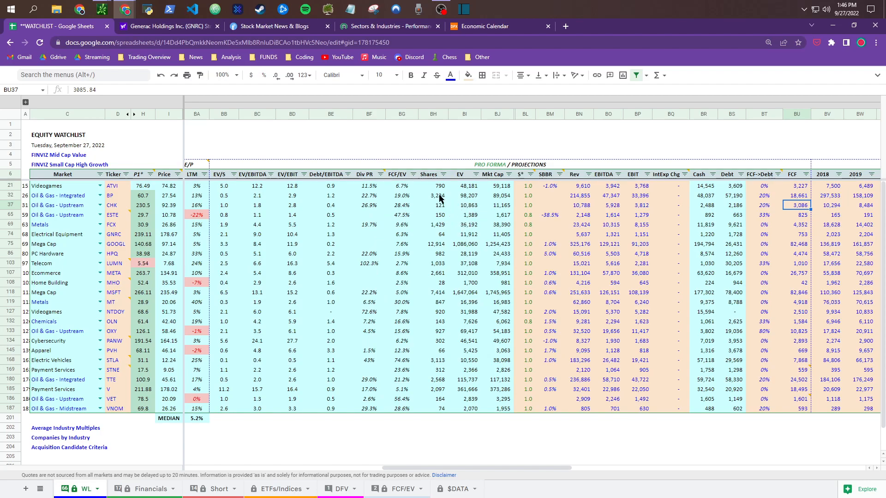
Step: Review the EV column and ATVI's Shares formula, and check the SBBR header note against HPQ's buyback rate
left_click_drag(470, 187, 470, 414)
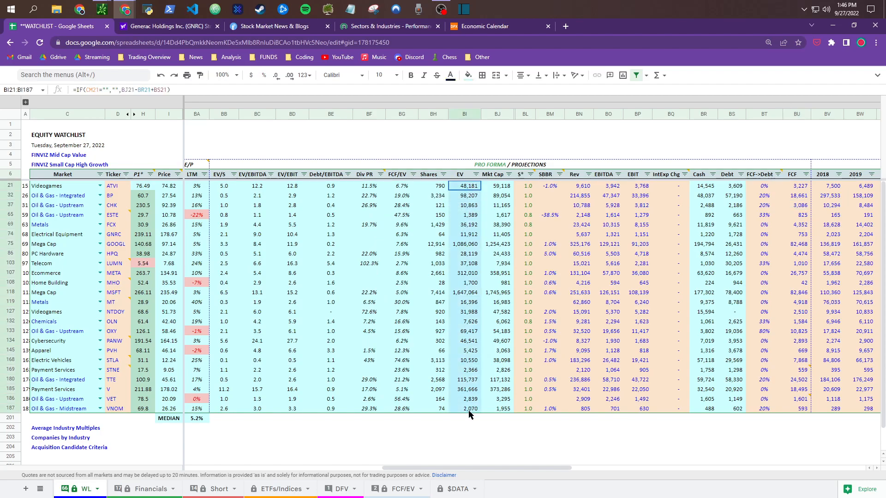
left_click(435, 188)
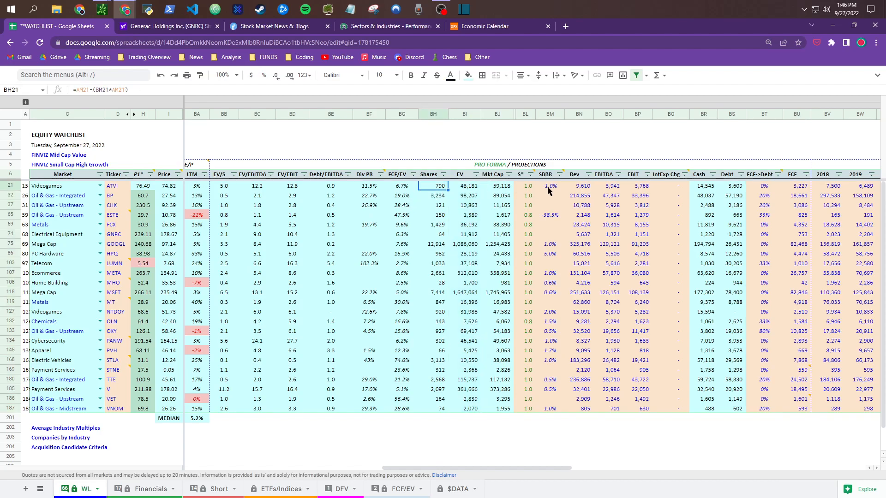
mouse_move(549, 178)
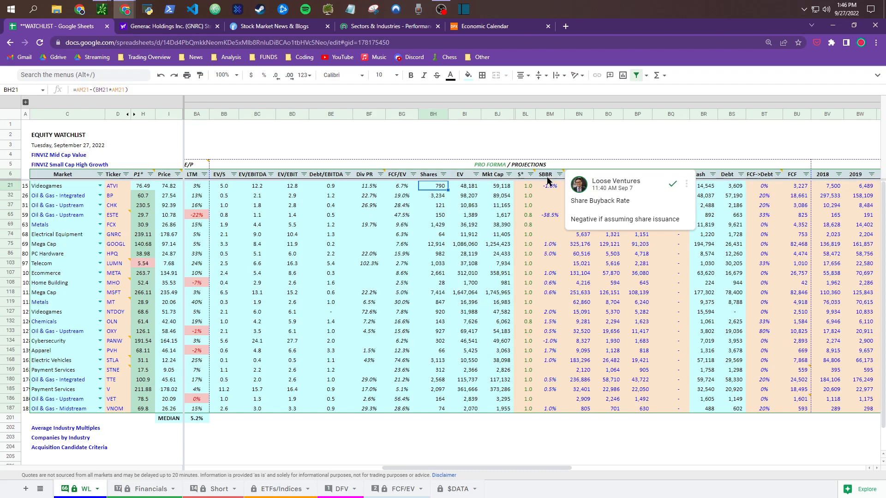
left_click(552, 246)
left_click(551, 254)
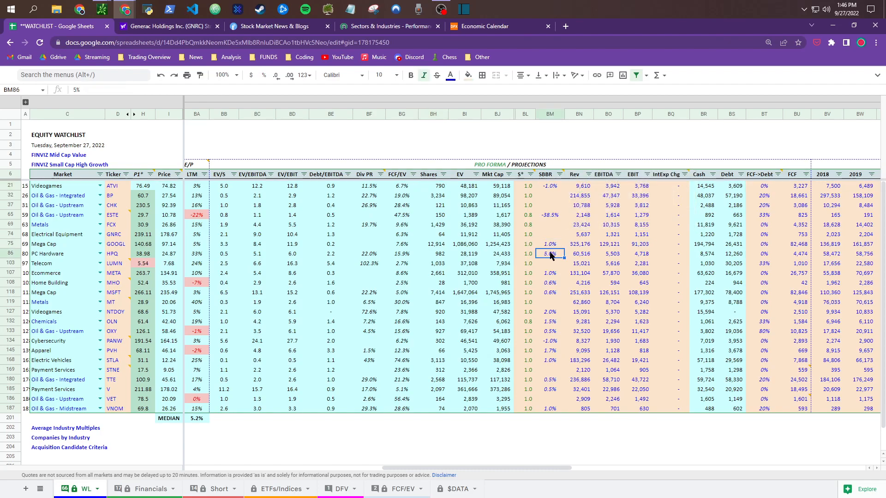
Step: Trace HPQ's row from Shares to SBBR and back through its multiples to EV/S
left_click(442, 255)
key("Right")
key("Right")
key("Right")
key("Right")
key("Left")
key("Left")
key("Left")
key("Left")
key("Left")
key("Left")
key("Left")
key("Left")
key("Left")
key("Left")
key("Right")
key("Right")
key("Right")
key("Right")
key("Right")
key("Right")
key("Right")
key("Right")
key("Right")
key("Right")
Step: Compare HPQ's P1* with its FCF/EV
left_click(142, 254)
left_click(398, 257)
left_click(143, 254)
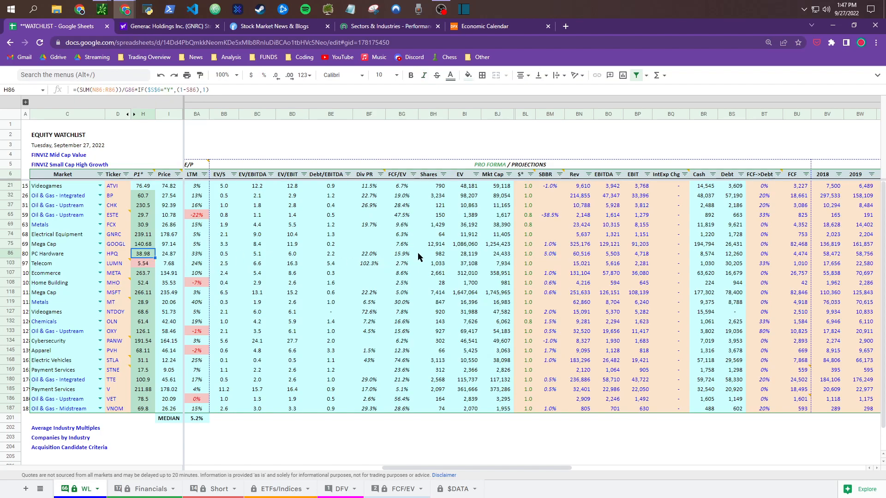
Step: Set HPQ's SBBR to 10%, and undo and redo the change to compare its P1* with the price
left_click(551, 256)
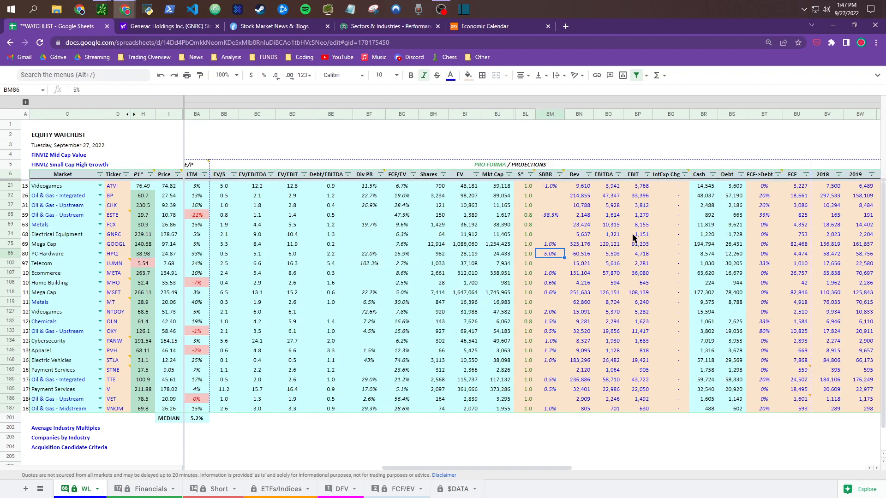
type("10")
key("Return")
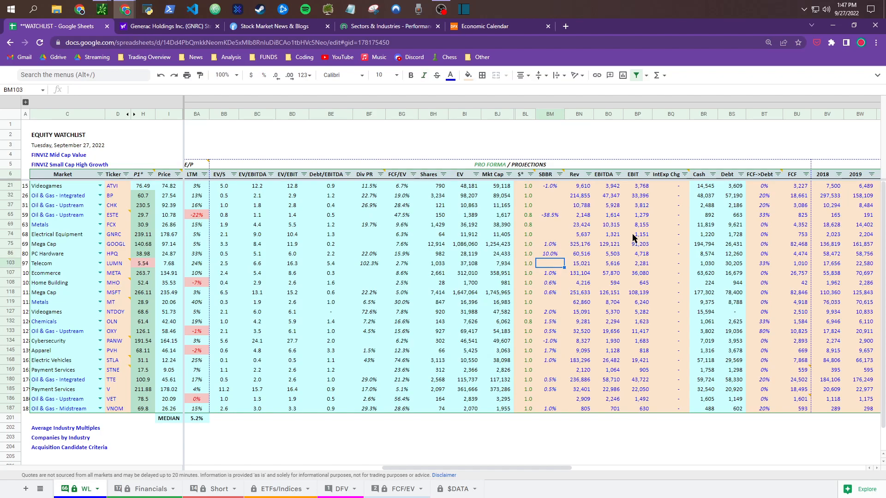
left_click(141, 255)
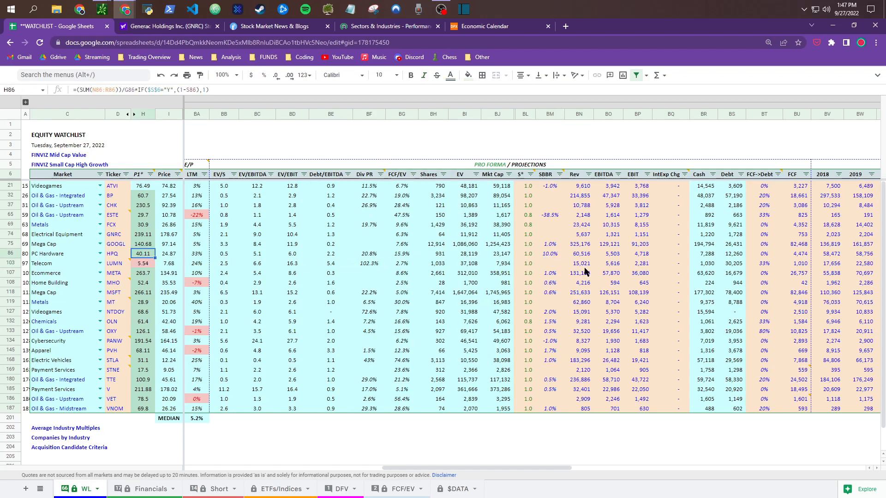
key("ctrl+z")
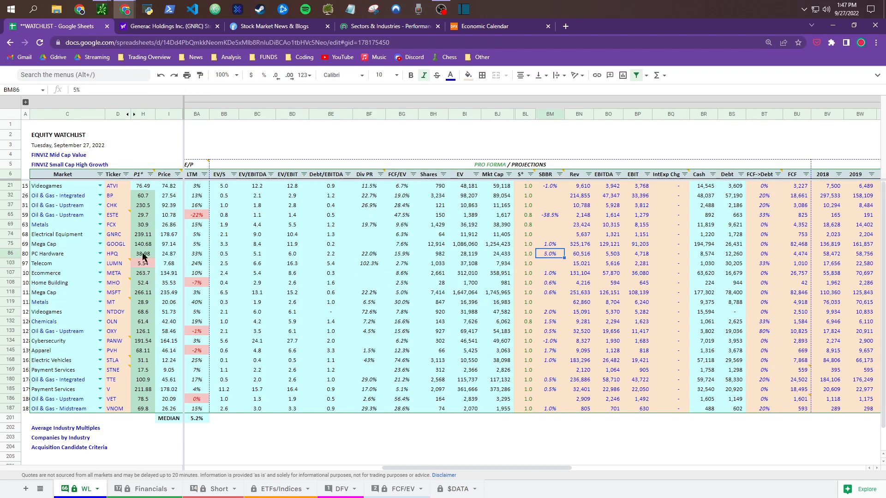
key("ctrl+y")
left_click(171, 255)
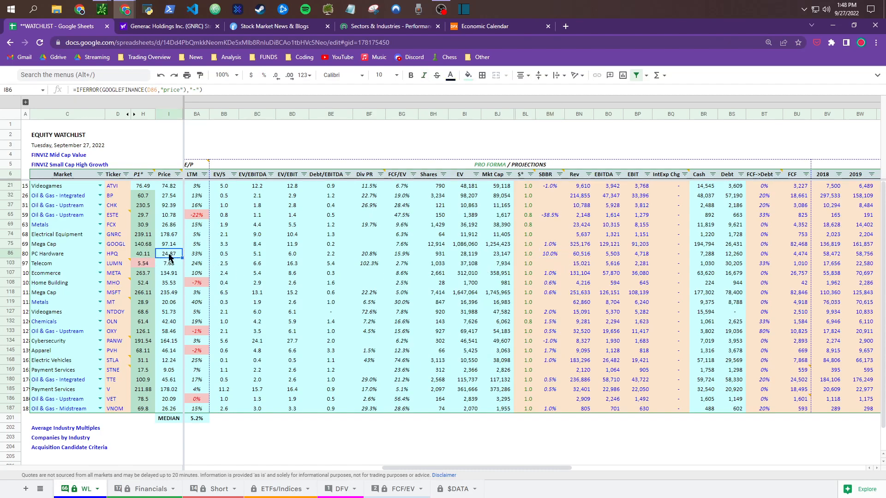
Step: Set HPQ's SBBR to 5%
left_click(550, 254)
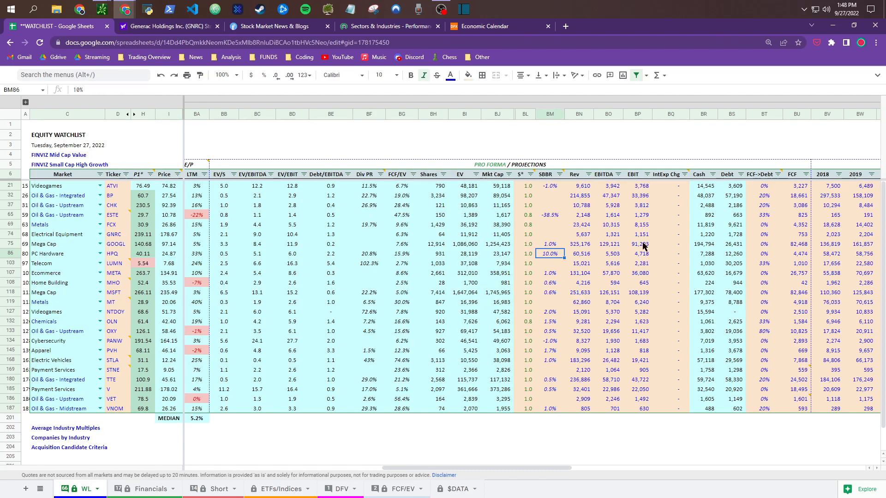
type("5")
key("Return")
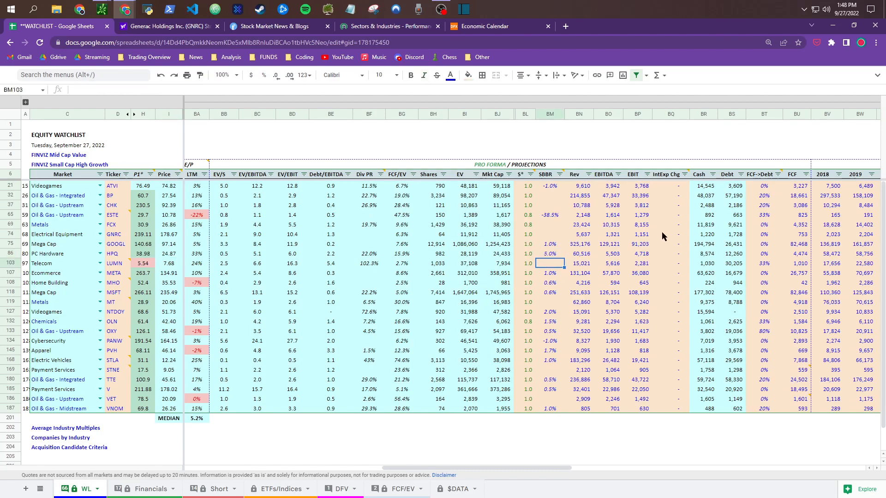
key("Up")
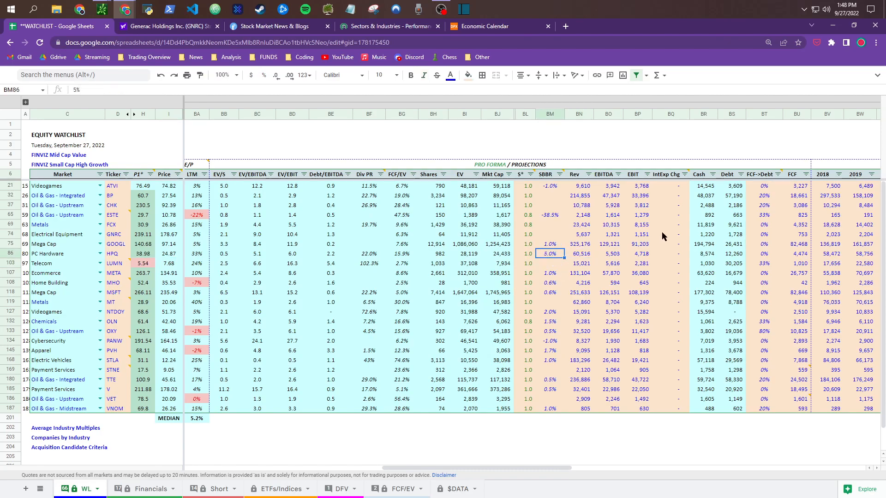
Step: Open MHO's SBBR formula and highlight its 28.58/27.76 ratio
left_click(550, 247)
key("Down")
key("Down")
key("Down")
key("Return")
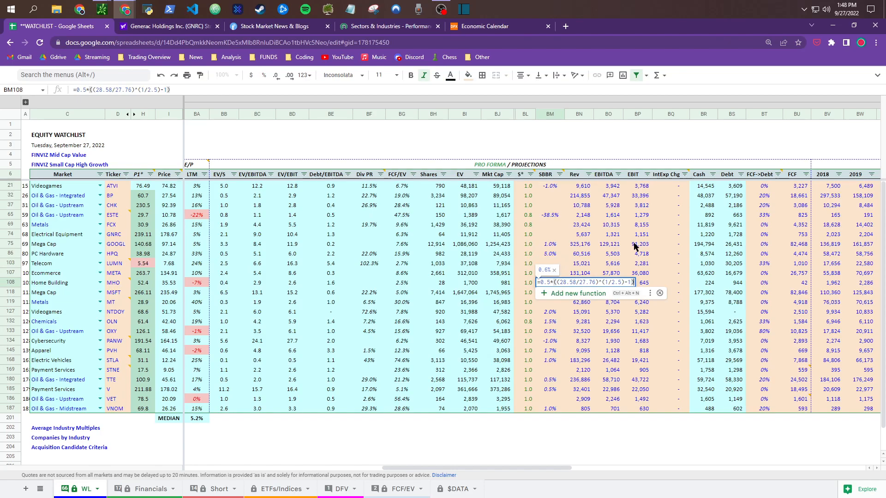
key("Home")
key("Right")
key("Right")
key("Right")
key("Right")
key("Right")
key("shift+Right")
key("shift+Right")
key("shift+Right")
key("shift+Right")
key("shift+Right")
key("shift+Right")
key("shift+Right")
key("shift+Right")
key("shift+Right")
key("shift+Right")
key("shift+Right")
key("shift+Right")
key("shift+Right")
key("shift+Right")
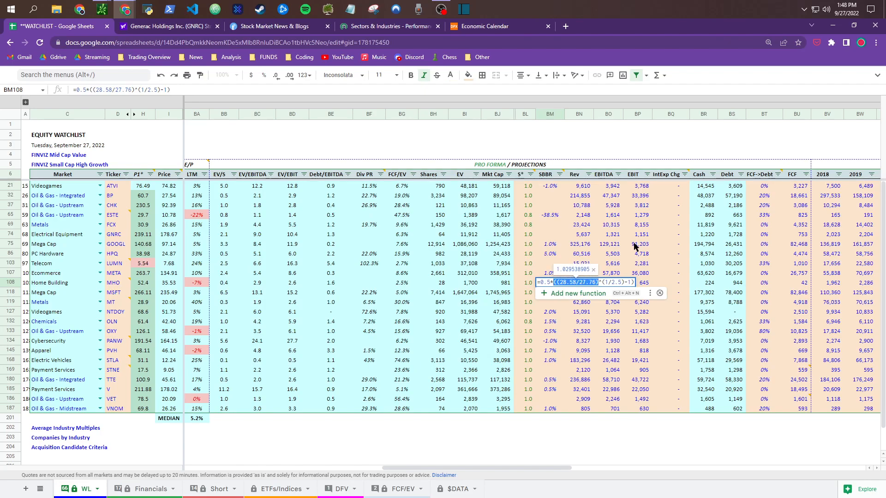
Step: Examine the 0.5 multiplier in MHO's SBBR formula and leave the formula without editing it
key("Right")
key("Right")
key("Right")
key("Right")
key("Right")
key("Right")
key("Right")
key("Right")
key("Right")
key("Right")
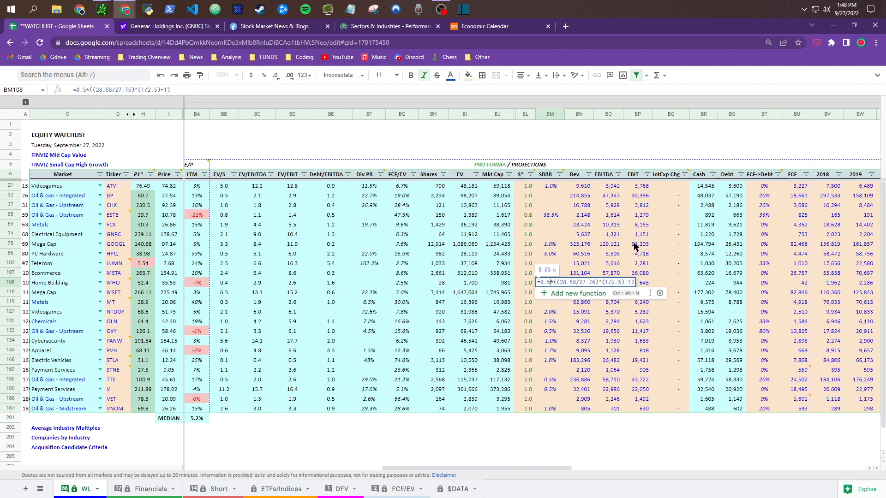
key("shift+Left")
key("shift+Left")
key("shift+Left")
key("Right")
key("Escape")
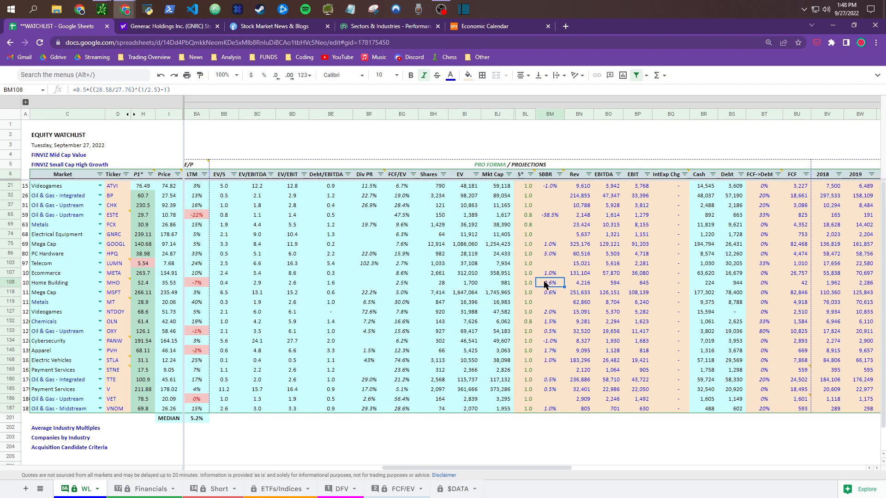
Step: Check the SBBR entries for NTDOY and OLN, and the SBBR formula for PVH
key("Down")
key("Down")
key("Down")
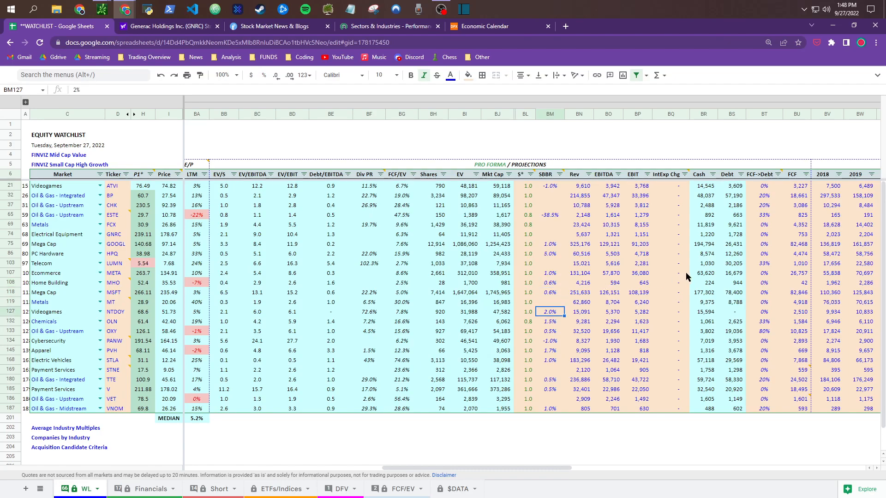
key("Down")
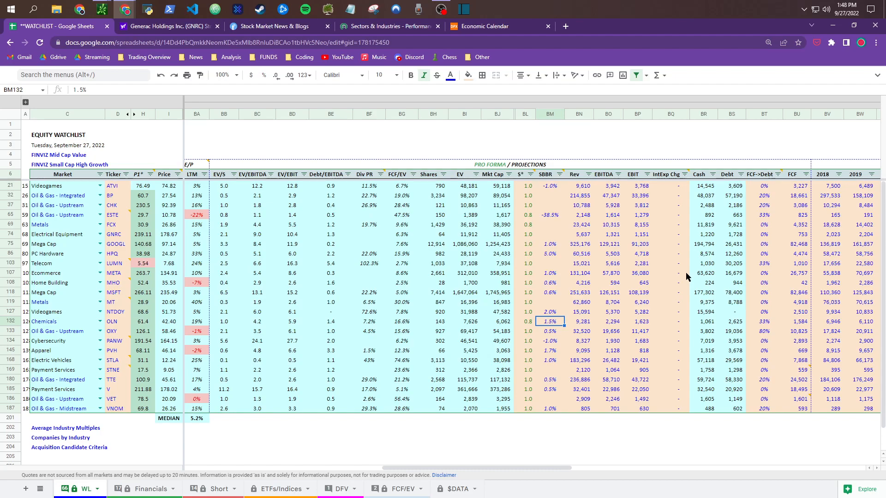
left_click(554, 350)
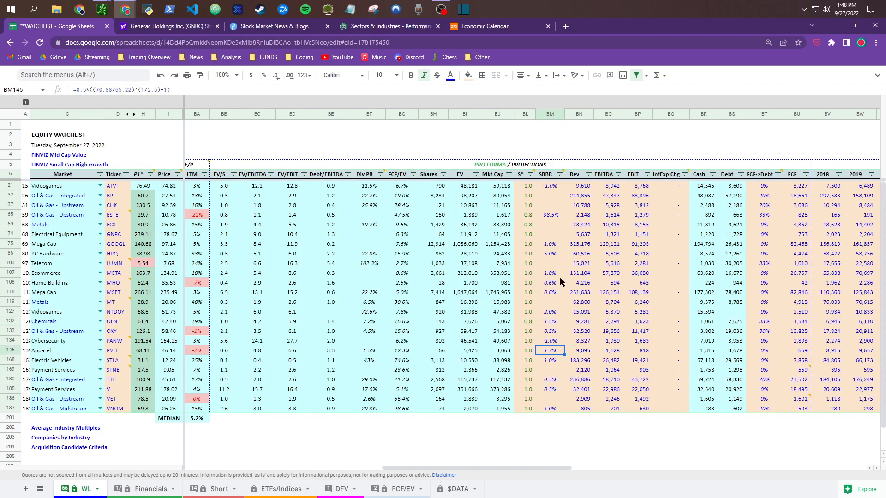
Step: Check ESTE's SBBR against its FCF/EV and Shares formulas
left_click(549, 217)
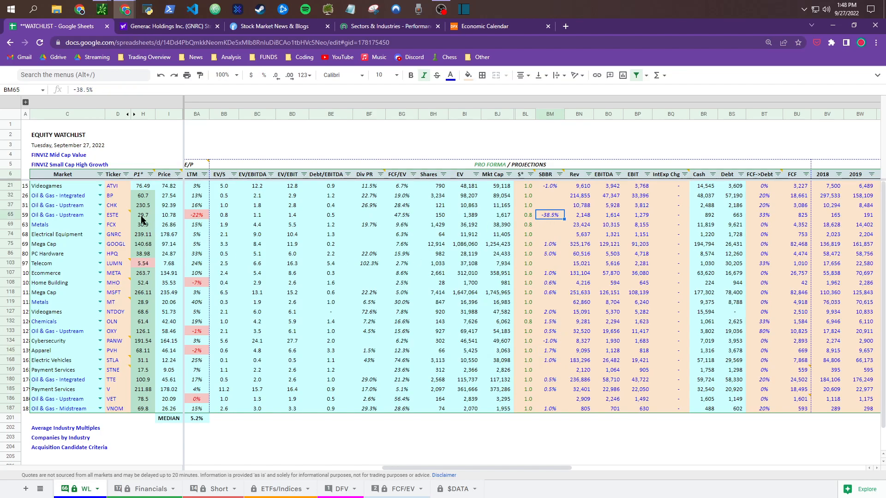
mouse_move(120, 216)
left_click(401, 218)
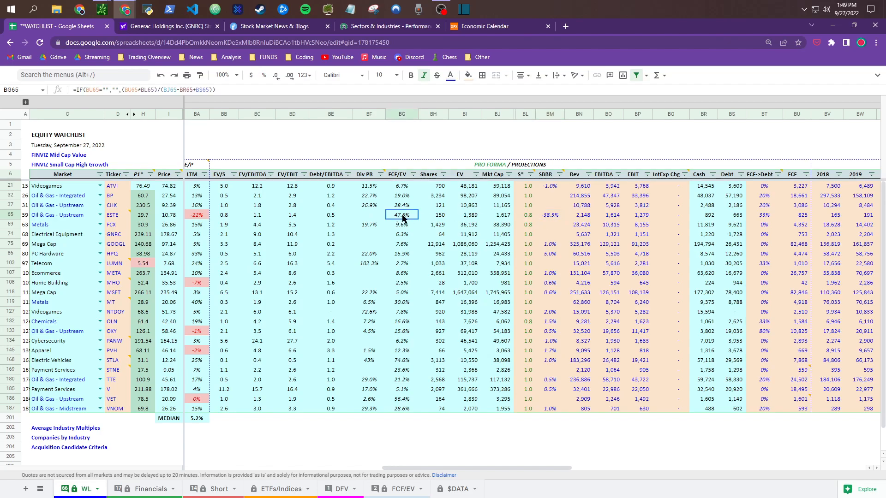
left_click(441, 217)
left_click(403, 218)
Step: Try ESTE's SBBR at 0% to check its Shares and P1*, and restore the rate to -38.5%
left_click(540, 225)
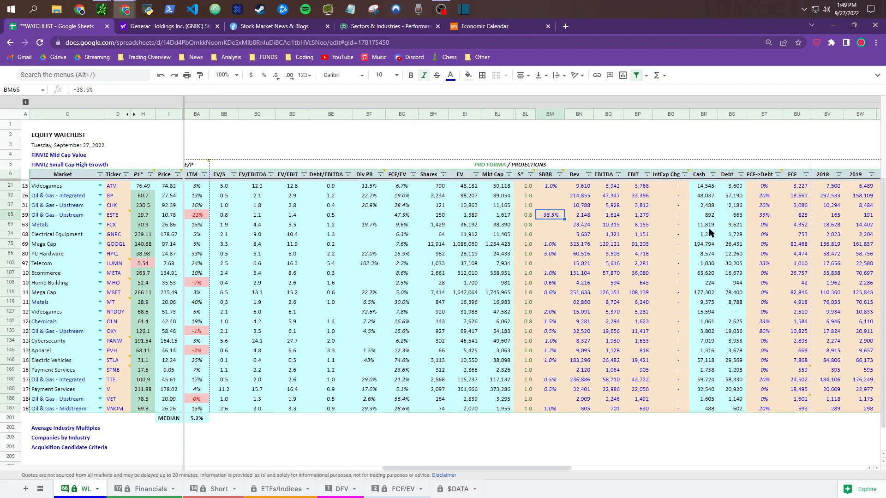
key("Up")
key("Left")
key("Left")
key("Left")
key("Left")
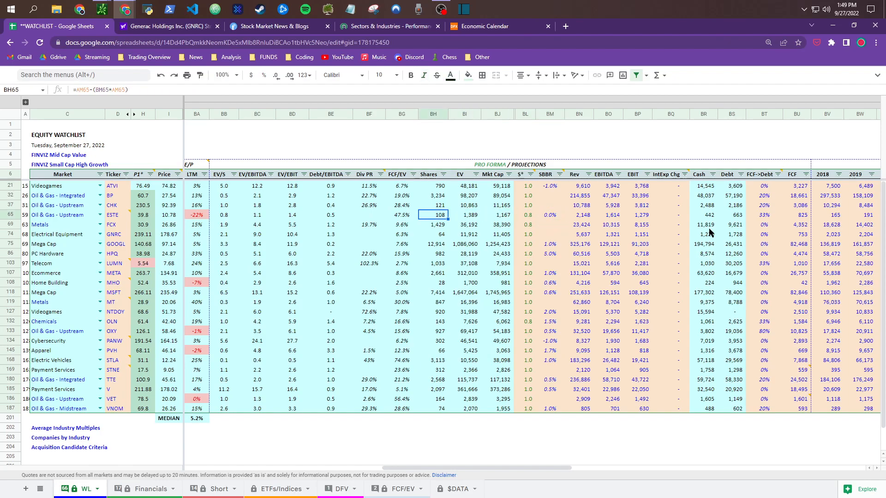
left_click(147, 215)
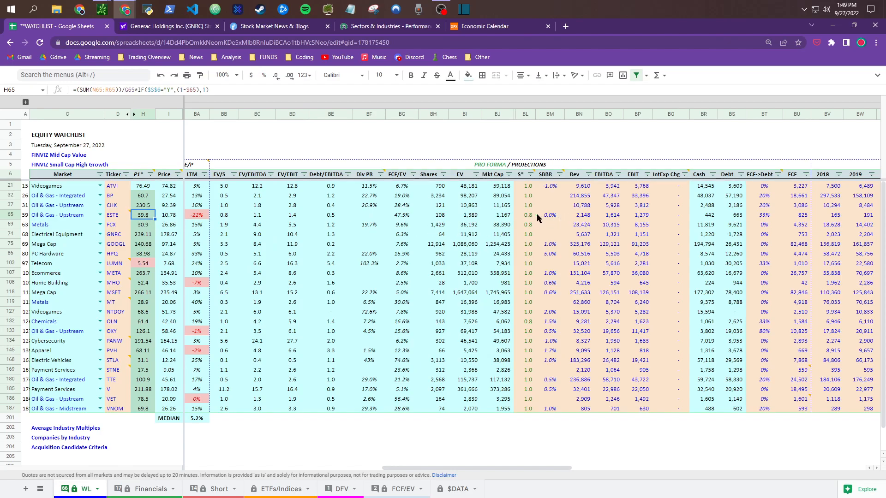
left_click(554, 217)
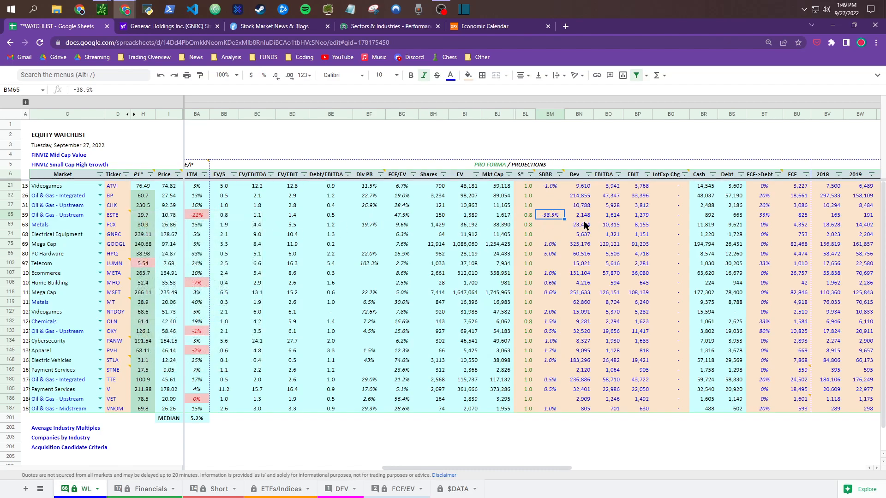
Step: Review the SBBR and P1* columns from ATVI through VNOM
left_click(552, 187)
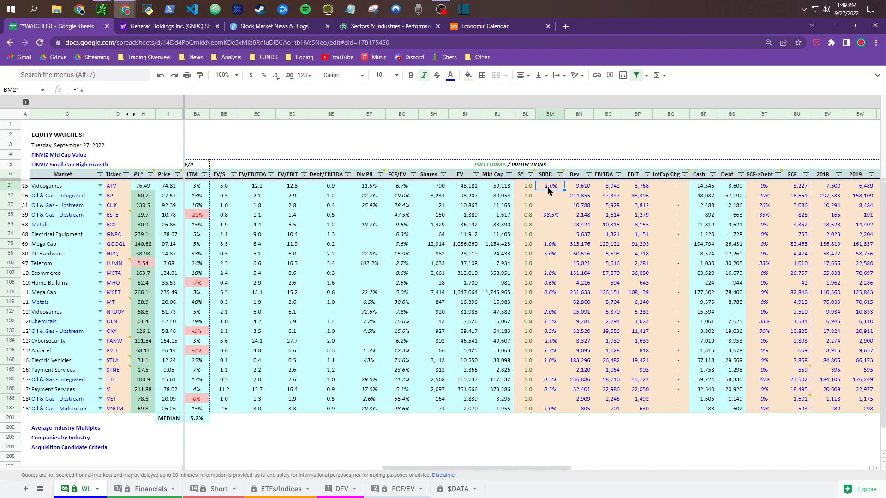
left_click_drag(552, 188, 554, 413)
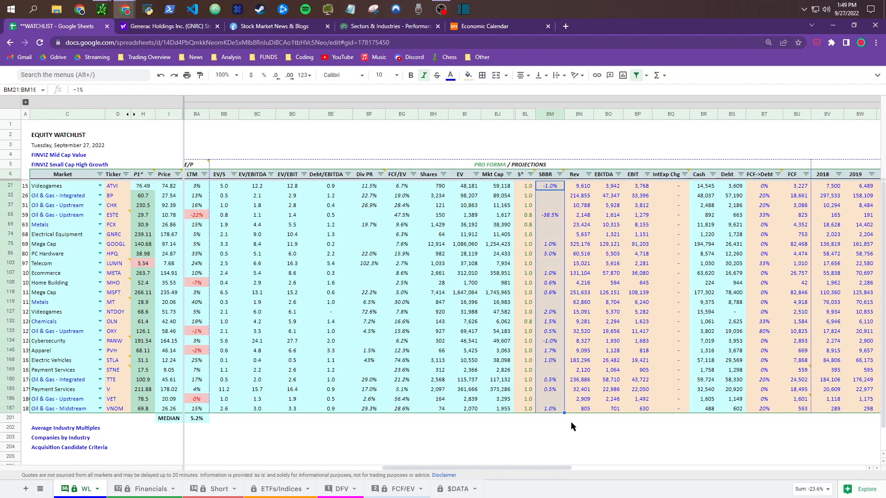
mouse_move(515, 470)
left_mouse_down()
mouse_move(528, 469)
mouse_move(521, 468)
left_mouse_up()
left_click_drag(140, 187, 146, 415)
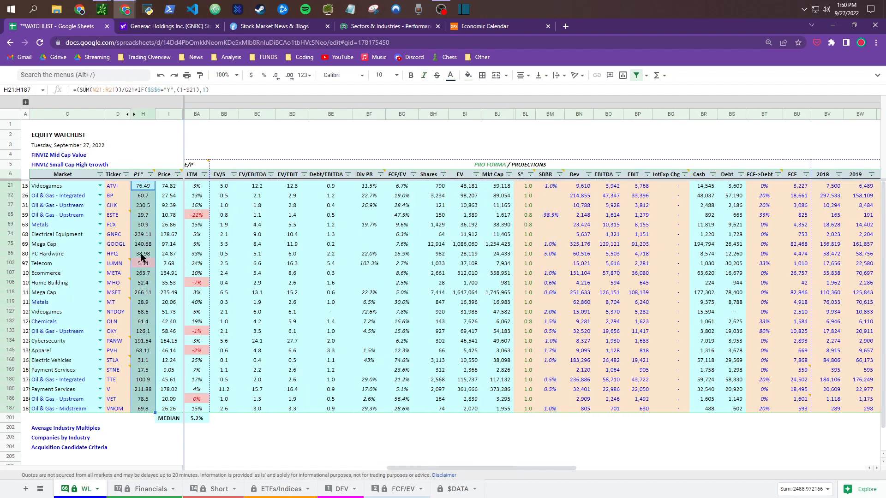
Step: Try clearing all SBBR rates from ATVI through VNOM to compare the P1* targets, and undo the clearing
left_click_drag(141, 175, 143, 413)
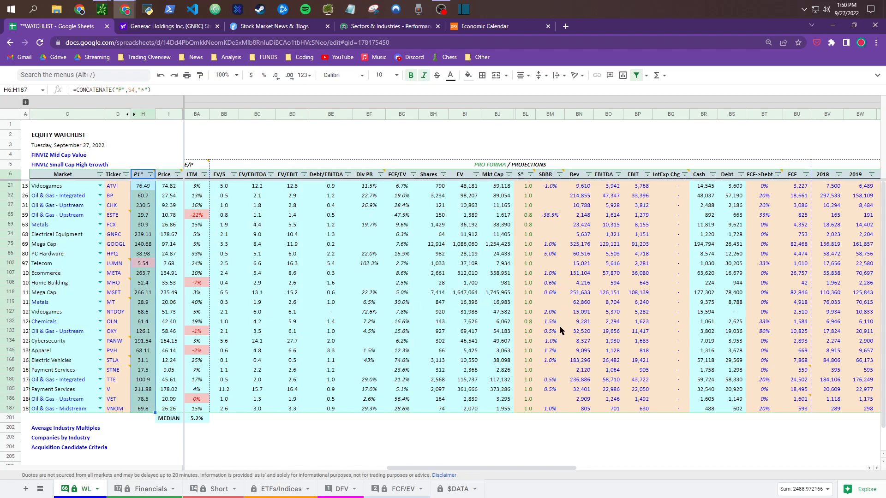
left_click_drag(145, 183, 143, 410)
left_click_drag(550, 186, 546, 397)
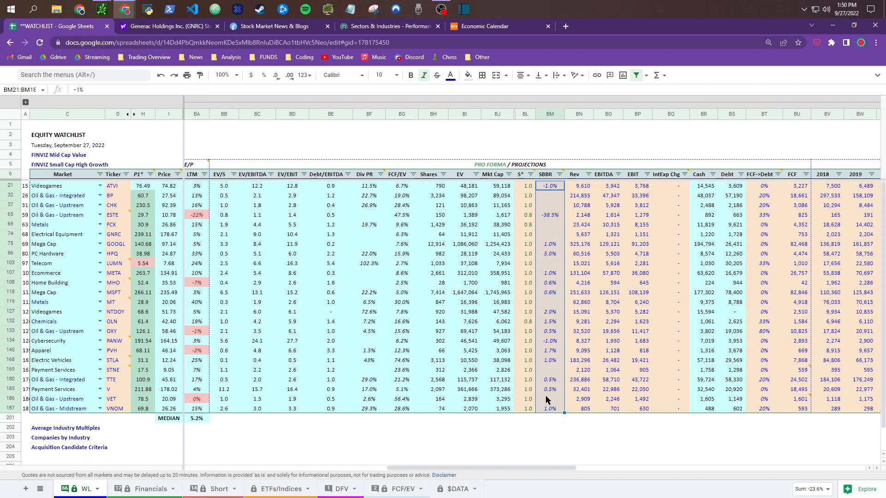
key("Delete")
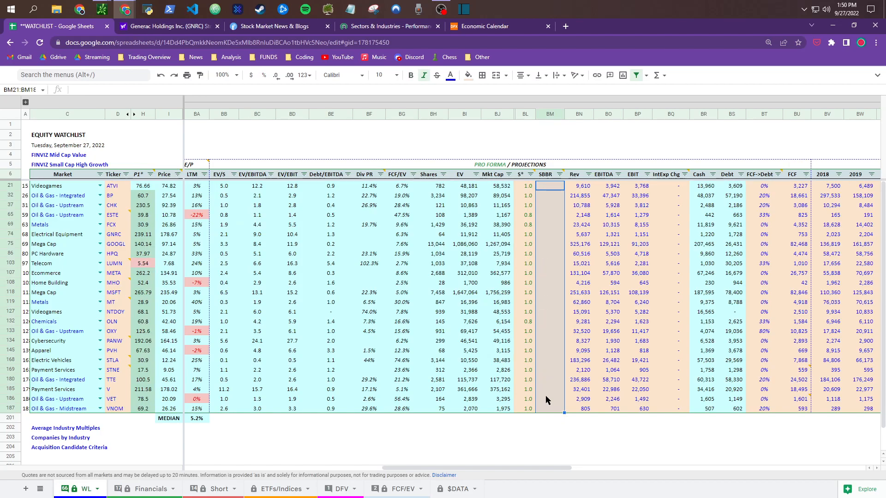
key("ctrl+z")
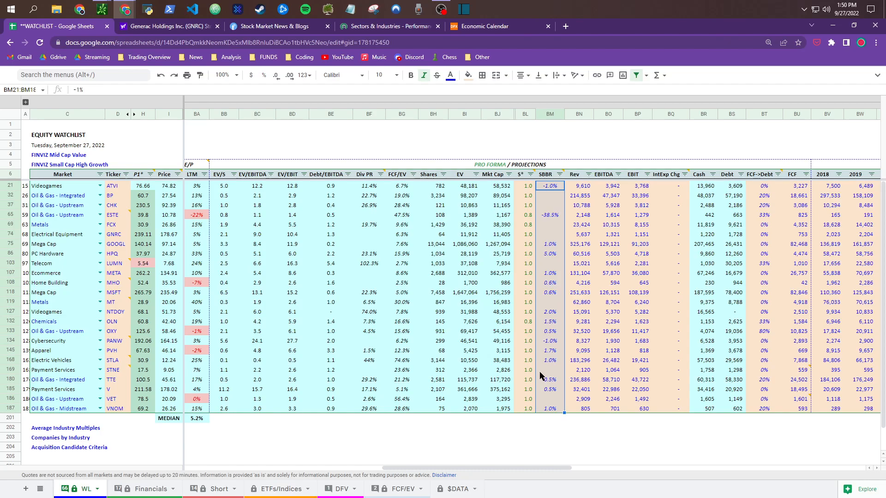
left_click(589, 218)
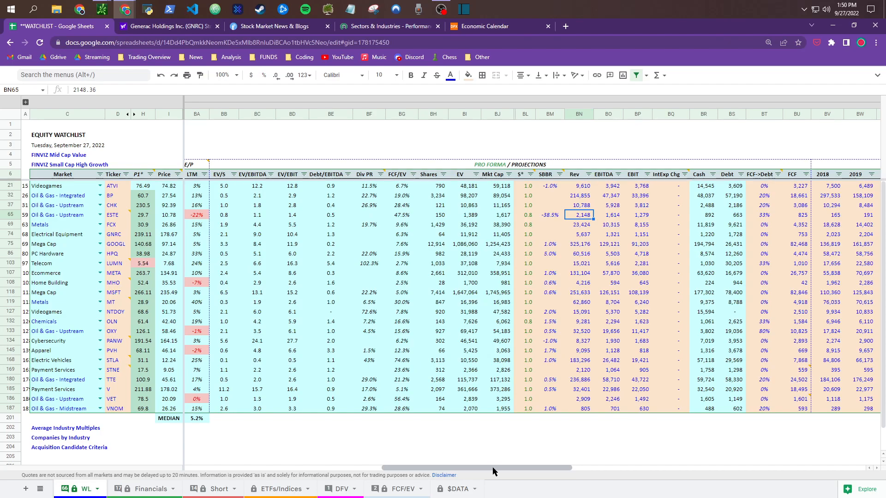
Step: Review the Revenue and Profitability sections of the historical financials, including ATVI's operating margin
left_click_drag(493, 471, 672, 453)
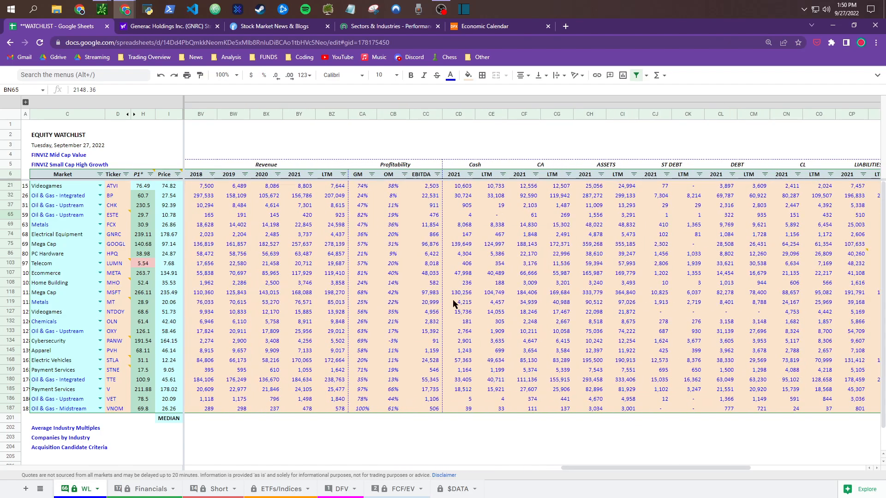
left_click(277, 165)
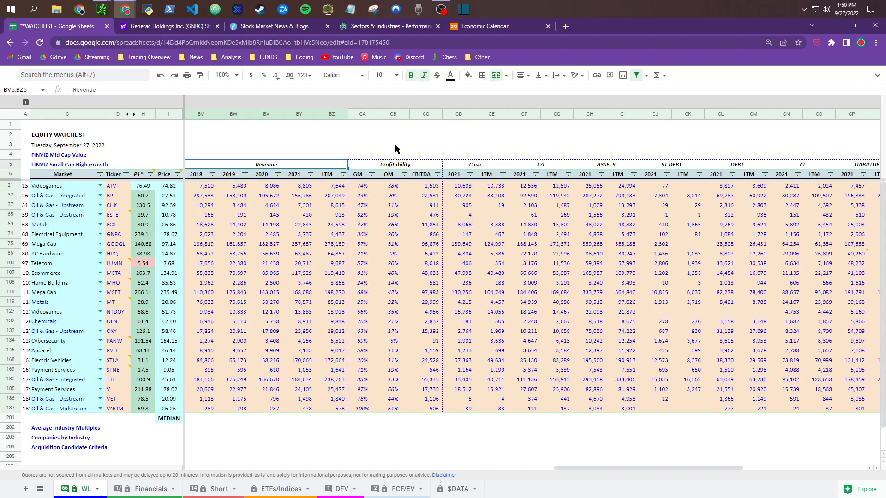
left_click(381, 166)
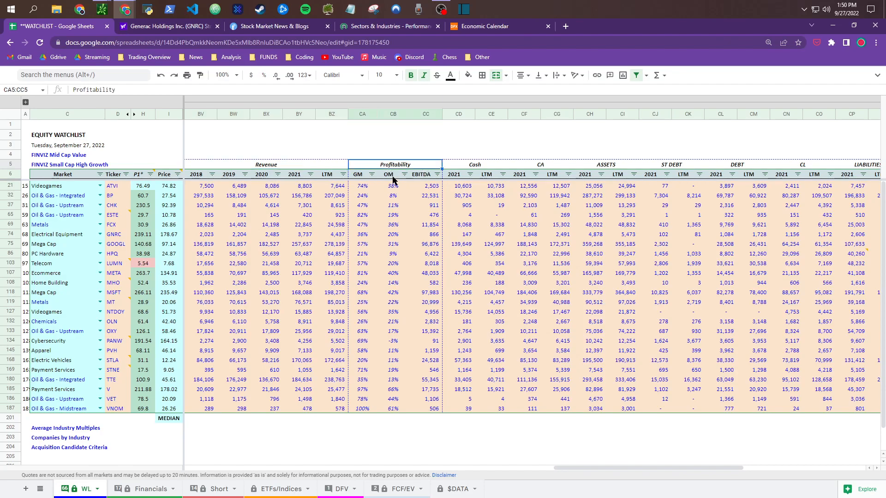
mouse_move(393, 187)
left_mouse_down()
mouse_move(401, 397)
mouse_move(401, 189)
left_mouse_up()
Step: Open roic.ai in a new browser tab and look up the MSFT company page
left_click(569, 27)
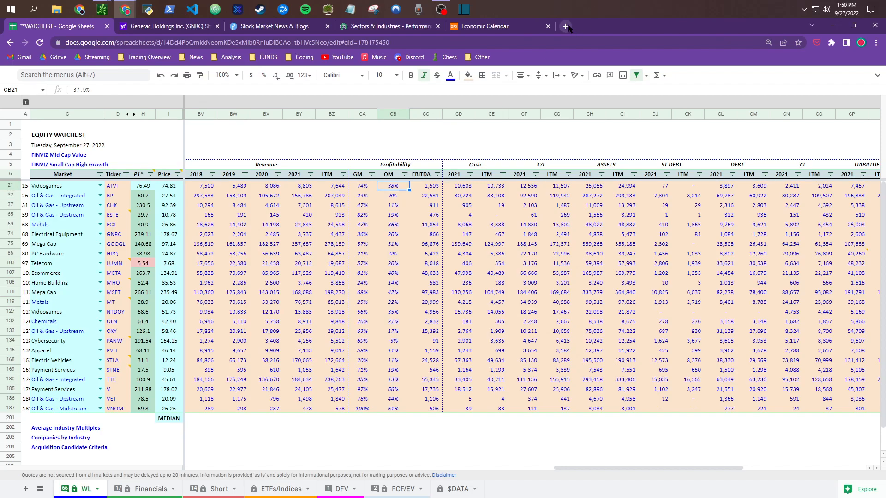
type("roic.ai")
key("Return")
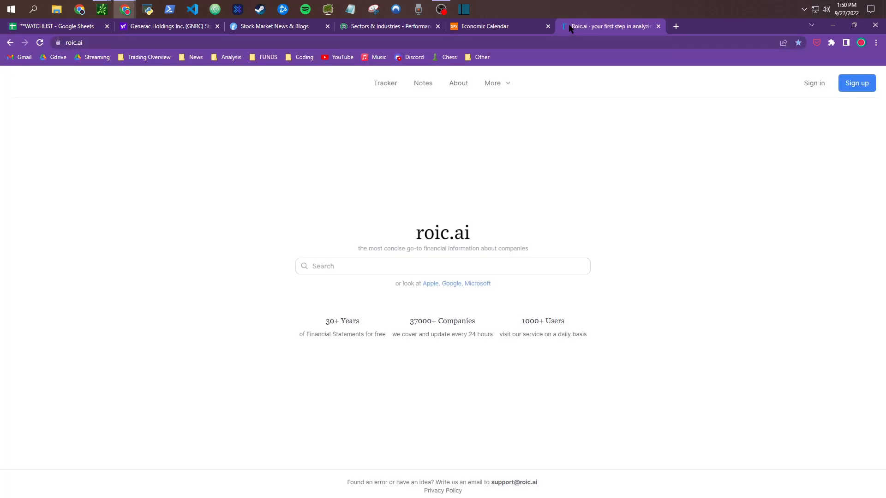
type("msft")
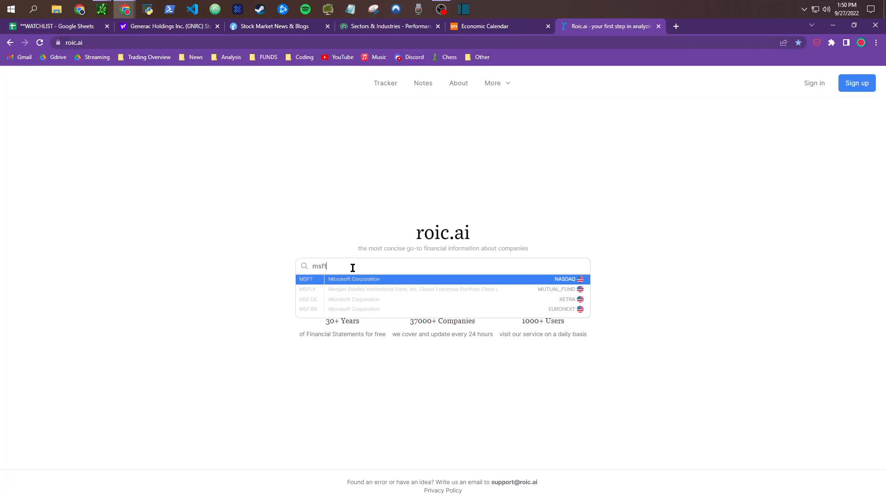
key("Return")
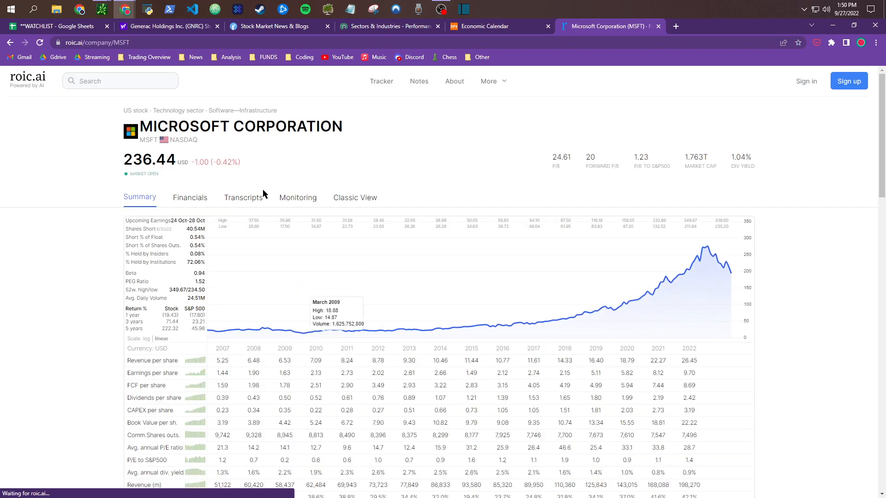
Step: Examine the EBITDA, Operating Income and Operating Income ratio rows in Microsoft's financials
left_click(191, 198)
scroll(85, 267, "down", 13)
scroll(83, 270, "up", 4)
scroll(83, 270, "up", 1)
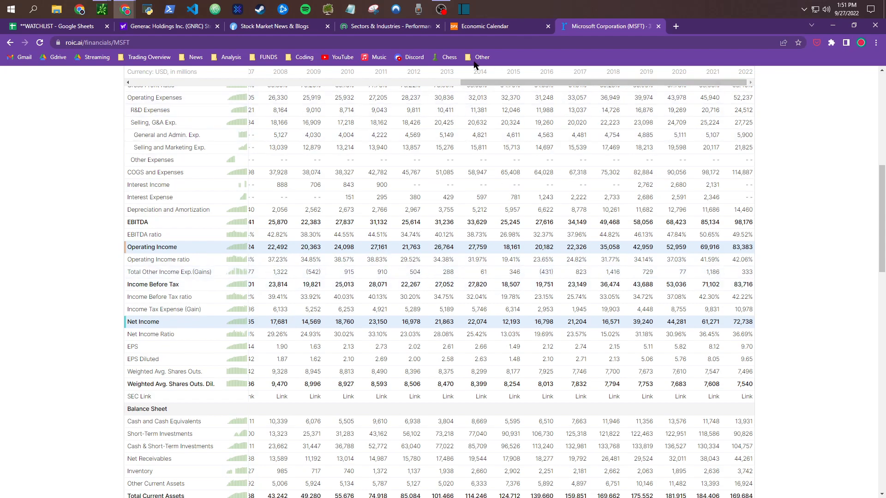
Step: Return to the watchlist spreadsheet and review the OM and EBITDA columns from ATVI through VNOM
left_click(51, 27)
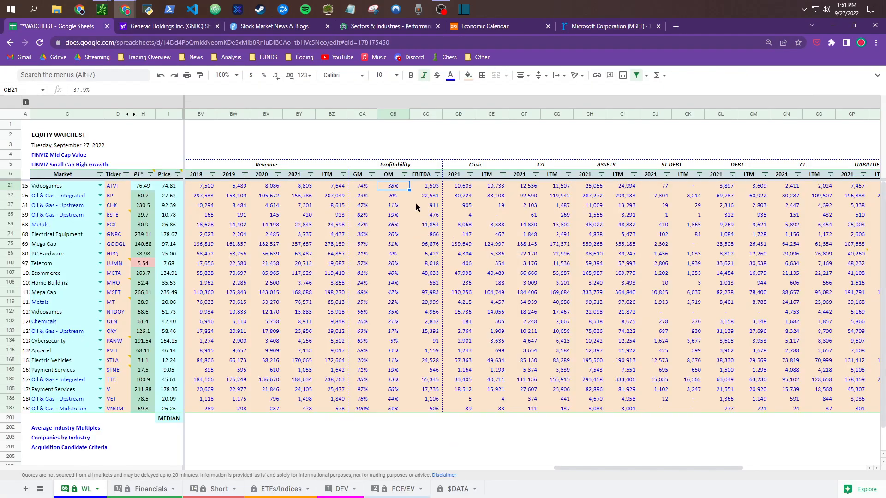
left_click(403, 417, "shift")
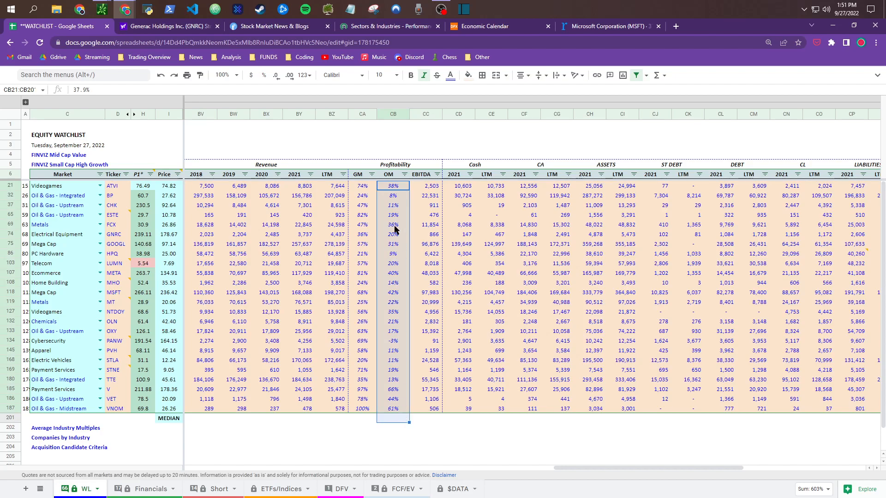
left_click(395, 177)
left_click_drag(384, 189, 394, 409)
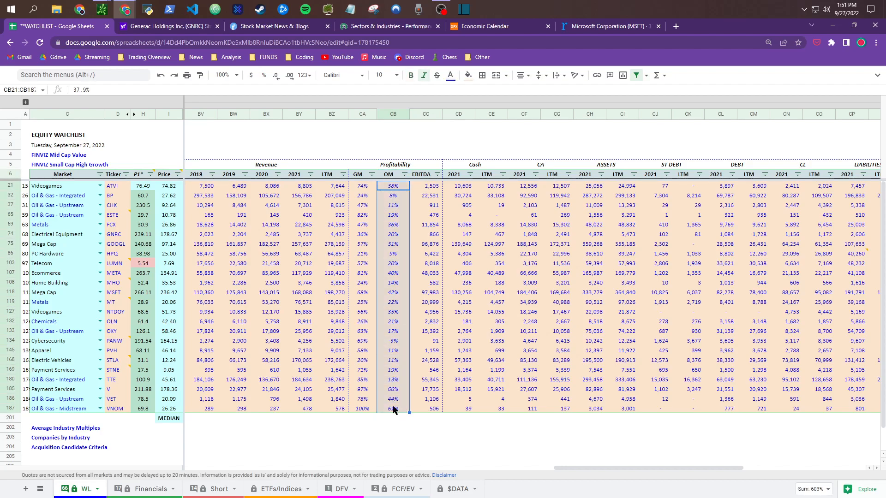
left_click_drag(432, 188, 436, 414)
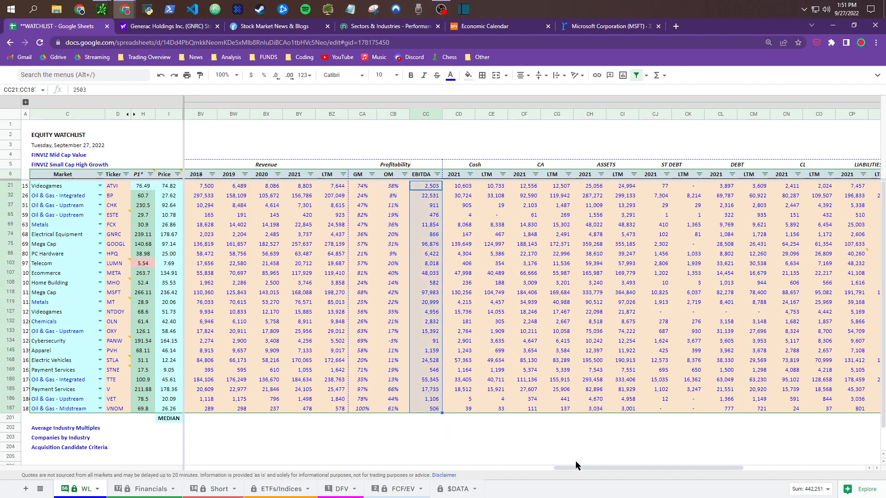
Step: Review the 2021 and LTM Cash columns from ATVI through VNOM, and check ATVI's 2021 CA entry
mouse_move(608, 468)
left_mouse_down()
mouse_move(398, 466)
mouse_move(619, 461)
left_mouse_up()
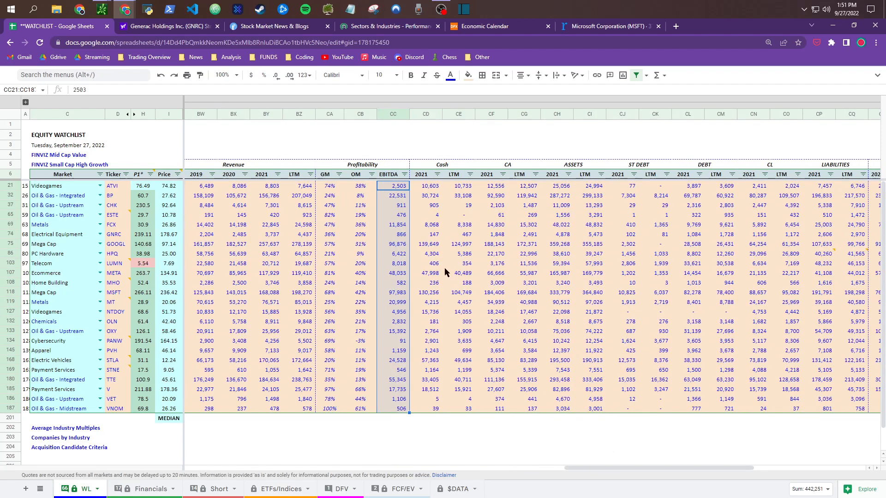
left_click_drag(627, 472, 671, 473)
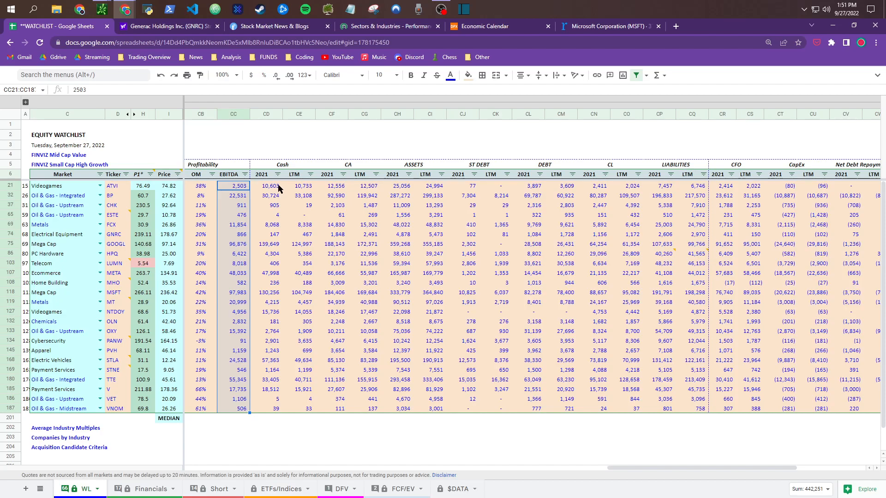
left_click_drag(271, 189, 272, 410)
left_click_drag(308, 188, 310, 409)
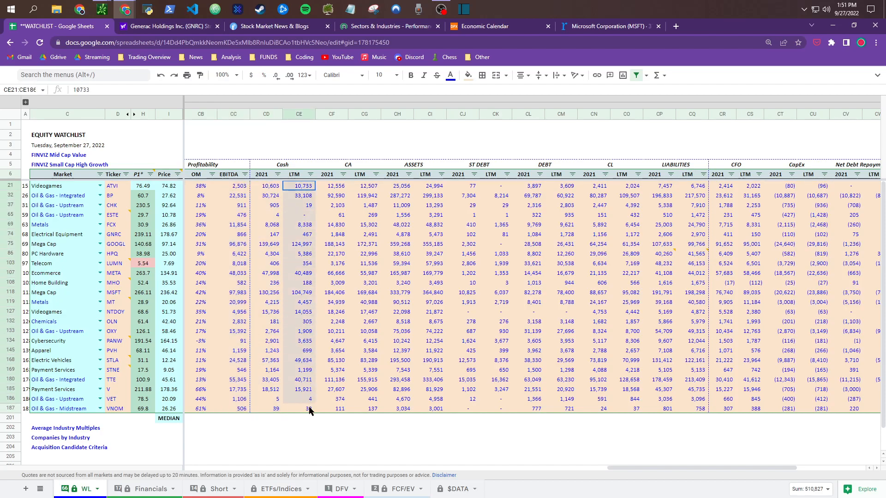
left_click(343, 190)
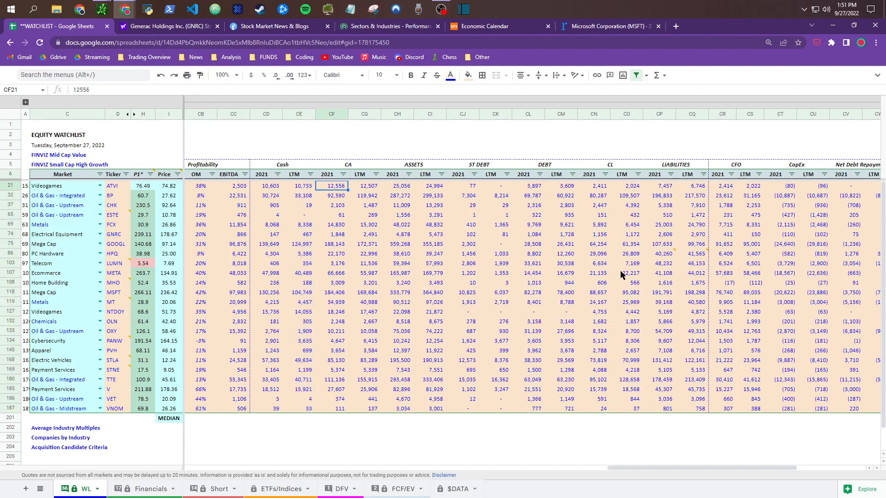
Step: Read the comment on HPQ's 2021 liabilities, and check MSFT's 2021 liabilities and GNRC's LTM assets
left_click(662, 257)
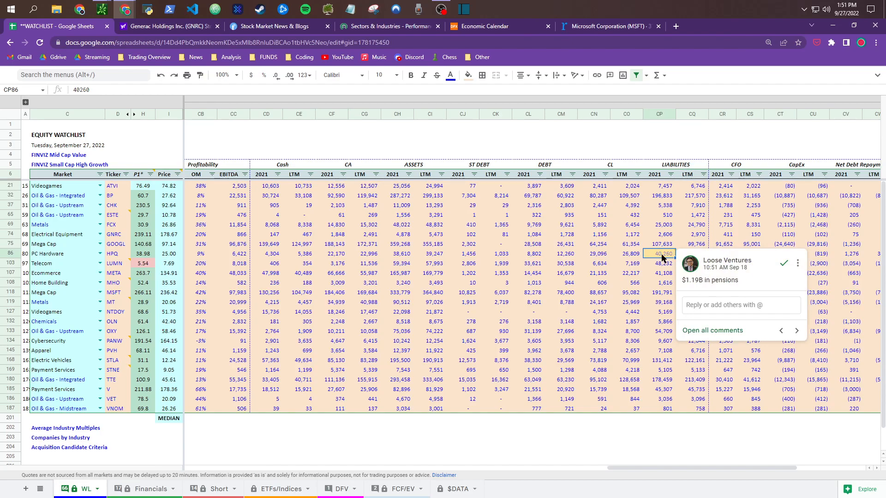
left_click(665, 238)
left_click(697, 257)
left_click(649, 296)
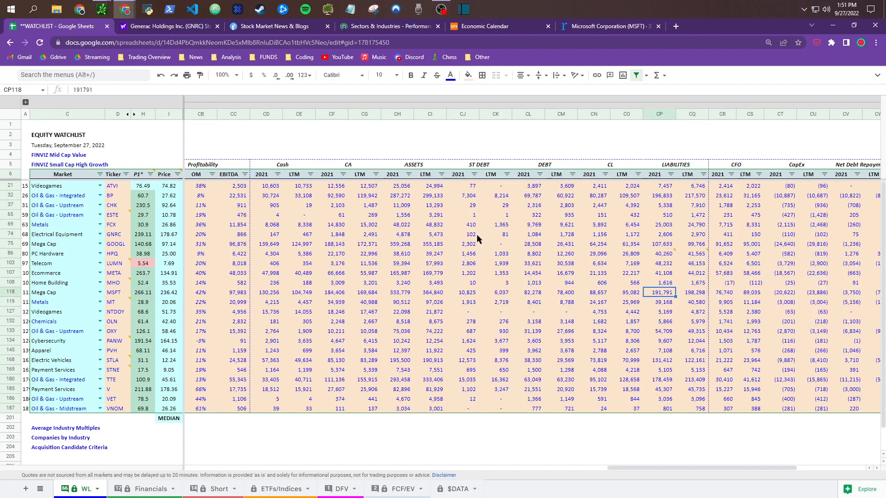
left_click(443, 236)
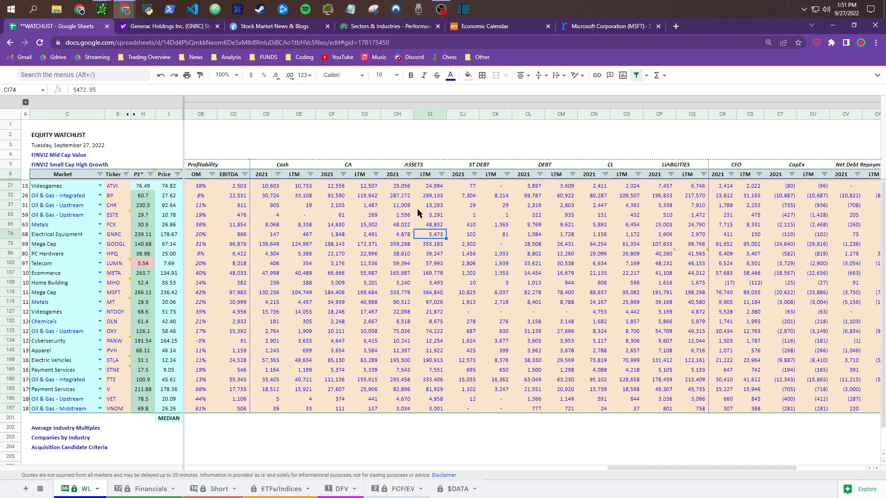
Step: Highlight the section headings from Cash through CFO and the pro forma block from EV/S through Mkt Cap for review
left_click(286, 167)
left_click(341, 169)
left_click(289, 169)
left_click_drag(289, 169, 737, 171)
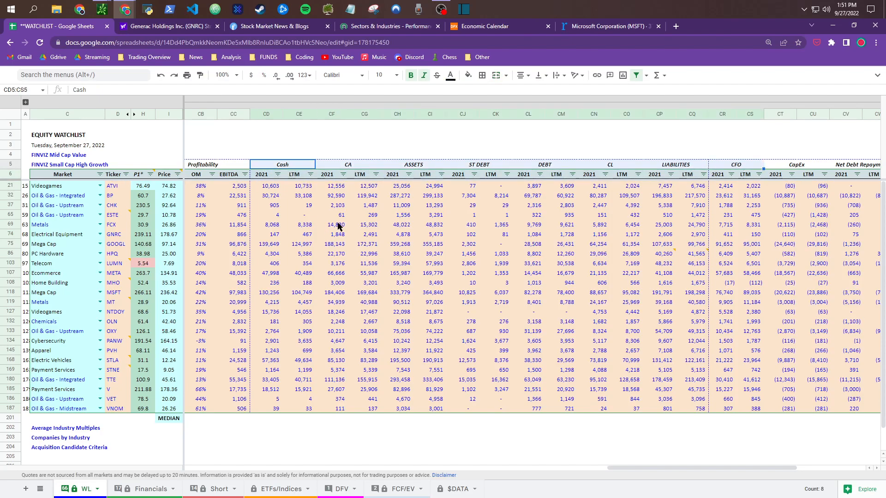
left_click_drag(685, 469, 426, 448)
left_click_drag(398, 187, 655, 399)
Step: Check the DEBT, CL and LIABILITIES sections of the balance sheet data
left_click_drag(493, 468, 712, 478)
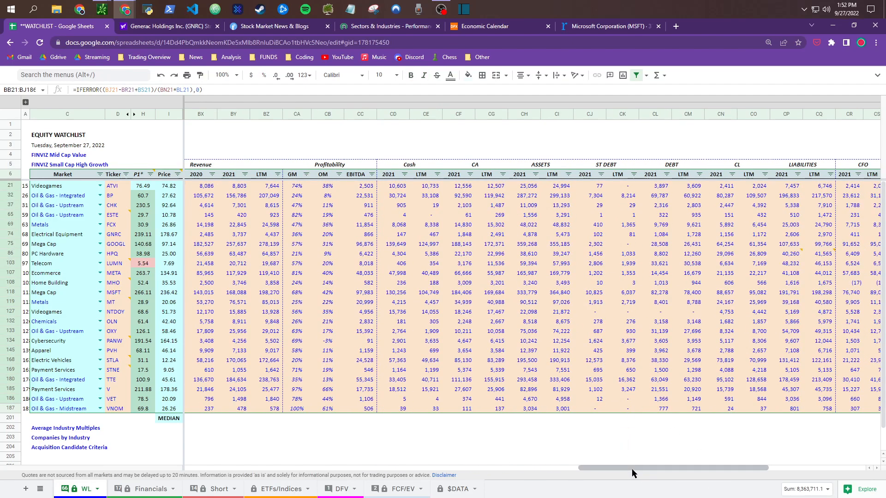
left_click_drag(632, 469, 671, 472)
left_click(513, 167)
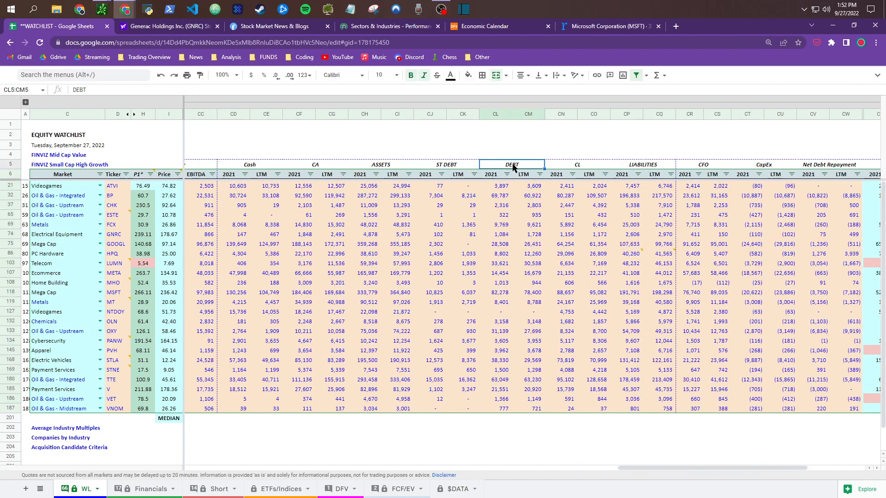
left_click(586, 166)
left_click(661, 166)
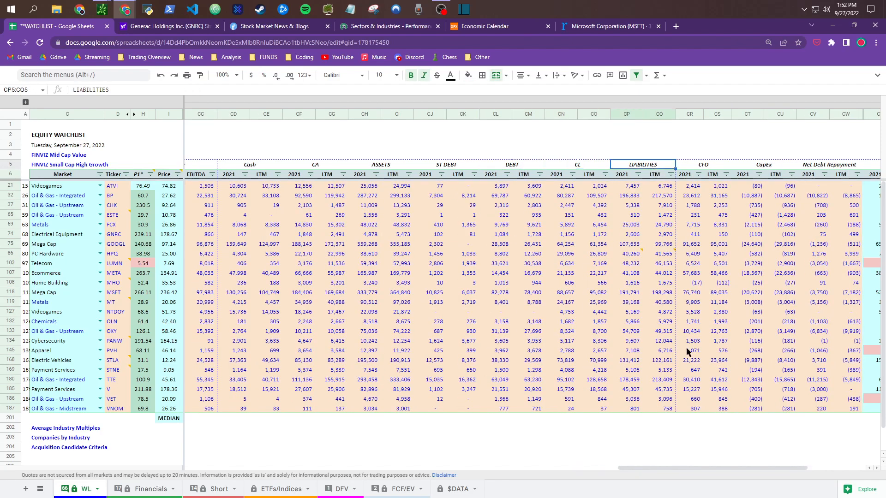
Step: Check the CFO, CapEx and Net Debt Repayment sections of the cash flow data
left_click_drag(731, 470, 787, 475)
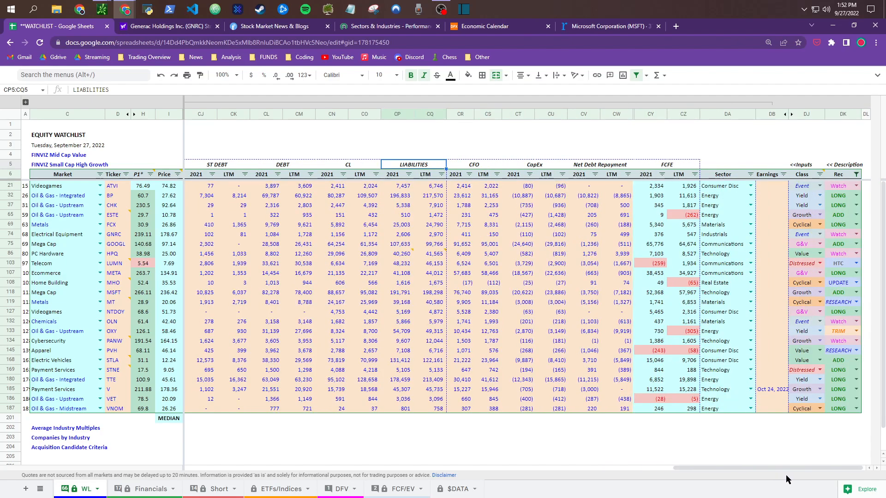
left_click(475, 167)
left_click(544, 166)
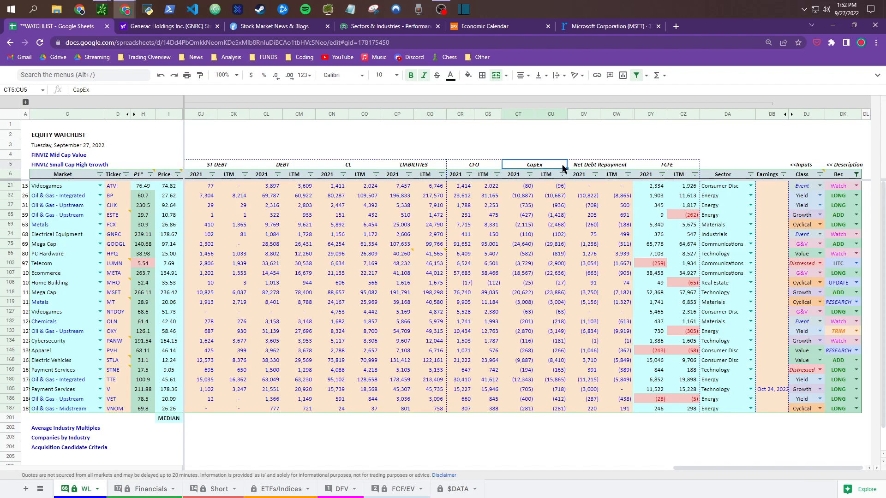
left_click(583, 167)
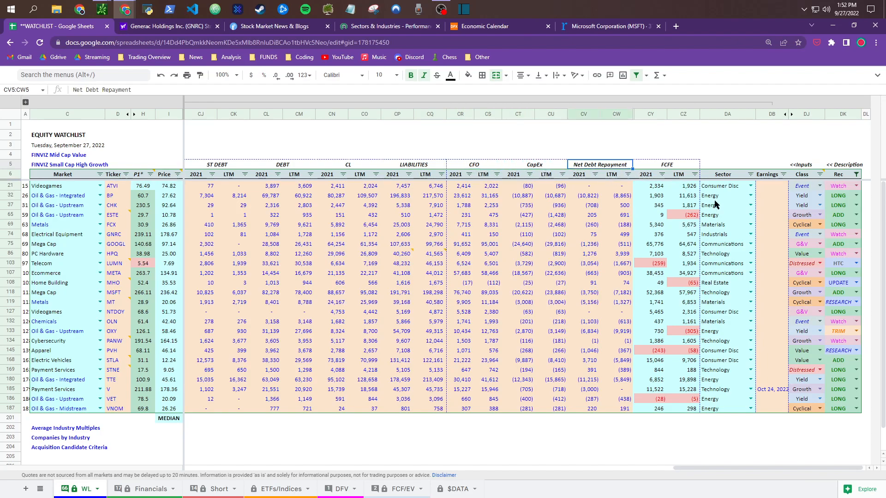
Step: Review the Sector and Earnings columns, including the Earnings entries for V and MSFT
left_click_drag(727, 175, 727, 418)
key("ctrl+c")
left_click(726, 176)
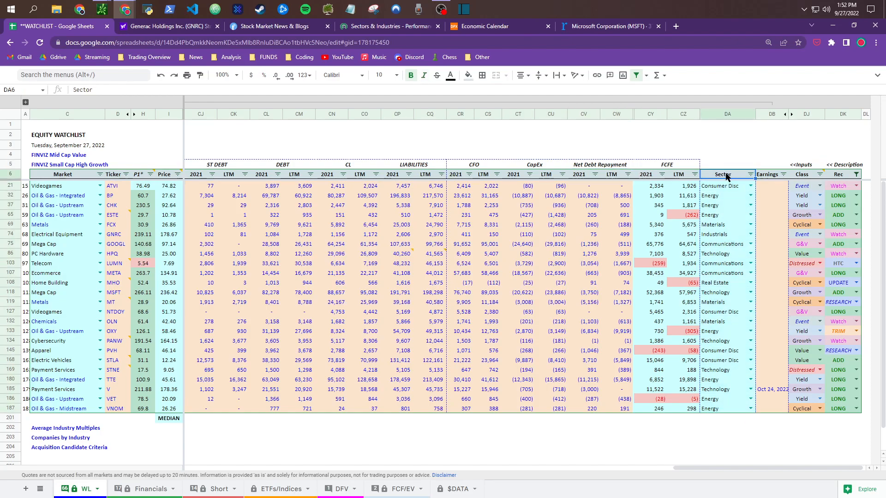
left_click_drag(771, 175, 774, 402)
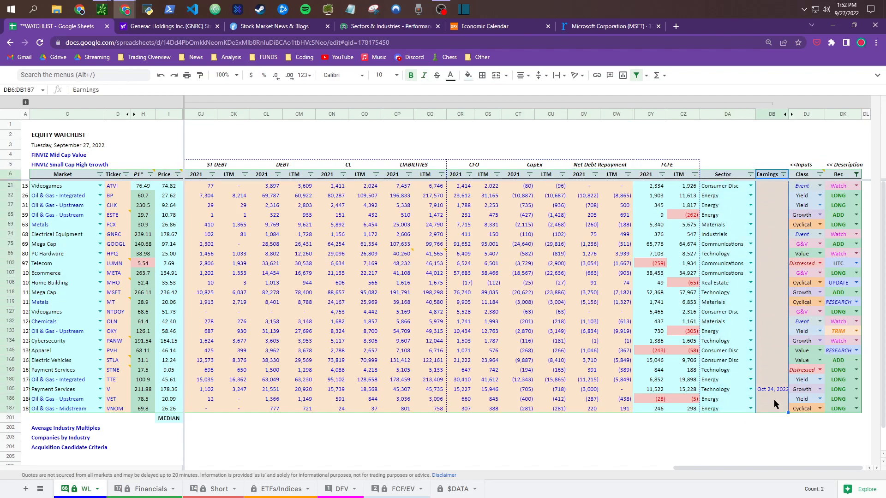
left_click(773, 390)
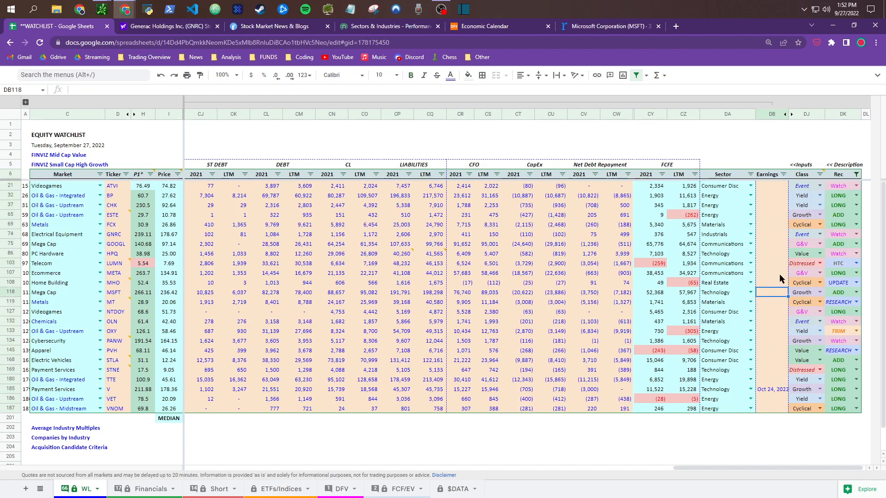
left_click(770, 175)
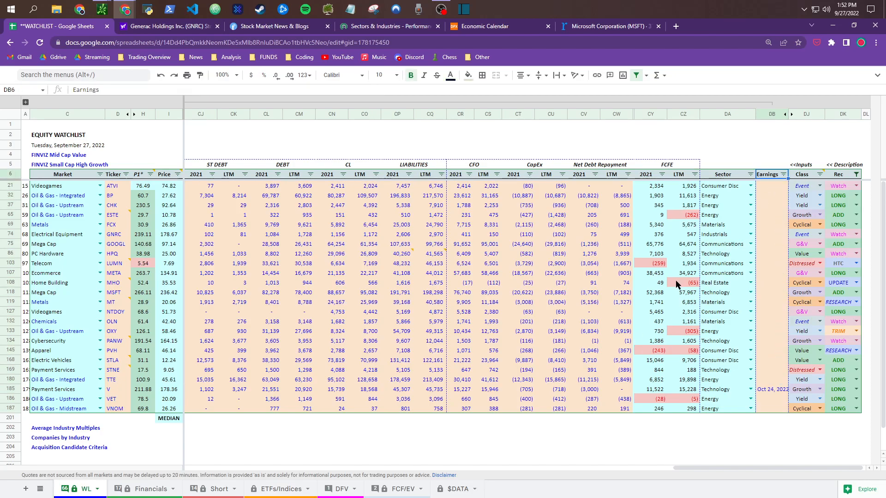
Step: Review the historical financials from the Revenue section across to the ST DEBT section, checking entries for BP, ATVI and MHO
left_click_drag(781, 471, 408, 234)
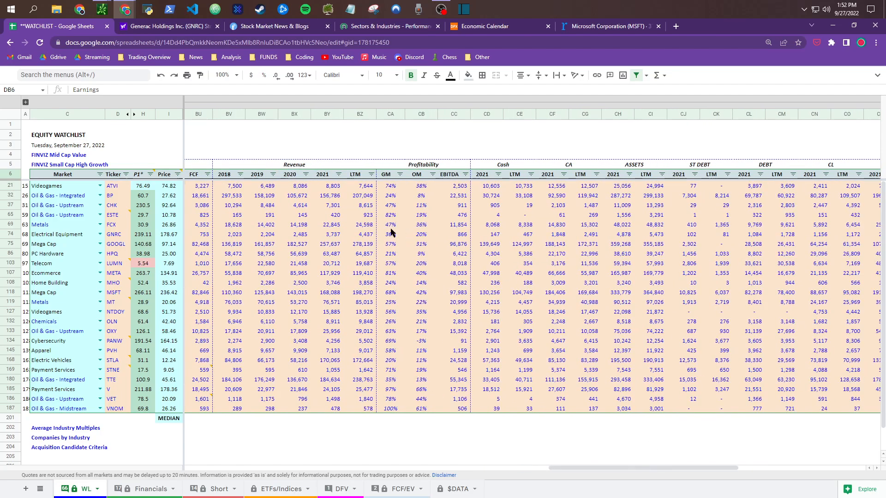
left_click(304, 197)
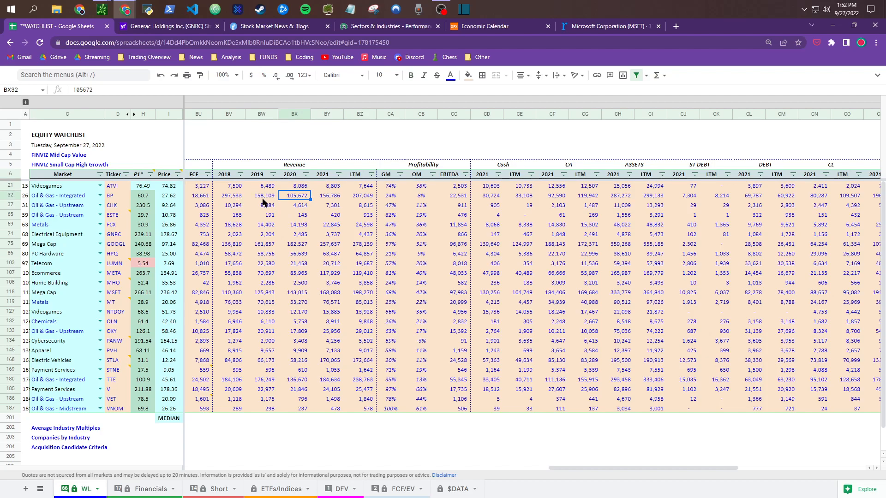
left_click(231, 187)
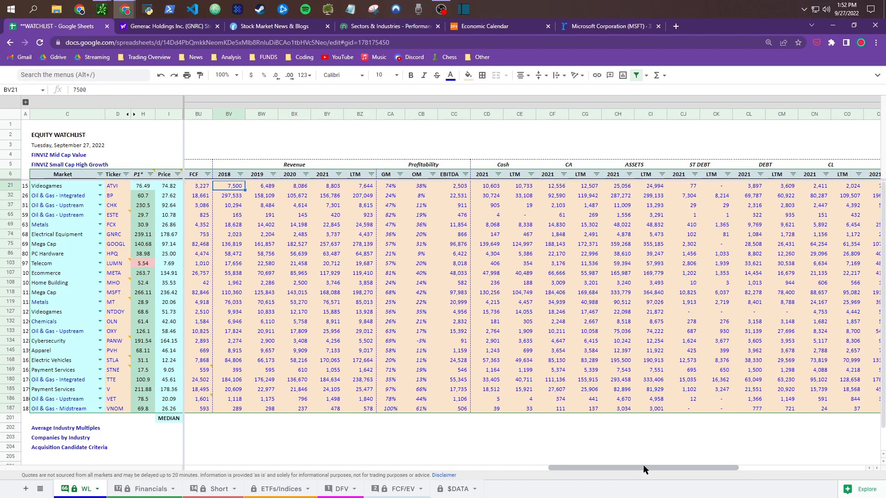
left_click_drag(645, 470, 658, 445)
left_click_drag(301, 197, 714, 381)
left_click(699, 281)
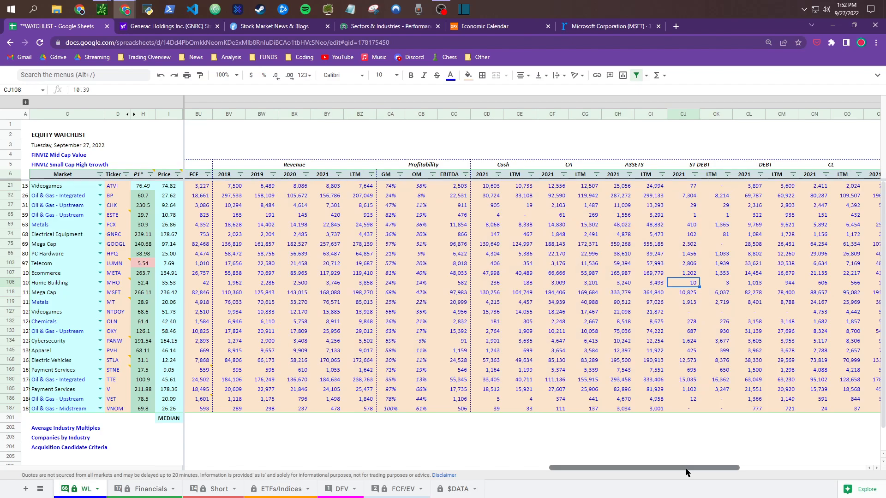
Step: Collapse the historical financial columns between NWC and Class, and select the EQUITY WATCHLIST title
left_click_drag(691, 469, 586, 470)
left_click(483, 102)
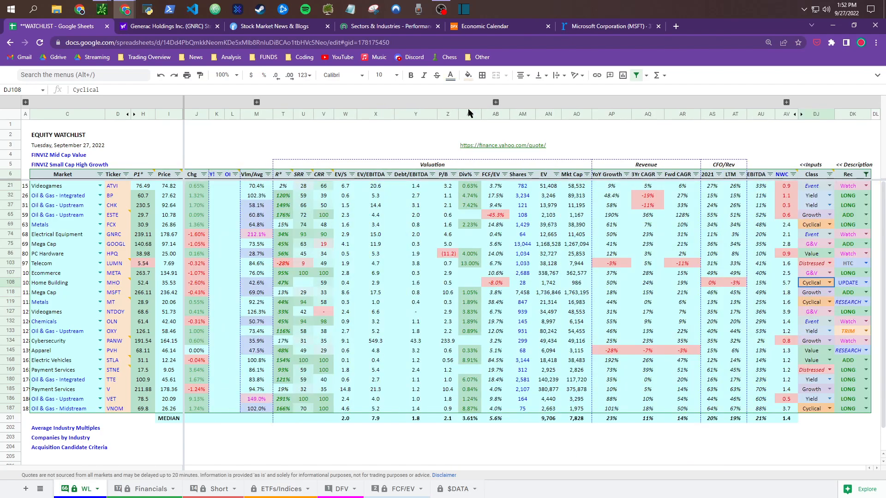
left_click(75, 137)
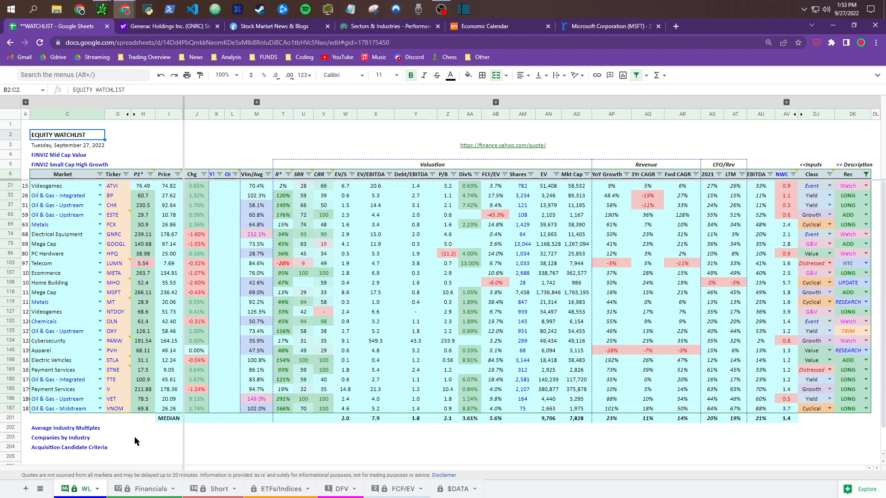
Step: Open the linked Average Industry Multiples spreadsheet and look through its Industry Averages list
mouse_move(49, 430)
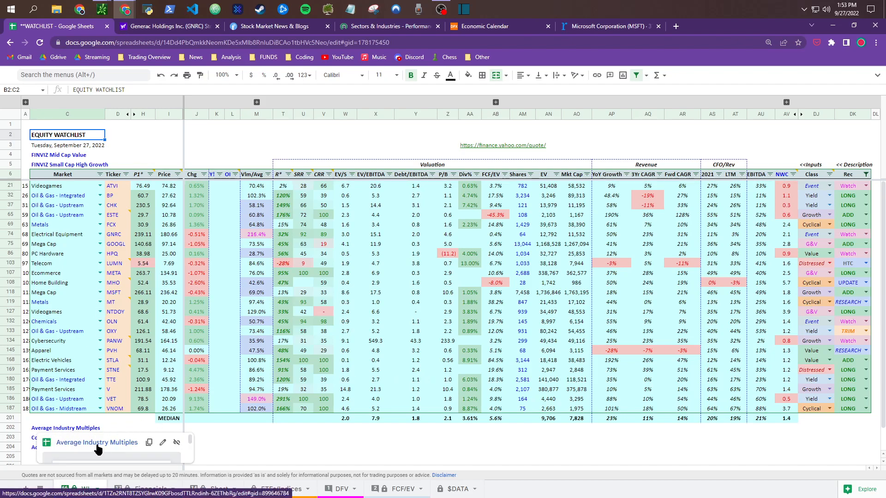
left_click(69, 429)
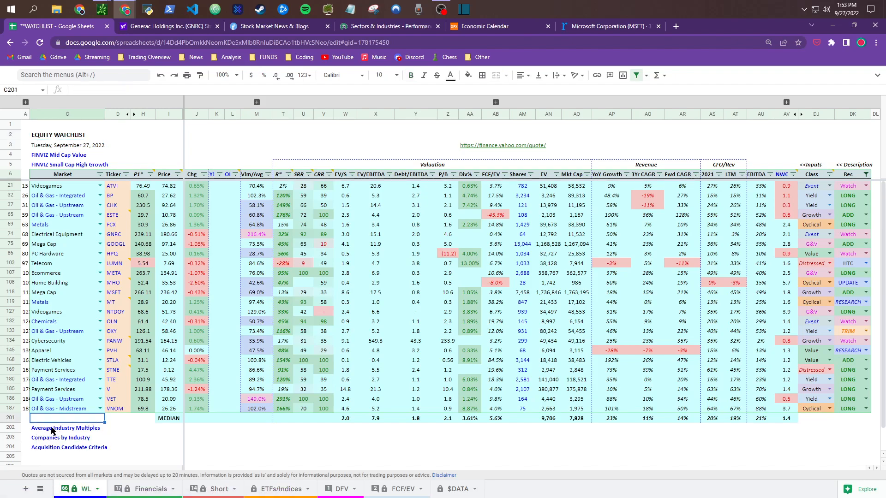
left_click(86, 443)
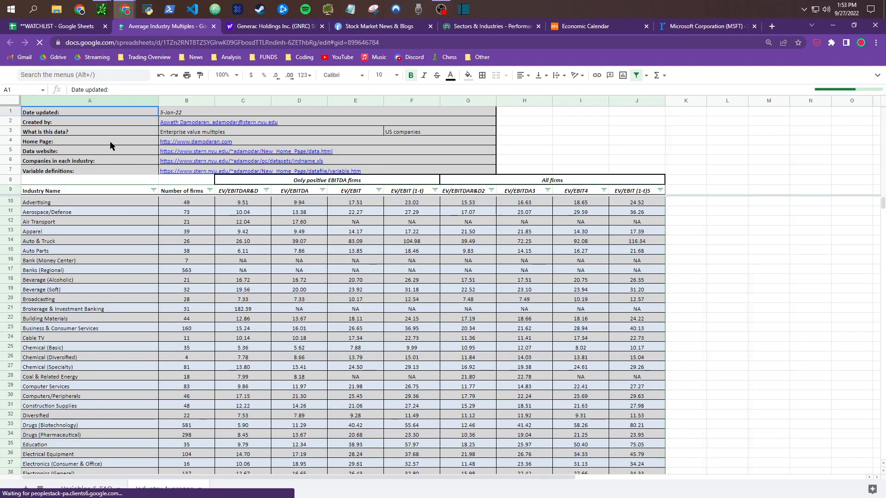
scroll(277, 240, "down", 3)
scroll(300, 246, "up", 3)
scroll(255, 283, "down", 5)
scroll(255, 283, "up", 5)
scroll(163, 239, "down", 10)
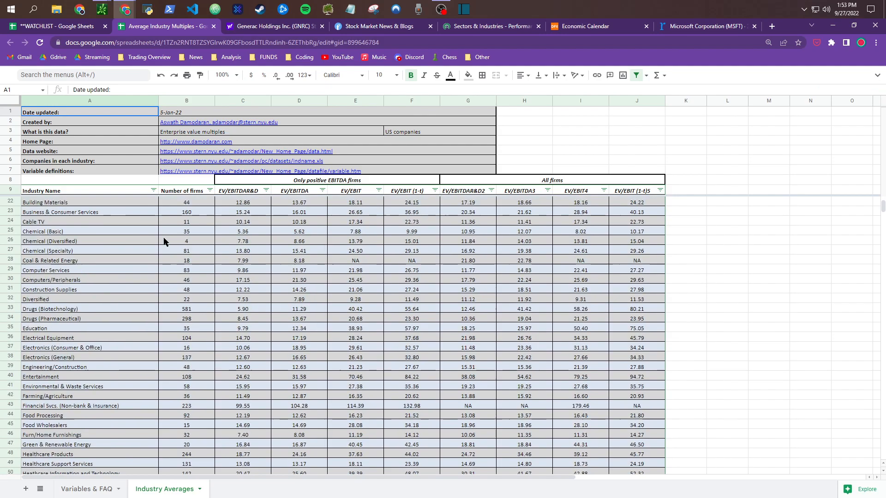
scroll(164, 239, "down", 5)
scroll(166, 240, "up", 15)
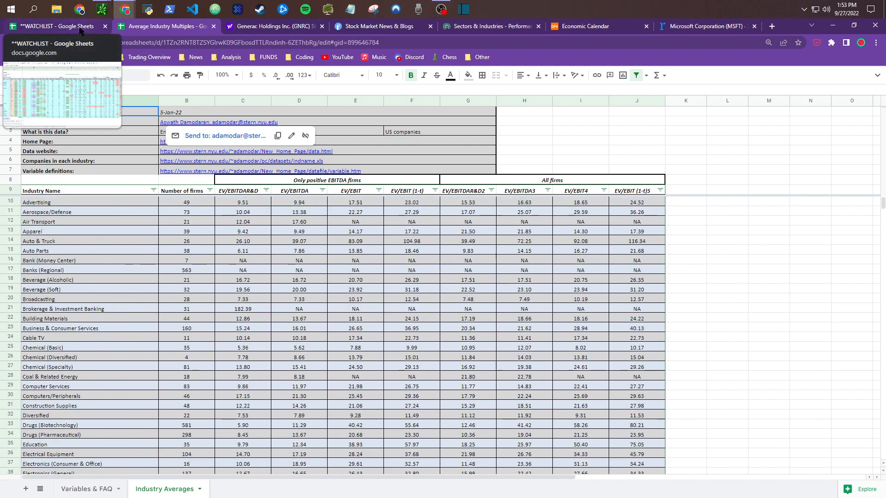
Step: Check the EV/EBITDA multiples for Advertising and Aerospace/Defense, and close the industry multiples spreadsheet
left_click_drag(293, 203, 298, 329)
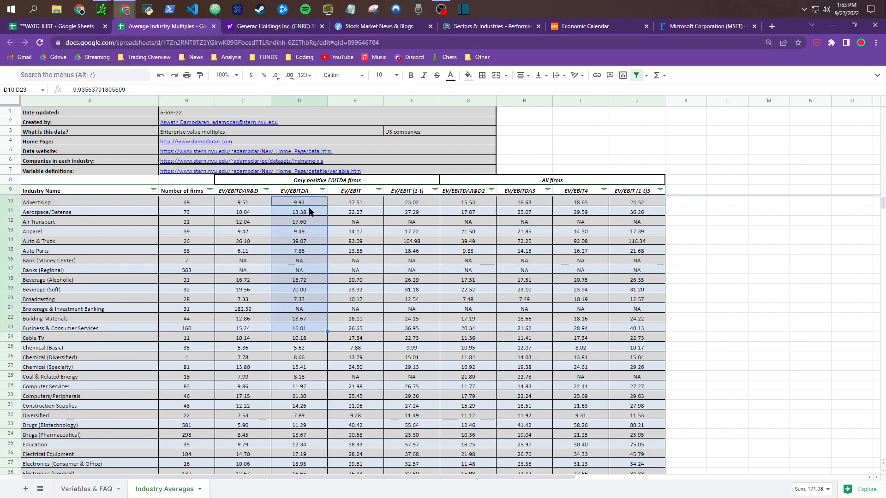
left_click(309, 204)
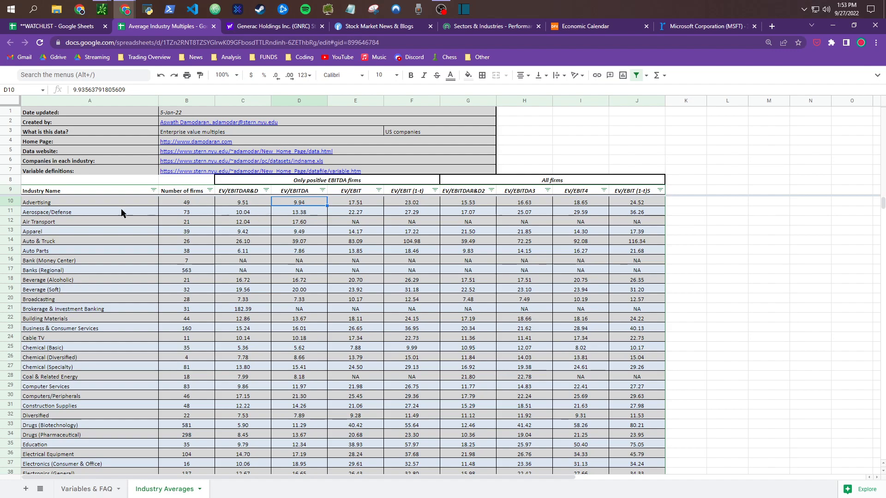
left_click(59, 203)
left_click(66, 214)
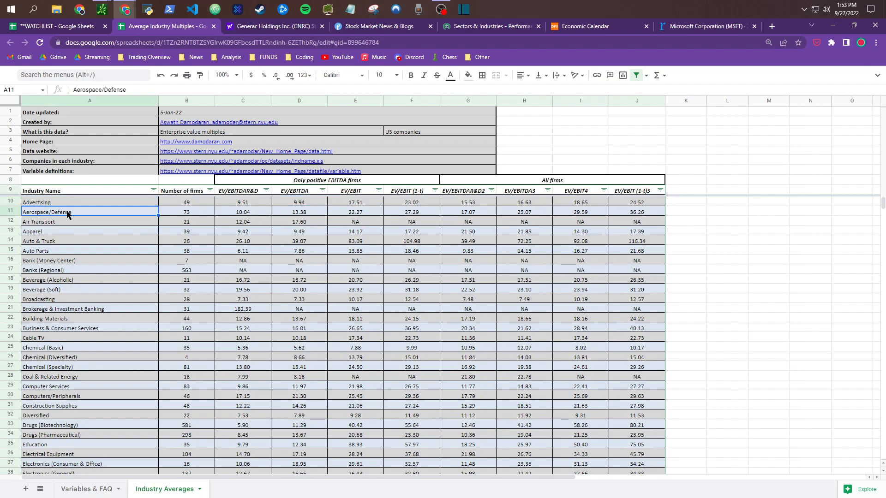
left_click(304, 214)
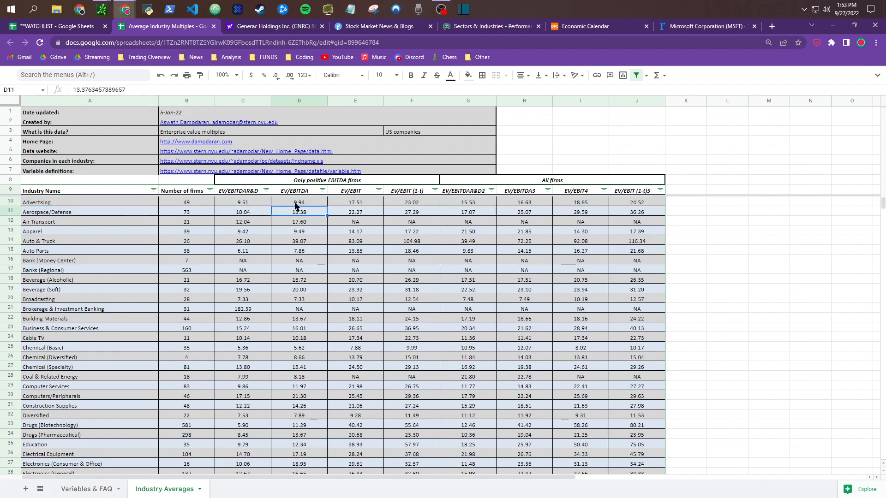
left_click(214, 27)
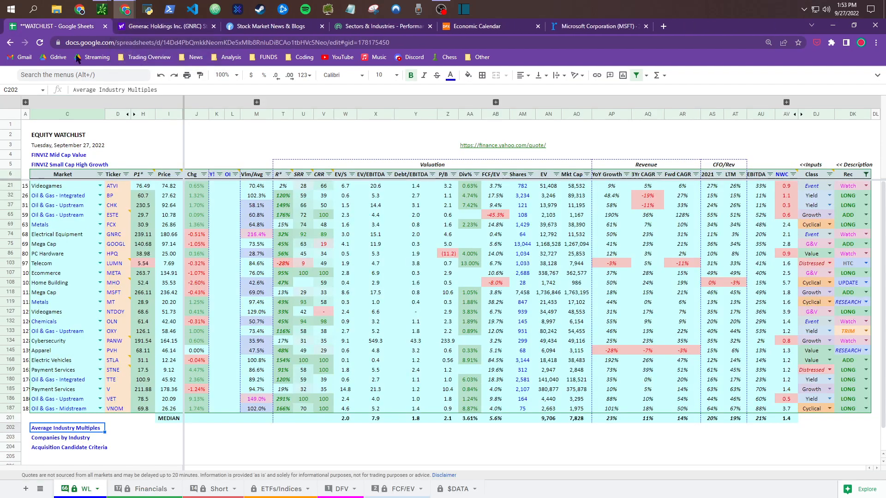
Step: Open the linked Companies by Industry spreadsheet and select the Digital Media Solutions entry
left_click(53, 439)
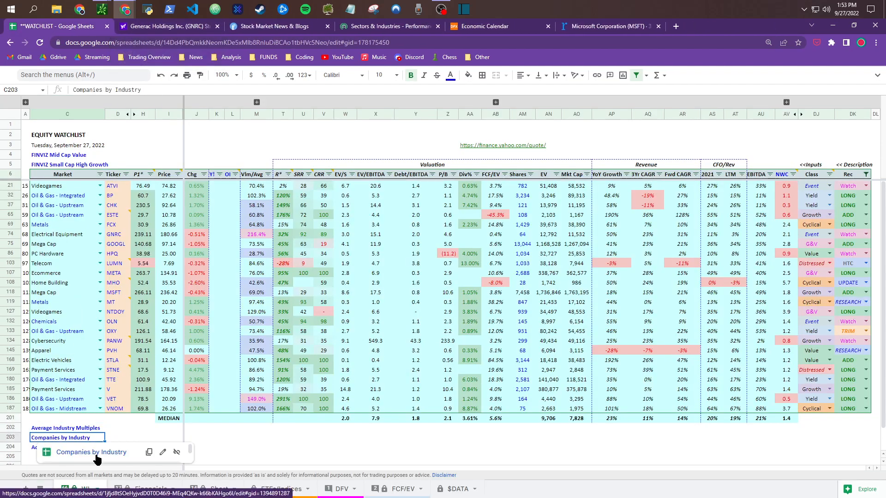
left_click(51, 452)
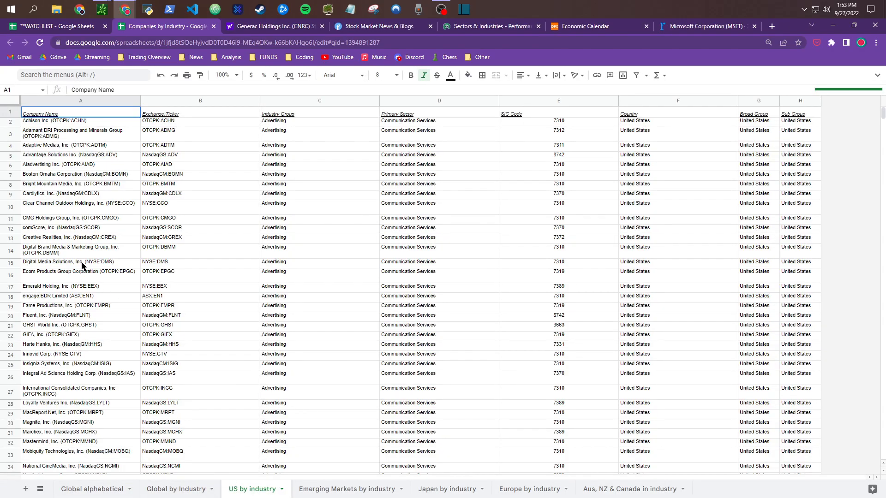
left_click(85, 265)
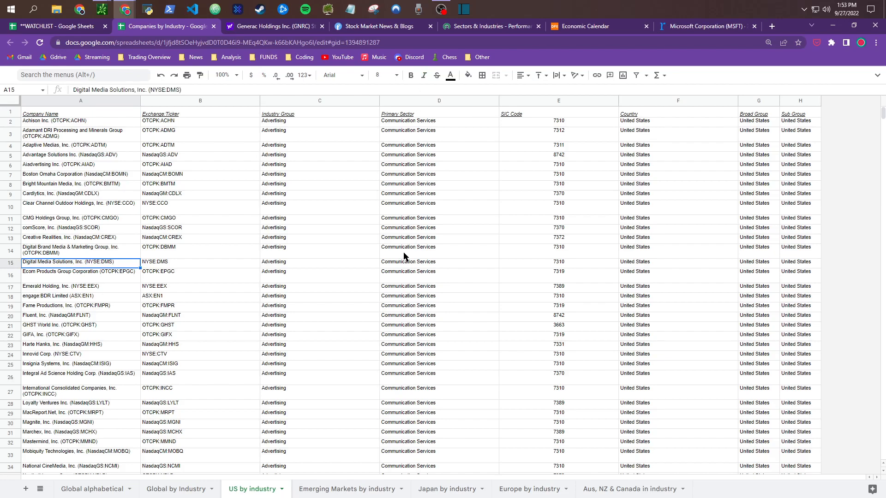
Step: Search the US by industry sheet for "vnom", repeat the search once, and clear the search term
key("ctrl+f")
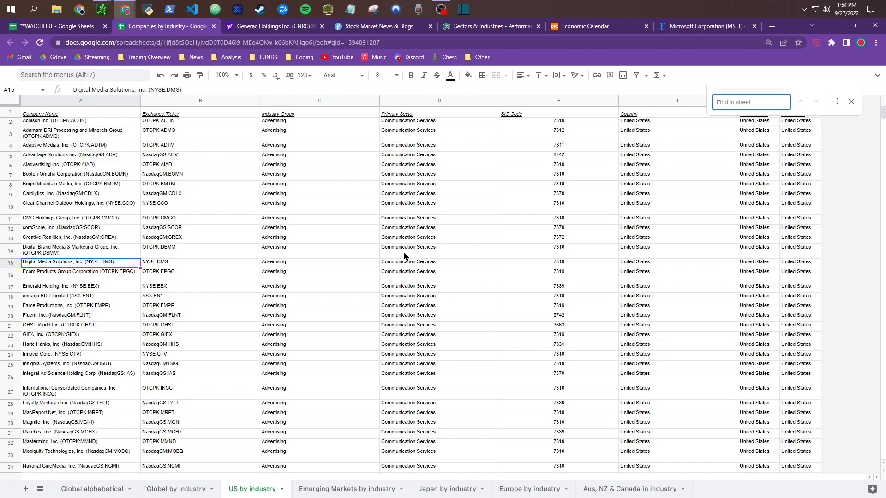
type("vnom")
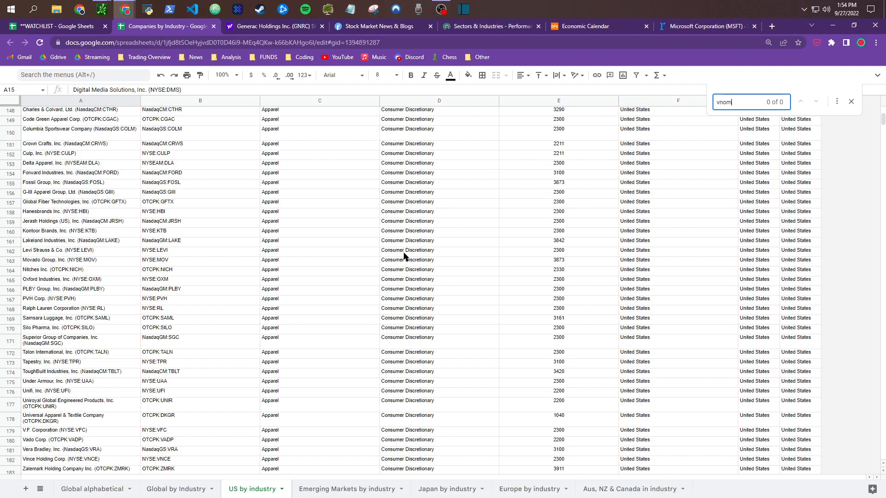
key("BackSpace")
key("BackSpace")
key("BackSpace")
key("BackSpace")
type("vnom")
key("BackSpace")
key("BackSpace")
key("BackSpace")
key("BackSpace")
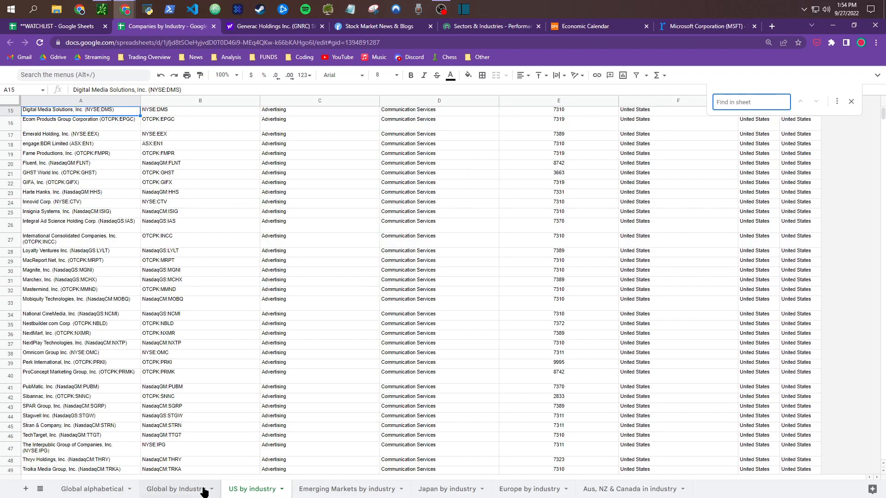
Step: Search the Global by Industry sheet for "vnom"
left_click(183, 492)
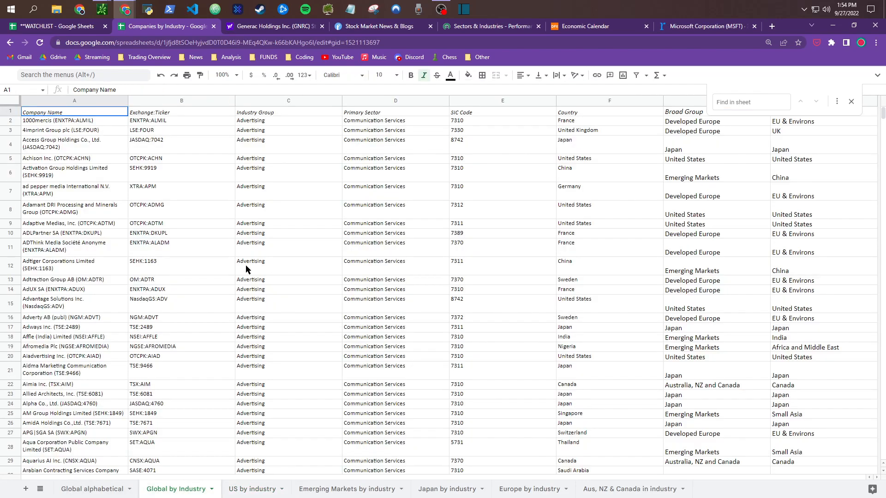
key("ctrl+f")
type("vnom")
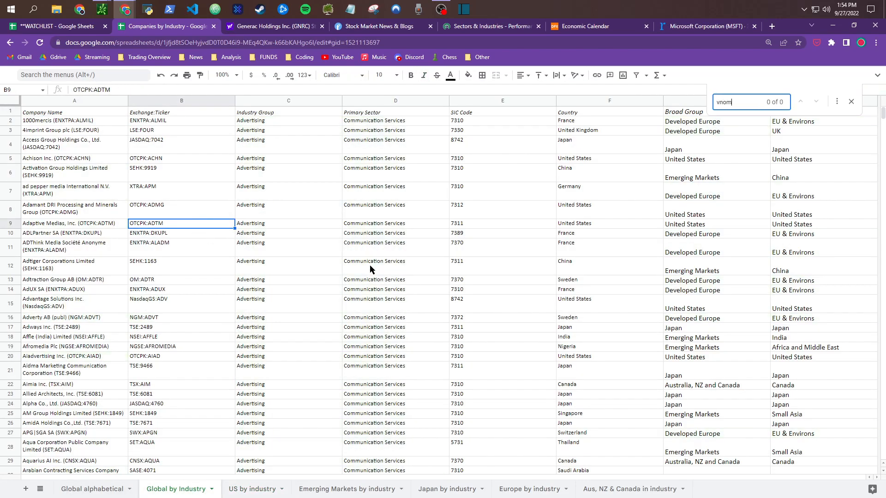
Step: Search the Global by Industry sheet for "vet" and step through the first matches
key("BackSpace")
key("BackSpace")
key("BackSpace")
type("vet")
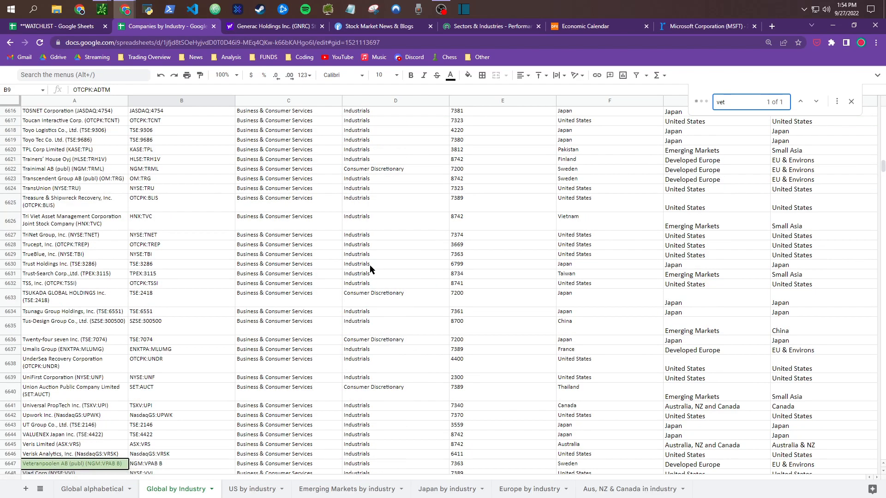
key("Return")
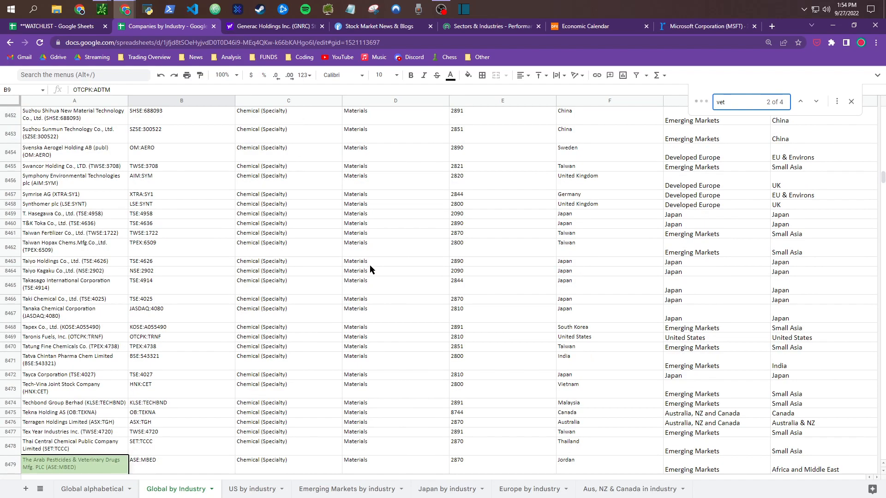
key("Return")
key("Return")
key("Return")
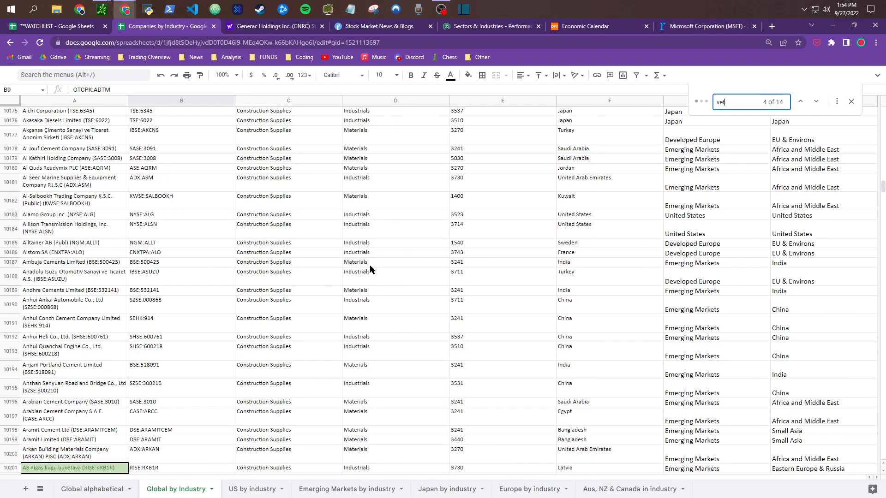
Step: Replace the search term with "oxy" and step through its matches in the Global by Industry sheet
key("BackSpace")
key("BackSpace")
key("BackSpace")
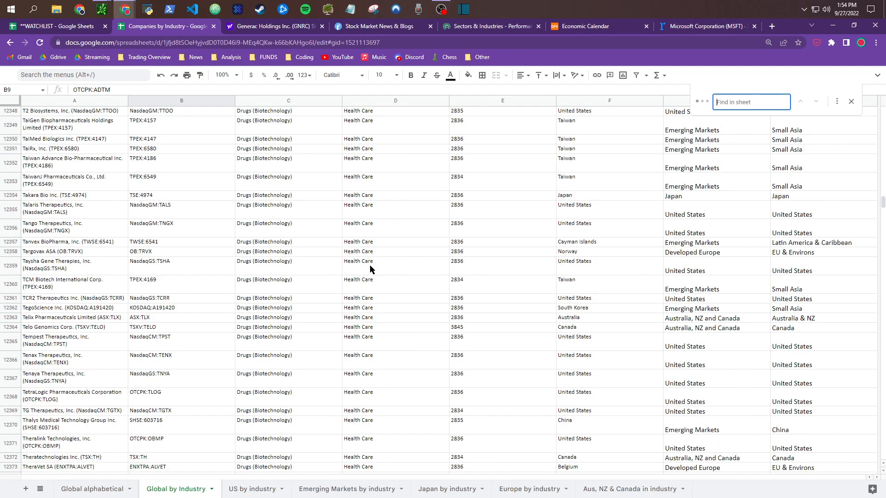
type("oxy")
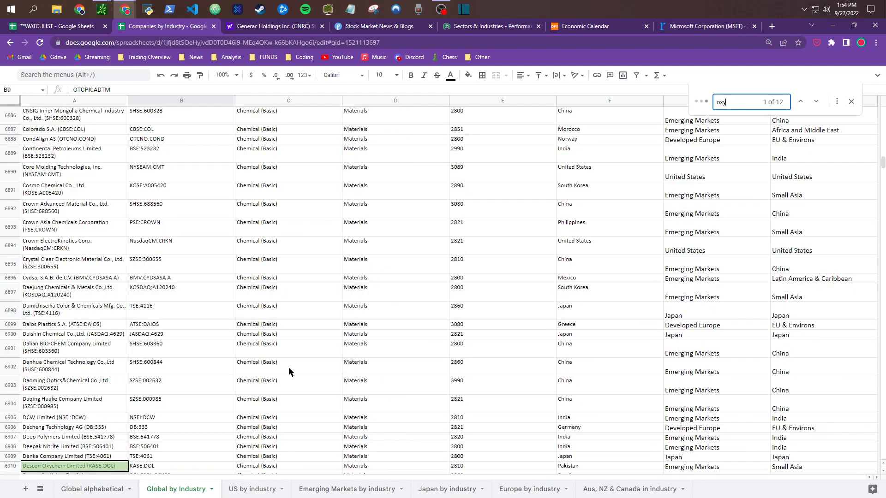
key("Return")
key("Return")
key("Return")
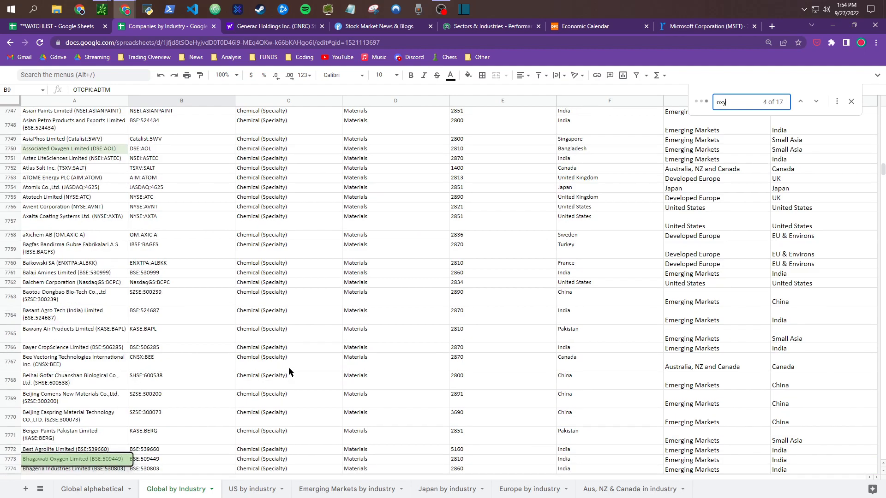
key("Return")
key("Return")
key("Return")
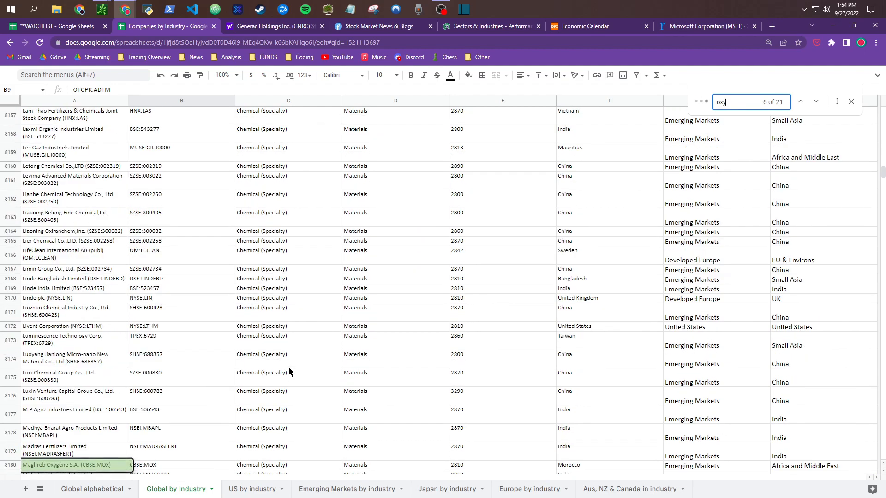
key("Return")
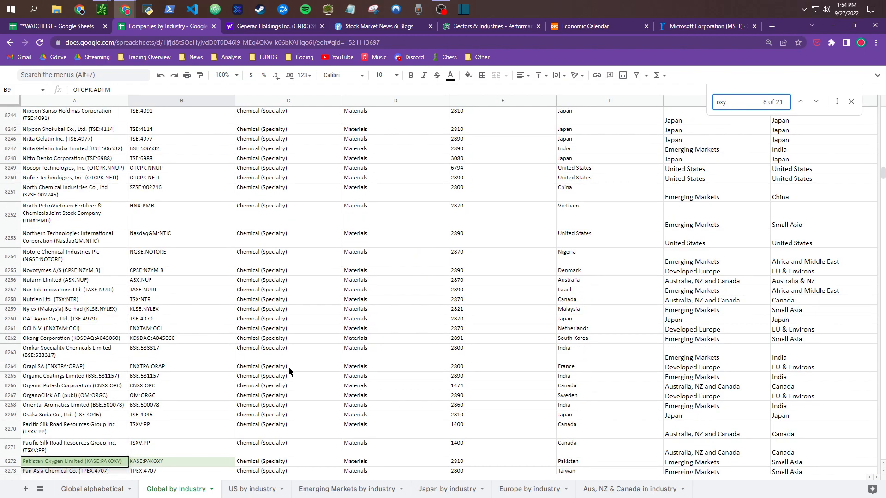
Step: Find Occidental Petroleum among the "oxy" matches in the US by industry sheet and select its industry group
left_click(258, 489)
left_click(487, 212)
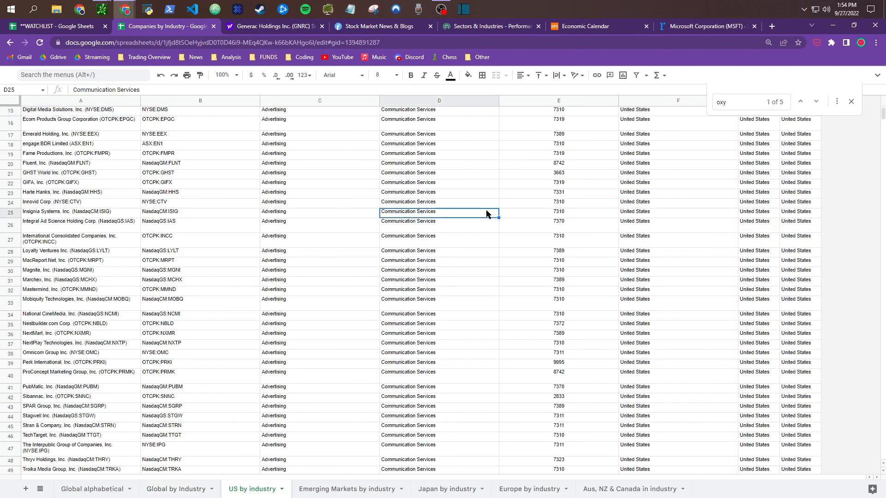
left_click(817, 102)
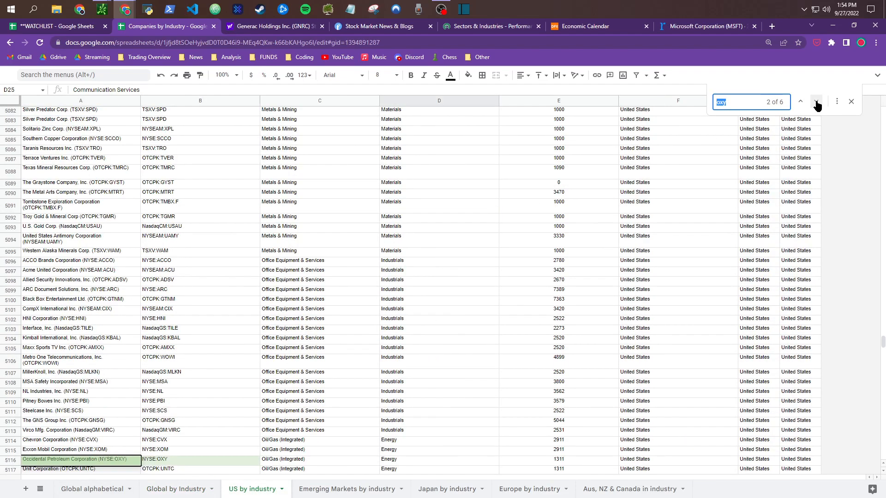
left_click(303, 460)
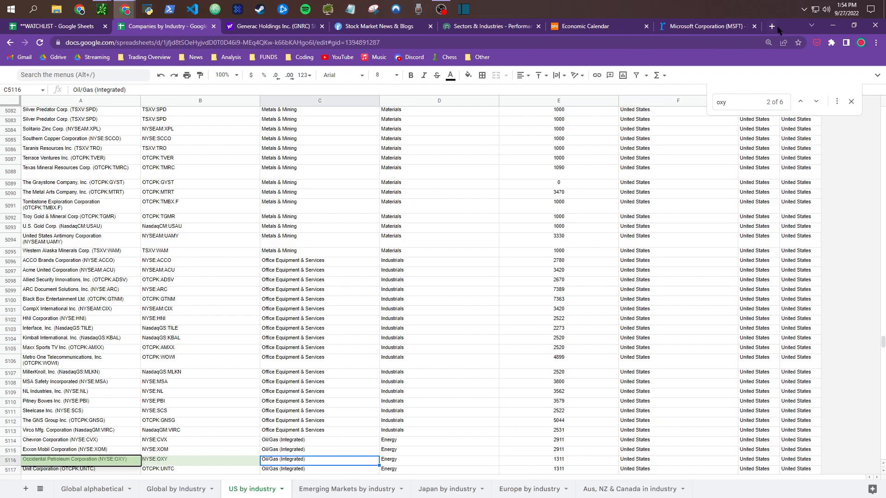
Step: Close the Microsoft financials page and look up "oxy" in the bookmarked TIKR Terminal in a new tab, opening its company overview
left_click(729, 29)
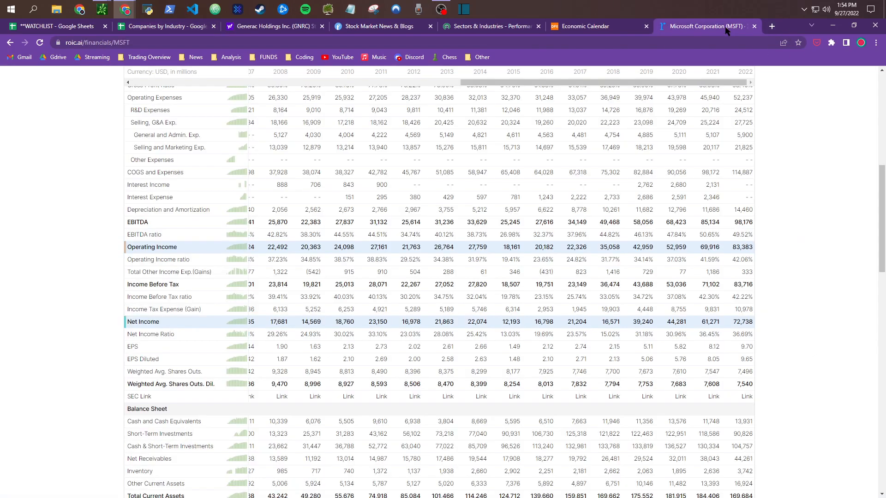
left_click(754, 27)
left_click(677, 26)
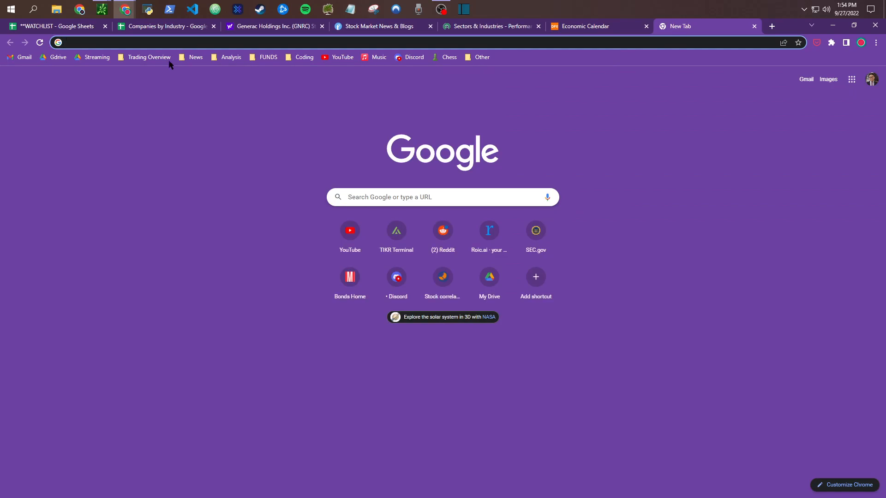
left_click(231, 57)
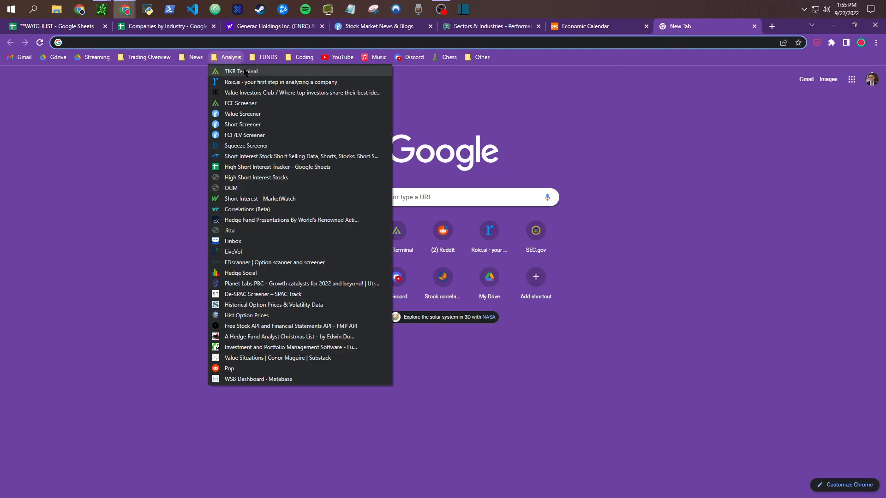
left_click(341, 95)
left_click(299, 79)
type("oxy")
left_click(253, 101)
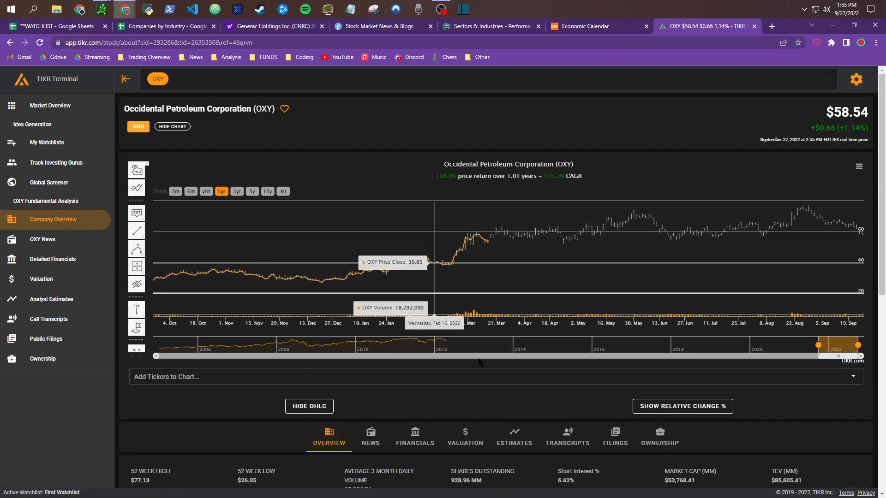
Step: Read Occidental Petroleum's business description and highlight the mention of its Midstream and Marketing segment
scroll(479, 368, "down", 2)
scroll(480, 368, "down", 2)
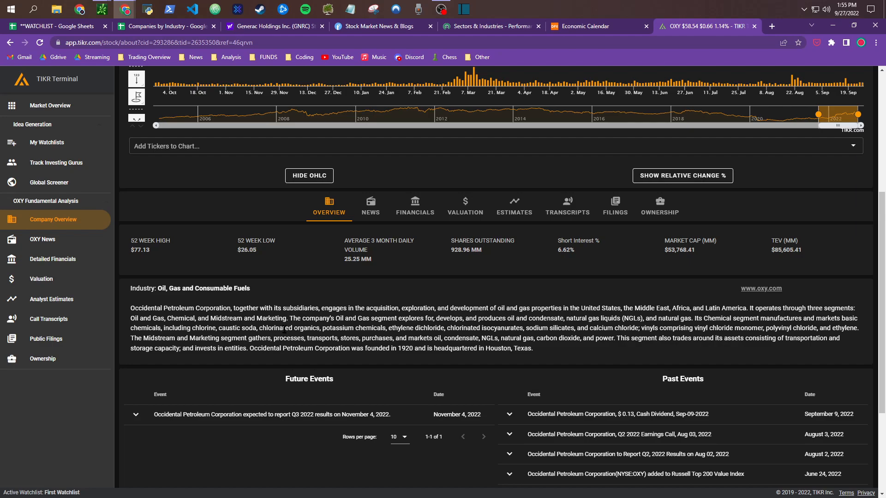
left_click_drag(143, 339, 231, 339)
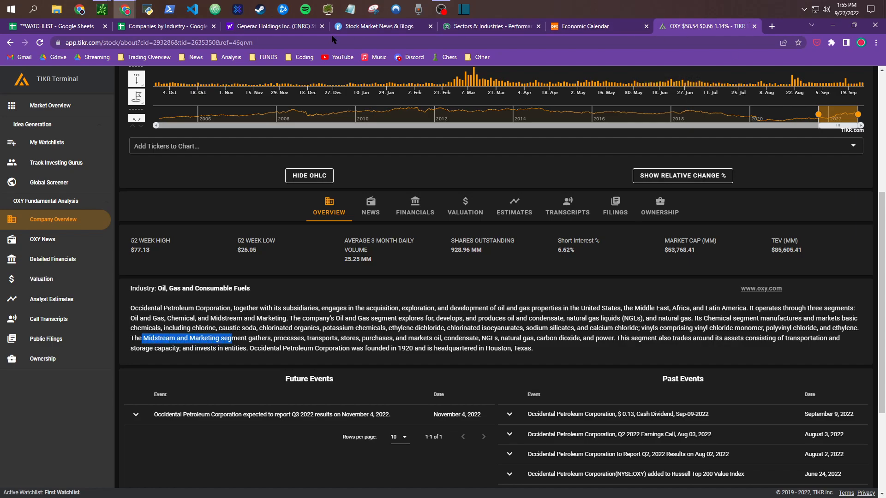
Step: Return to the US by industry sheet, select Oil/Gas (Production and Exploration) entries in rows 5118 to 5135, and review the companies in that group
left_click(161, 28)
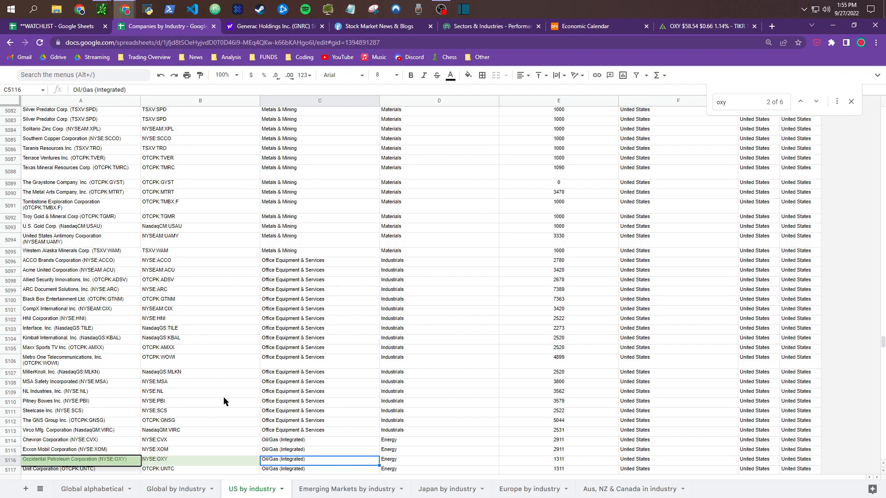
scroll(253, 422, "down", 3)
scroll(253, 422, "down", 4)
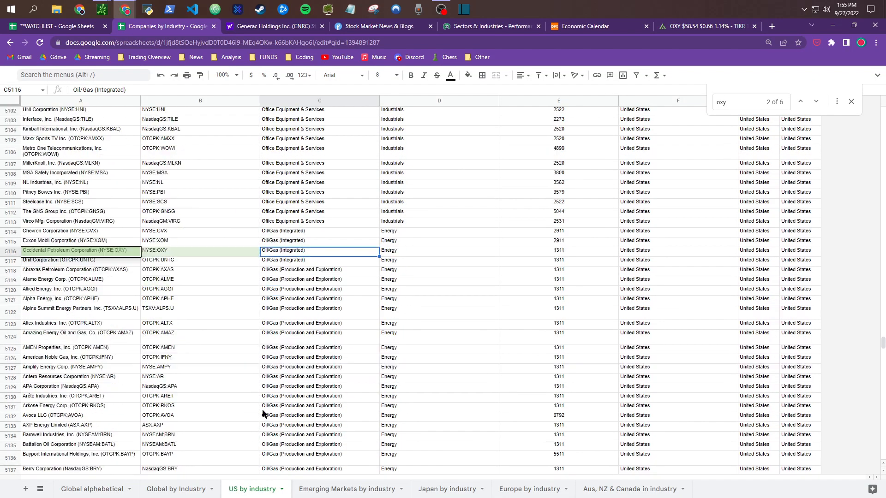
left_click_drag(326, 252, 311, 425)
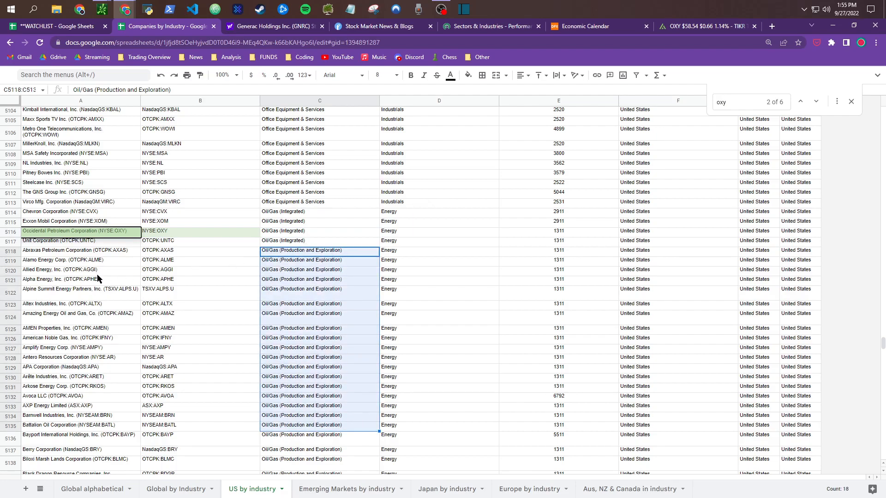
scroll(83, 295, "down", 3)
scroll(82, 295, "down", 2)
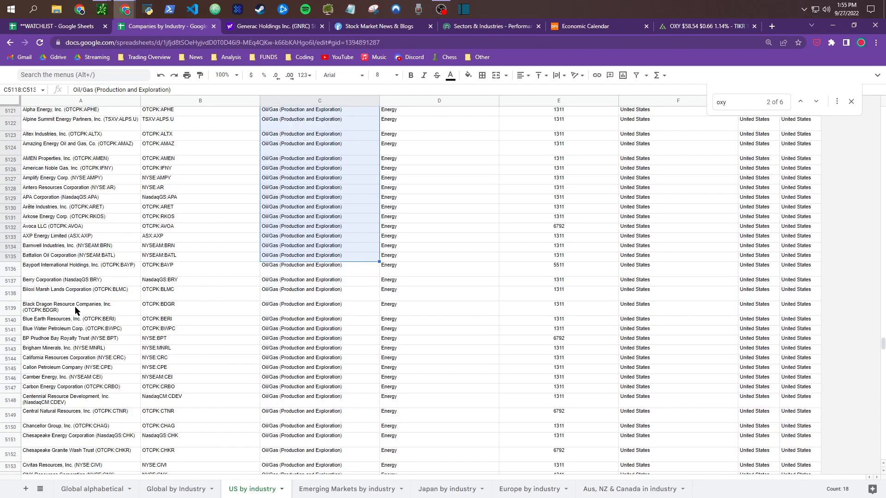
scroll(78, 311, "down", 2)
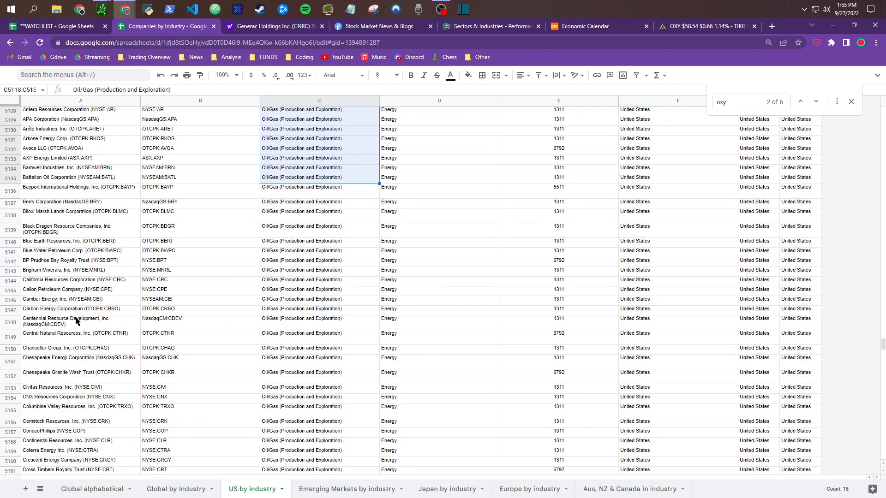
Step: Select Chesapeake Energy's industry group in the US list and view the Global by Industry and Global alphabetical sheets
left_click(59, 374)
left_click(106, 363)
left_click(323, 363)
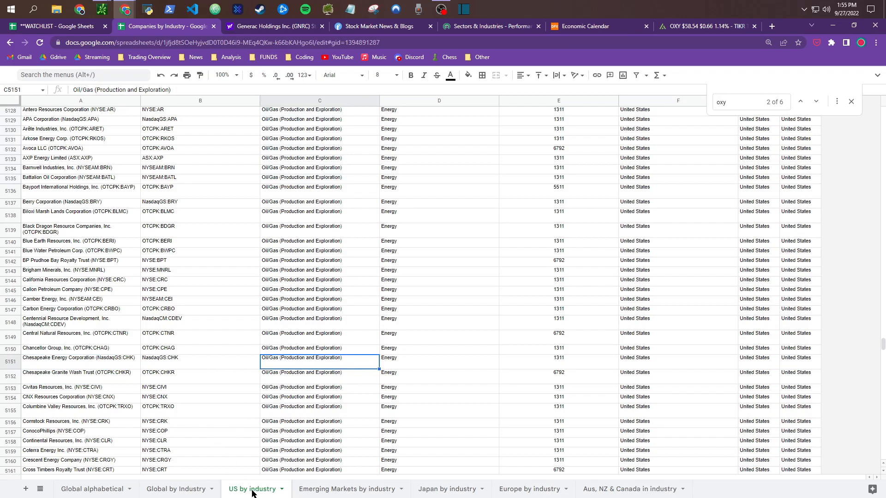
left_click(179, 490)
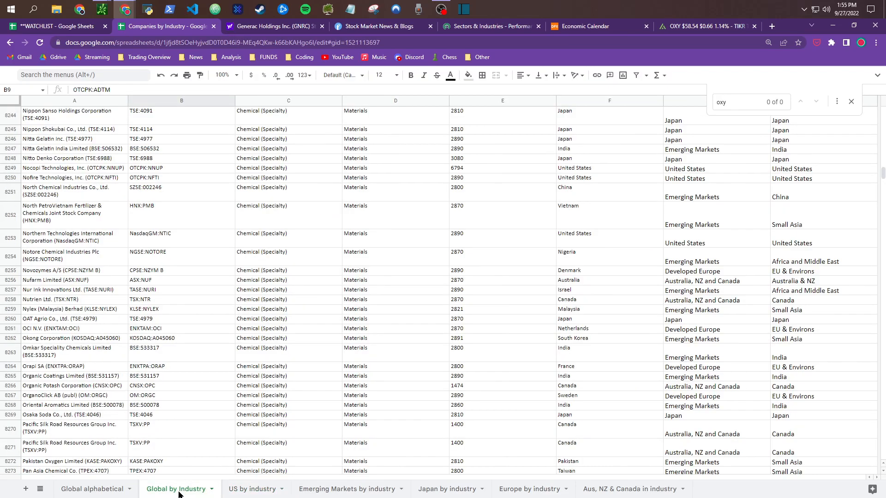
left_click(107, 491)
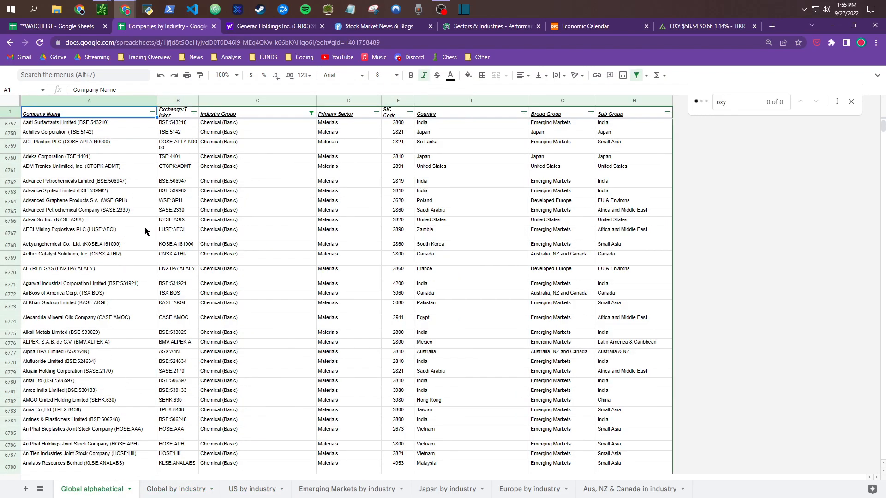
Step: Close the Companies by Industry spreadsheet and, back in the watchlist, view the R* column's note and select the EQUITY WATCHLIST title cell
left_click(213, 27)
left_click(70, 26)
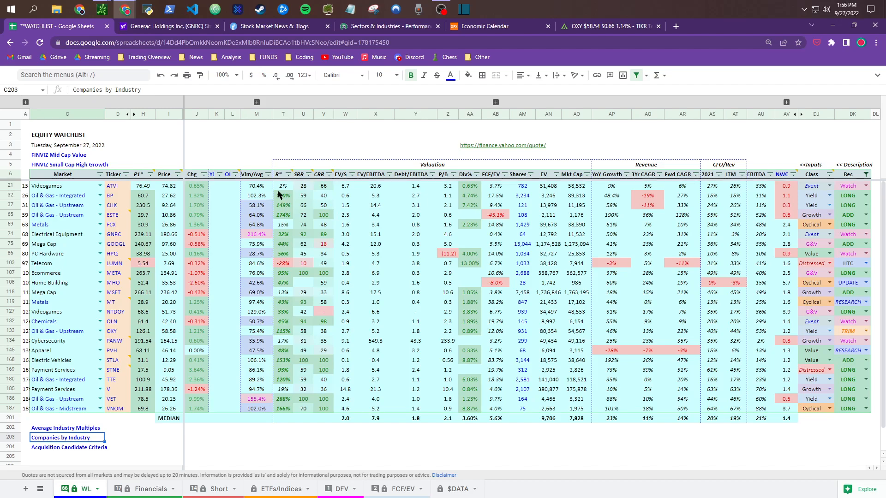
mouse_move(279, 178)
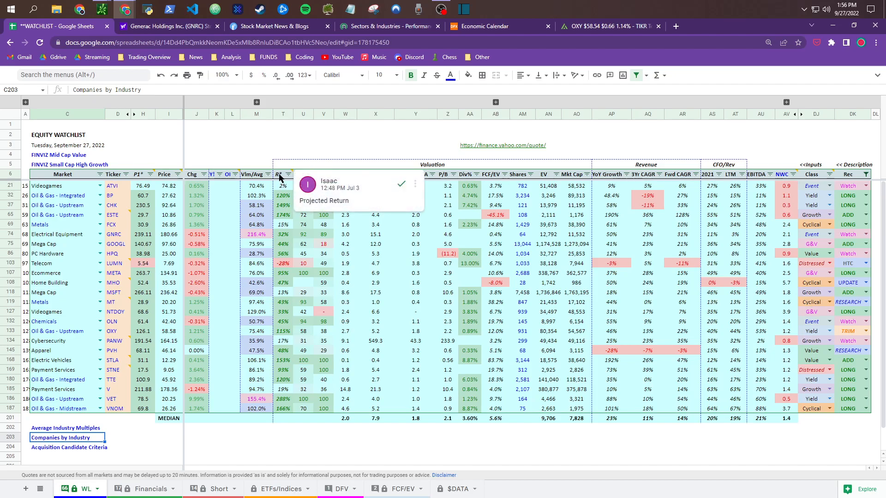
left_click(75, 137)
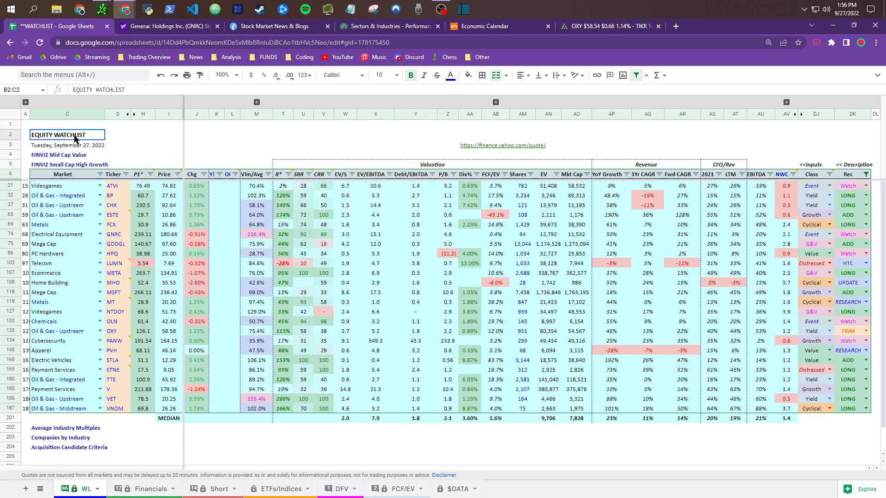